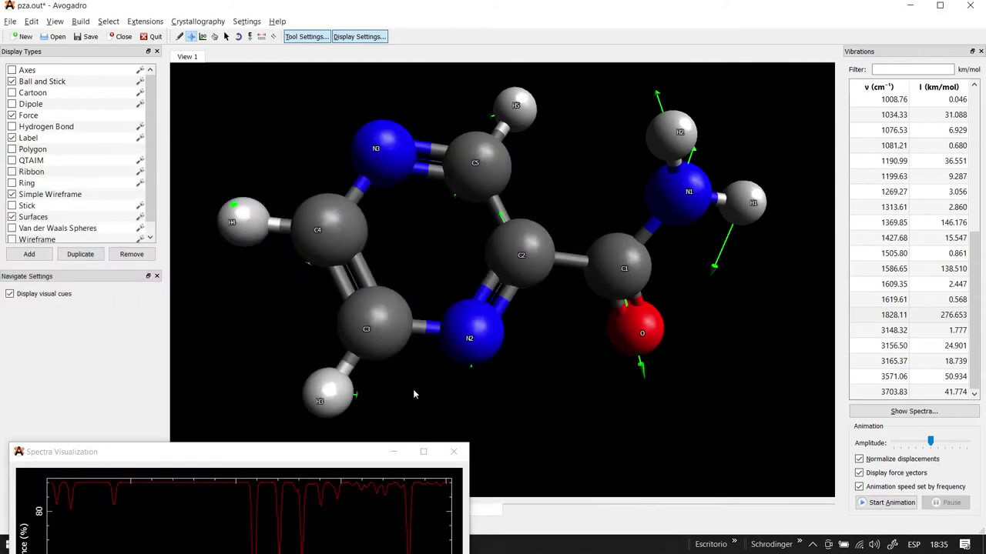
Step: Launch a new Avogadro window and open the DNA/RNA builder, placing its dialog over the lower part of the side panels
{"action": "type", "text": "avog"}
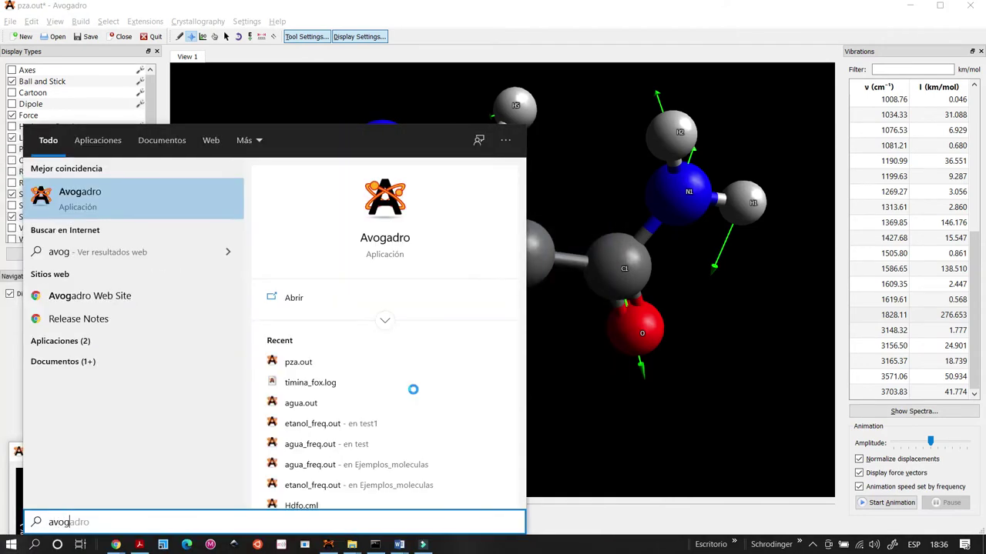
{"action": "key", "text": "Return"}
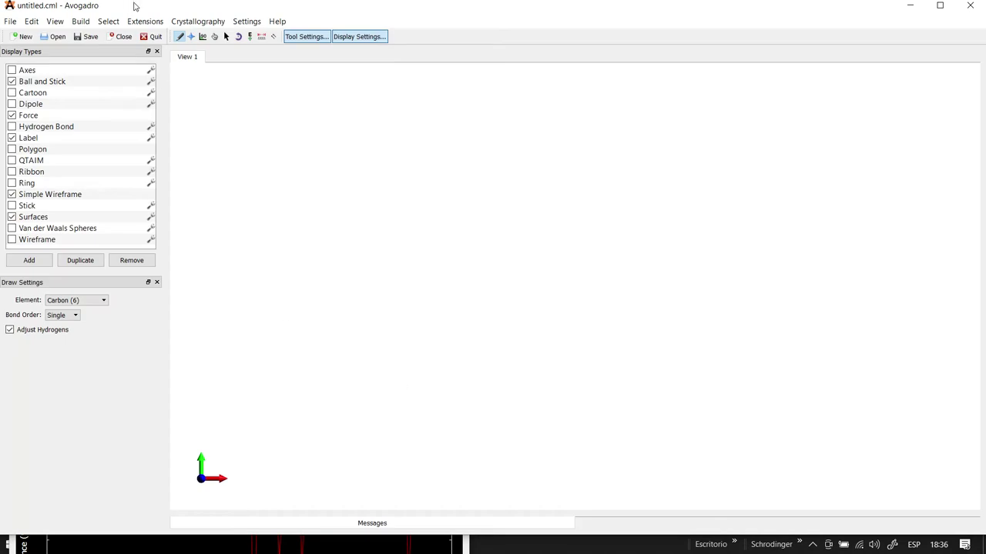
{"action": "left_click", "coordinate": [81, 22]}
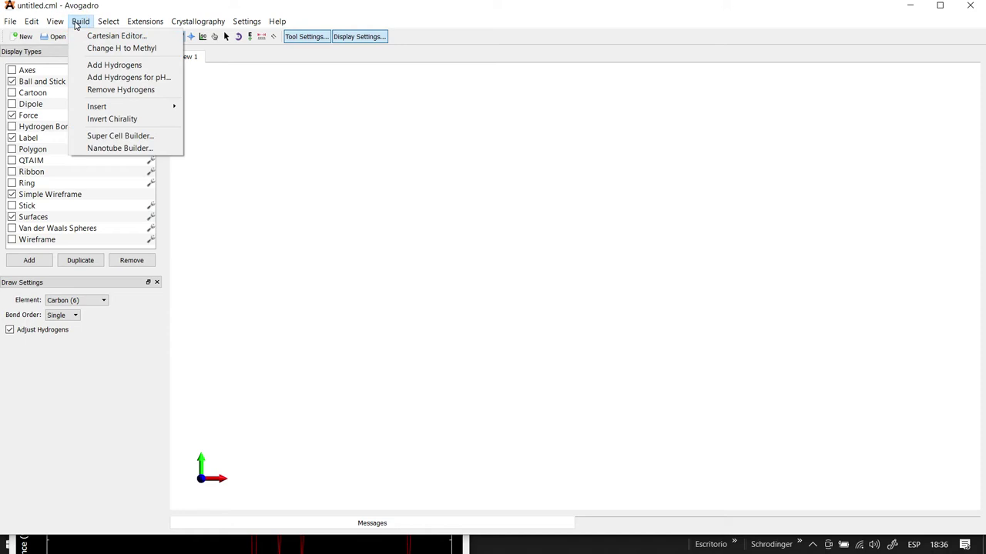
{"action": "mouse_move", "coordinate": [114, 108]}
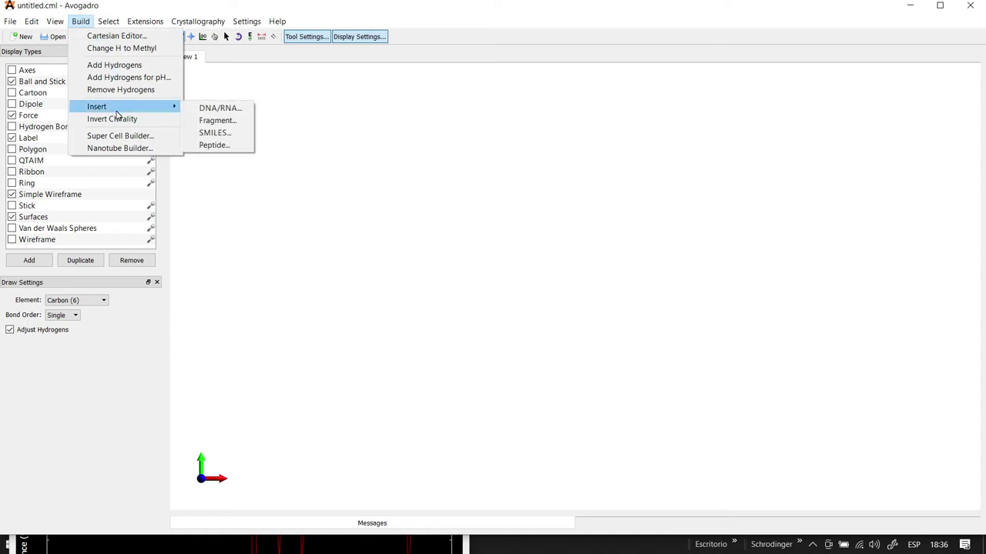
{"action": "left_click", "coordinate": [213, 109]}
{"action": "left_click_drag", "start_coordinate": [453, 157], "coordinate": [176, 250]}
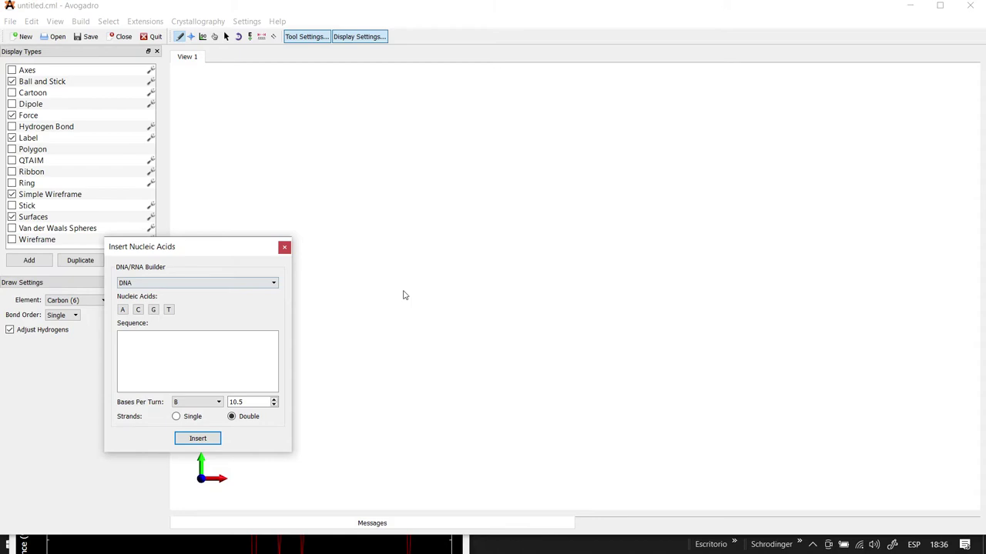
Step: Switch to the Google Meet call, read the participants' latest chat messages, and return to the empty Avogadro document
{"action": "key", "text": "alt+Tab"}
{"action": "left_click", "coordinate": [465, 164]}
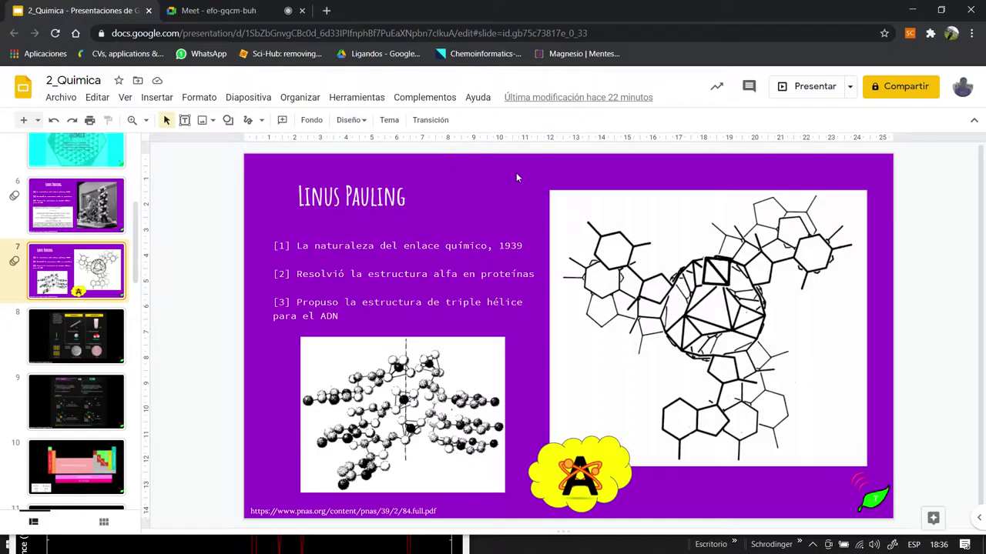
{"action": "left_click", "coordinate": [277, 9]}
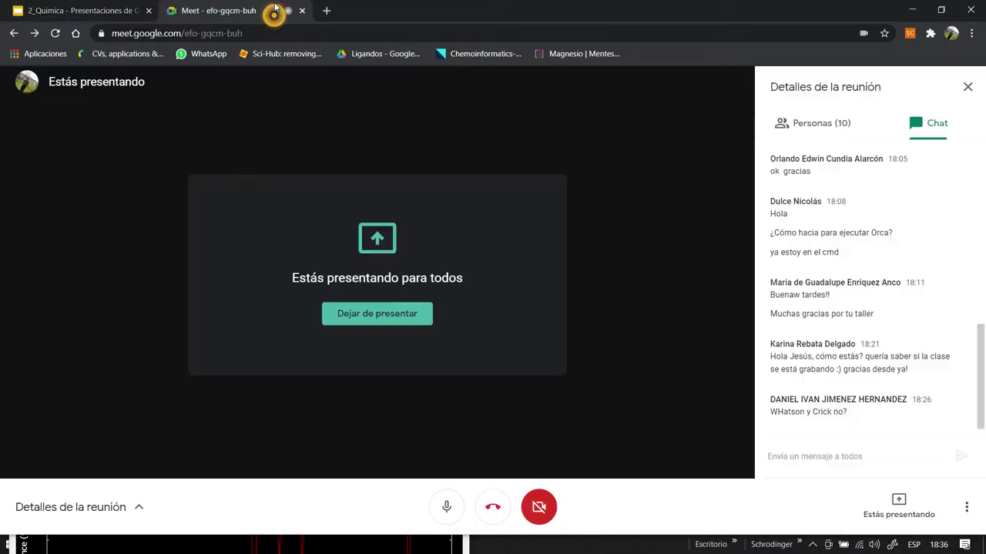
{"action": "key", "text": "alt+Tab"}
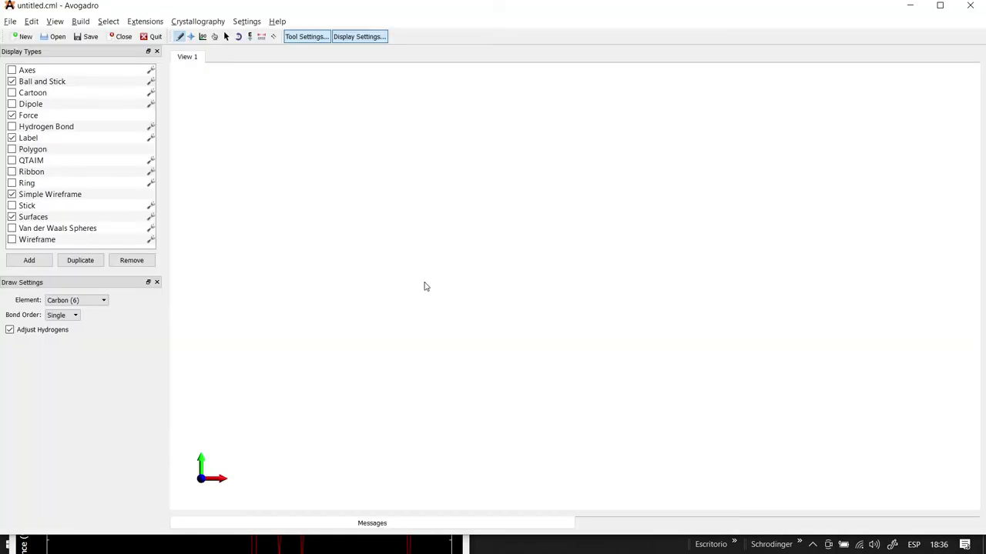
{"action": "key", "text": "alt+Tab"}
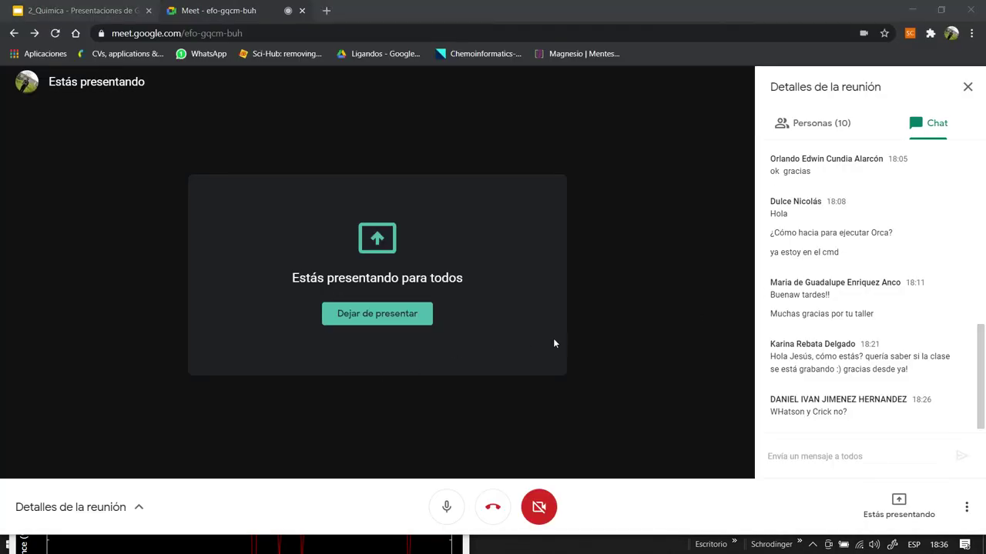
{"action": "key", "text": "alt+Tab"}
{"action": "key", "text": "alt+Tab"}
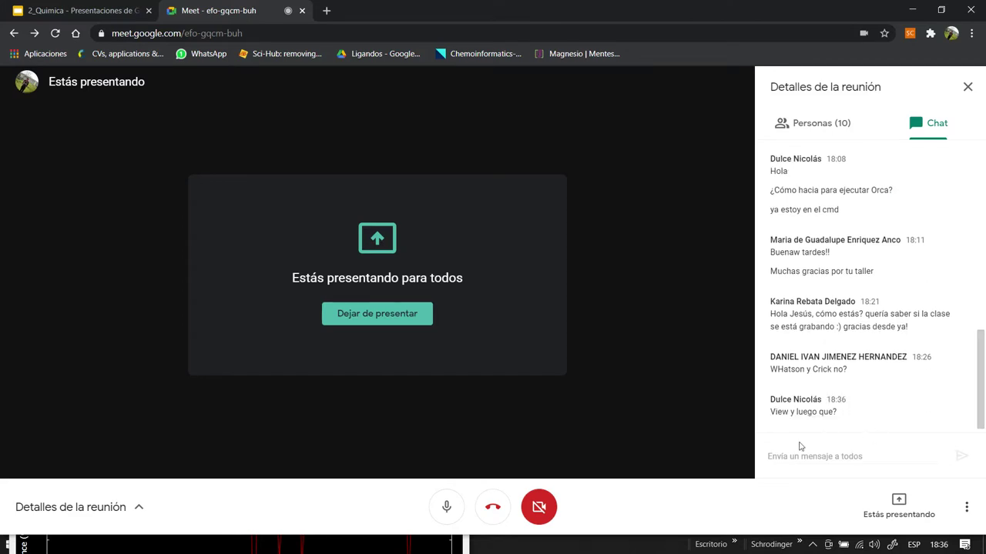
{"action": "key", "text": "alt+Tab"}
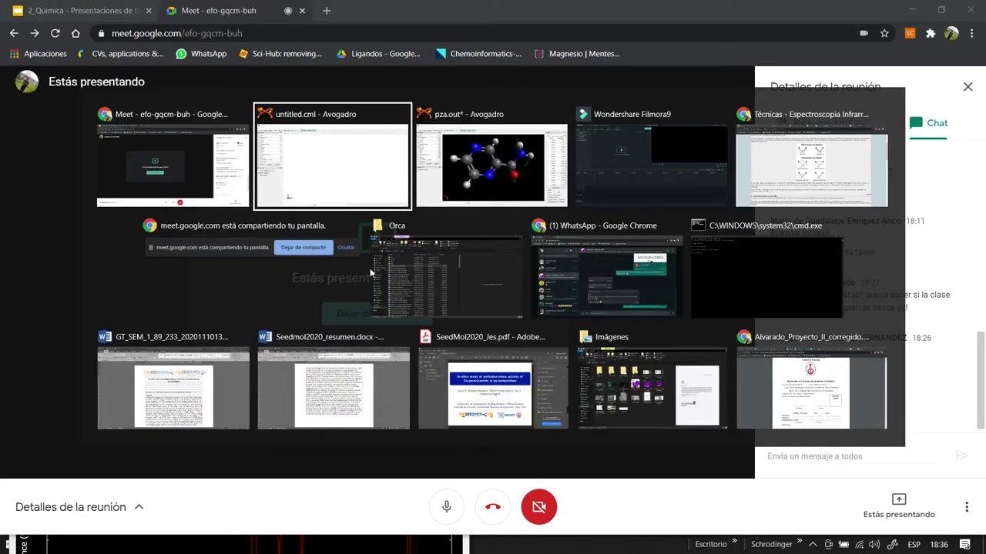
{"action": "left_click", "coordinate": [176, 146]}
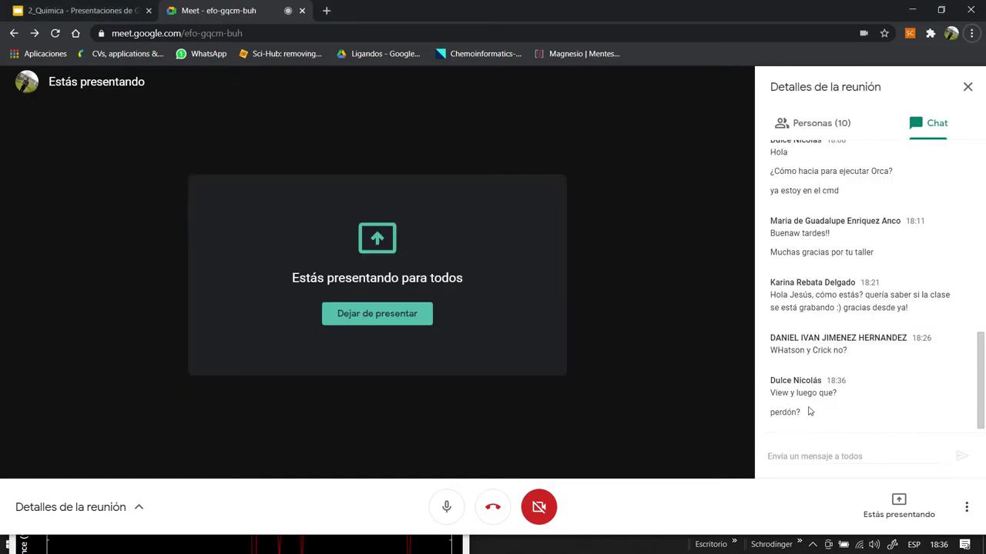
{"action": "key", "text": "alt+Tab"}
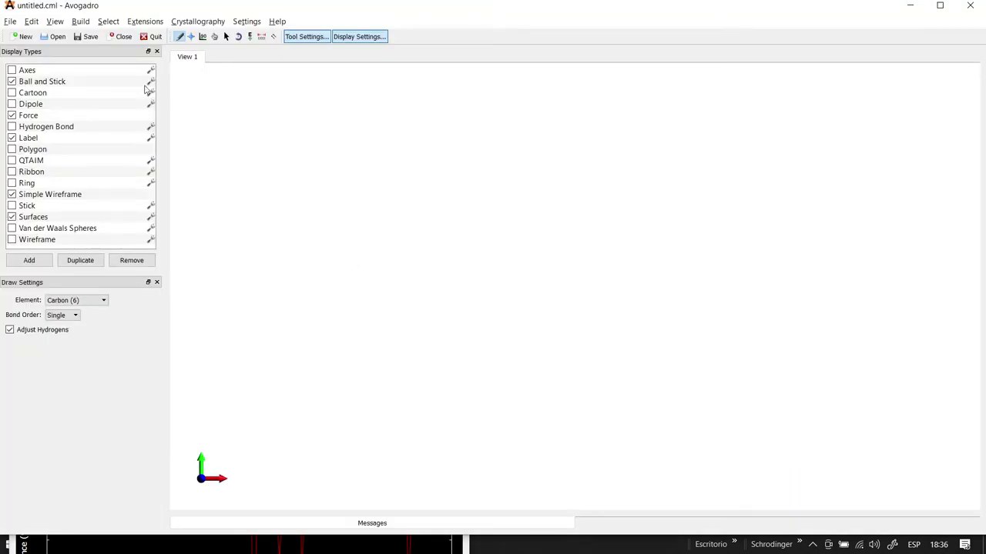
Step: Bring up the DNA/RNA insertion builder again
{"action": "left_click", "coordinate": [80, 21]}
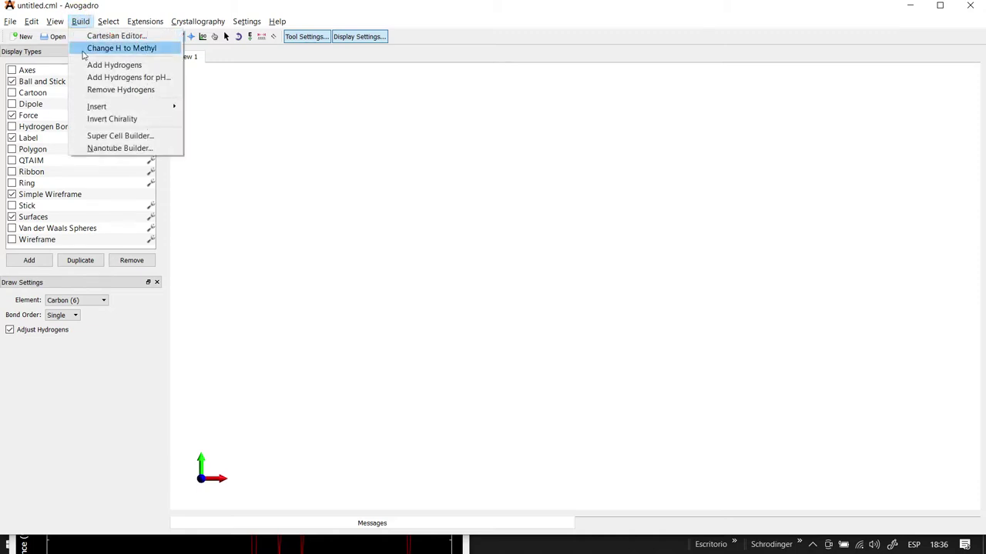
{"action": "mouse_move", "coordinate": [112, 108]}
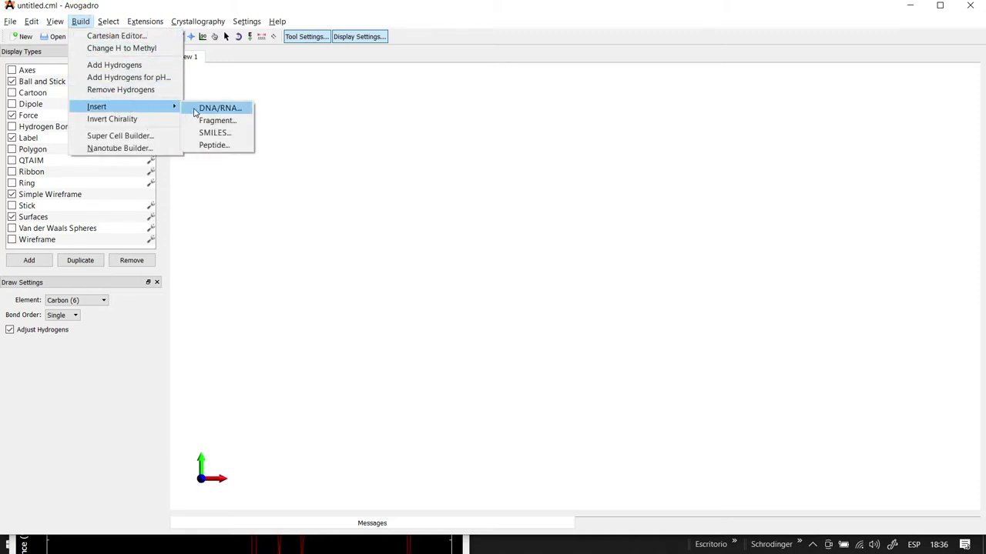
{"action": "left_click", "coordinate": [243, 109]}
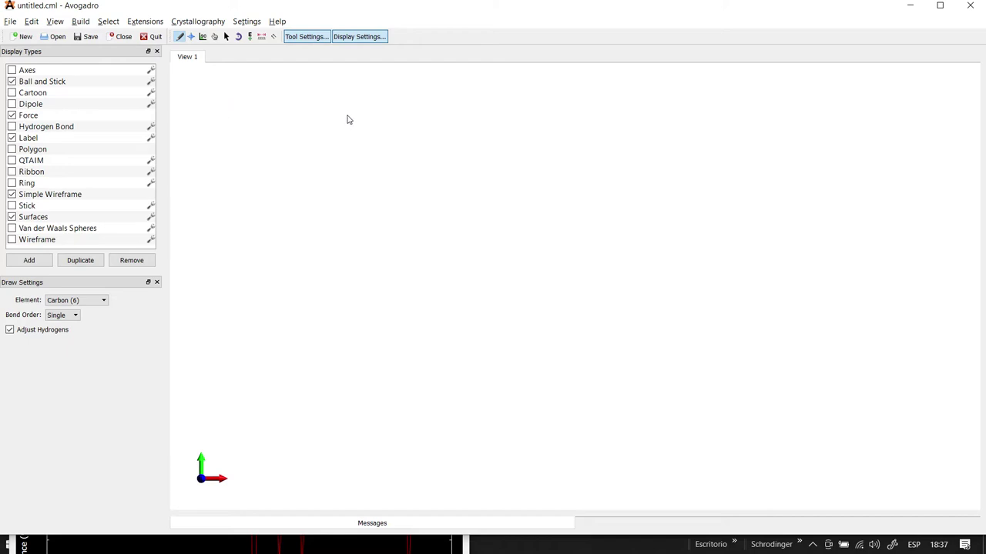
Step: Post "build > insert > DNA/RNA" in the Google Meet chat and return to Avogadro
{"action": "key", "text": "alt+Tab"}
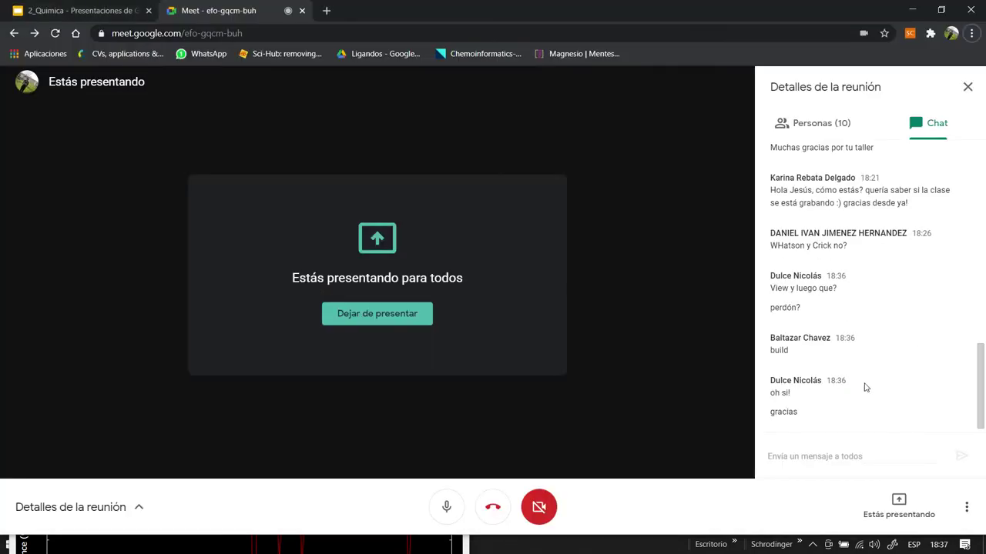
{"action": "key", "text": "alt+Tab"}
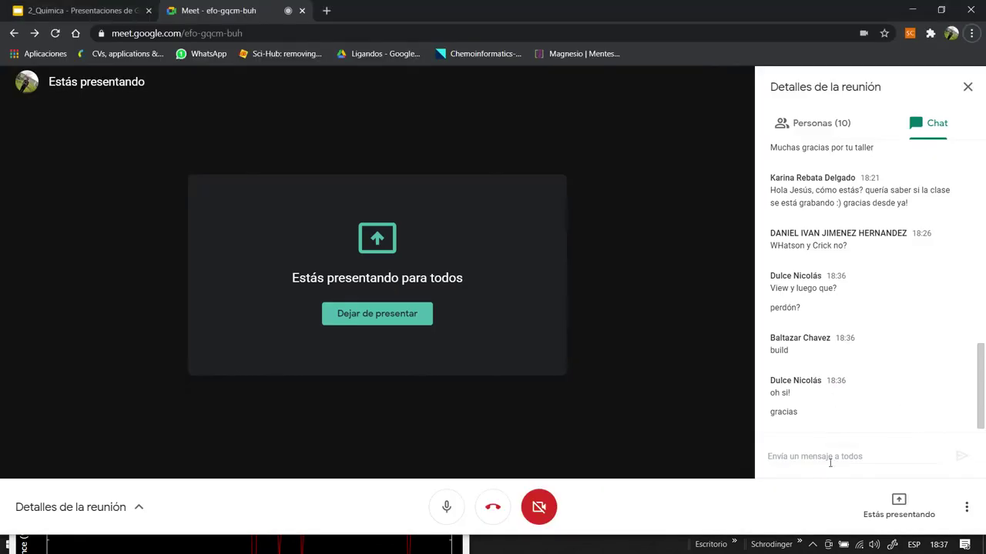
{"action": "left_click", "coordinate": [817, 456]}
{"action": "type", "text": "buikd"}
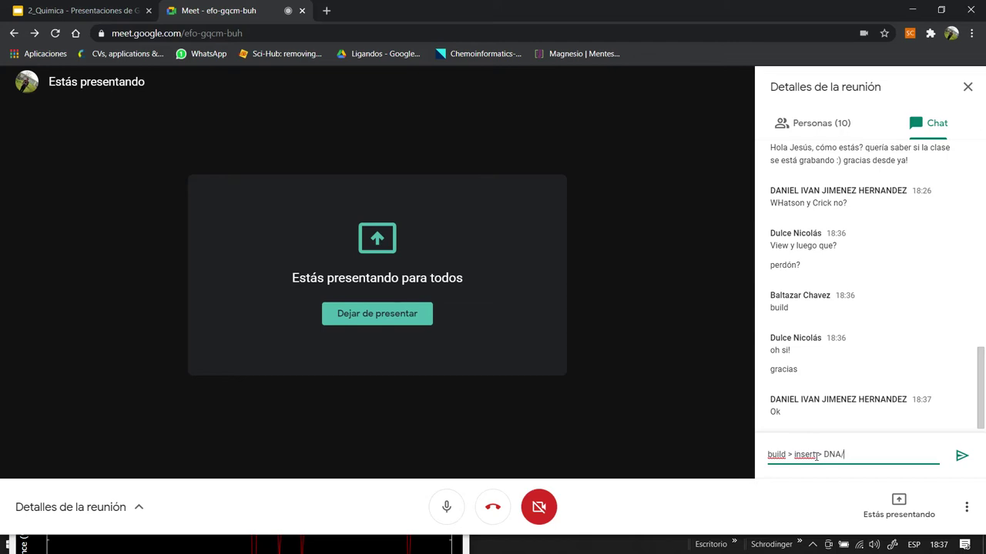
{"action": "type", "text": "A"}
{"action": "key", "text": "Return"}
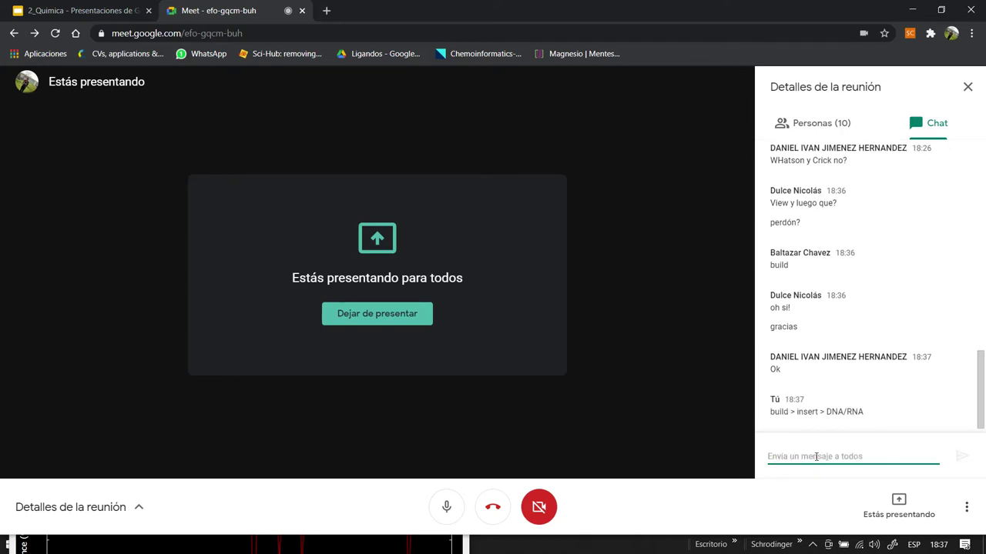
{"action": "key", "text": "alt+Tab"}
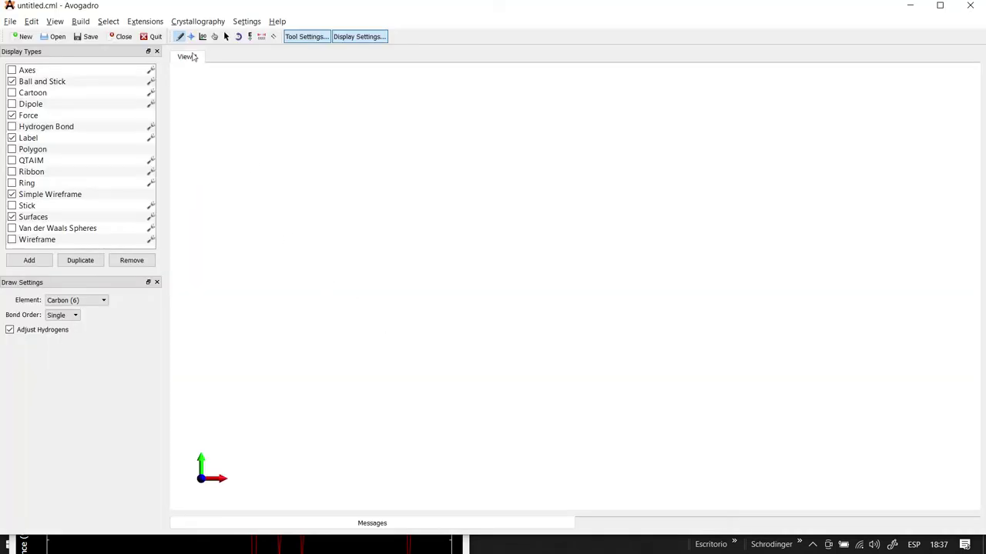
Step: Try to show the DNA/RNA builder once more and undo the stray drawing in the empty view
{"action": "left_click", "coordinate": [80, 21]}
{"action": "left_click", "coordinate": [195, 108]}
{"action": "left_click_drag", "start_coordinate": [347, 373], "coordinate": [387, 322]}
{"action": "key", "text": "ctrl+z"}
Step: Resize the main Avogadro window and arrange it beside the Insert Nucleic Acids dialog so both are visible
{"action": "left_click_drag", "start_coordinate": [347, 13], "coordinate": [371, 152]}
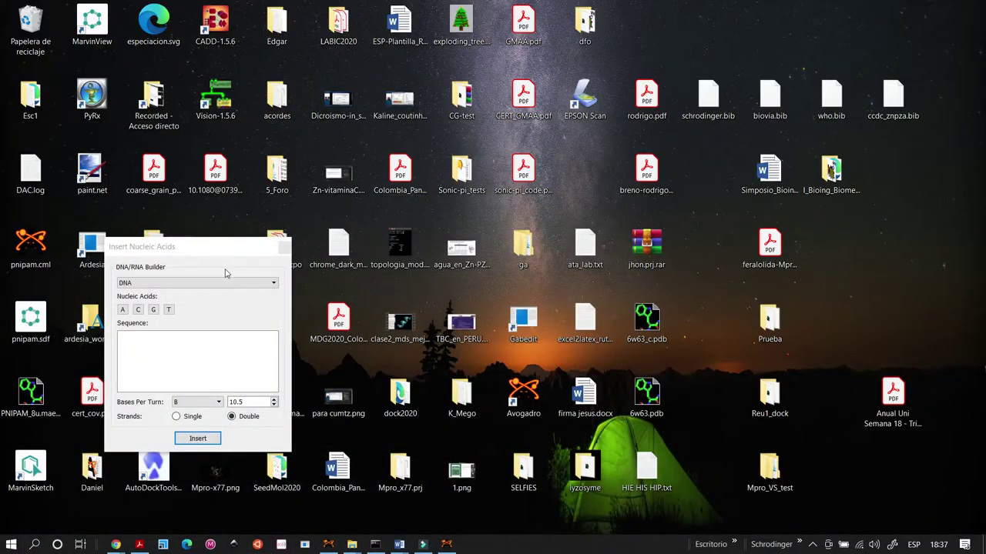
{"action": "left_click_drag", "start_coordinate": [221, 255], "coordinate": [901, 185]}
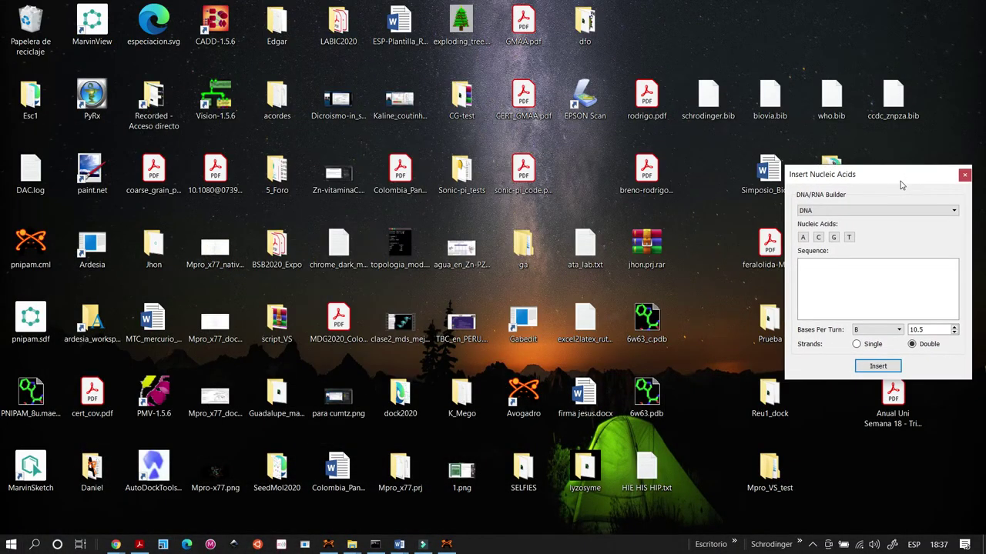
{"action": "left_click", "coordinate": [446, 544]}
{"action": "left_click_drag", "start_coordinate": [741, 157], "coordinate": [608, 49]}
{"action": "left_click_drag", "start_coordinate": [874, 110], "coordinate": [651, 110]}
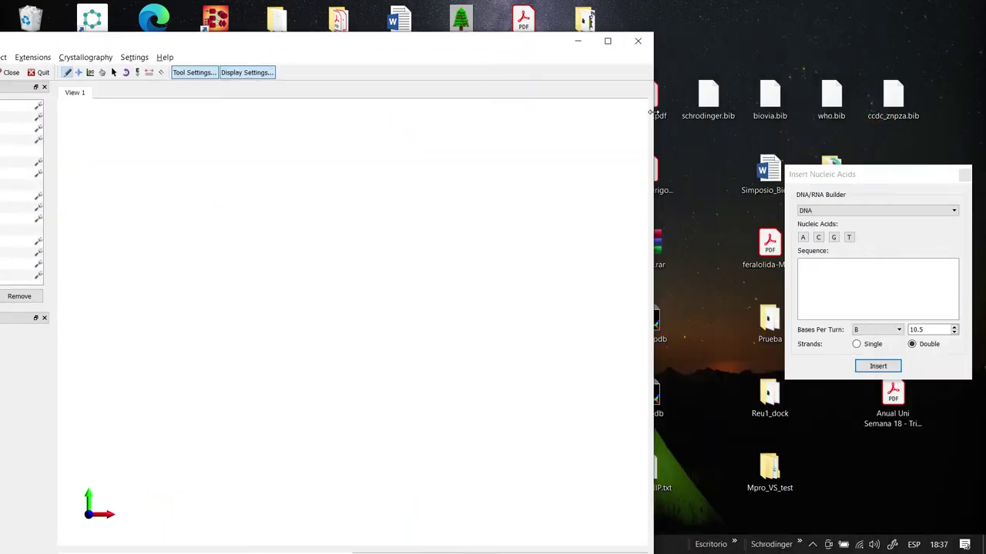
{"action": "left_click_drag", "start_coordinate": [495, 39], "coordinate": [616, 15]}
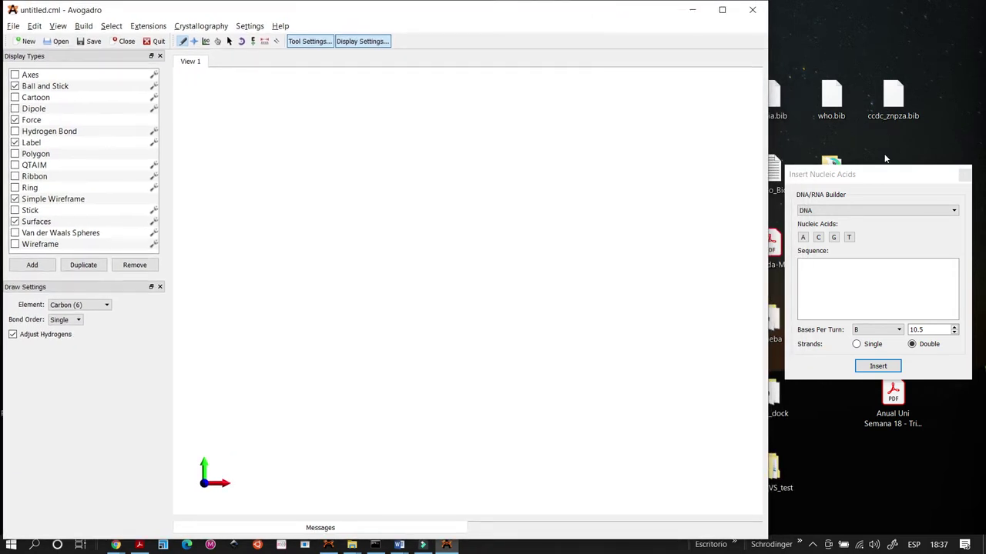
{"action": "left_click_drag", "start_coordinate": [769, 134], "coordinate": [815, 135]}
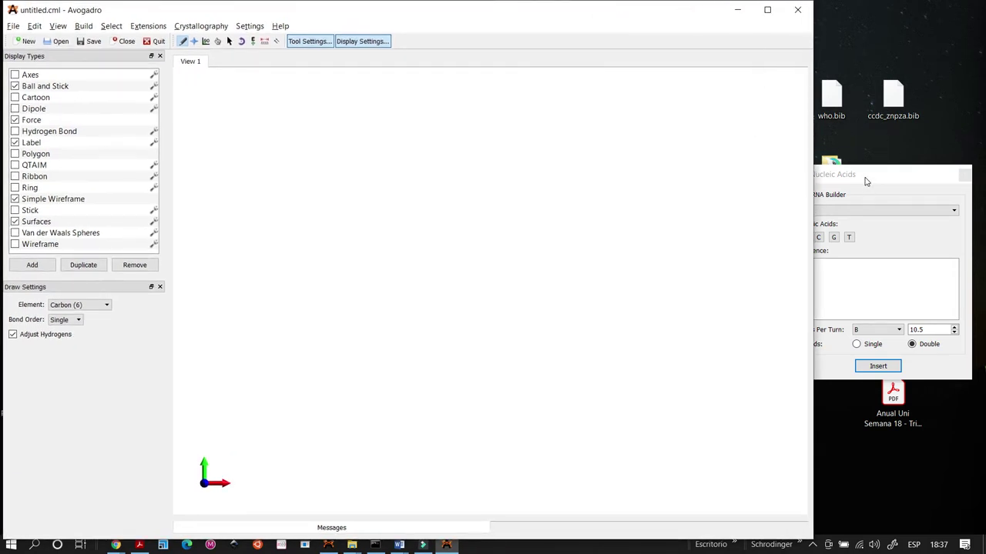
{"action": "left_click_drag", "start_coordinate": [865, 181], "coordinate": [884, 177]}
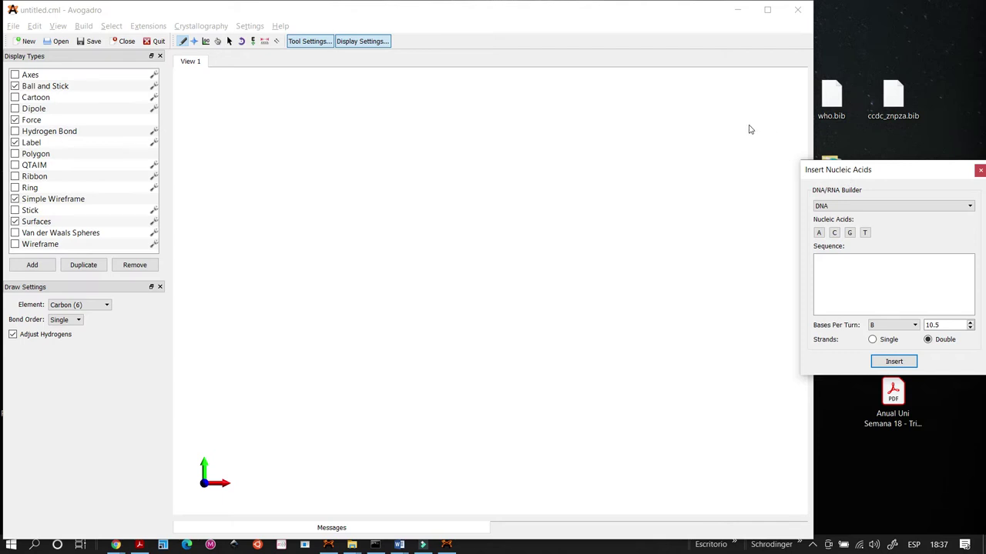
{"action": "mouse_move", "coordinate": [879, 171]}
{"action": "left_mouse_down"}
{"action": "mouse_move", "coordinate": [869, 191]}
{"action": "mouse_move", "coordinate": [862, 166]}
{"action": "left_mouse_up"}
Step: Insert a double-stranded DNA fragment with sequence ACGT, form B and 10.5 bases per turn, and close the builder
{"action": "left_click", "coordinate": [801, 227]}
{"action": "left_click", "coordinate": [816, 227]}
{"action": "left_click", "coordinate": [831, 227]}
{"action": "left_click", "coordinate": [847, 227]}
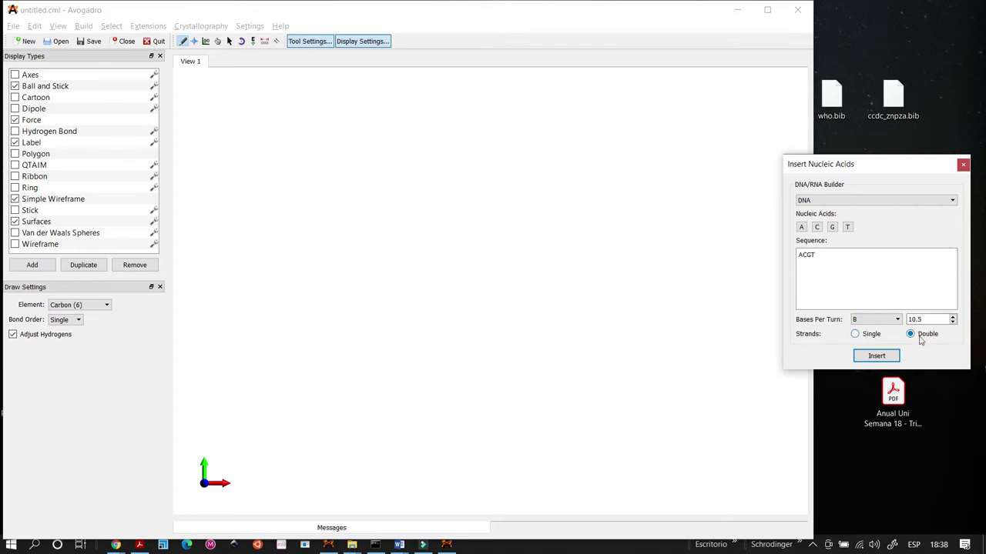
{"action": "left_click", "coordinate": [861, 320]}
{"action": "left_click", "coordinate": [858, 319]}
{"action": "left_click", "coordinate": [878, 356]}
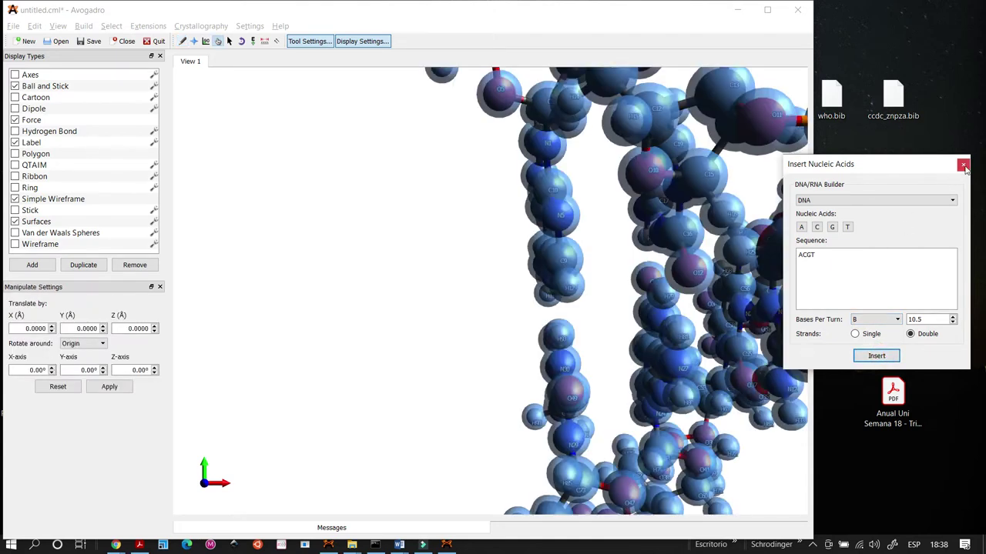
{"action": "left_click", "coordinate": [962, 166]}
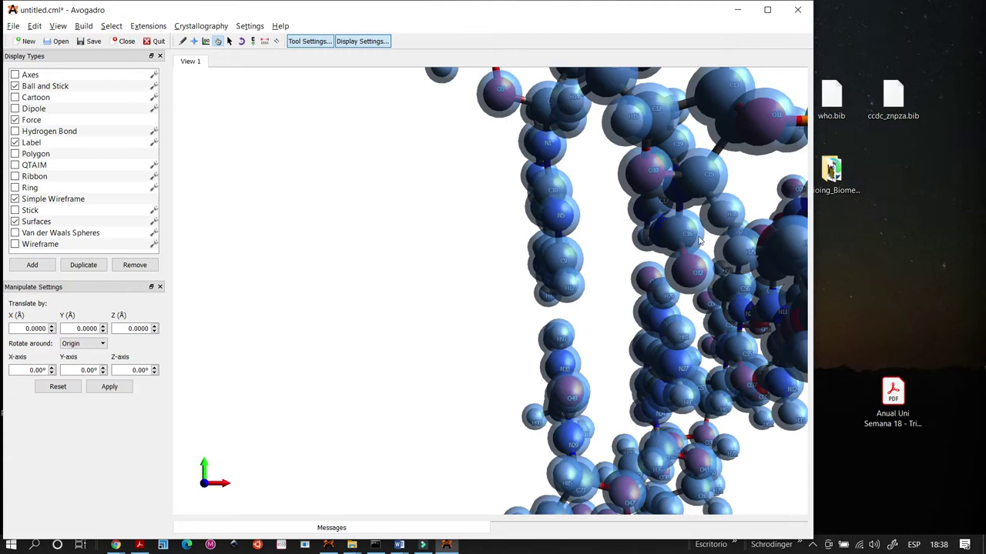
Step: Maximize the window and examine the whole inserted DNA fragment from a rotated viewpoint
{"action": "left_click", "coordinate": [765, 11]}
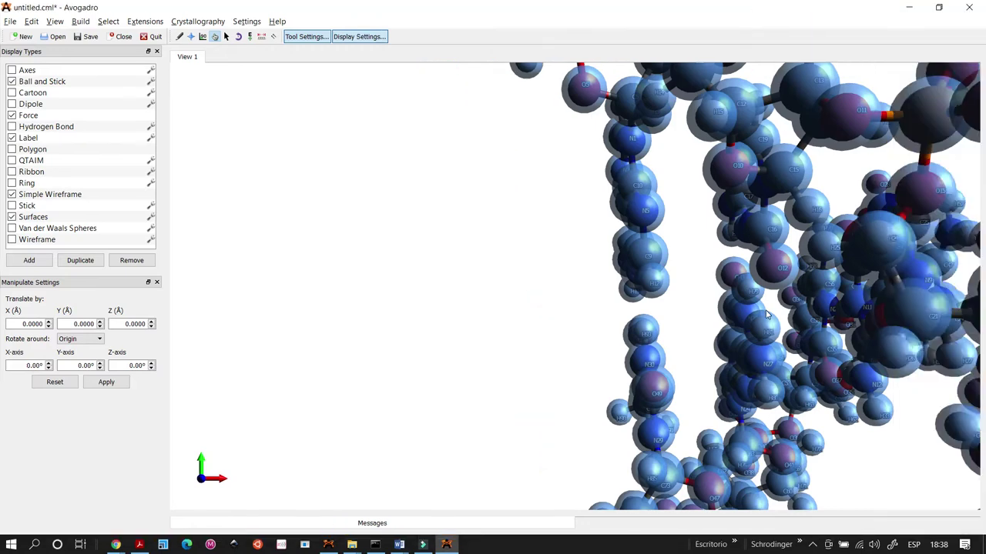
{"action": "scroll", "coordinate": [510, 279], "scroll_direction": "up", "scroll_amount": 4}
{"action": "scroll", "coordinate": [509, 275], "scroll_direction": "down", "scroll_amount": 4}
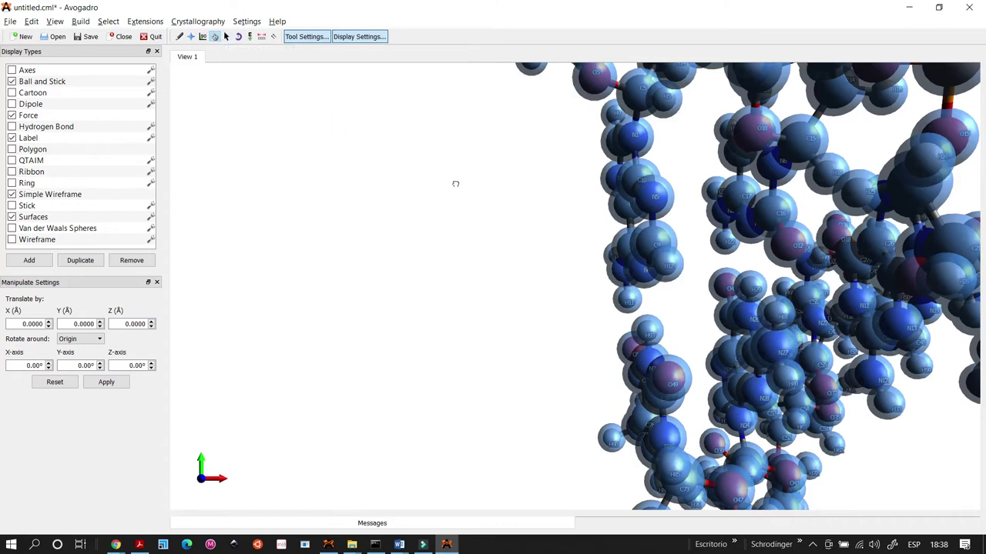
{"action": "scroll", "coordinate": [455, 182], "scroll_direction": "up", "scroll_amount": 3}
{"action": "scroll", "coordinate": [457, 185], "scroll_direction": "down", "scroll_amount": 3}
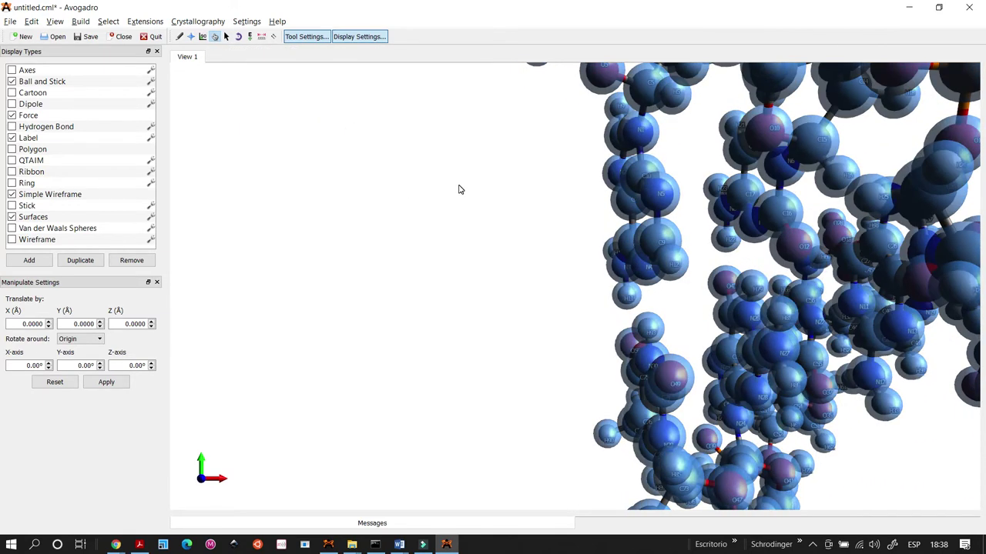
{"action": "scroll", "coordinate": [436, 194], "scroll_direction": "up", "scroll_amount": 3}
{"action": "scroll", "coordinate": [436, 202], "scroll_direction": "down", "scroll_amount": 2}
{"action": "scroll", "coordinate": [438, 196], "scroll_direction": "up", "scroll_amount": 3}
{"action": "scroll", "coordinate": [501, 205], "scroll_direction": "down", "scroll_amount": 2}
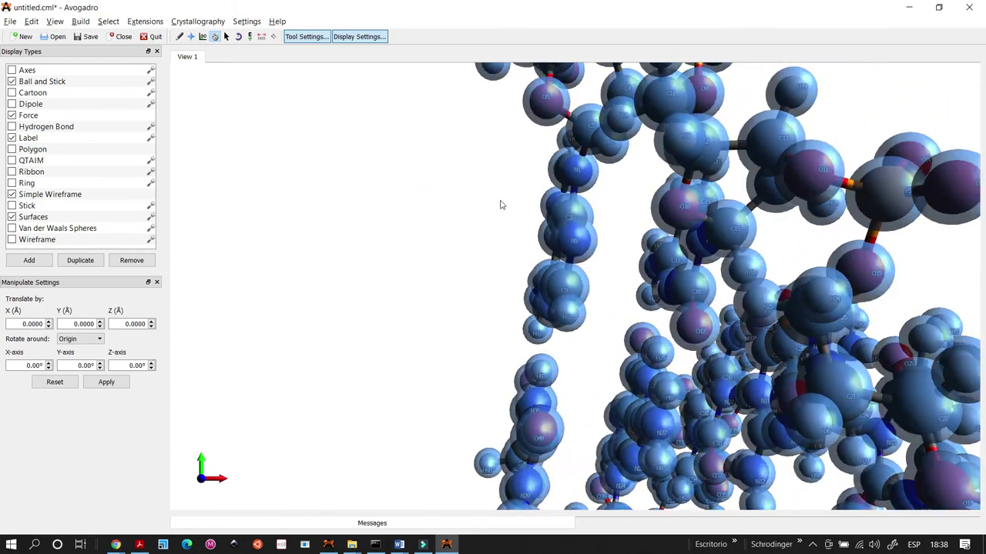
{"action": "scroll", "coordinate": [413, 224], "scroll_direction": "down", "scroll_amount": 2}
{"action": "scroll", "coordinate": [799, 315], "scroll_direction": "up", "scroll_amount": 2}
{"action": "left_click_drag", "start_coordinate": [824, 335], "coordinate": [834, 244]}
{"action": "left_click_drag", "start_coordinate": [791, 306], "coordinate": [769, 258]}
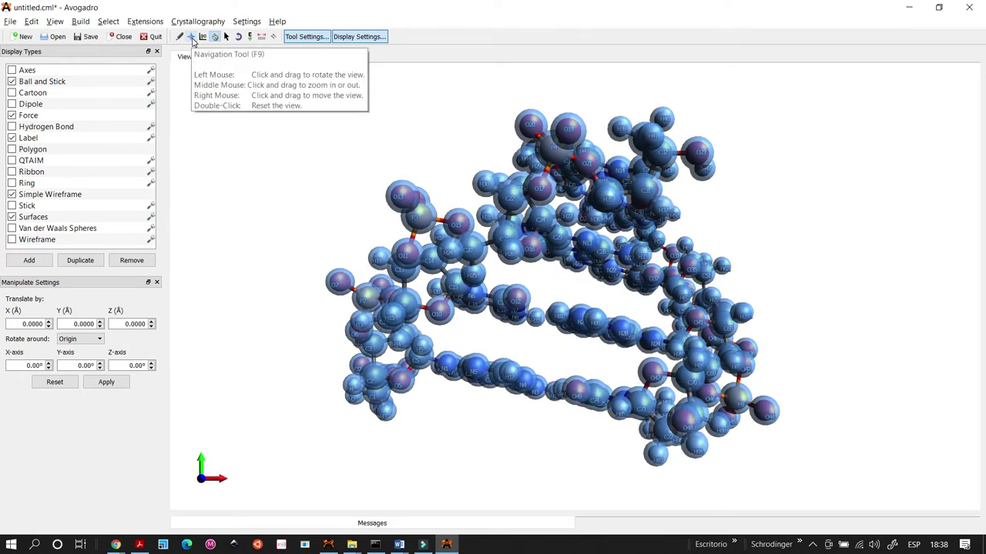
Step: Clear the atom selection on the DNA fragment and inspect it from rotated and zoomed viewpoints with the Navigation tool
{"action": "left_click", "coordinate": [192, 38]}
{"action": "left_click_drag", "start_coordinate": [800, 240], "coordinate": [818, 273]}
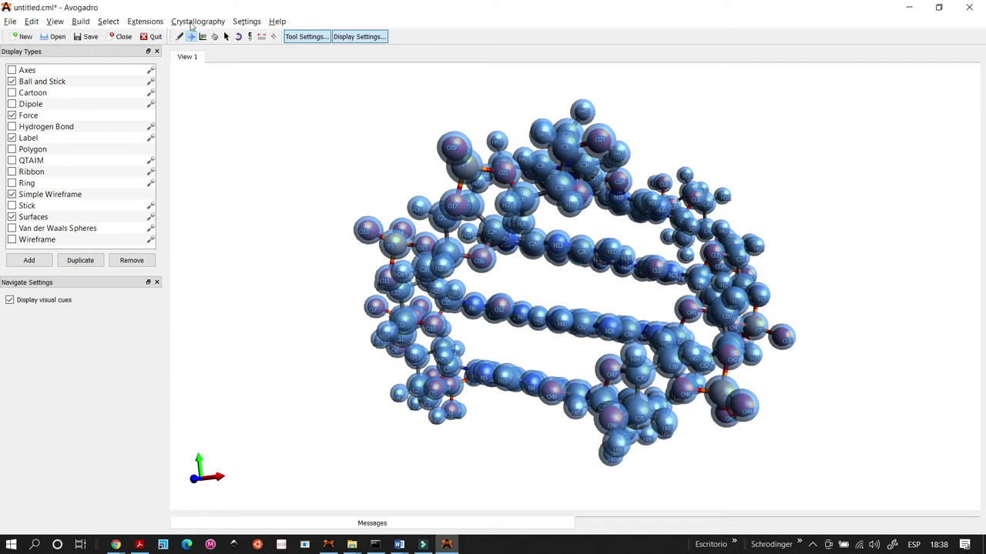
{"action": "left_click", "coordinate": [107, 22]}
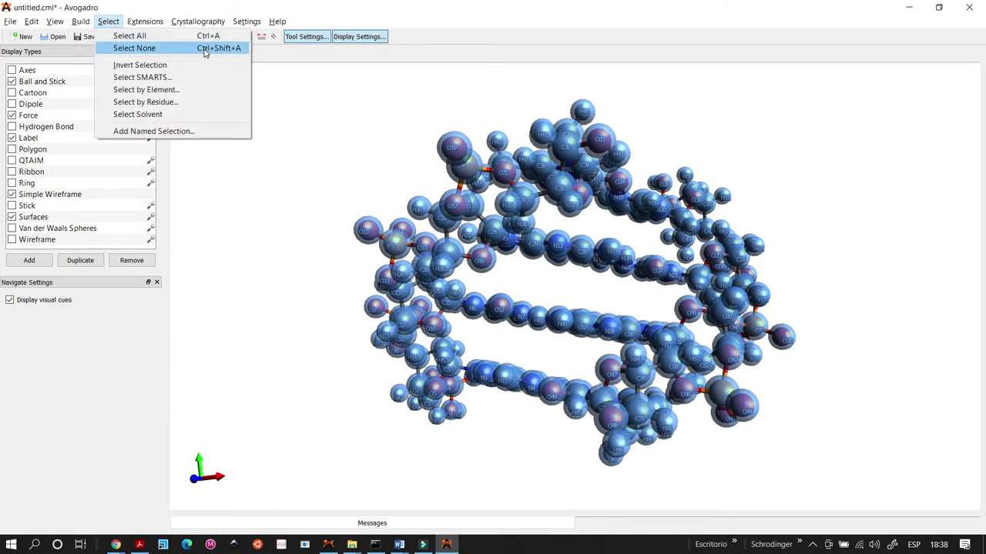
{"action": "left_click", "coordinate": [230, 48]}
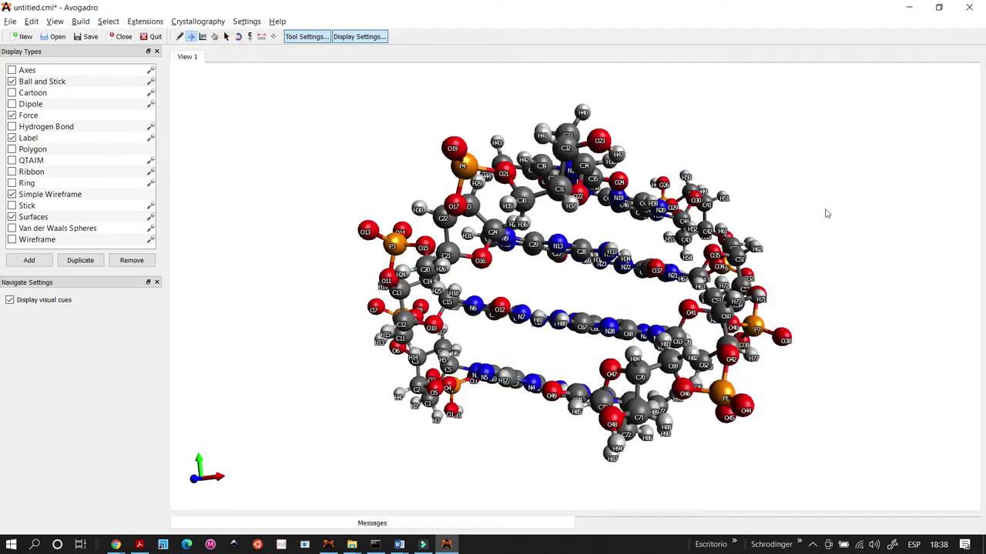
{"action": "scroll", "coordinate": [882, 244], "scroll_direction": "up", "scroll_amount": 5}
{"action": "left_click_drag", "start_coordinate": [880, 242], "coordinate": [858, 205]}
{"action": "scroll", "coordinate": [822, 214], "scroll_direction": "down", "scroll_amount": 4}
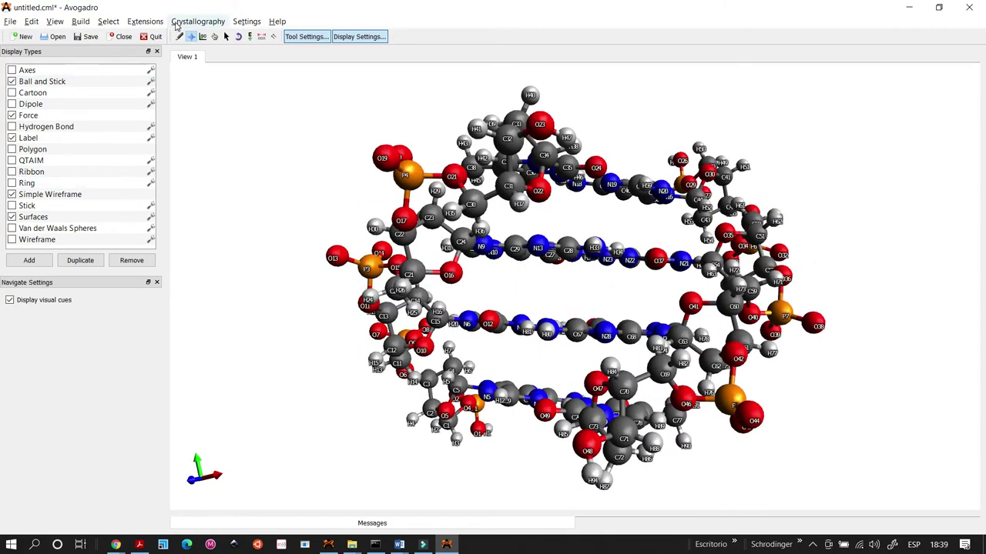
Step: Spin the DNA fragment automatically with the AutoRotate tool, and stop and reset the rotation
{"action": "left_click", "coordinate": [238, 36]}
{"action": "left_click_drag", "start_coordinate": [231, 273], "coordinate": [315, 281]}
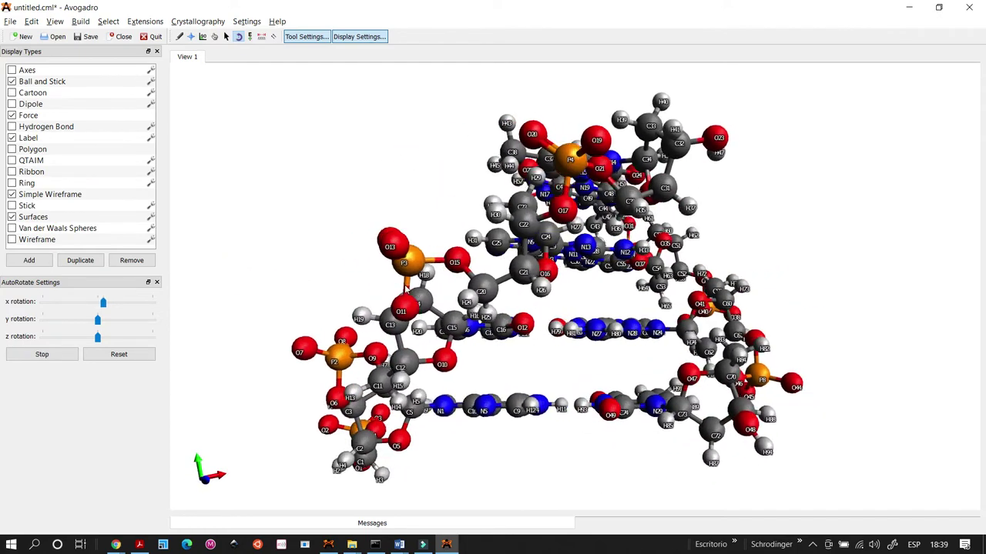
{"action": "left_click_drag", "start_coordinate": [220, 277], "coordinate": [379, 280]}
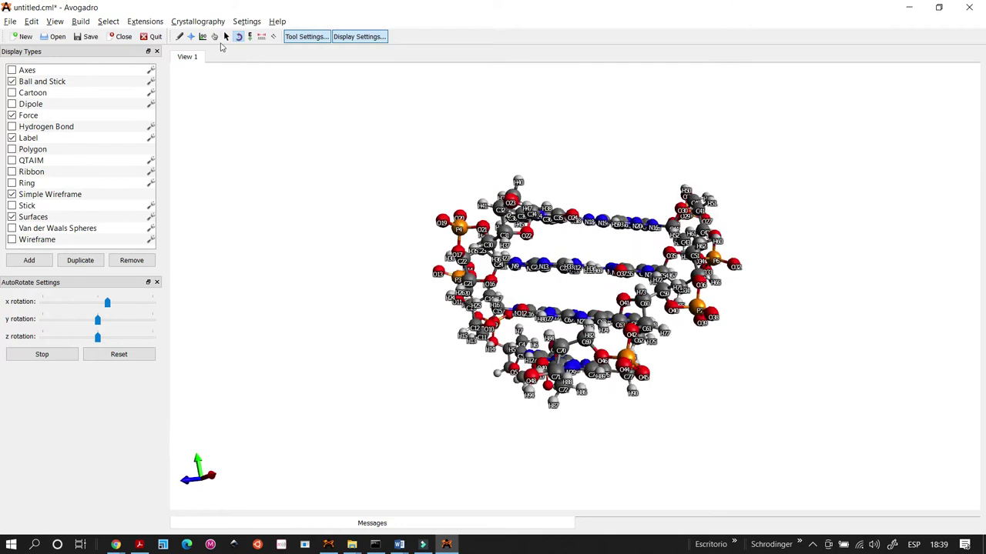
{"action": "left_click", "coordinate": [259, 152]}
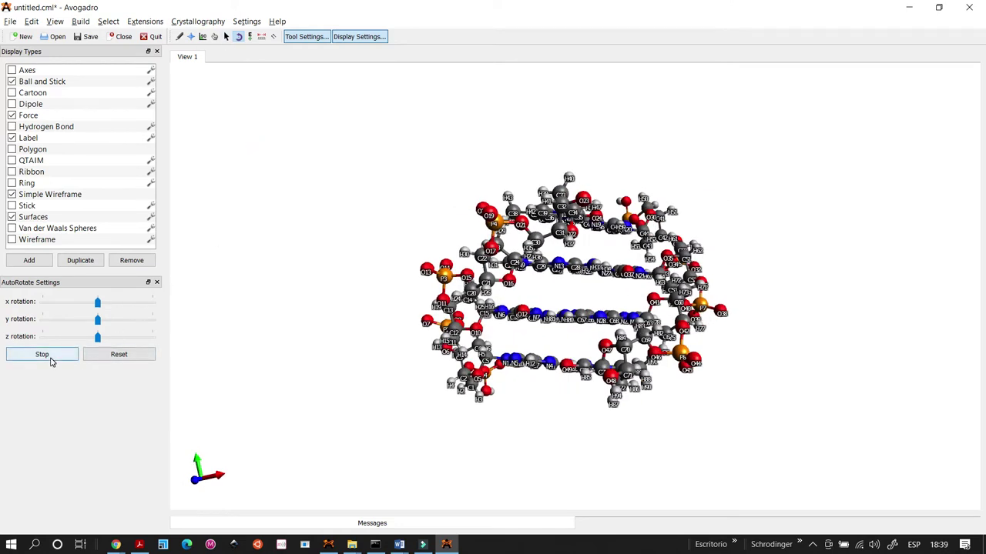
{"action": "left_click", "coordinate": [126, 348]}
Step: Undo the fragment insertion and insert a double-stranded B-form DNA with sequence ACGTACGT and 10.5 bases per turn instead, closing the builder
{"action": "key", "text": "ctrl+z"}
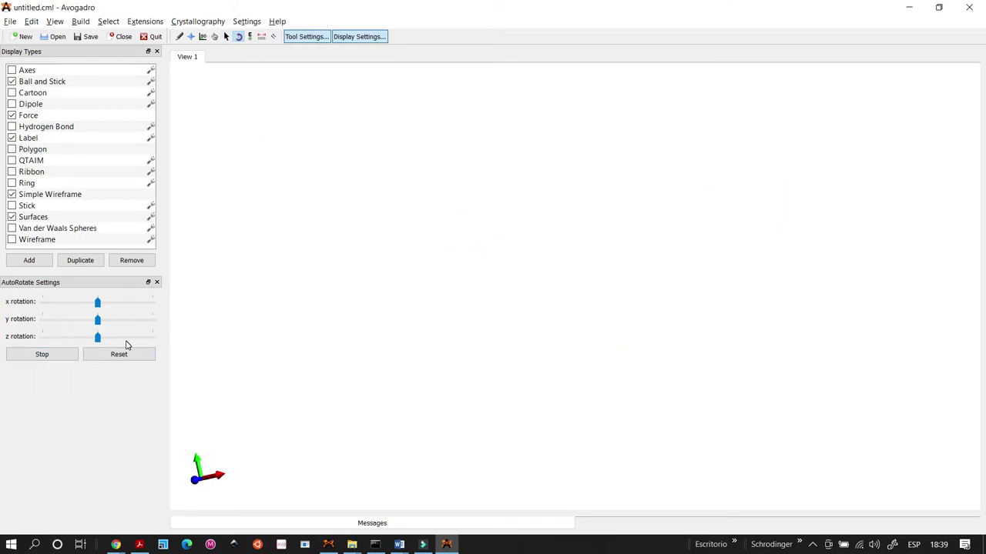
{"action": "left_click", "coordinate": [80, 21]}
{"action": "mouse_move", "coordinate": [137, 108]}
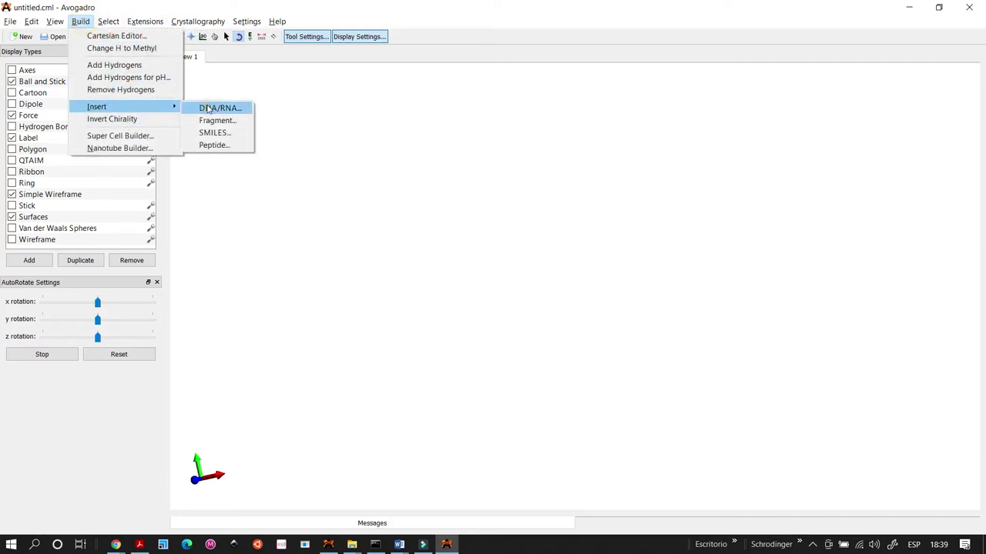
{"action": "left_click", "coordinate": [208, 107]}
{"action": "left_click", "coordinate": [418, 223]}
{"action": "left_click", "coordinate": [433, 222]}
{"action": "left_click", "coordinate": [448, 223]}
{"action": "left_click", "coordinate": [464, 223]}
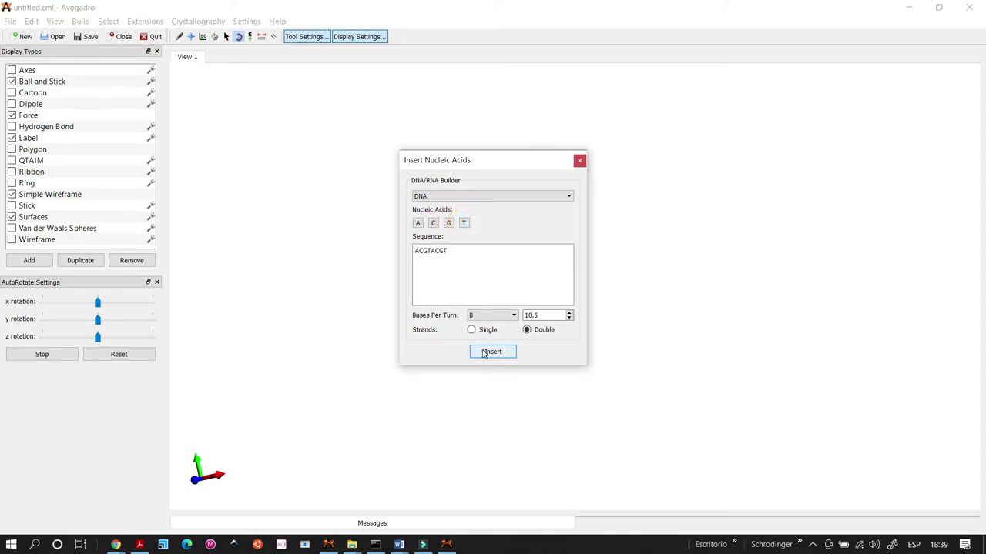
{"action": "left_click", "coordinate": [484, 353]}
{"action": "left_click", "coordinate": [579, 161]}
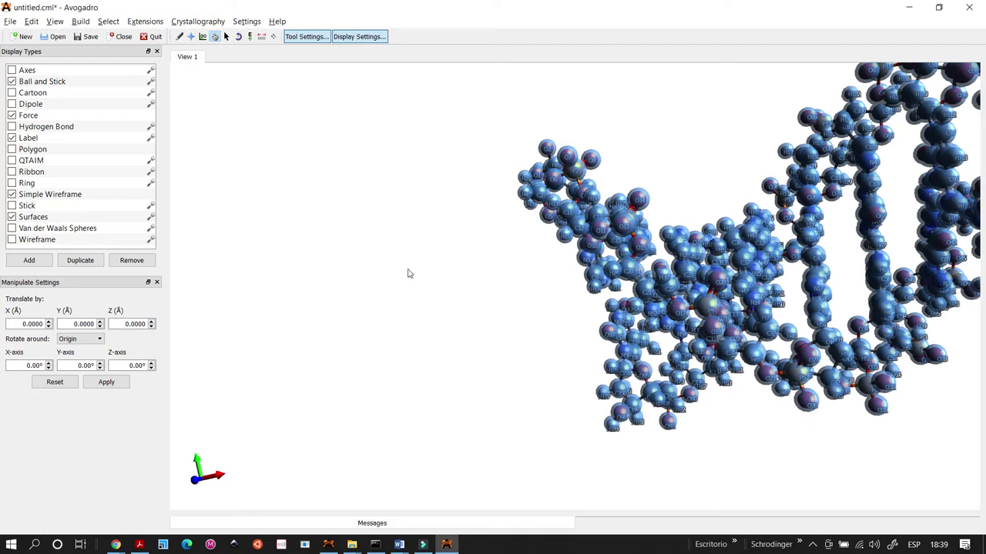
Step: Switch to the Google Meet call and admit the participant waiting to join
{"action": "key", "text": "alt+Tab"}
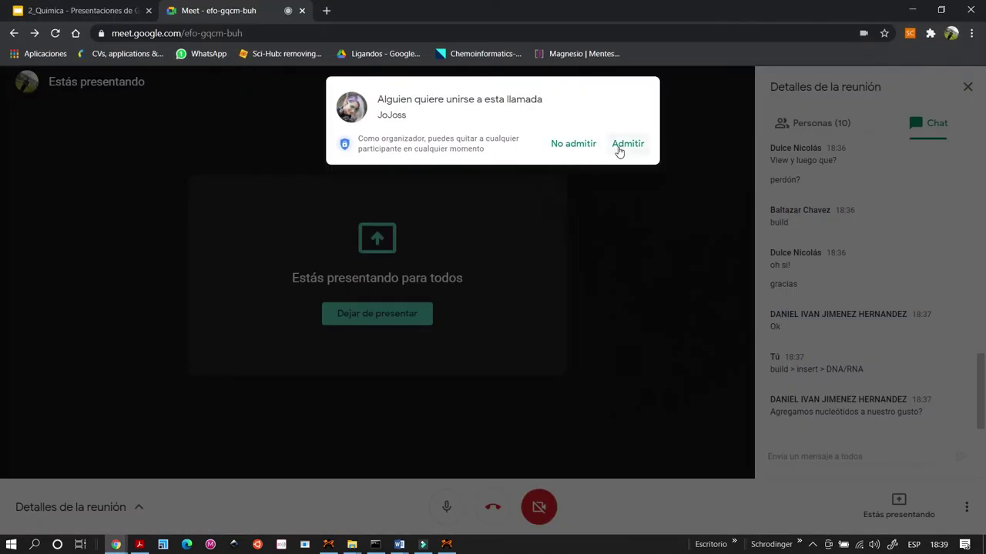
{"action": "left_click", "coordinate": [623, 147]}
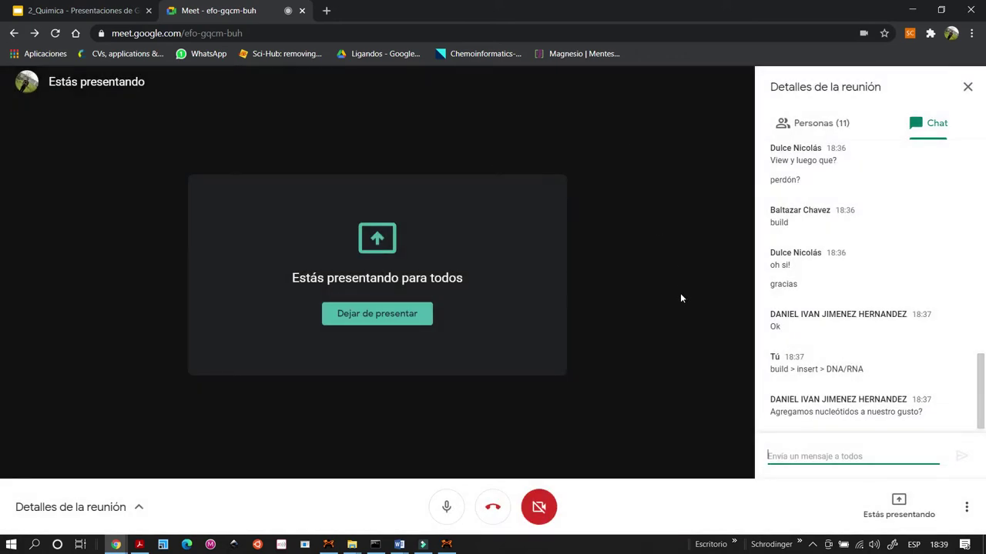
Step: Return to Avogadro and reposition the newly inserted DNA helix in the view
{"action": "key", "text": "alt+Tab"}
{"action": "left_click_drag", "start_coordinate": [466, 312], "coordinate": [388, 308]}
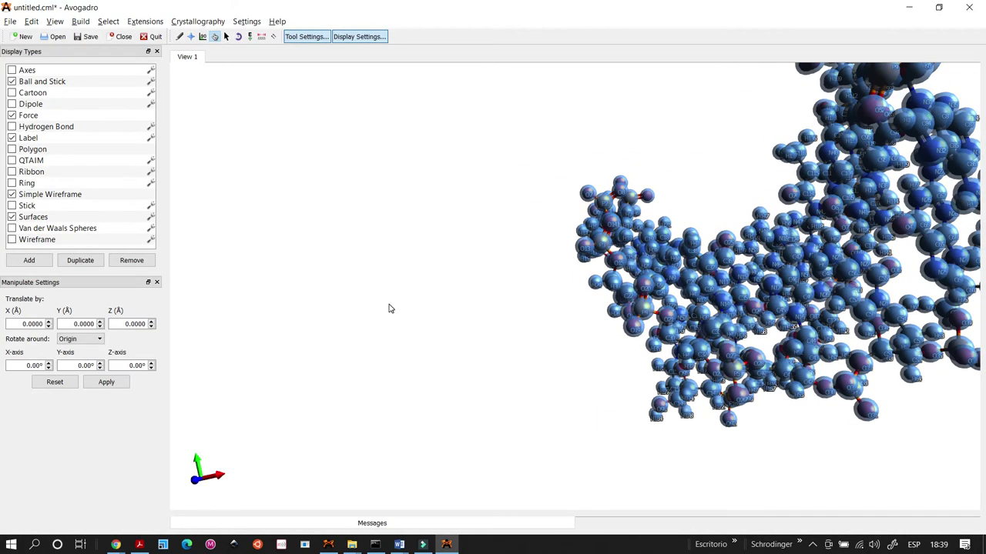
{"action": "left_click_drag", "start_coordinate": [561, 382], "coordinate": [741, 249]}
Step: Switch to the Google Meet chat and answer the nucleotide question with "Sí" followed by the student's first name
{"action": "key", "text": "alt+Tab"}
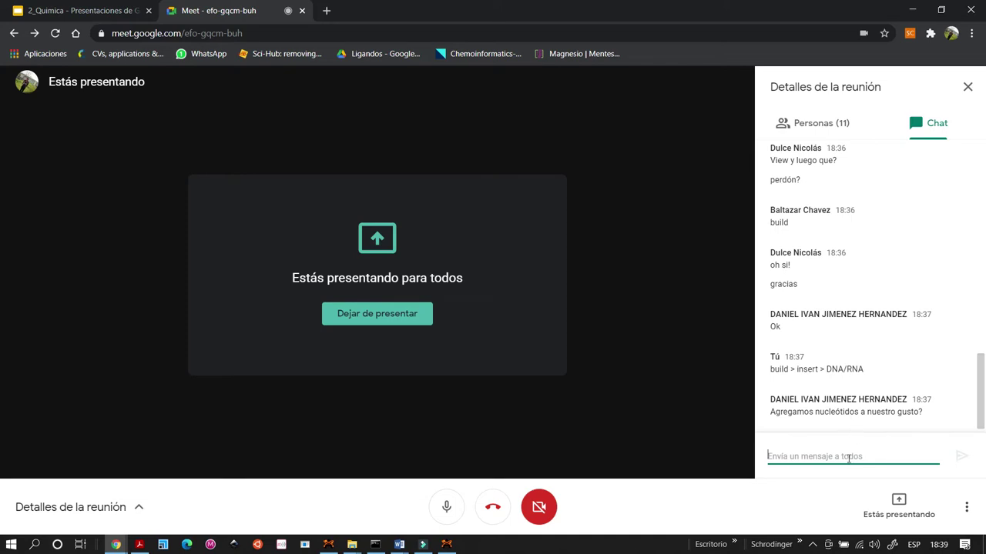
{"action": "type", "text": "Sí"}
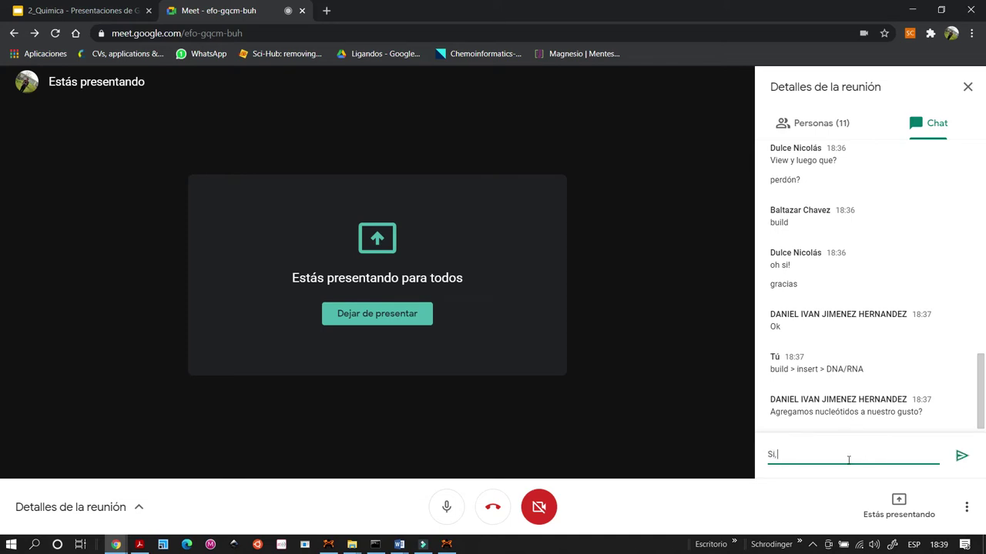
{"action": "type", "text": ", Daniel"}
{"action": "key", "text": "Return"}
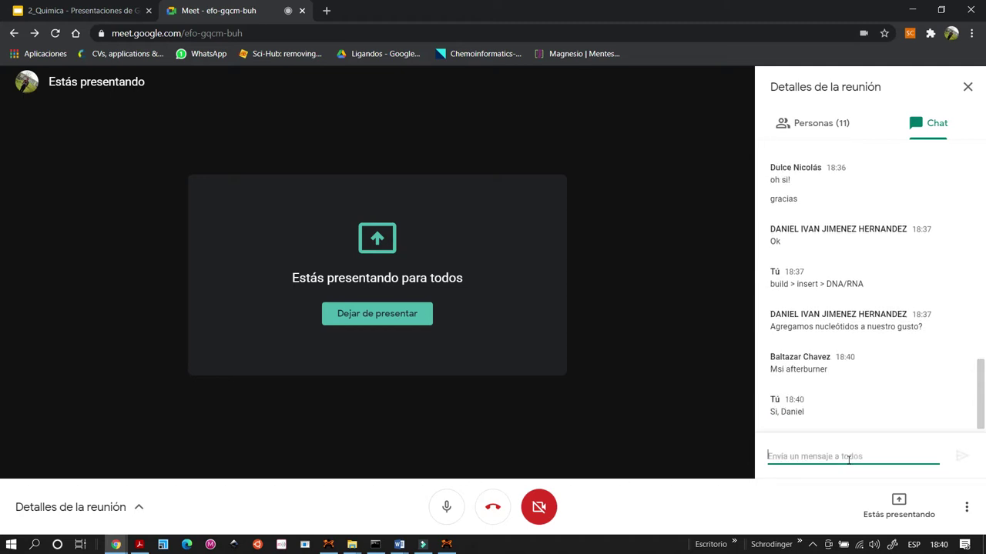
Step: Search the web in a new tab for "Msi afterburner" copied from the chat, and return to the meeting tab
{"action": "left_click_drag", "start_coordinate": [773, 367], "coordinate": [832, 373]}
{"action": "key", "text": "ctrl+c"}
{"action": "left_click", "coordinate": [327, 11]}
{"action": "key", "text": "ctrl+v"}
{"action": "key", "text": "Return"}
{"action": "left_click", "coordinate": [261, 11]}
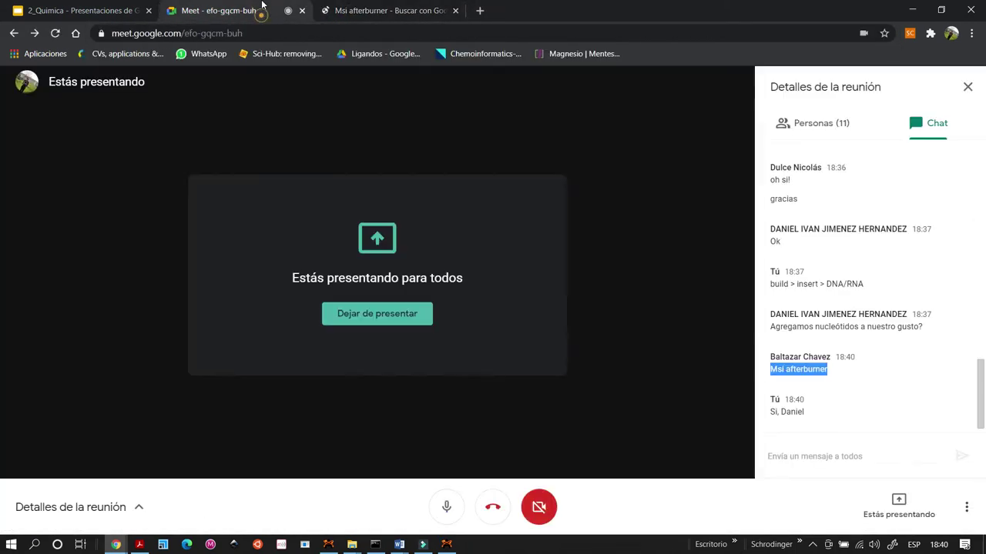
Step: Glance at the 2_Quimica presentation, switch back to Avogadro and view the whole DNA helix from a rotated viewpoint
{"action": "left_click", "coordinate": [115, 8]}
{"action": "key", "text": "alt+Tab"}
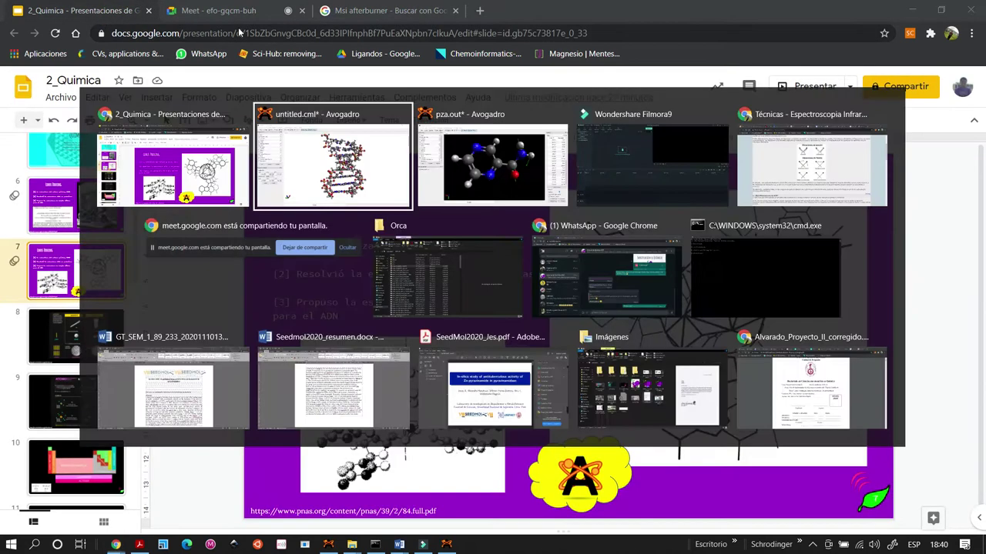
{"action": "left_click_drag", "start_coordinate": [820, 280], "coordinate": [801, 235]}
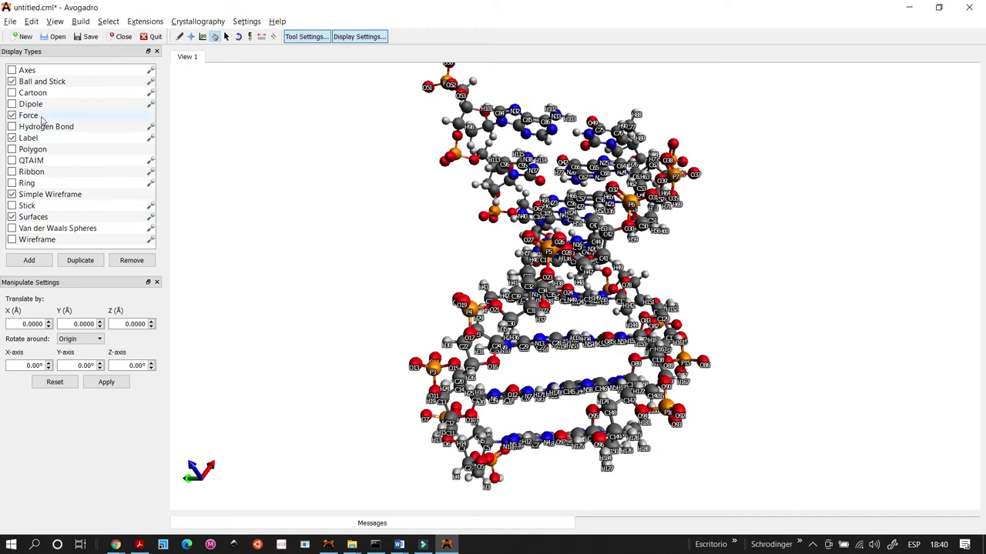
Step: Hide and redisplay the tool settings and display settings to demonstrate how they are toggled
{"action": "left_click", "coordinate": [316, 35]}
{"action": "left_click", "coordinate": [317, 36]}
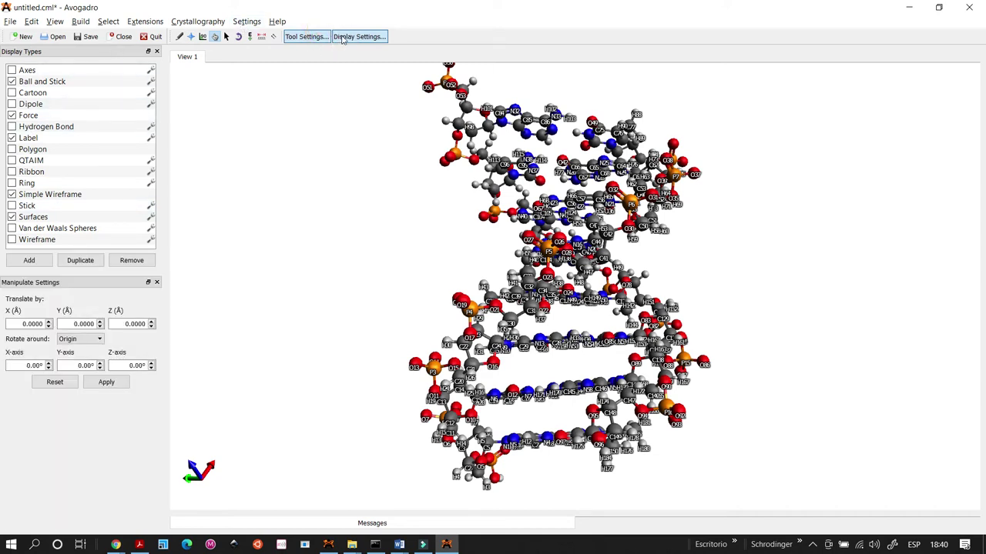
{"action": "left_click", "coordinate": [347, 38]}
{"action": "left_click", "coordinate": [368, 37]}
Step: Turn off the Force and Label display types and view the unlabelled DNA helix from another angle
{"action": "left_click", "coordinate": [12, 138]}
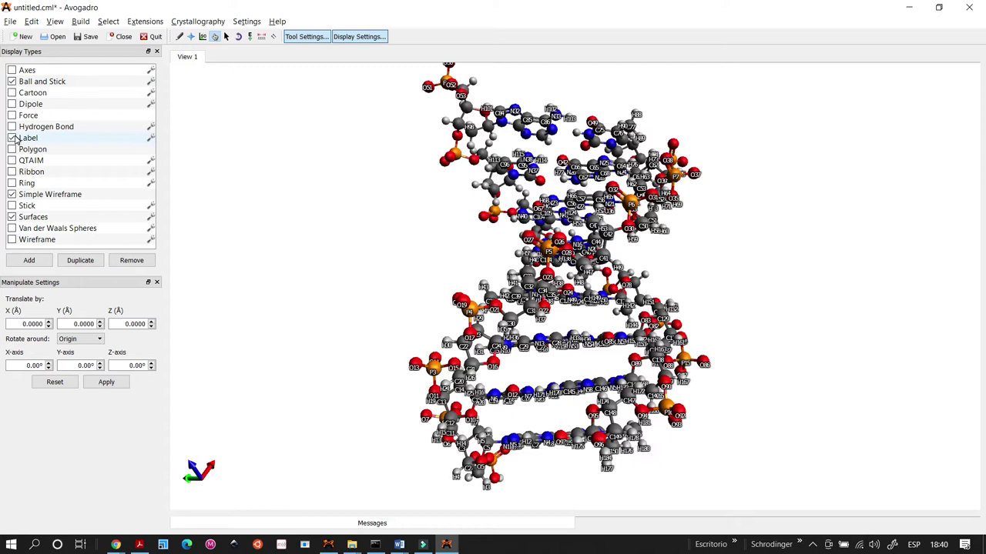
{"action": "left_click", "coordinate": [11, 138]}
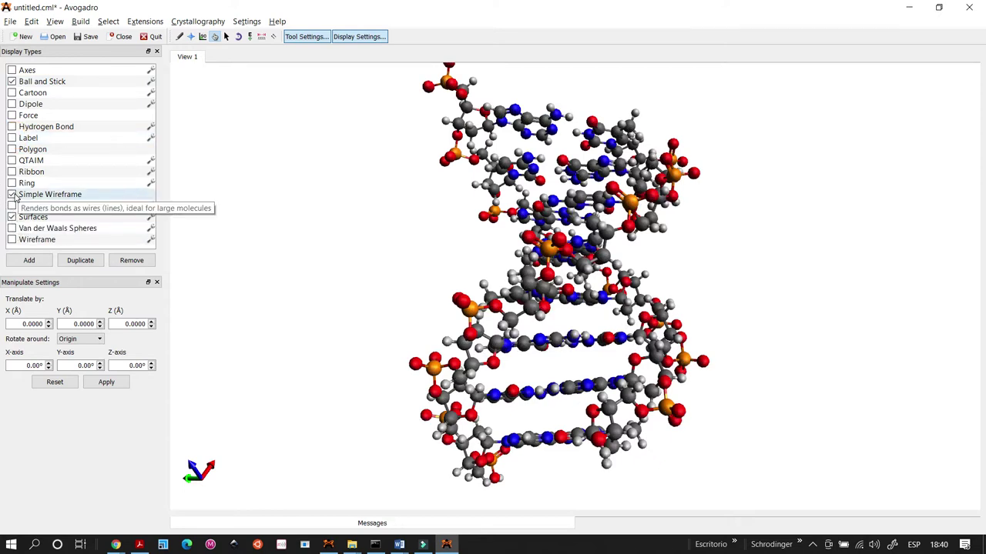
{"action": "left_click_drag", "start_coordinate": [390, 275], "coordinate": [247, 238]}
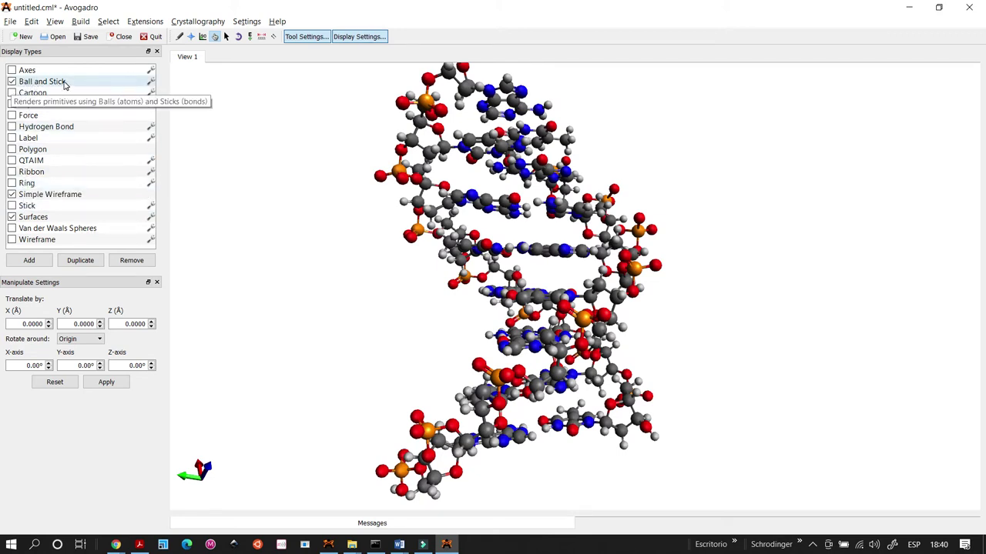
Step: Switch the DNA display from Ball and Stick to Stick, viewing the bare wireframe in between
{"action": "left_click", "coordinate": [11, 81]}
{"action": "left_click_drag", "start_coordinate": [742, 269], "coordinate": [594, 239]}
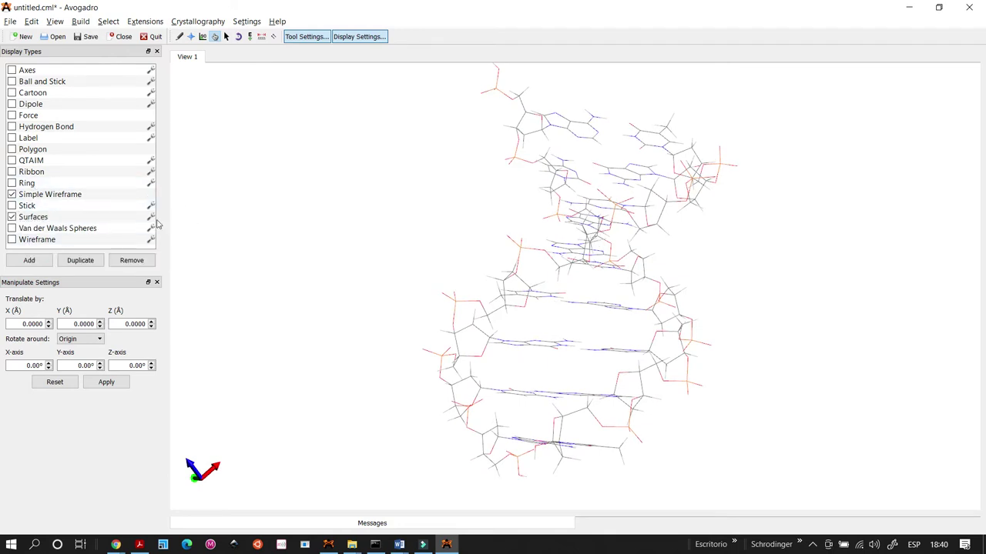
{"action": "left_click", "coordinate": [11, 206]}
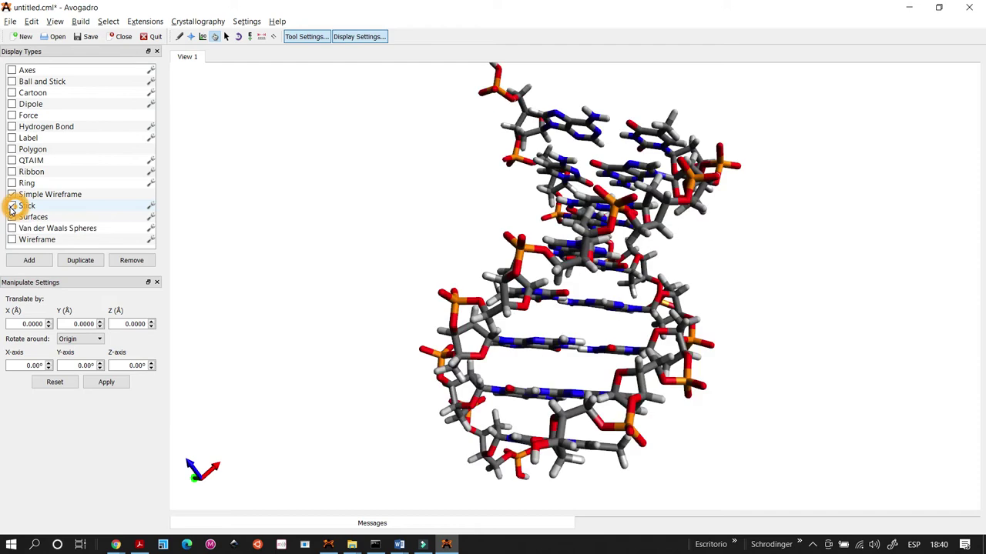
{"action": "left_click_drag", "start_coordinate": [220, 202], "coordinate": [280, 213]}
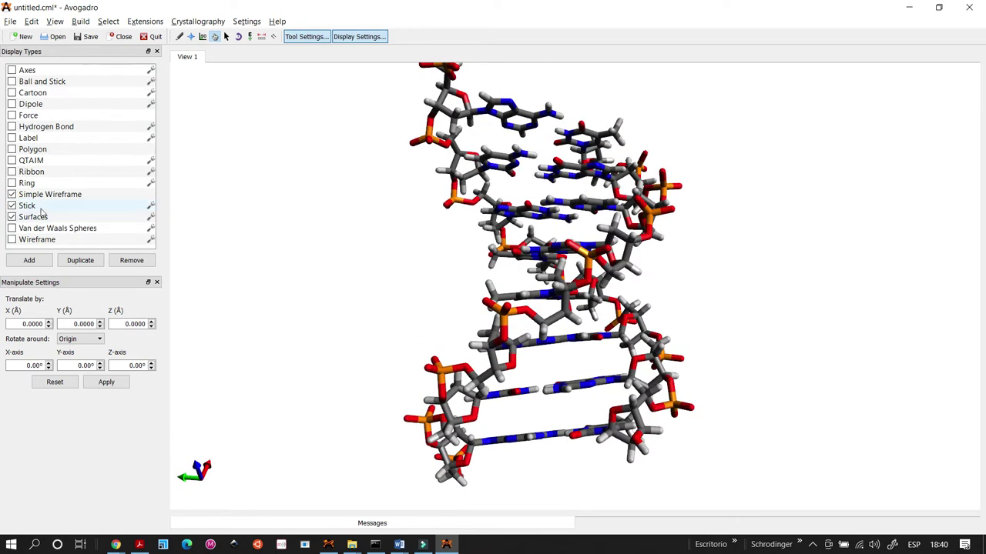
Step: Turn on the Polygon and Ring display types for the DNA and inspect each from rotated viewpoints
{"action": "left_click", "coordinate": [12, 150]}
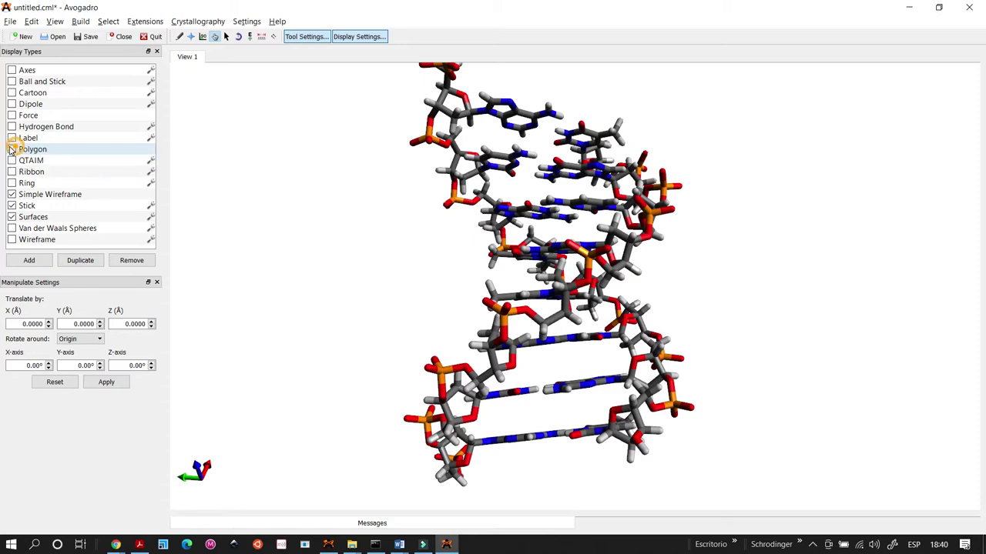
{"action": "left_click_drag", "start_coordinate": [693, 260], "coordinate": [665, 276]}
{"action": "left_click_drag", "start_coordinate": [695, 308], "coordinate": [667, 302]}
{"action": "left_click_drag", "start_coordinate": [302, 265], "coordinate": [347, 240]}
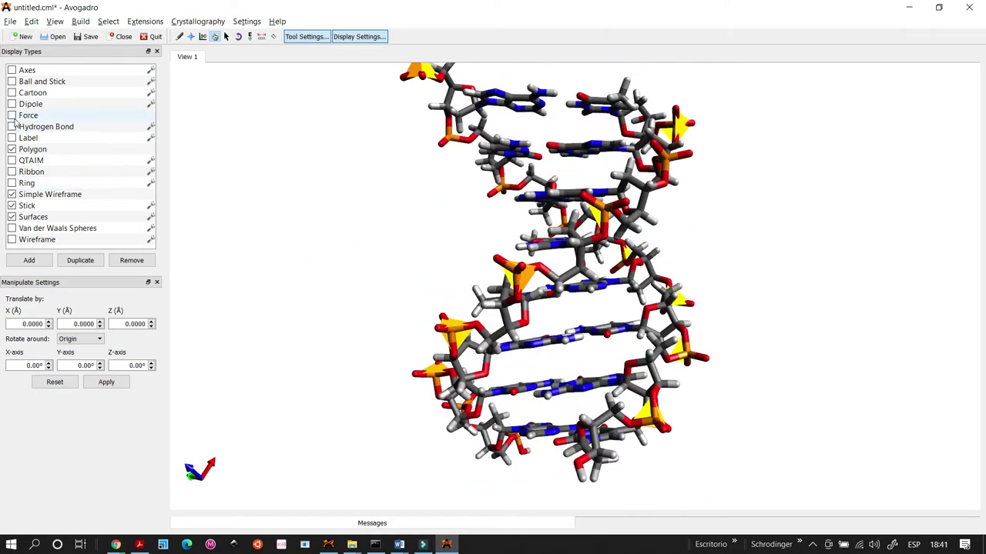
{"action": "left_click", "coordinate": [11, 183]}
{"action": "left_click_drag", "start_coordinate": [300, 218], "coordinate": [378, 195]}
{"action": "left_click_drag", "start_coordinate": [771, 285], "coordinate": [667, 291]}
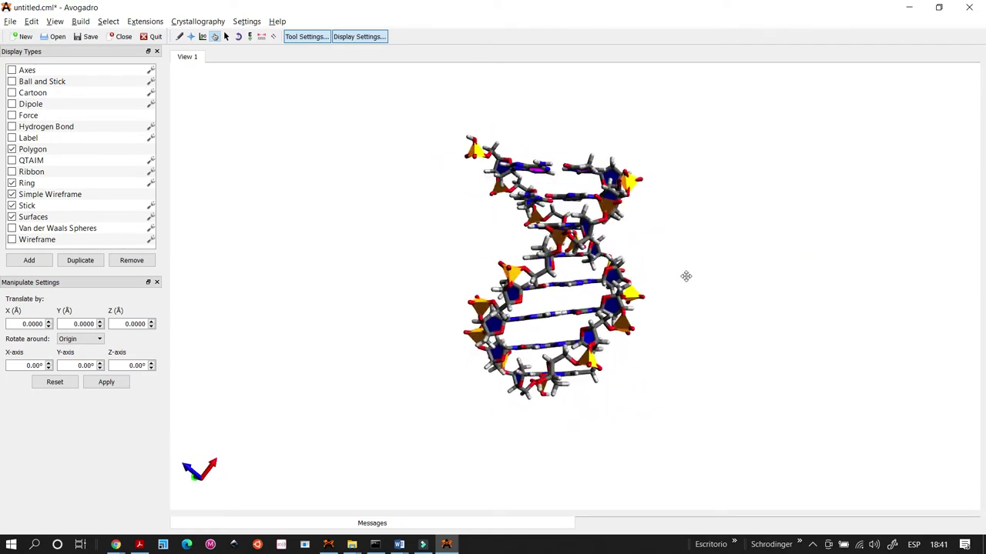
Step: Examine the phosphate polygons, filled rings and base pairs along the DNA helix from several close, rotated viewpoints
{"action": "left_click_drag", "start_coordinate": [729, 273], "coordinate": [701, 275]}
{"action": "left_click_drag", "start_coordinate": [509, 294], "coordinate": [549, 301]}
{"action": "left_click_drag", "start_coordinate": [685, 299], "coordinate": [563, 281]}
{"action": "scroll", "coordinate": [702, 293], "scroll_direction": "up", "scroll_amount": 4}
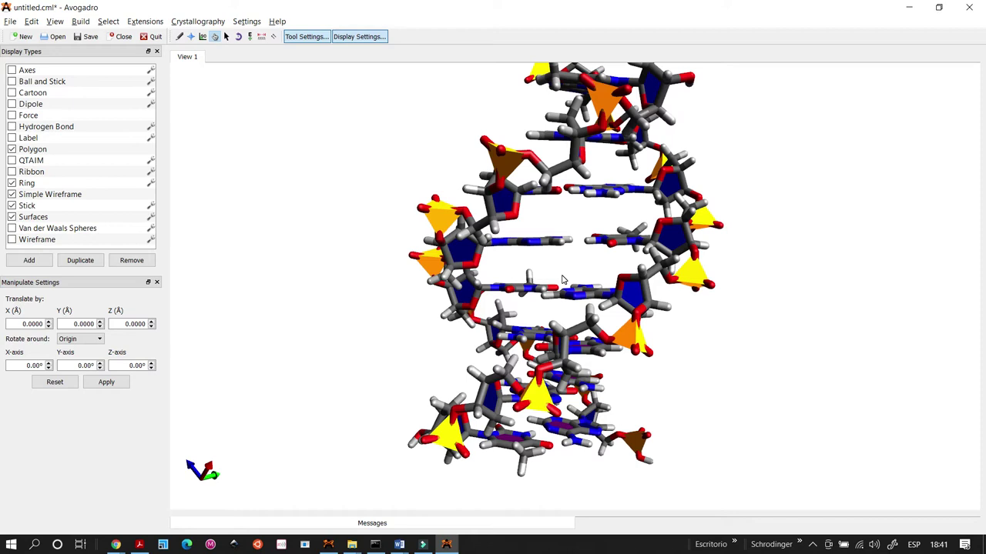
{"action": "mouse_move", "coordinate": [798, 328]}
{"action": "left_mouse_down"}
{"action": "mouse_move", "coordinate": [885, 310]}
{"action": "mouse_move", "coordinate": [816, 301]}
{"action": "mouse_move", "coordinate": [797, 312]}
{"action": "left_mouse_up"}
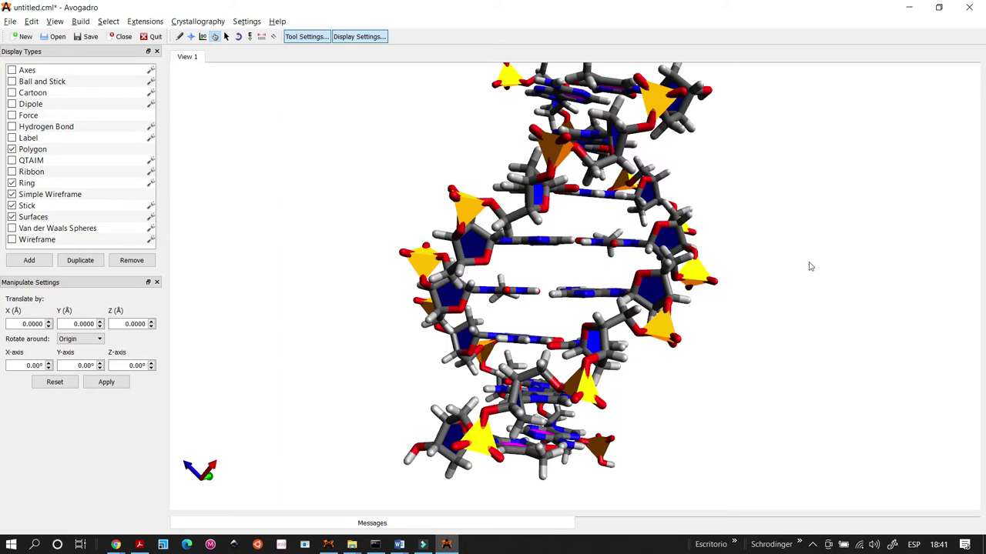
{"action": "left_click_drag", "start_coordinate": [808, 267], "coordinate": [704, 269]}
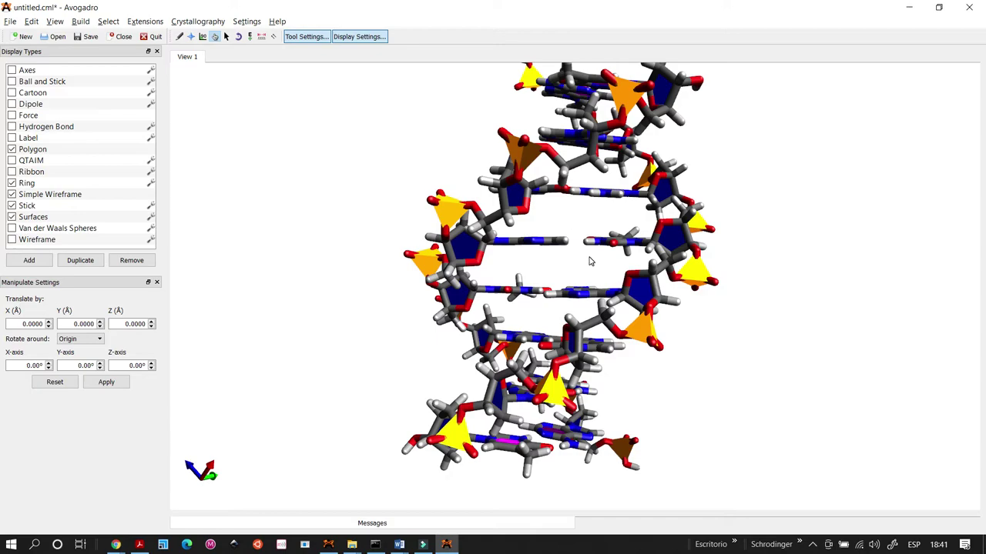
{"action": "left_click_drag", "start_coordinate": [755, 320], "coordinate": [667, 286]}
{"action": "left_click_drag", "start_coordinate": [755, 280], "coordinate": [673, 311]}
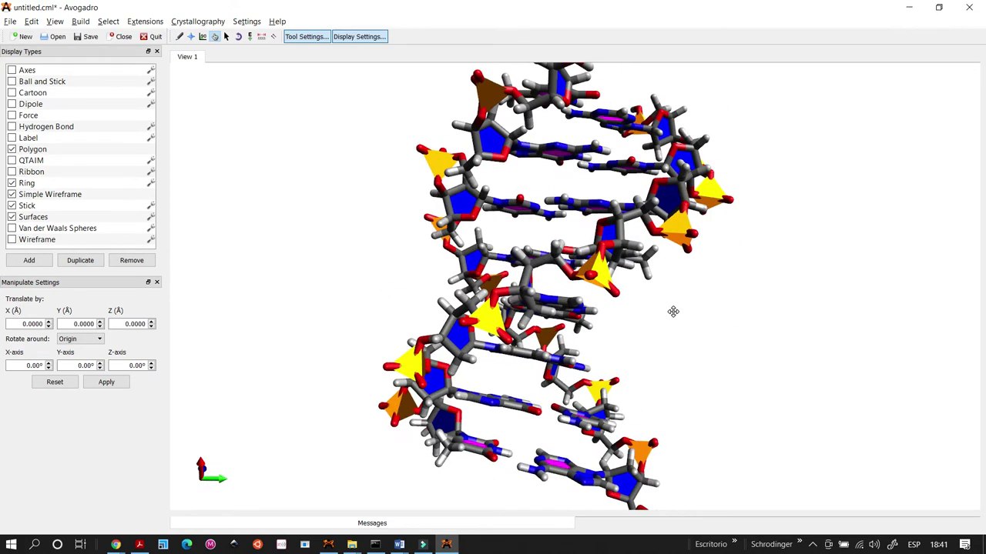
Step: Show where the DNA/RNA insert command is found and view the DNA helix from several rotated viewpoints
{"action": "left_click", "coordinate": [80, 21]}
{"action": "mouse_move", "coordinate": [127, 107]}
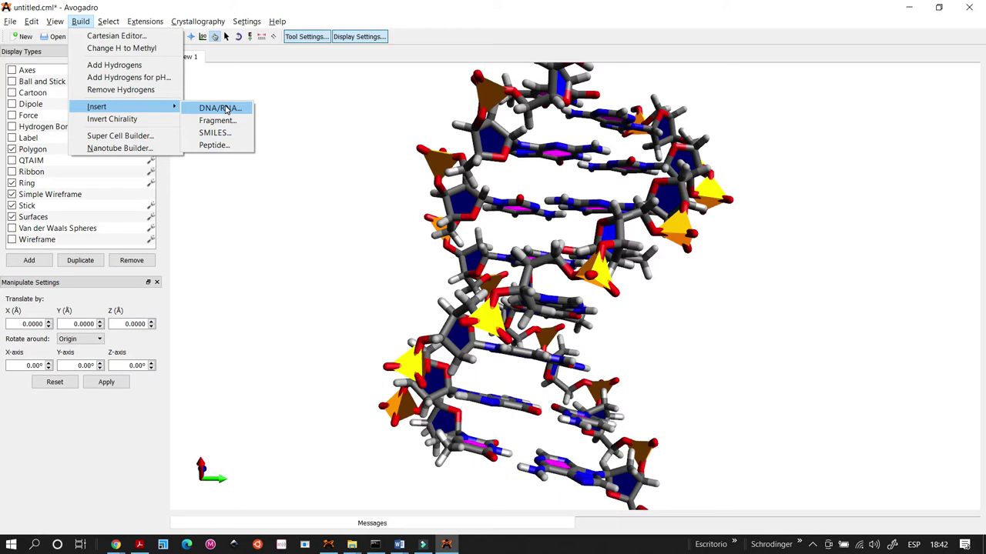
{"action": "left_click_drag", "start_coordinate": [736, 299], "coordinate": [416, 294]}
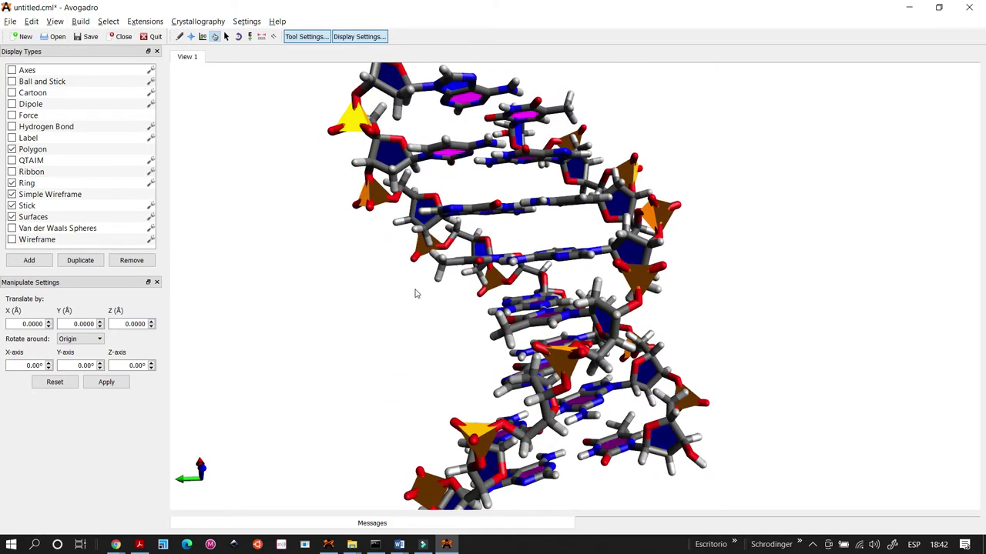
{"action": "left_click_drag", "start_coordinate": [346, 303], "coordinate": [403, 294]}
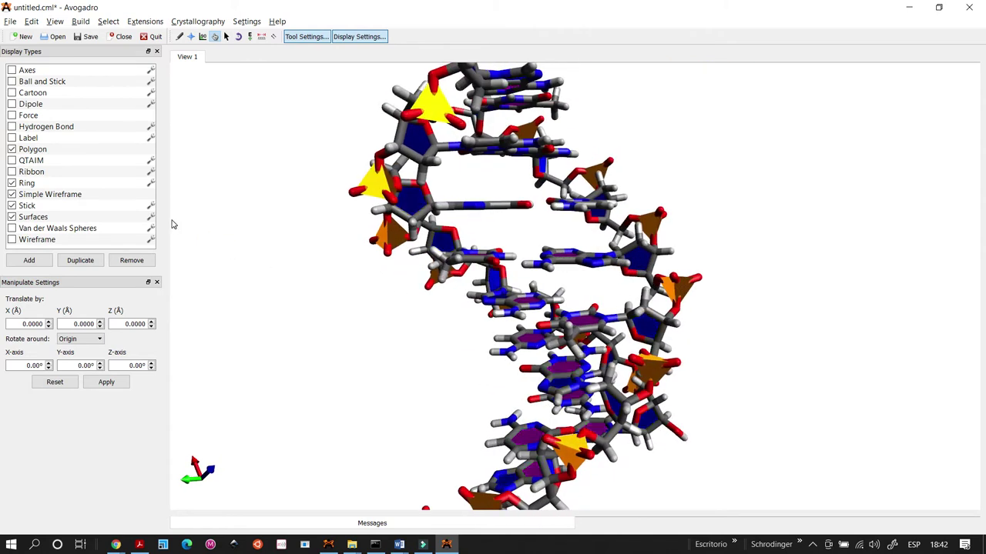
Step: Activate the AutoOptimization tool, review its available force fields, and view the DNA helix from other angles
{"action": "left_click", "coordinate": [250, 37]}
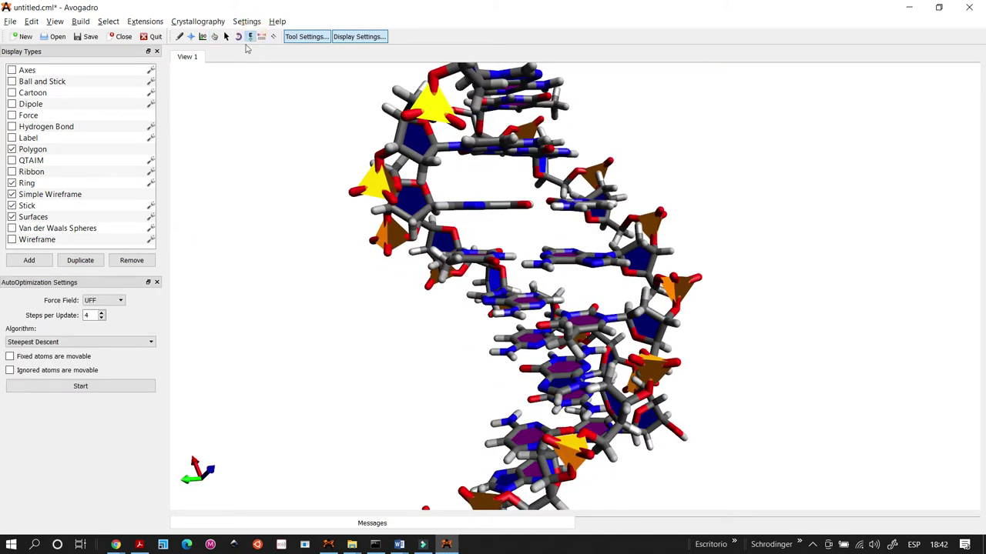
{"action": "left_click", "coordinate": [120, 303]}
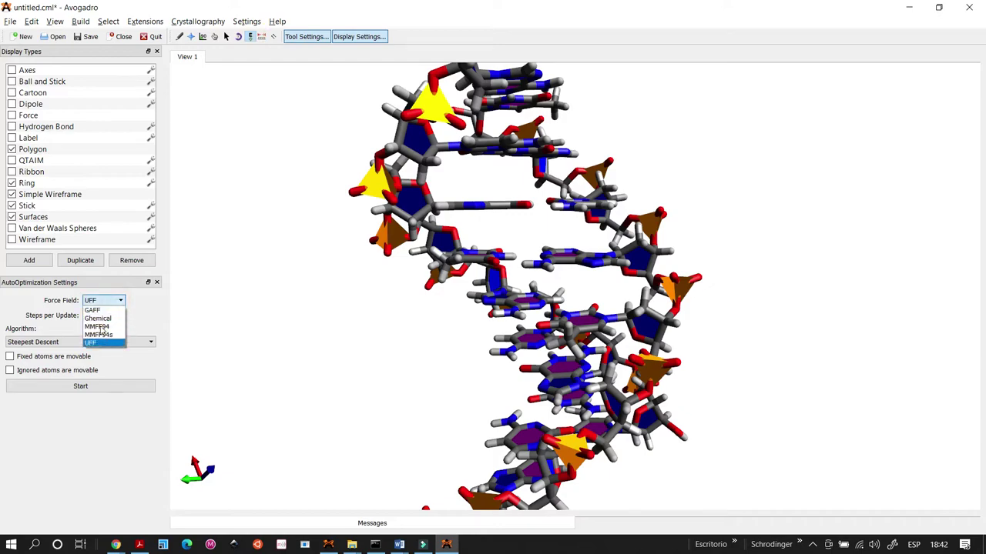
{"action": "left_click", "coordinate": [309, 337]}
{"action": "left_click_drag", "start_coordinate": [309, 337], "coordinate": [248, 230]}
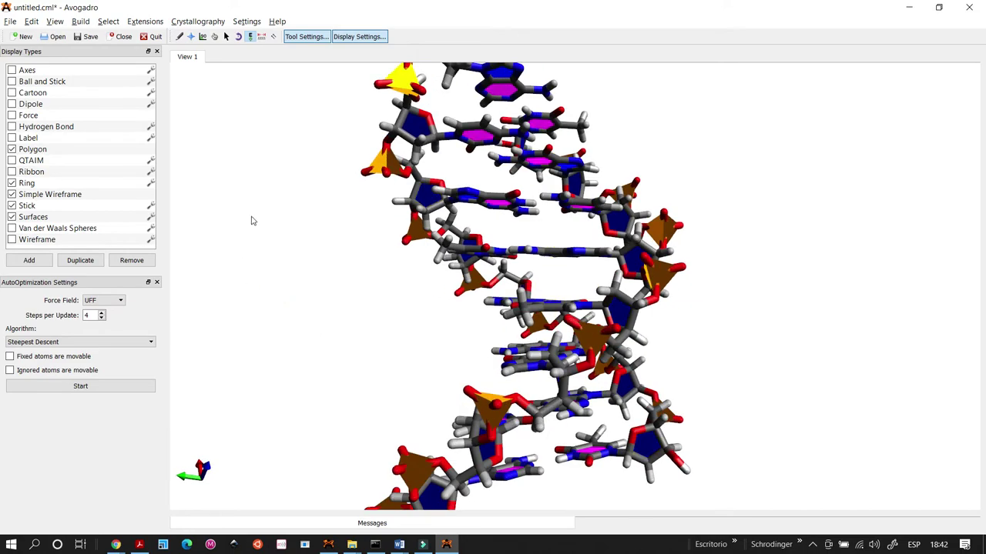
{"action": "left_click_drag", "start_coordinate": [493, 124], "coordinate": [371, 205]}
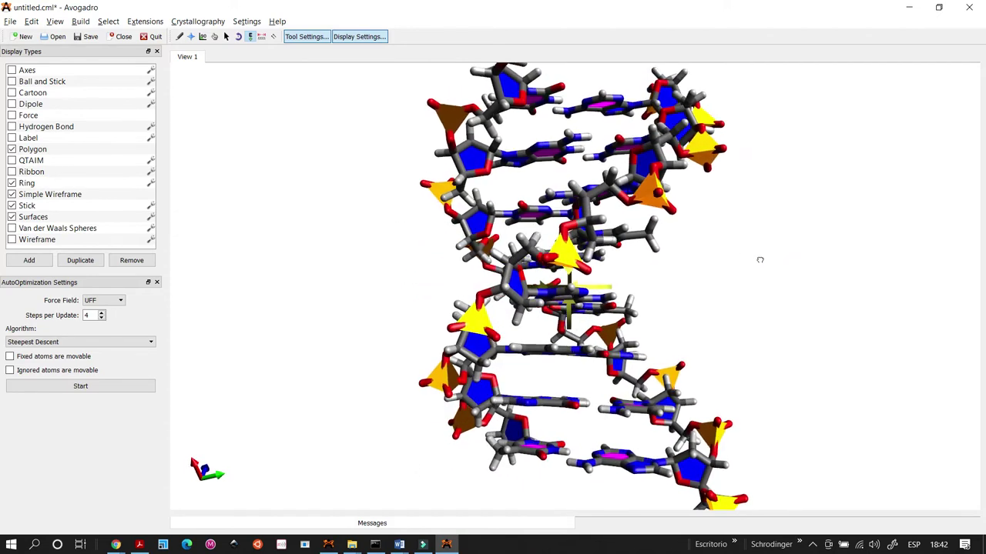
Step: Switch to the Google Meet call in the browser, check the class chat, and return to Avogadro
{"action": "key", "text": "alt+Tab"}
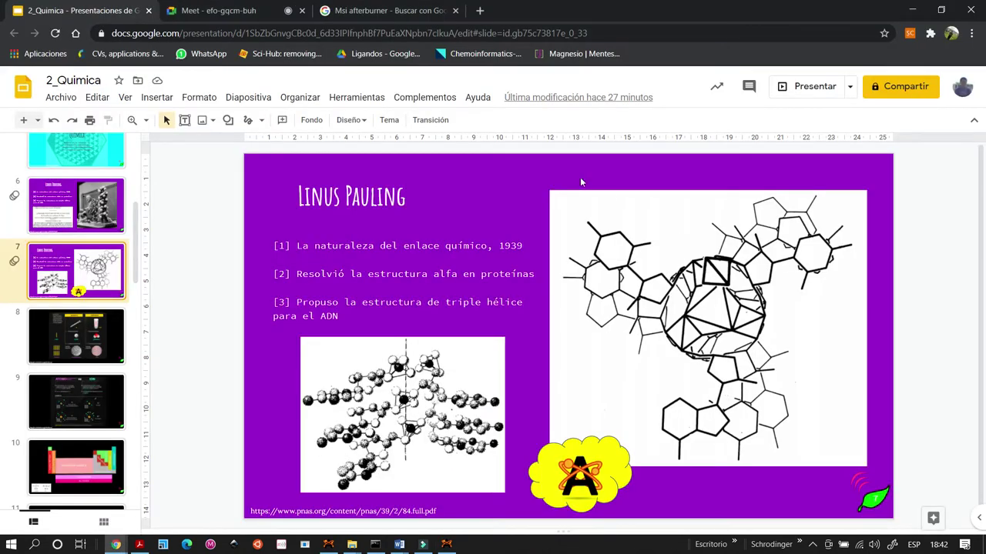
{"action": "left_click", "coordinate": [231, 10]}
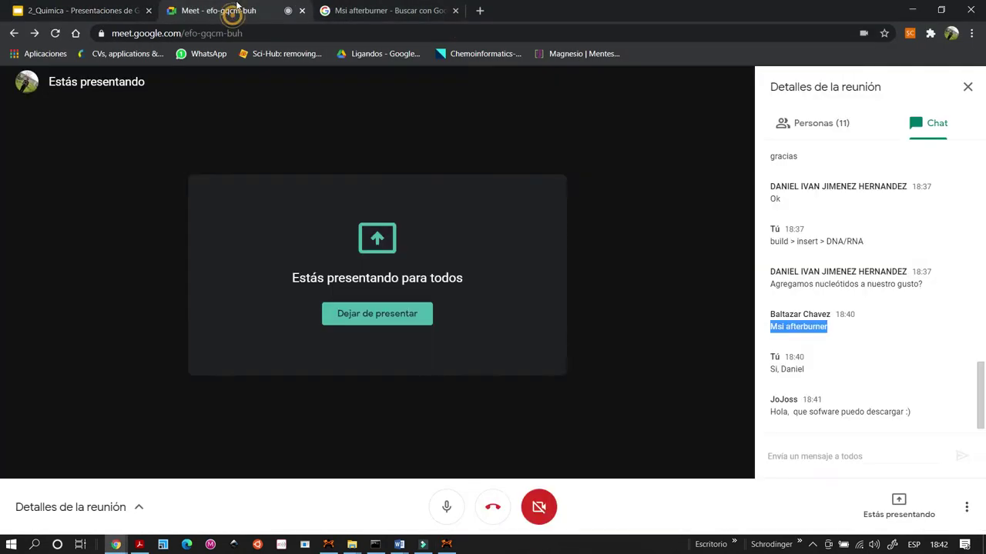
{"action": "left_click", "coordinate": [877, 454]}
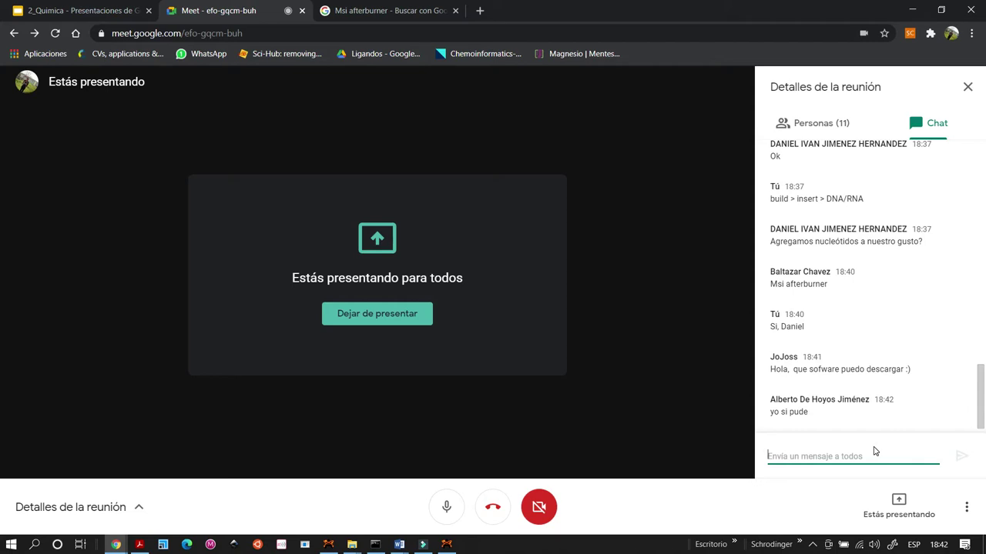
{"action": "key", "text": "alt+Tab"}
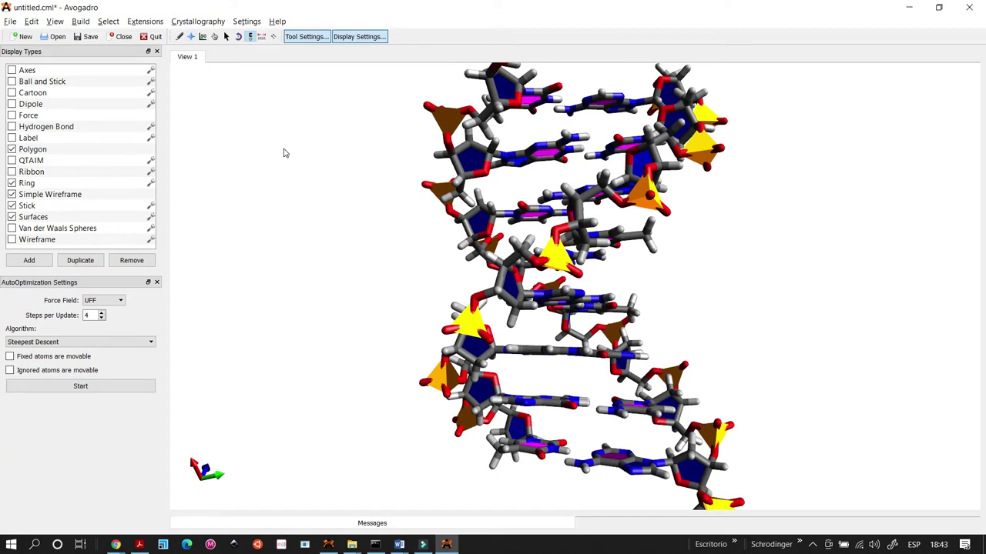
Step: Set the view's background color to black and rotate the DNA helix against it
{"action": "left_click", "coordinate": [80, 22]}
{"action": "mouse_move", "coordinate": [54, 23]}
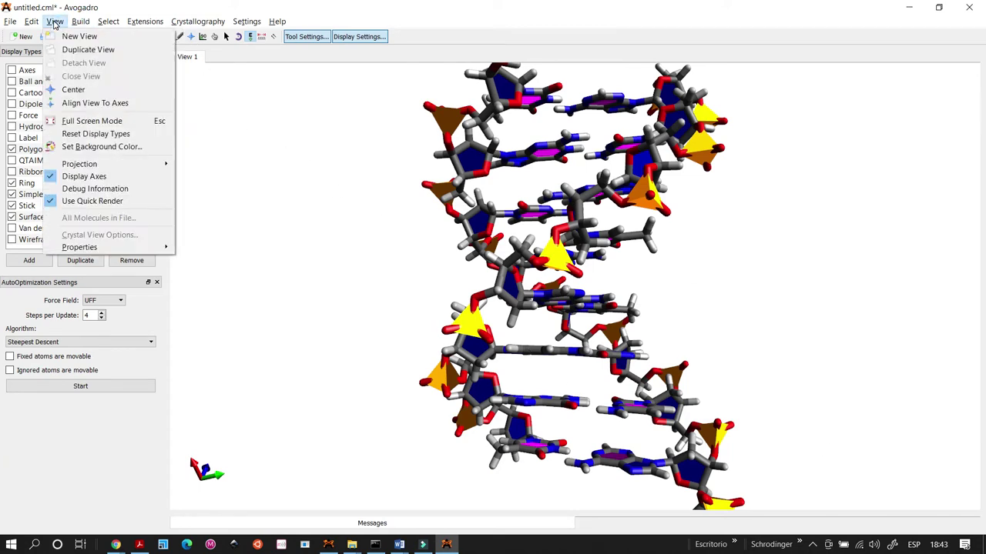
{"action": "left_click", "coordinate": [68, 146]}
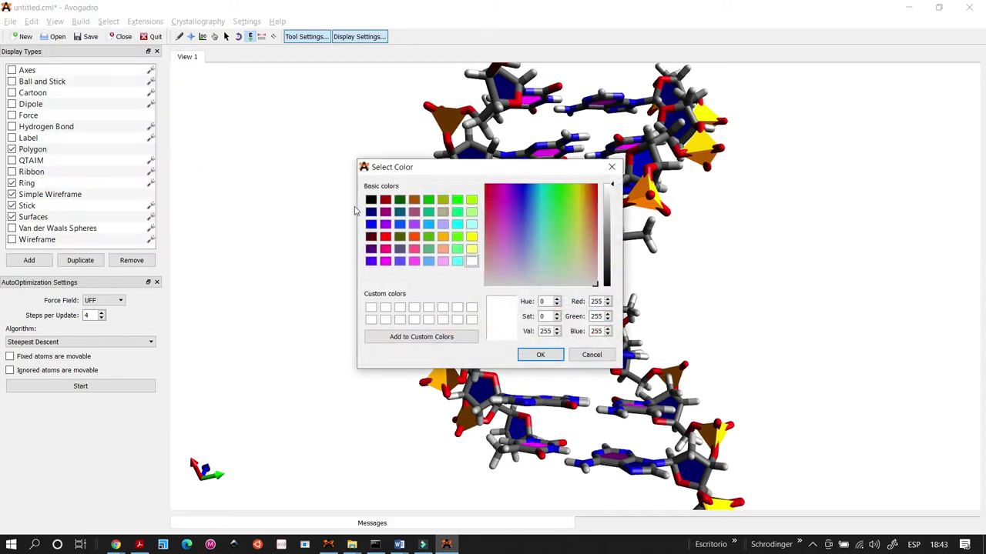
{"action": "left_click", "coordinate": [370, 200]}
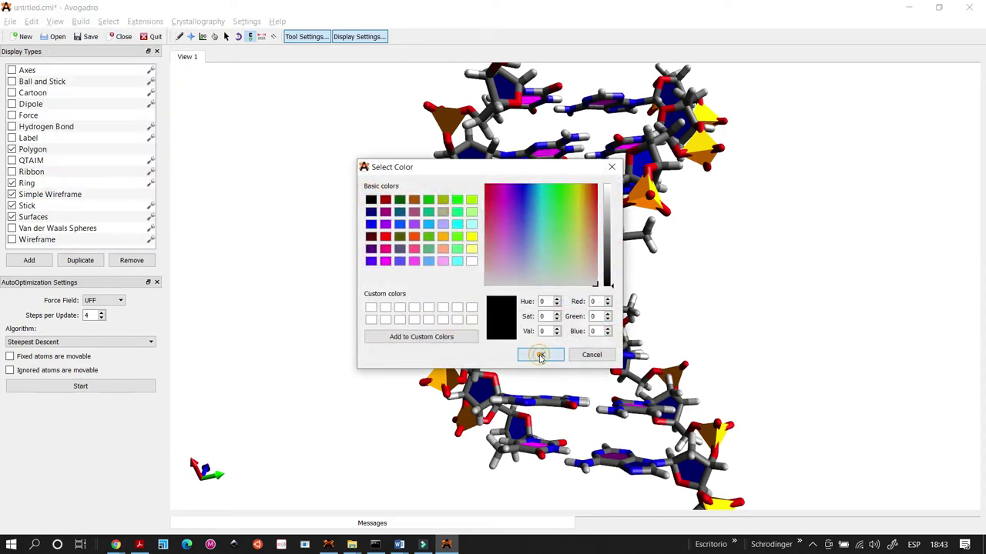
{"action": "left_click", "coordinate": [539, 355]}
{"action": "left_click_drag", "start_coordinate": [744, 282], "coordinate": [259, 228]}
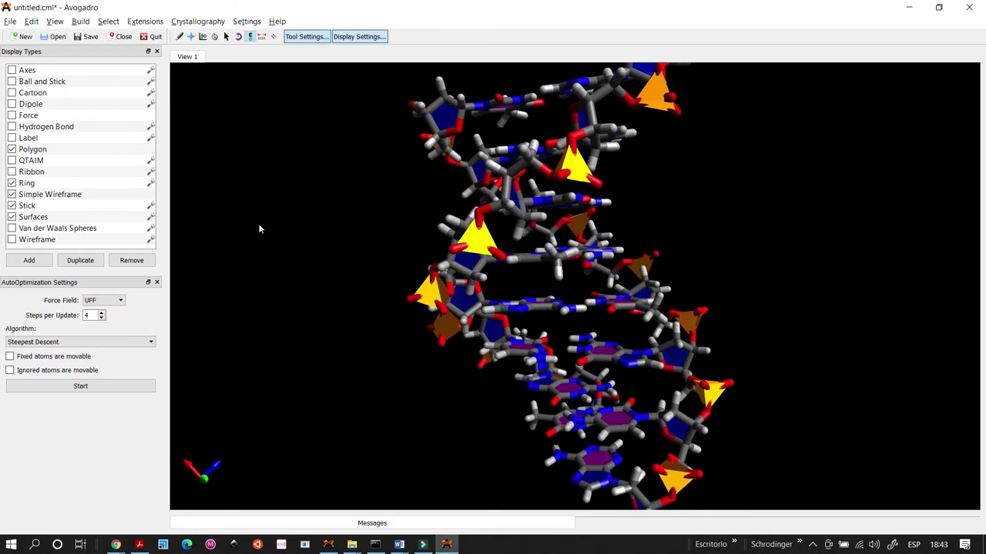
Step: Turn on the Hydrogen Bond display type and examine the bonds between the base pairs from close, rotated viewpoints
{"action": "left_click", "coordinate": [12, 127]}
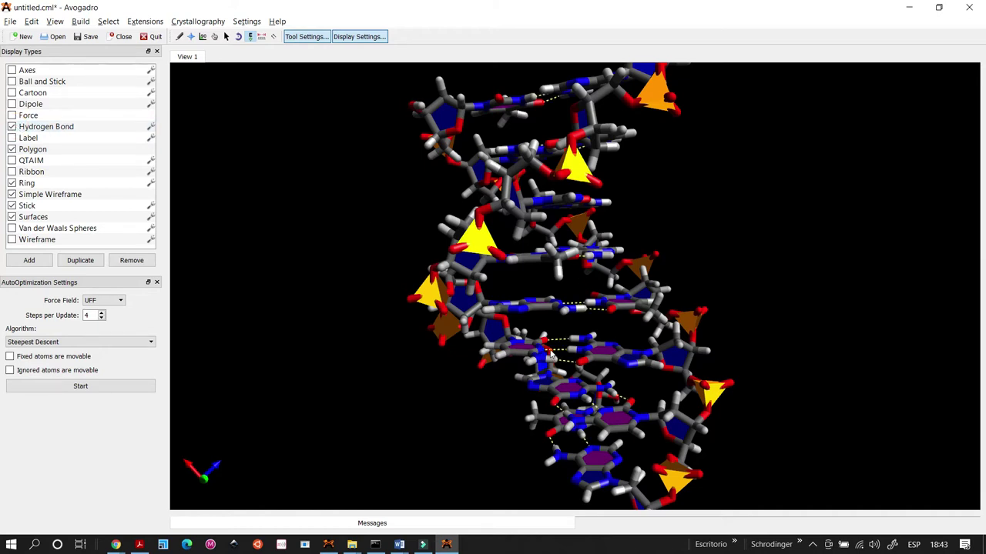
{"action": "scroll", "coordinate": [732, 301], "scroll_direction": "up", "scroll_amount": 10}
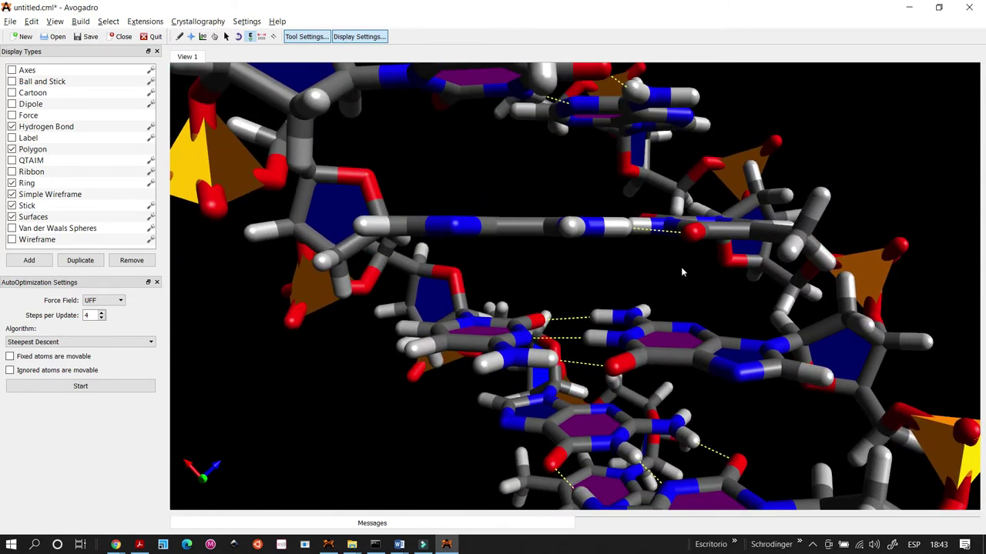
{"action": "left_click_drag", "start_coordinate": [680, 271], "coordinate": [552, 319]}
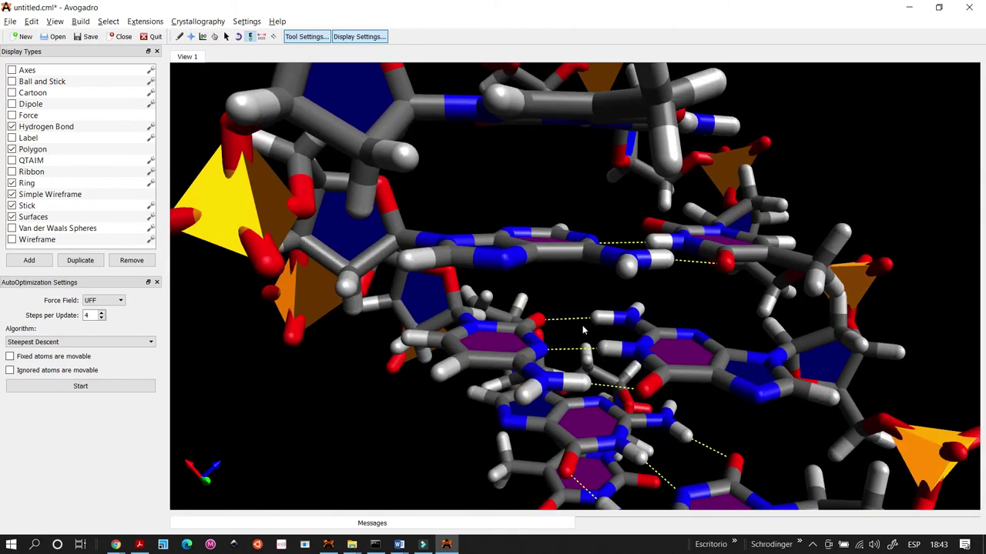
{"action": "left_click_drag", "start_coordinate": [667, 394], "coordinate": [689, 440]}
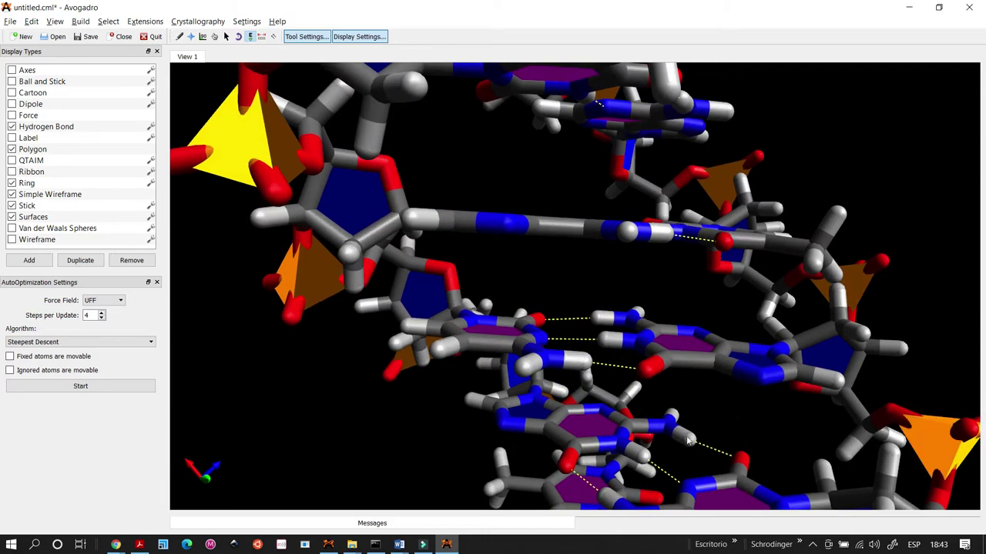
{"action": "left_click_drag", "start_coordinate": [725, 378], "coordinate": [683, 446]}
{"action": "left_click_drag", "start_coordinate": [713, 353], "coordinate": [571, 236]}
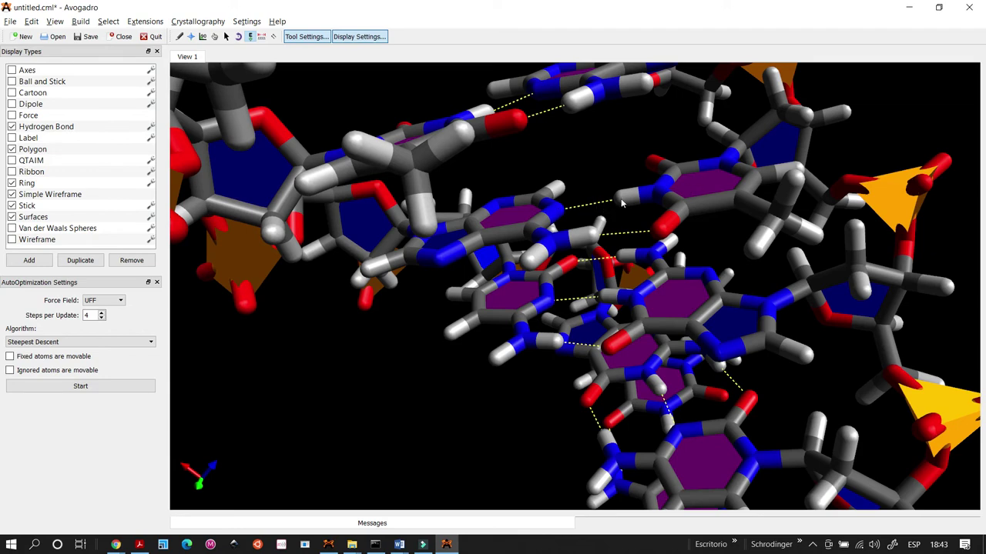
{"action": "left_click_drag", "start_coordinate": [608, 236], "coordinate": [705, 237]}
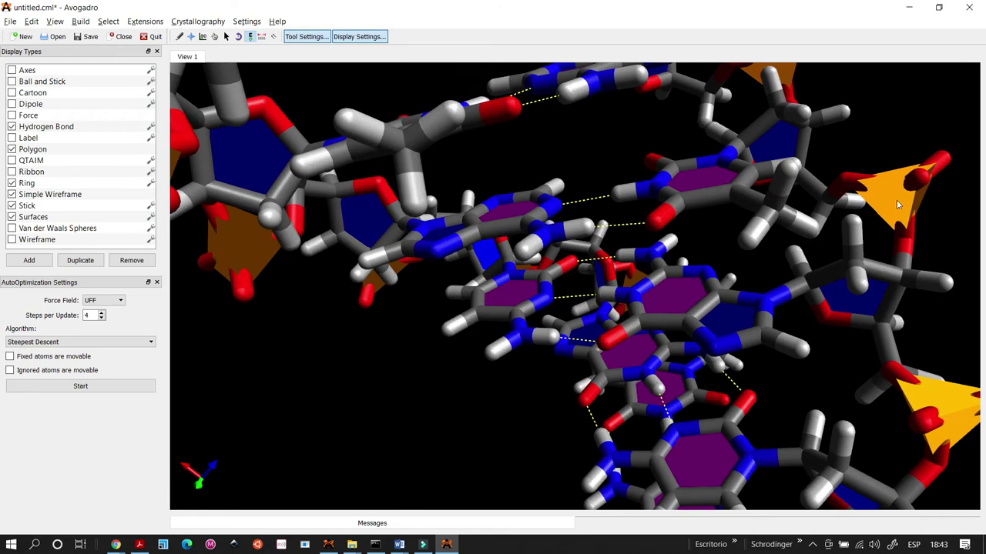
{"action": "left_click_drag", "start_coordinate": [901, 143], "coordinate": [680, 200]}
{"action": "scroll", "coordinate": [680, 200], "scroll_direction": "down", "scroll_amount": 3}
{"action": "left_click_drag", "start_coordinate": [808, 253], "coordinate": [811, 292]}
Step: Switch to the 2_Quimica presentation in Google Slides and review Linus Pauling slides 6 and 7 on the proposed DNA structure
{"action": "key", "text": "alt+Tab"}
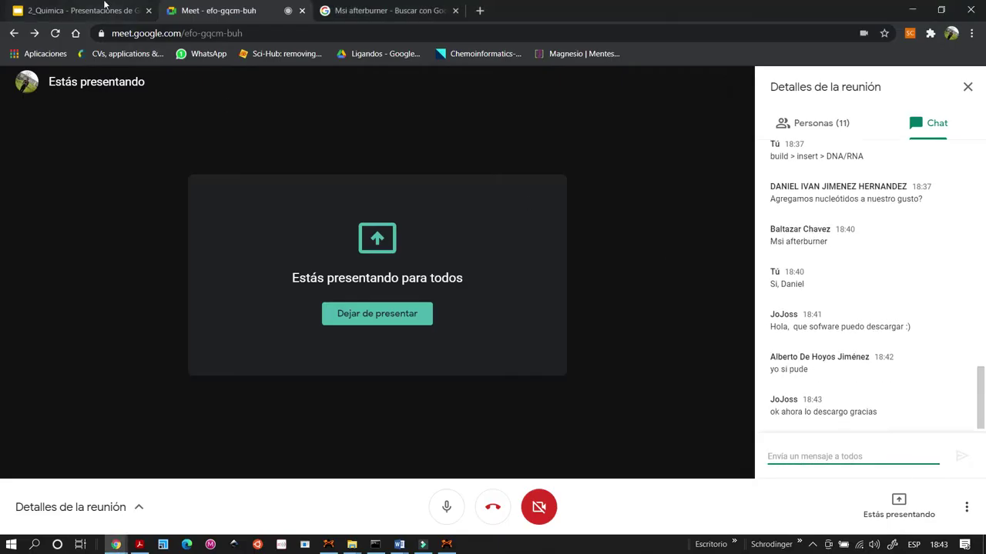
{"action": "left_click", "coordinate": [85, 11]}
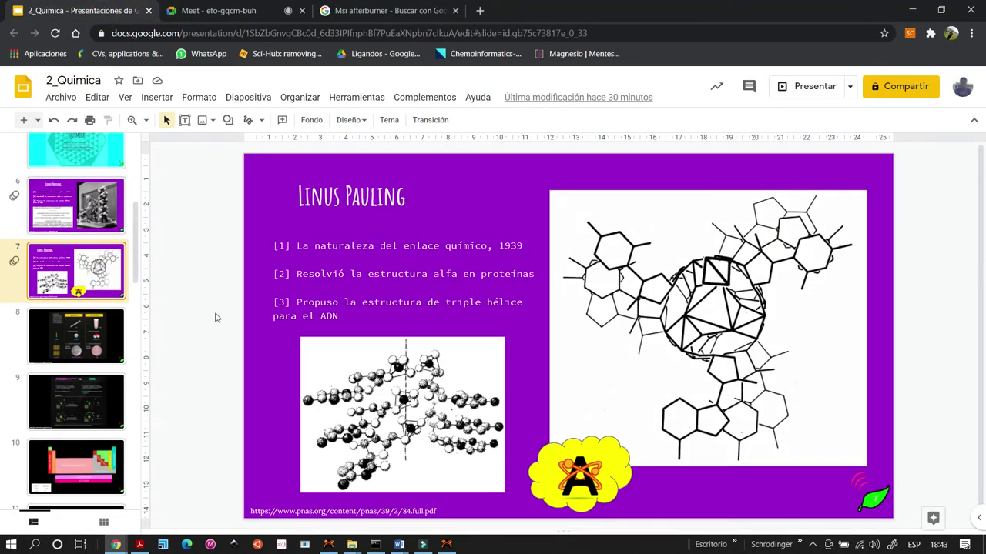
{"action": "left_click", "coordinate": [73, 214]}
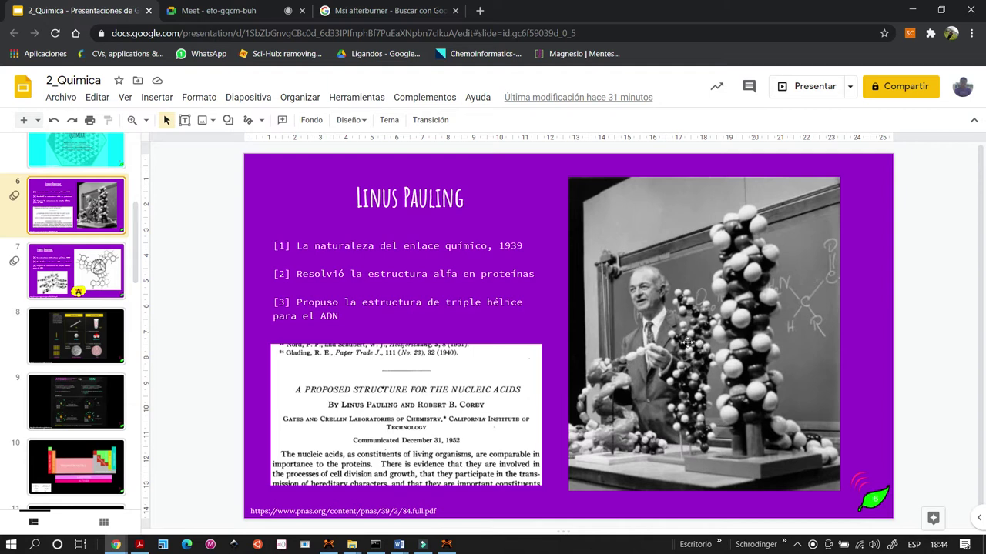
{"action": "left_click", "coordinate": [76, 277]}
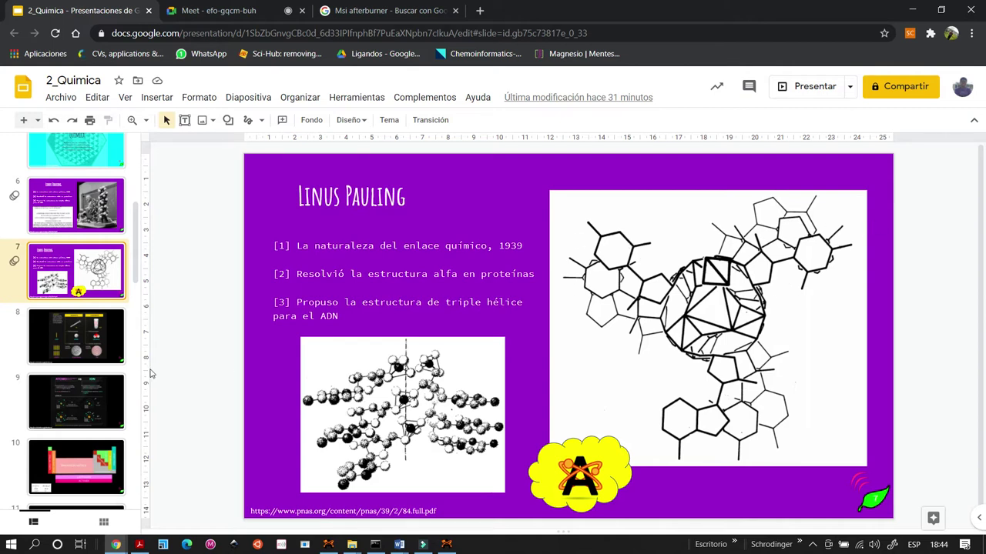
{"action": "left_click", "coordinate": [71, 343]}
{"action": "left_click", "coordinate": [77, 289]}
Step: Switch back to Avogadro and view the hydrogen-bonded DNA helix from several rotated viewpoints
{"action": "key", "text": "alt+Tab"}
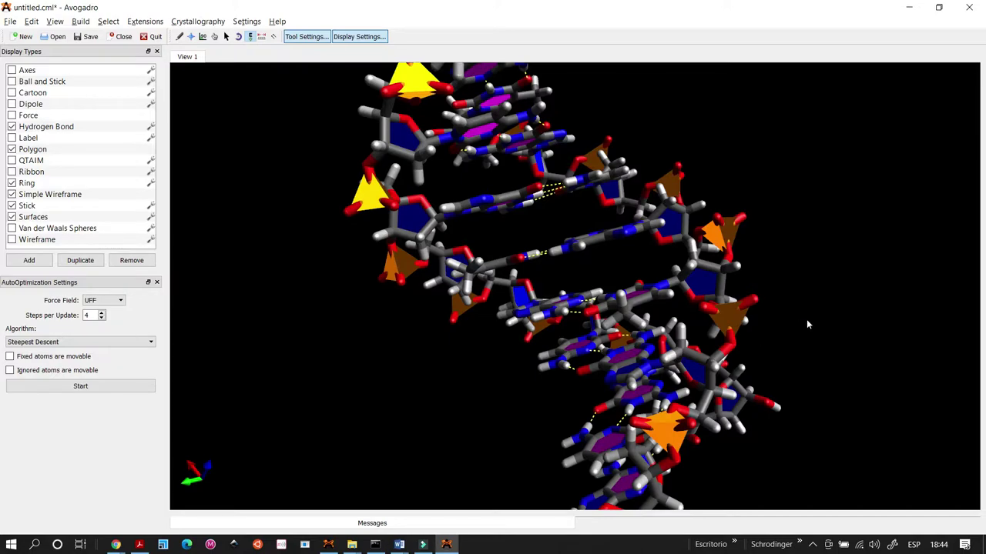
{"action": "left_click_drag", "start_coordinate": [806, 325], "coordinate": [792, 299]}
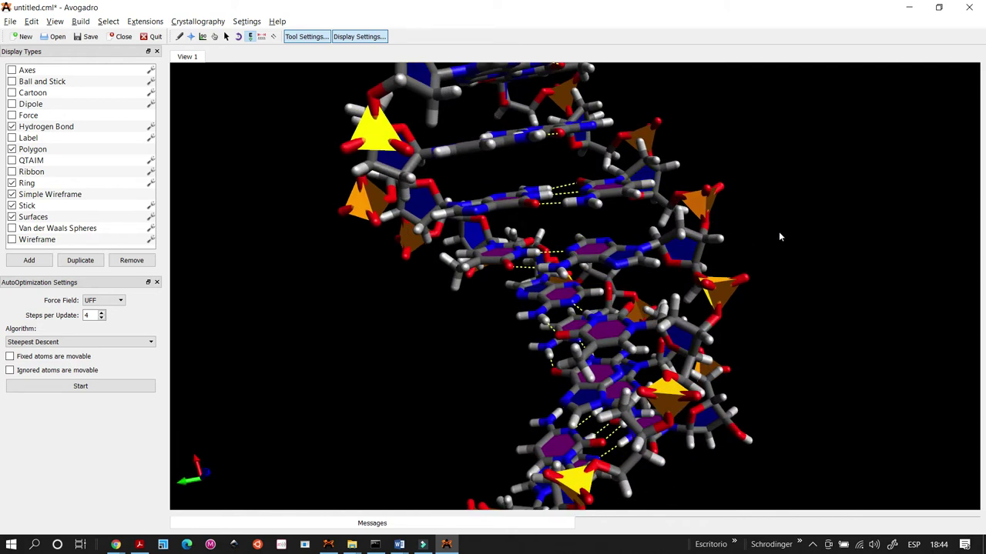
{"action": "left_click_drag", "start_coordinate": [778, 237], "coordinate": [761, 206]}
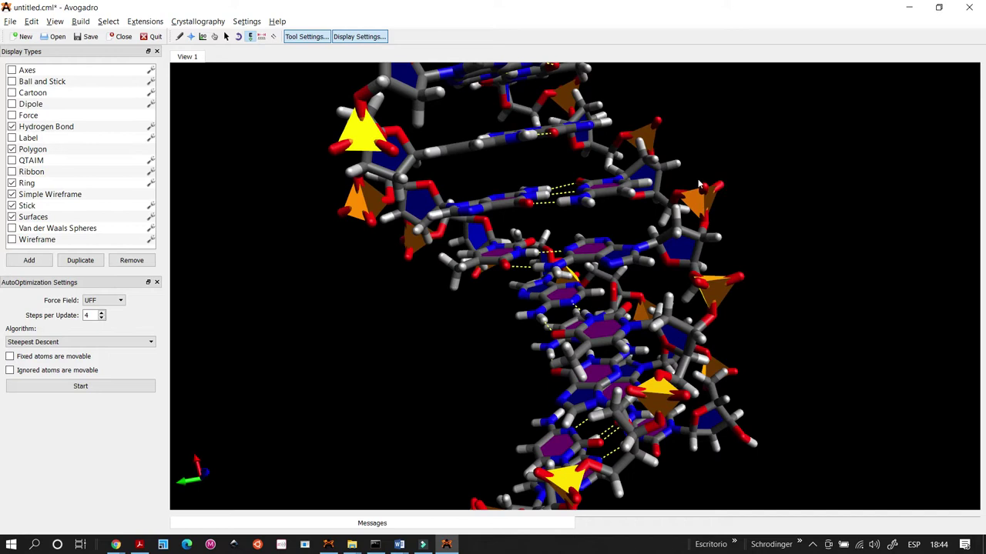
{"action": "left_click_drag", "start_coordinate": [697, 187], "coordinate": [602, 191]}
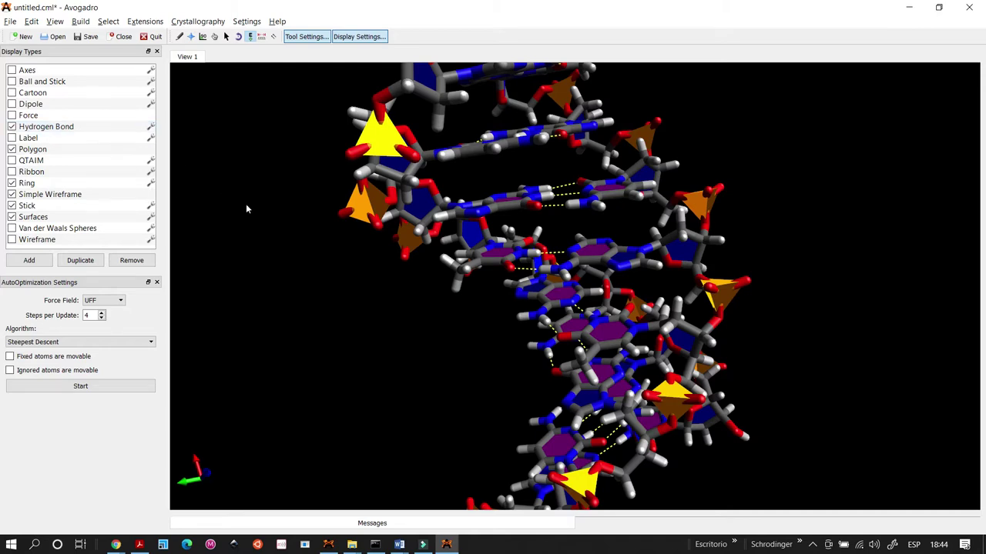
{"action": "left_click_drag", "start_coordinate": [791, 301], "coordinate": [689, 287]}
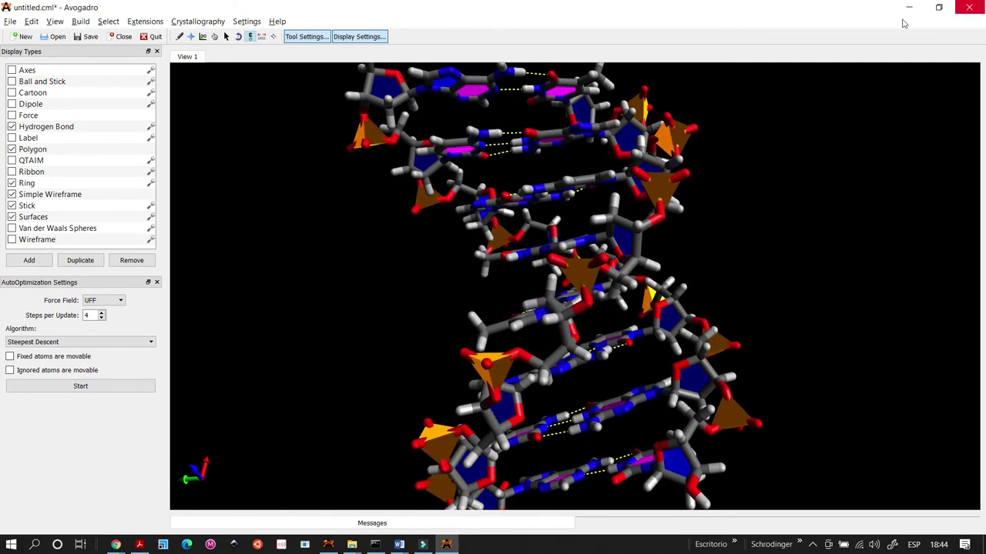
Step: Save the DNA molecule as adn-1.cml in folder 2 inside Sonic-pi_tests
{"action": "left_click", "coordinate": [11, 22]}
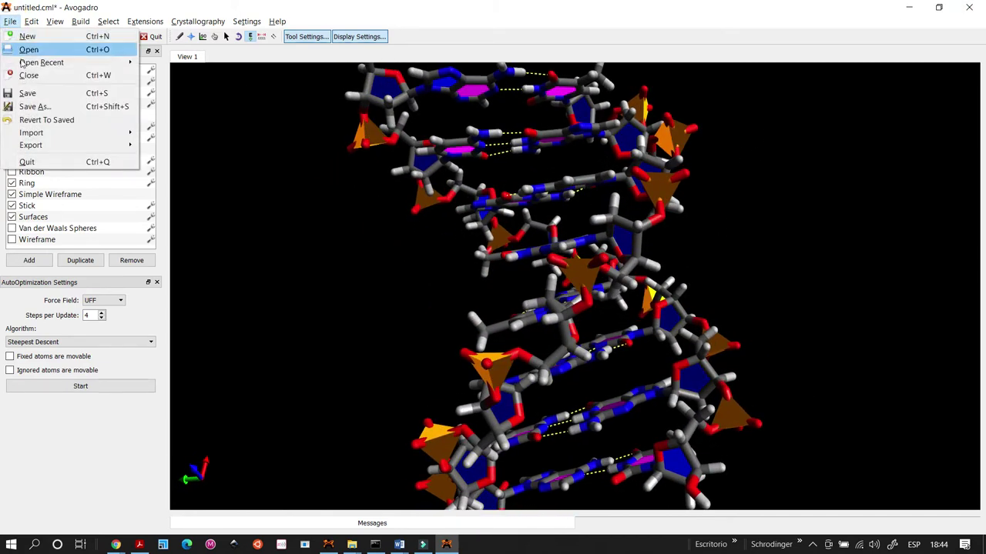
{"action": "left_click", "coordinate": [35, 106]}
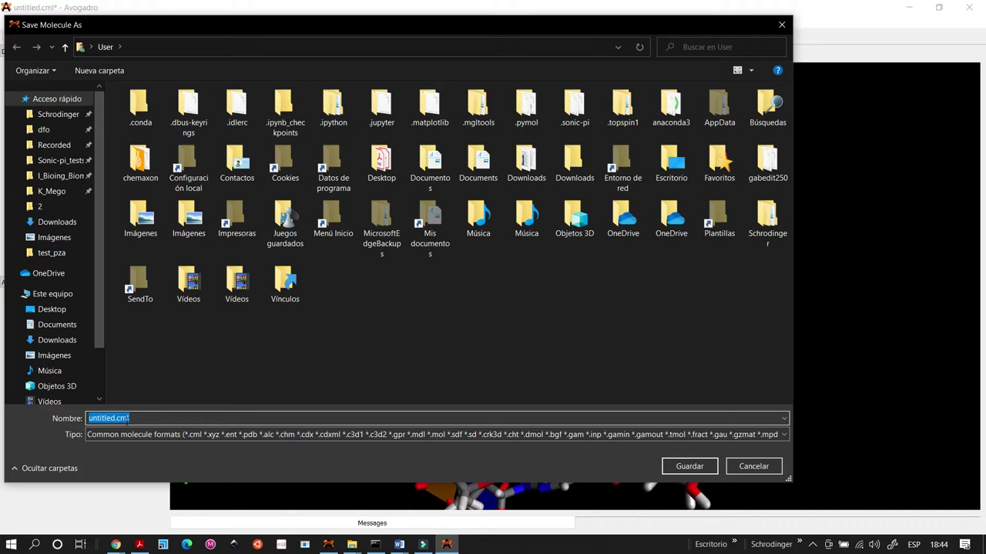
{"action": "left_click", "coordinate": [40, 207]}
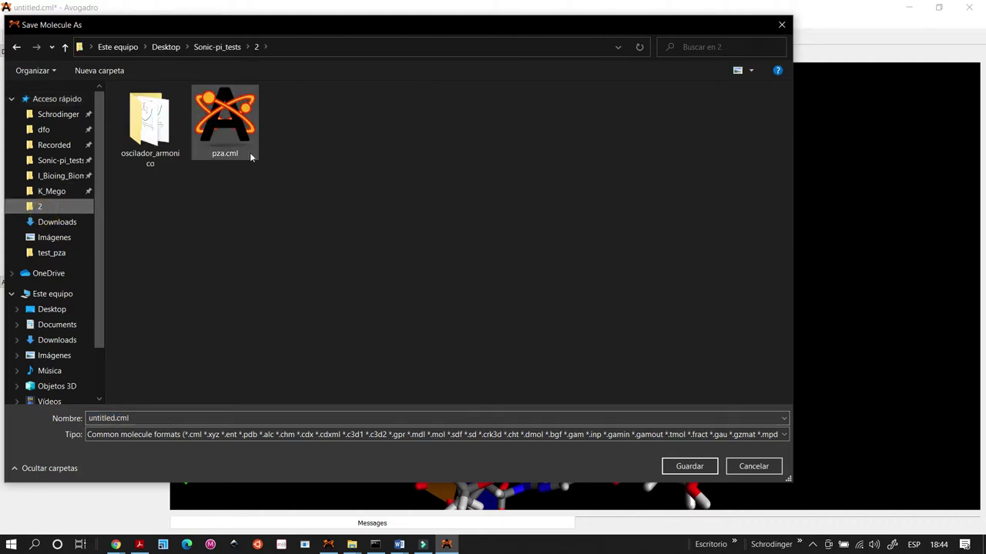
{"action": "double_click", "coordinate": [144, 416]}
{"action": "key", "text": "Home"}
{"action": "key", "text": "Delete"}
{"action": "key", "text": "Delete"}
{"action": "key", "text": "Delete"}
{"action": "key", "text": "Delete"}
{"action": "key", "text": "Delete"}
{"action": "key", "text": "Delete"}
{"action": "key", "text": "Delete"}
{"action": "key", "text": "Delete"}
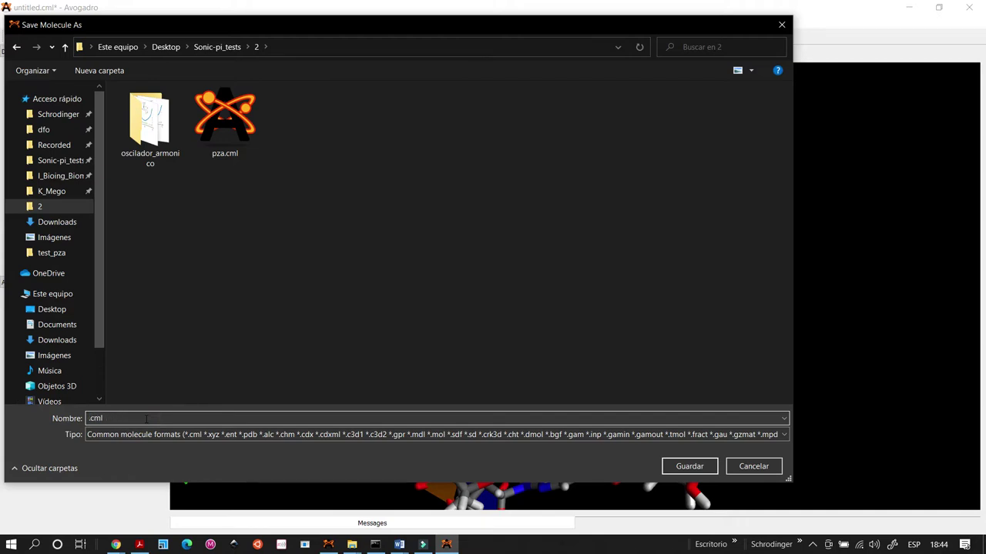
{"action": "type", "text": "adn-1"}
{"action": "left_click", "coordinate": [687, 469]}
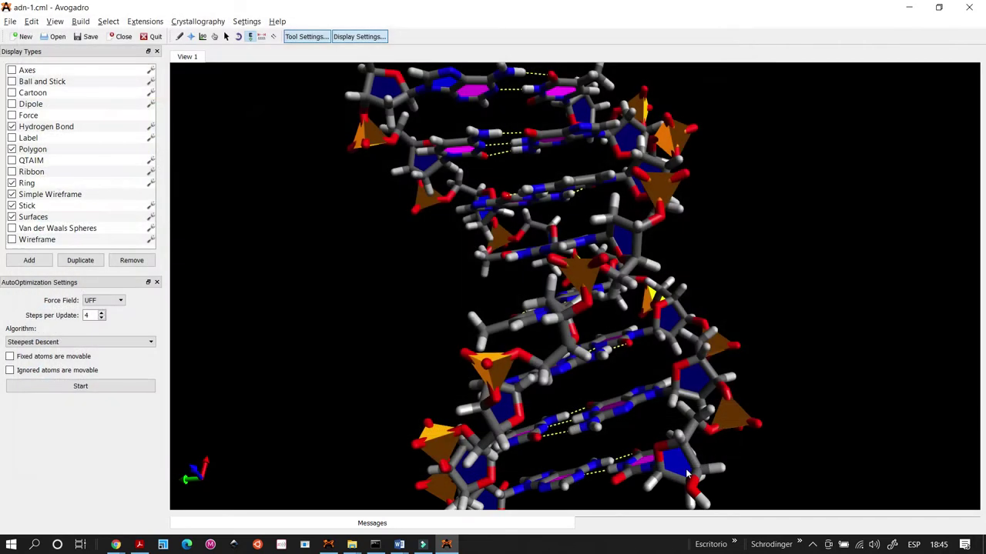
Step: Take a last rotated look at the DNA helix, close its window, and present the 2_Quimica slides full screen in Google Slides
{"action": "left_click_drag", "start_coordinate": [778, 261], "coordinate": [739, 258]}
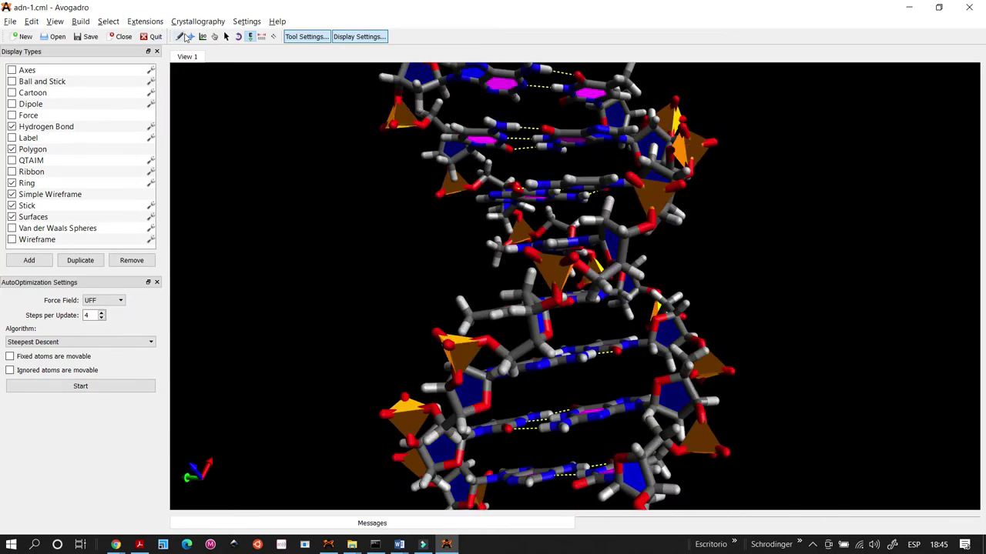
{"action": "left_click_drag", "start_coordinate": [354, 230], "coordinate": [429, 270]}
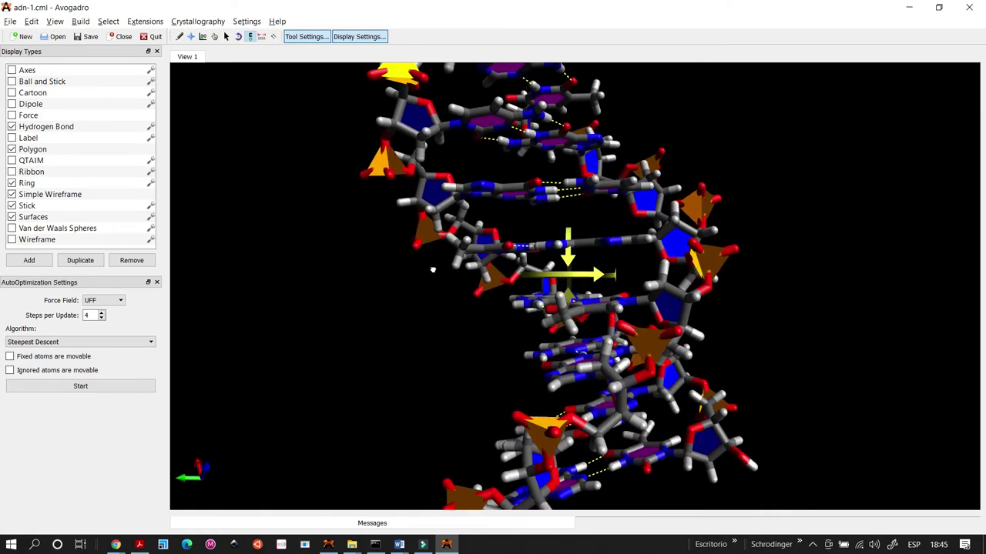
{"action": "left_click_drag", "start_coordinate": [836, 323], "coordinate": [797, 323]}
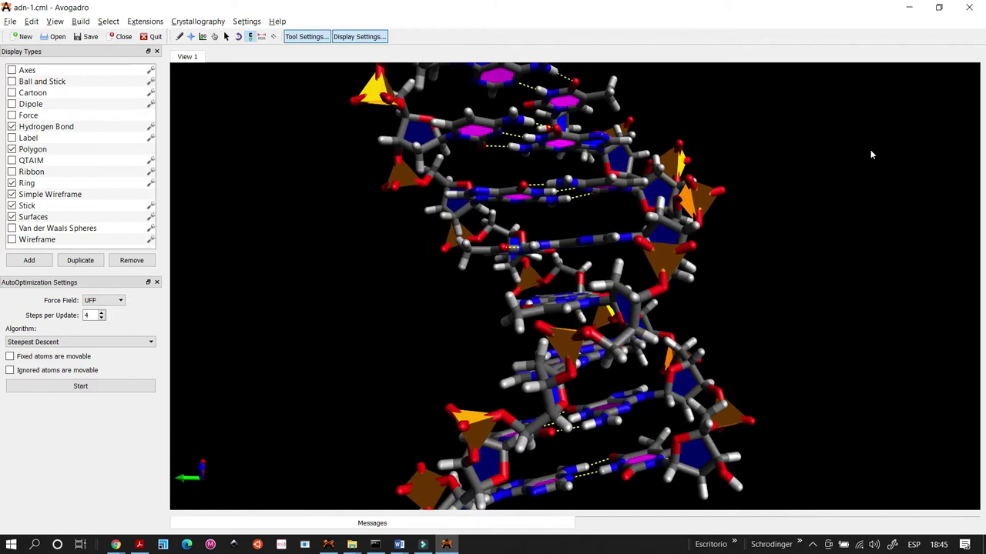
{"action": "left_click", "coordinate": [969, 7]}
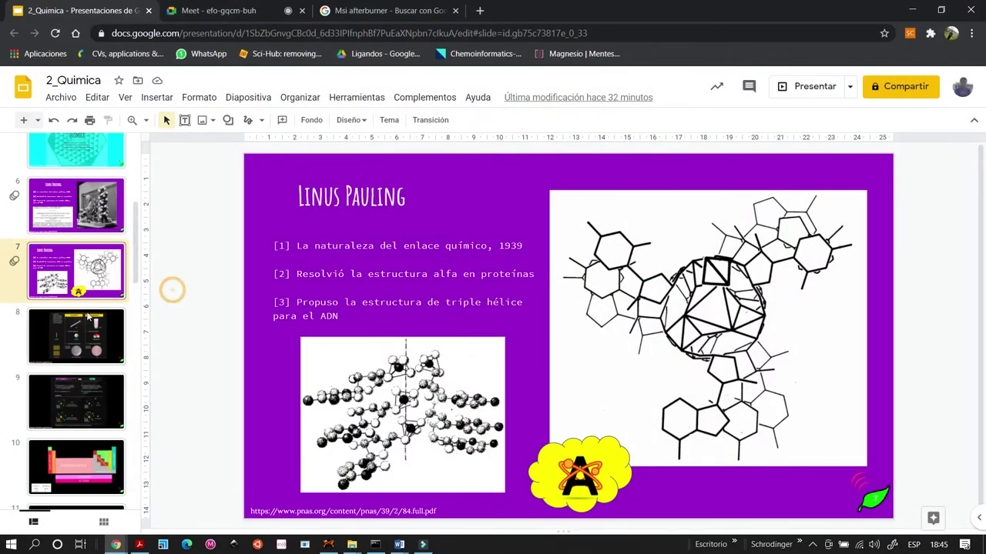
{"action": "left_click", "coordinate": [798, 85]}
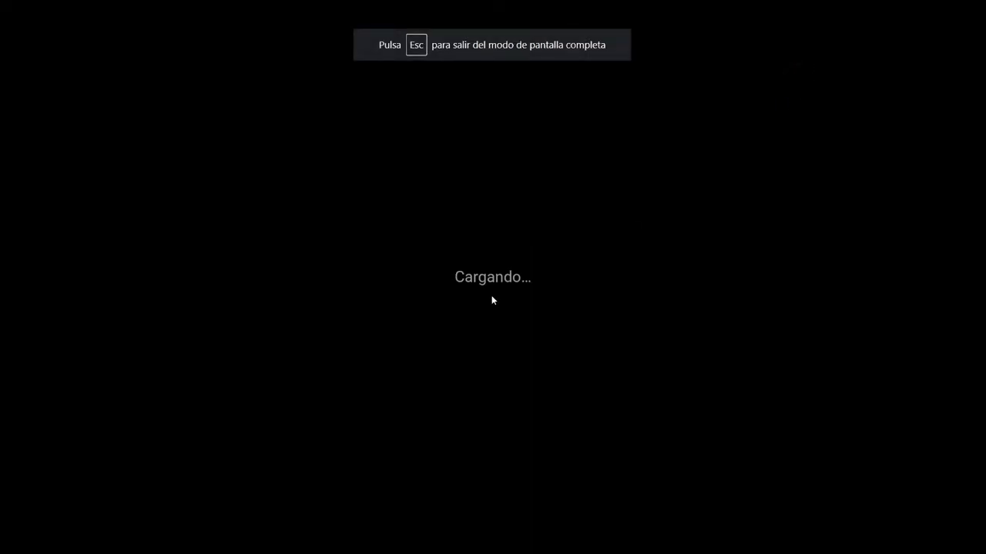
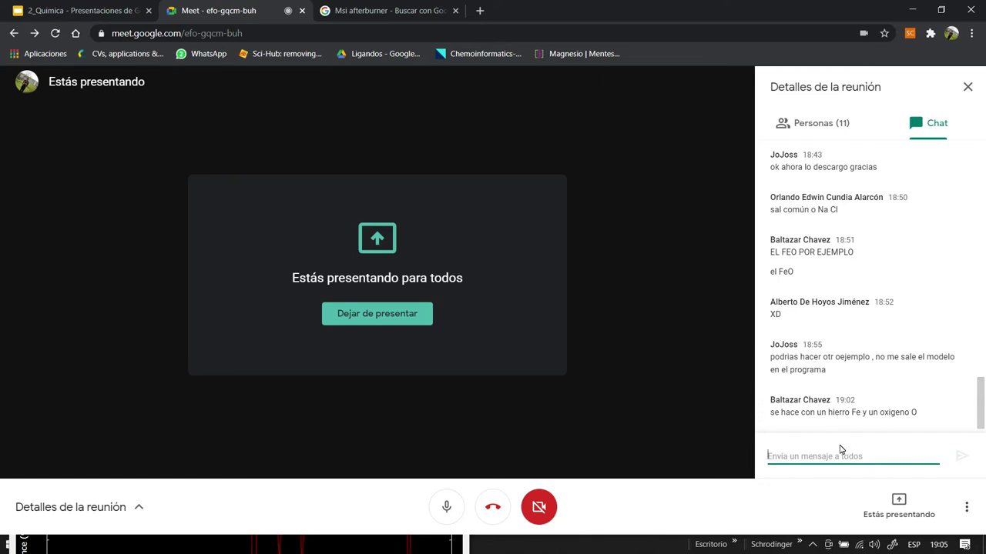
Step: Switch to the animated pza.out molecule in Avogadro and compare its motion with the vibration diagrams on the ehu.eus IR page
{"action": "key", "text": "alt+Tab"}
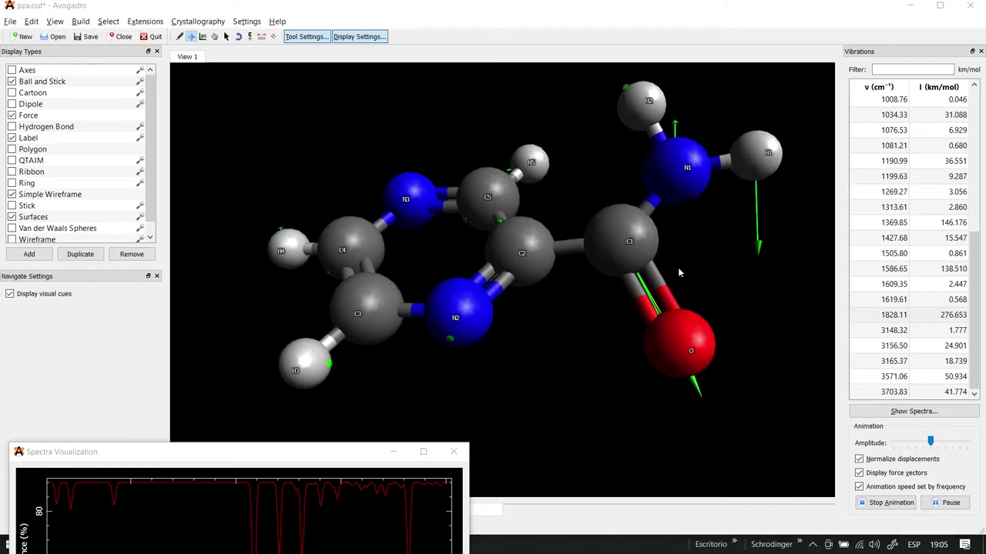
{"action": "key", "text": "alt+Tab"}
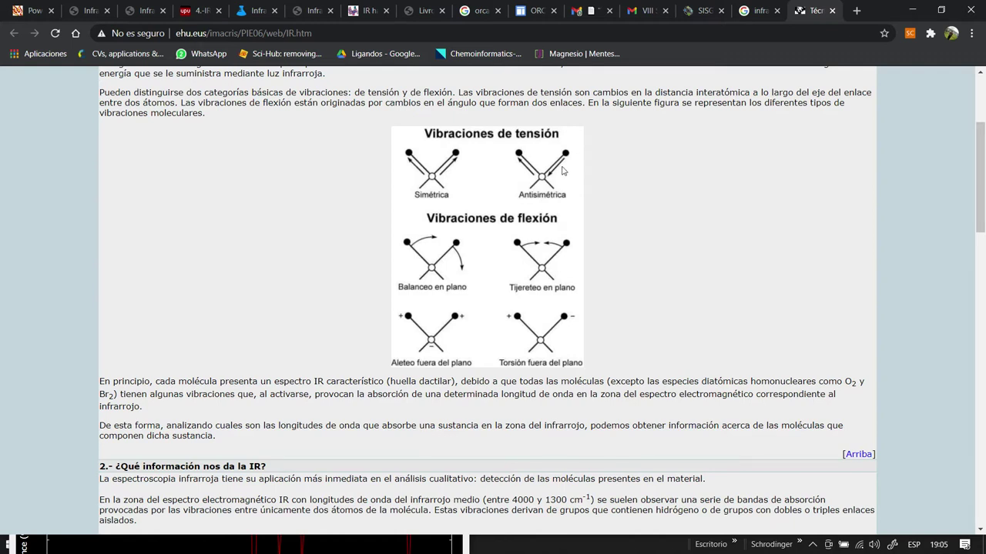
{"action": "key", "text": "alt+Tab"}
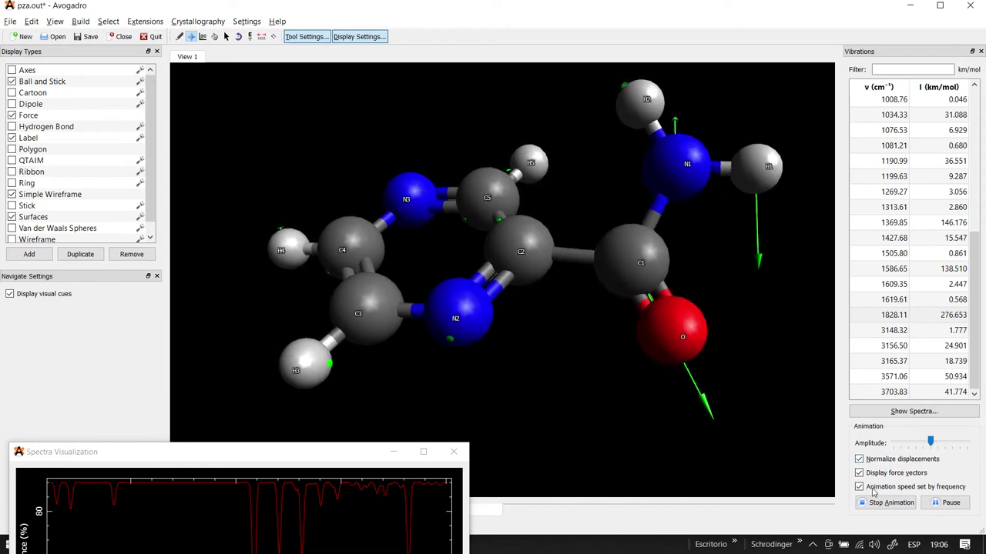
Step: Select the 1828.11 cm⁻¹ vibration and bring its infrared spectrum window fully into view for inspection, moving it back down when done
{"action": "left_click", "coordinate": [860, 460]}
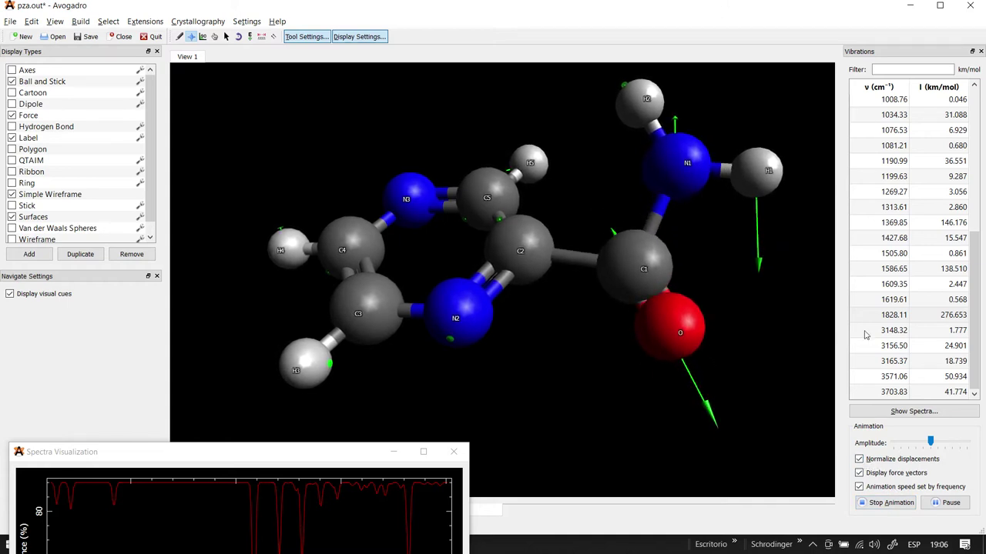
{"action": "left_click", "coordinate": [904, 317]}
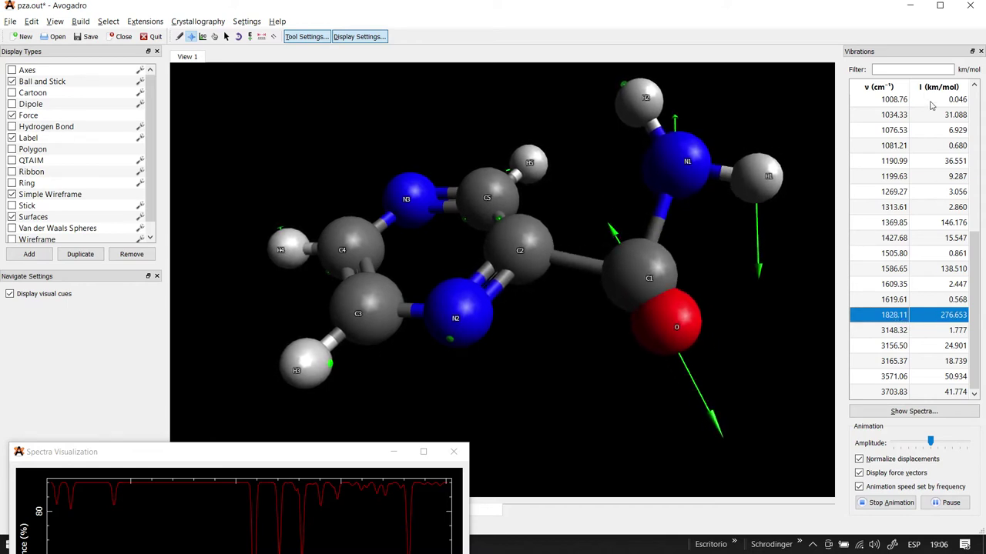
{"action": "left_click", "coordinate": [349, 451]}
{"action": "left_click_drag", "start_coordinate": [348, 451], "coordinate": [346, 291]}
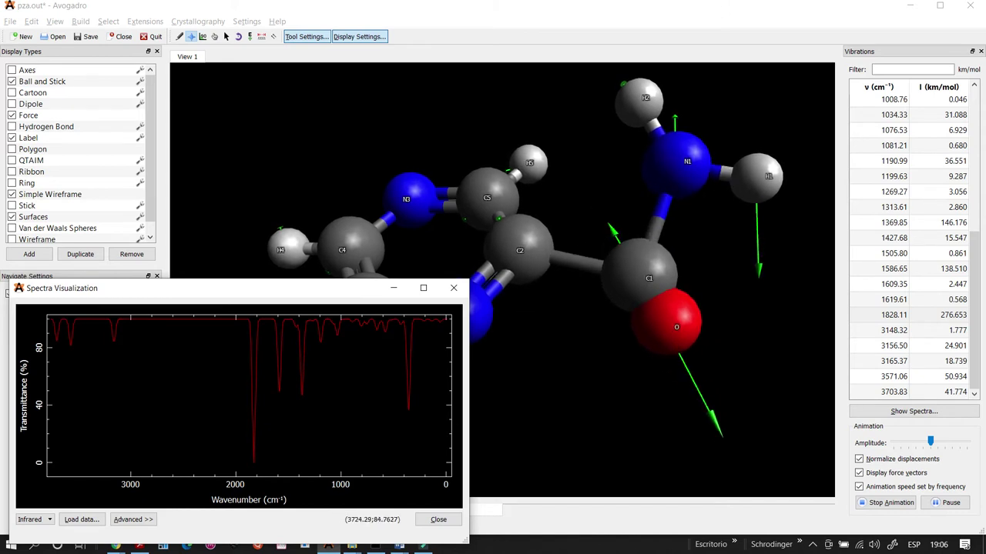
{"action": "left_click", "coordinate": [339, 287]}
{"action": "left_click_drag", "start_coordinate": [339, 286], "coordinate": [331, 418]}
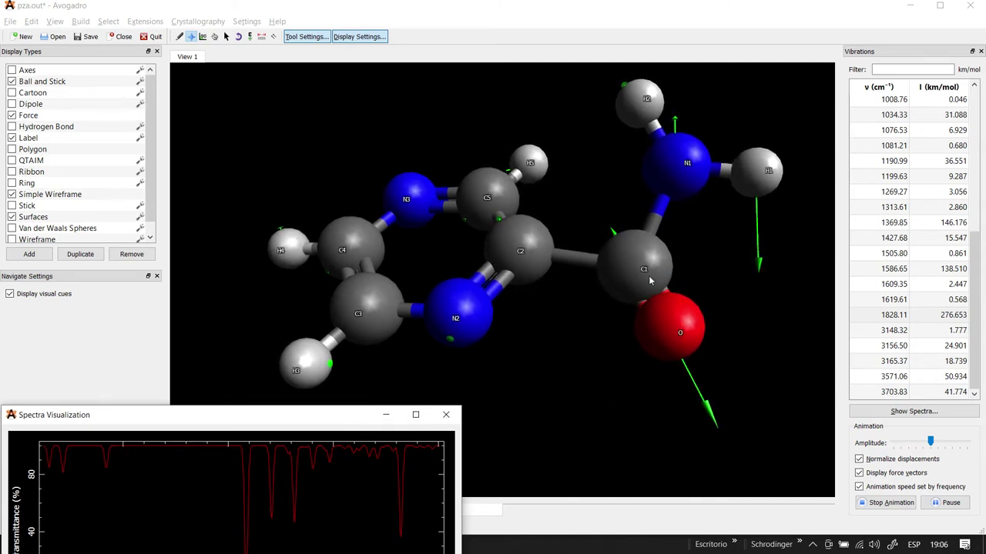
Step: Select the 1008.76 cm⁻¹ vibration of the pza molecule and compare its hydrogen motion with the bending diagrams on the IR page
{"action": "scroll", "coordinate": [891, 283], "scroll_direction": "up", "scroll_amount": 2}
{"action": "left_click", "coordinate": [893, 179]}
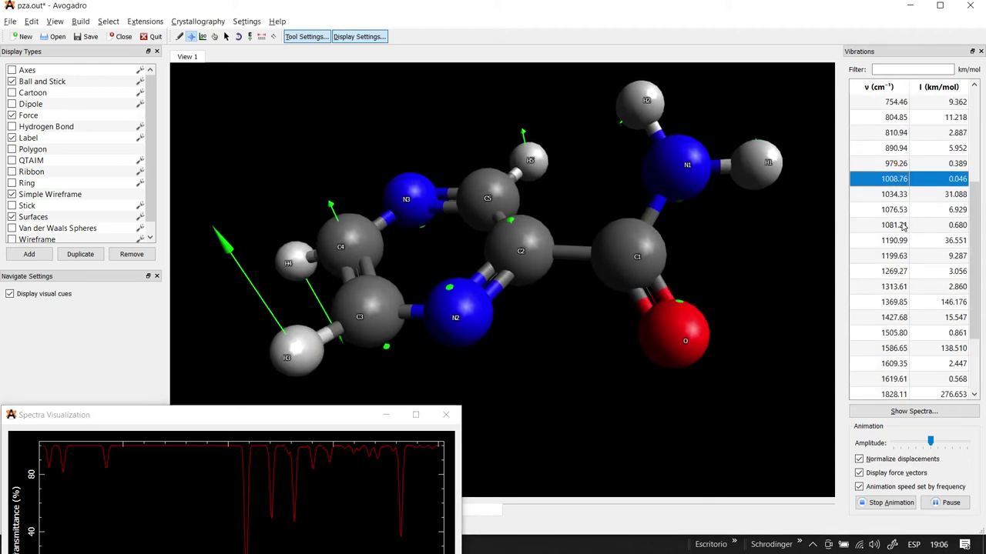
{"action": "left_click_drag", "start_coordinate": [517, 336], "coordinate": [540, 342]}
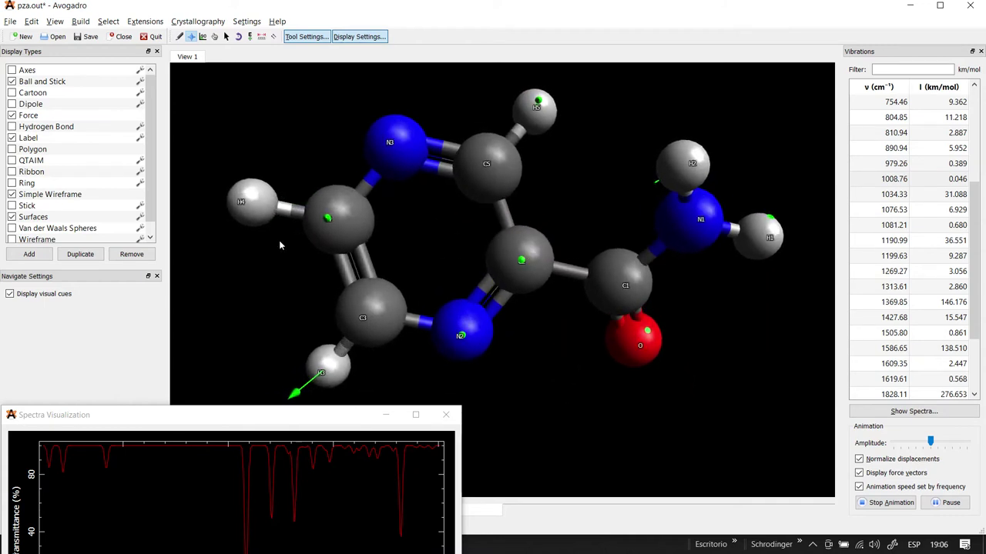
{"action": "key", "text": "alt+Tab"}
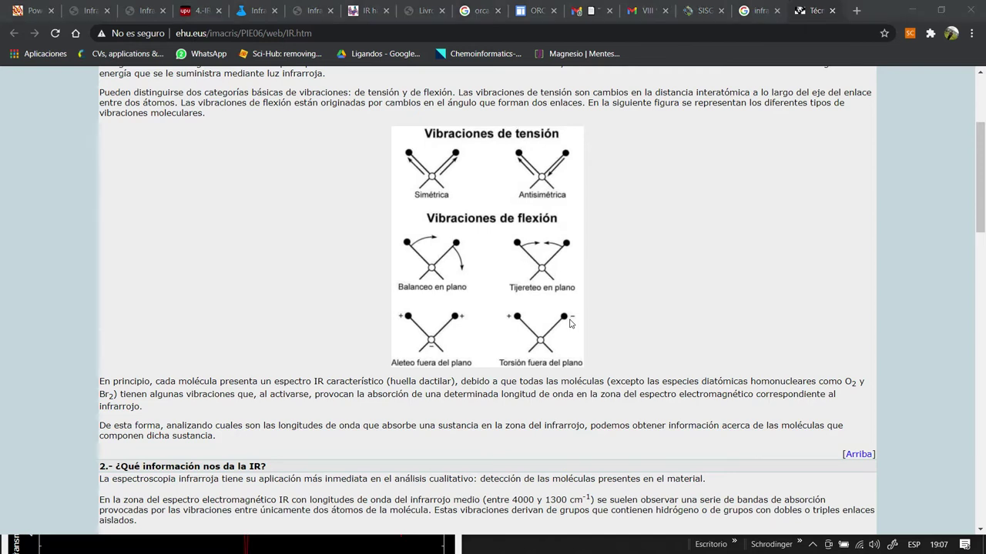
{"action": "key", "text": "alt+Tab"}
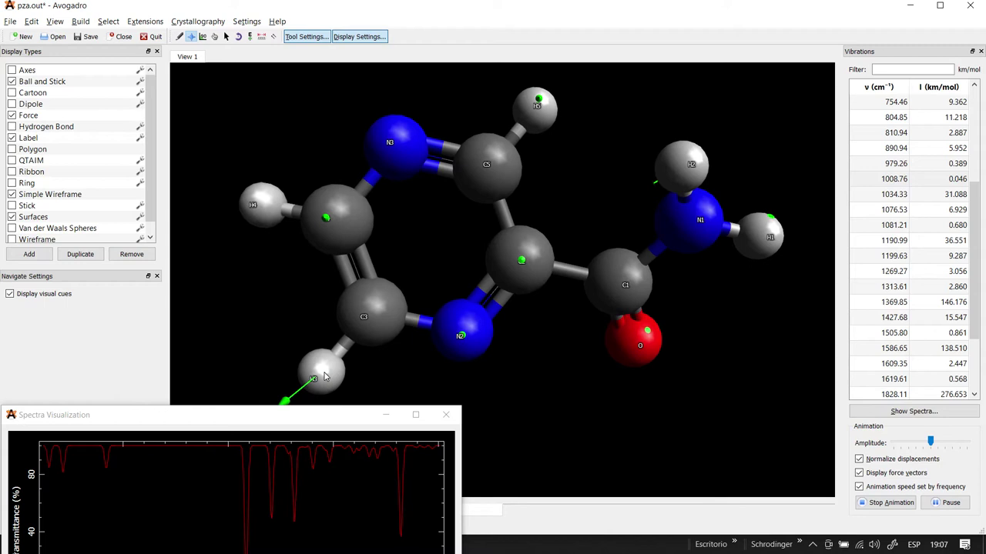
Step: Examine the ring hydrogens' force vectors from several rotated viewpoints and check them against the vibration diagrams on the IR page
{"action": "mouse_move", "coordinate": [385, 375]}
{"action": "left_mouse_down"}
{"action": "mouse_move", "coordinate": [339, 368]}
{"action": "mouse_move", "coordinate": [378, 371]}
{"action": "left_mouse_up"}
{"action": "left_click_drag", "start_coordinate": [251, 275], "coordinate": [347, 91]}
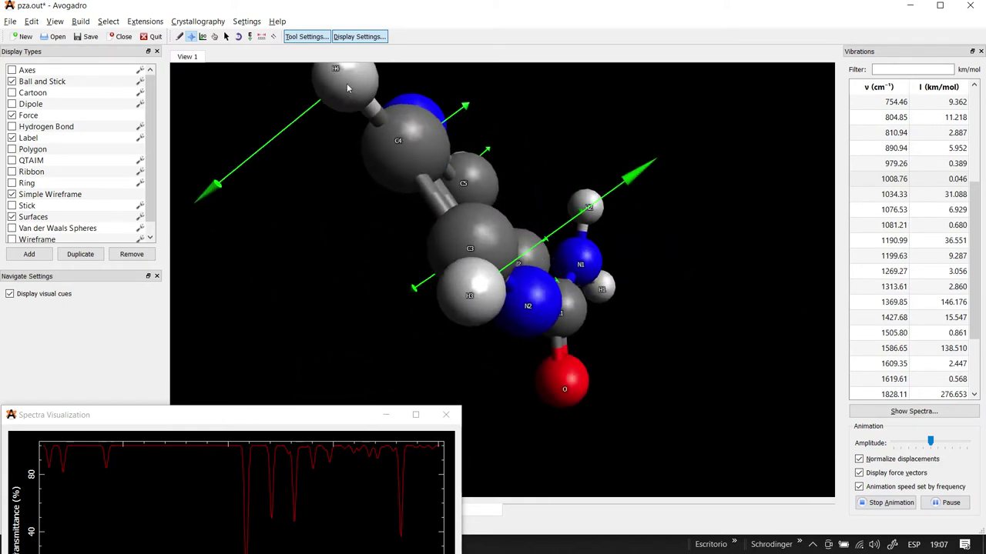
{"action": "left_click_drag", "start_coordinate": [324, 172], "coordinate": [459, 303]}
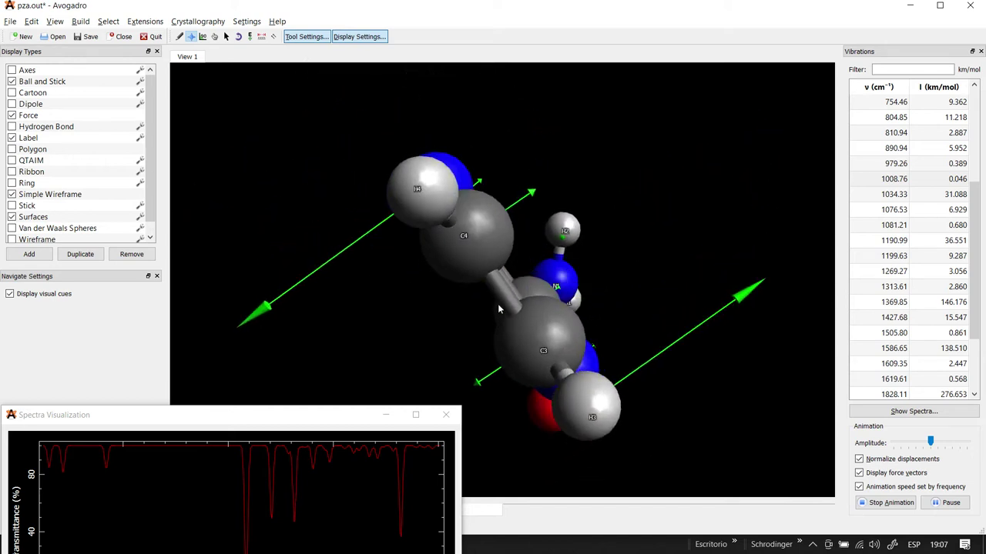
{"action": "key", "text": "alt+Tab"}
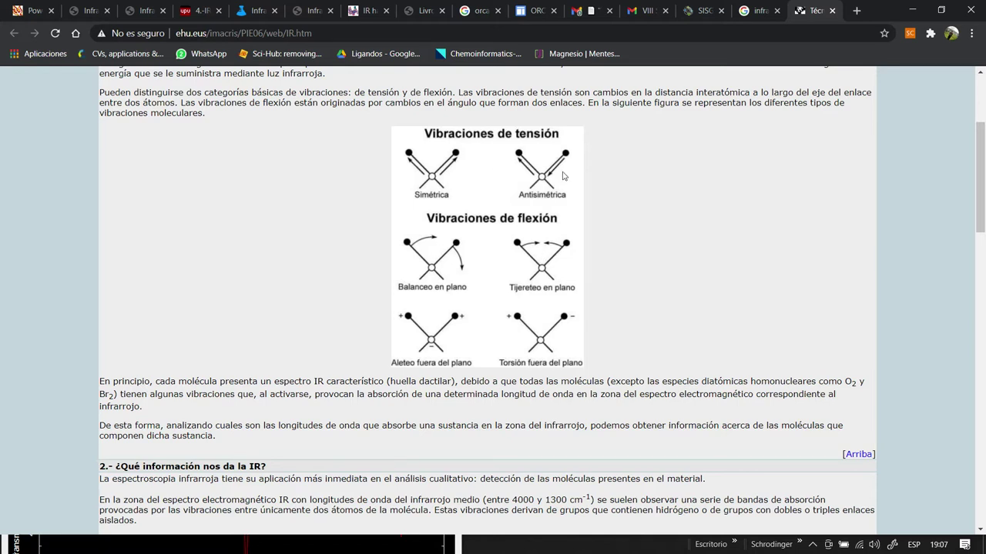
{"action": "key", "text": "alt+Tab"}
{"action": "left_click_drag", "start_coordinate": [709, 254], "coordinate": [621, 220]}
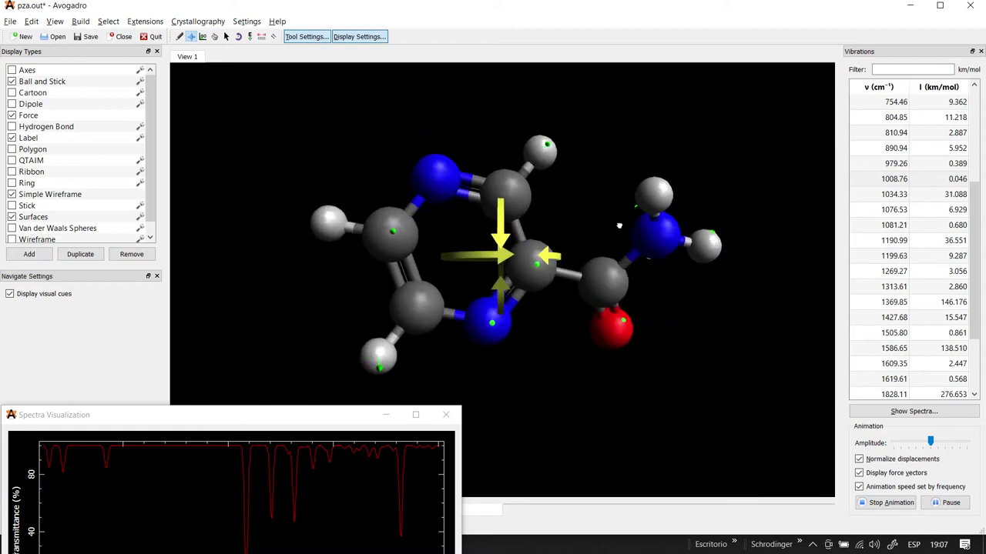
{"action": "left_click", "coordinate": [725, 353]}
{"action": "right_click_drag", "start_coordinate": [712, 324], "coordinate": [722, 308]}
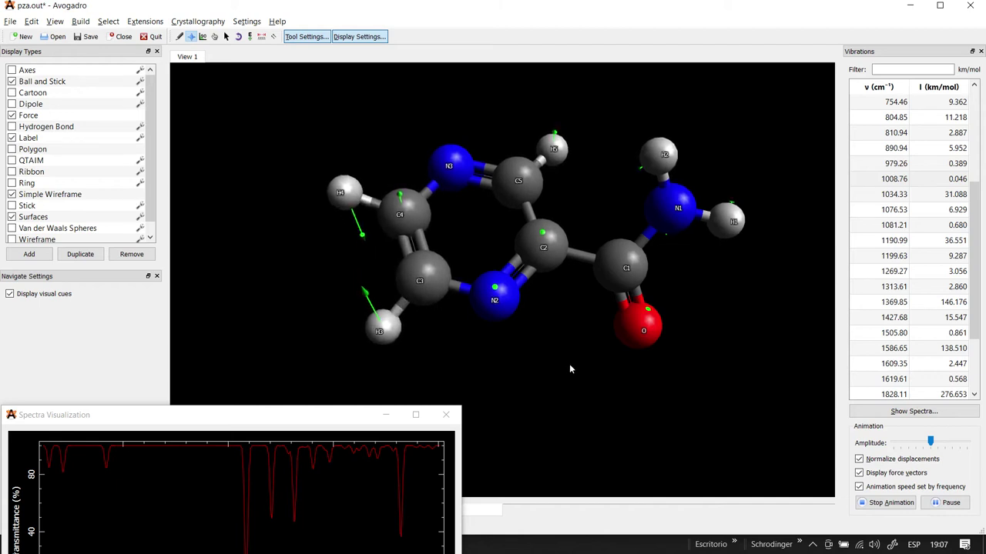
Step: Switch to the 2_Quimica presentation in Google Slides and present slide 17 on stretching and bending vibrations full screen
{"action": "key", "text": "alt+Tab"}
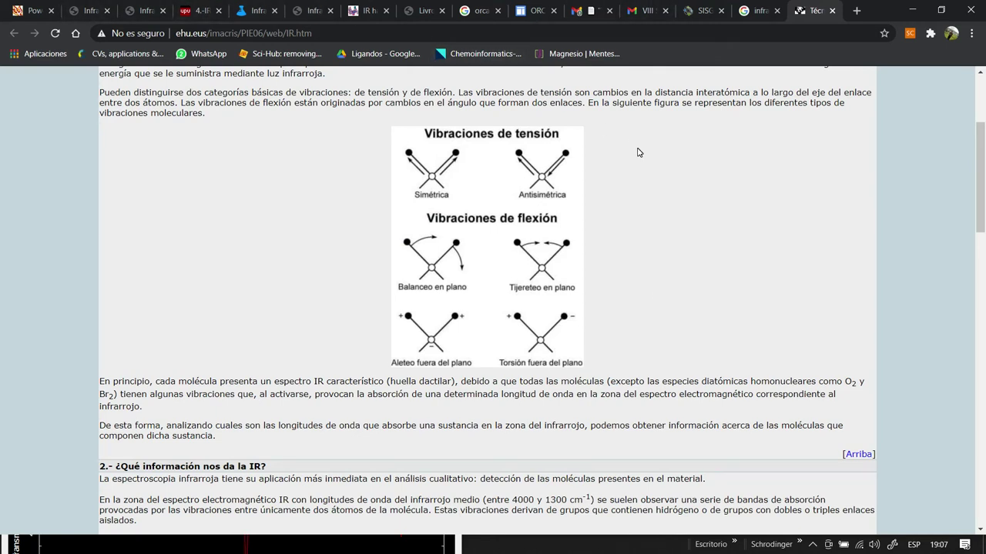
{"action": "key", "text": "alt+Tab"}
{"action": "key", "text": "alt+Tab"}
{"action": "key", "text": "Tab"}
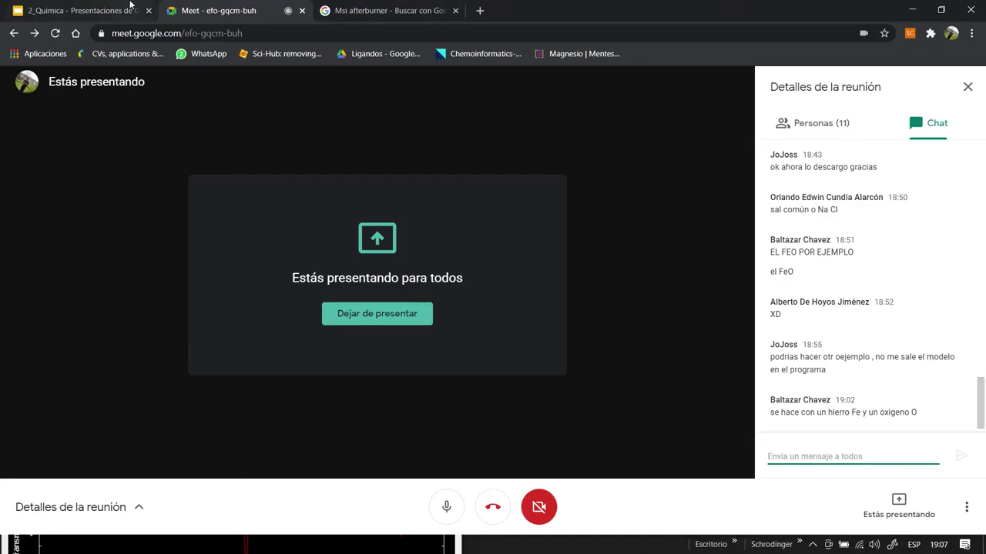
{"action": "left_click", "coordinate": [131, 8]}
{"action": "key", "text": "alt+Tab"}
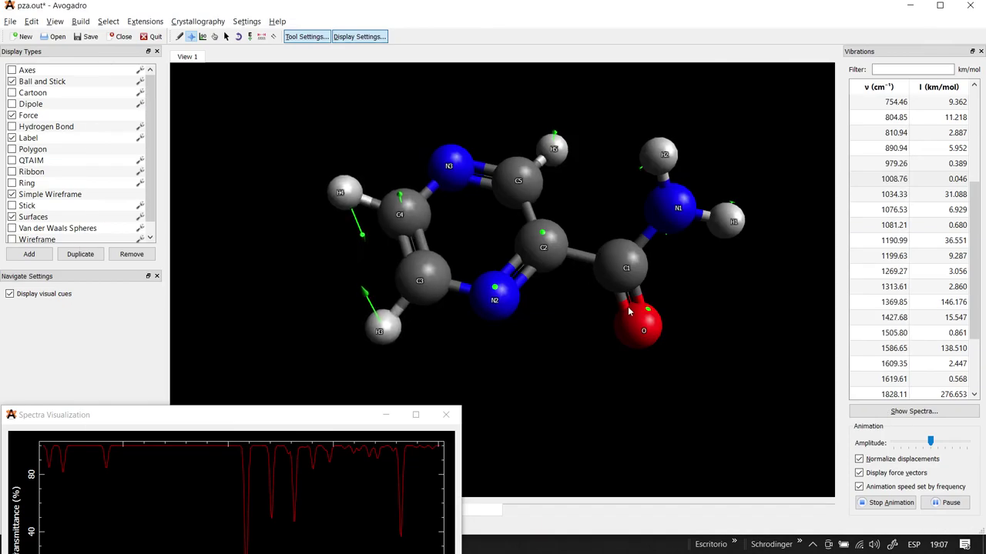
{"action": "key", "text": "alt+Tab"}
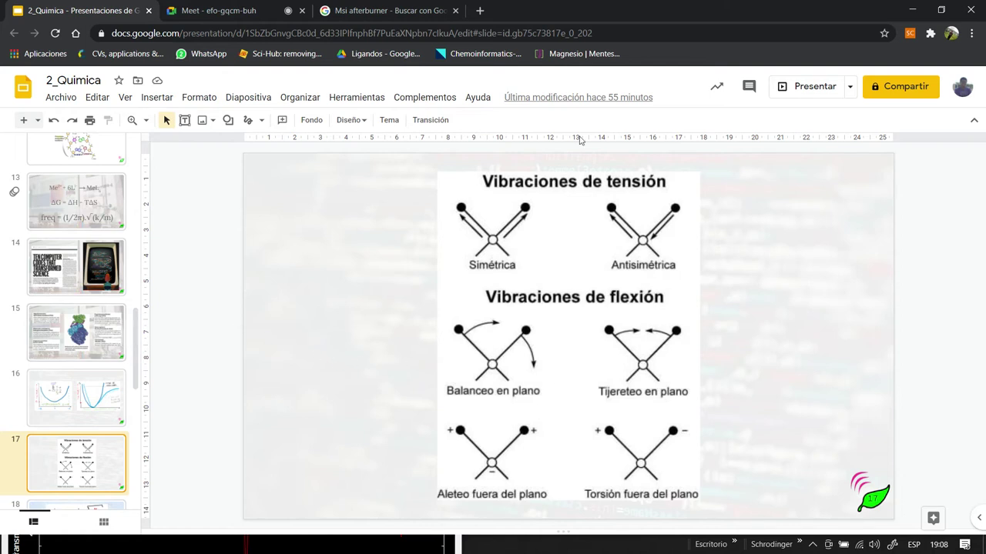
{"action": "left_click", "coordinate": [817, 86]}
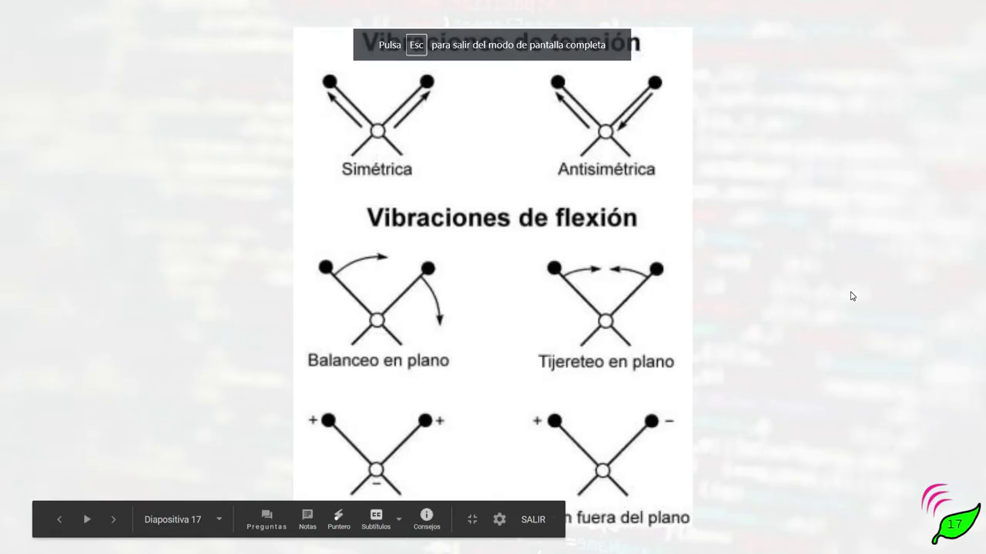
Step: Review the vibration types on slide 17 and the oscillation frequency formula on slide 18, ending on slide 19's C=O example
{"action": "key", "text": "Right"}
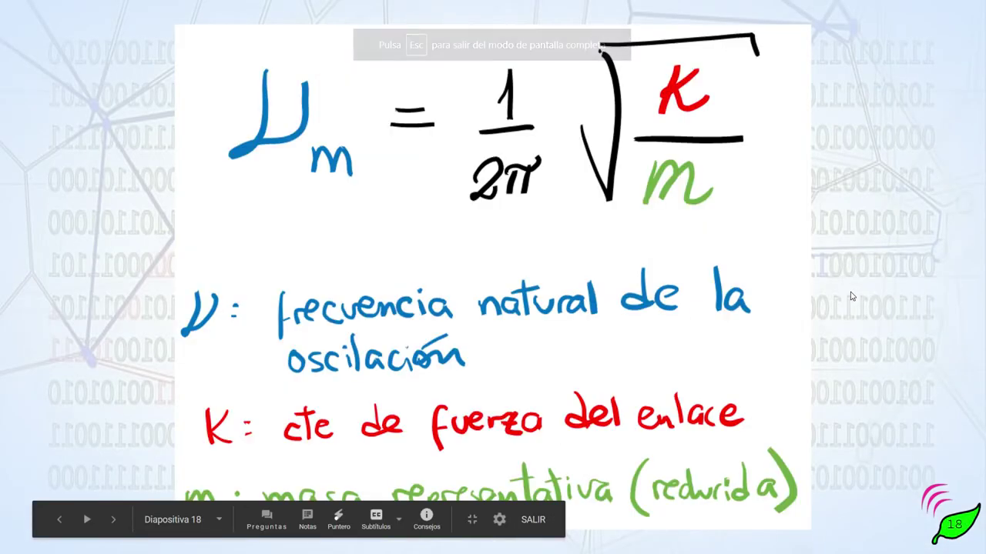
{"action": "key", "text": "Left"}
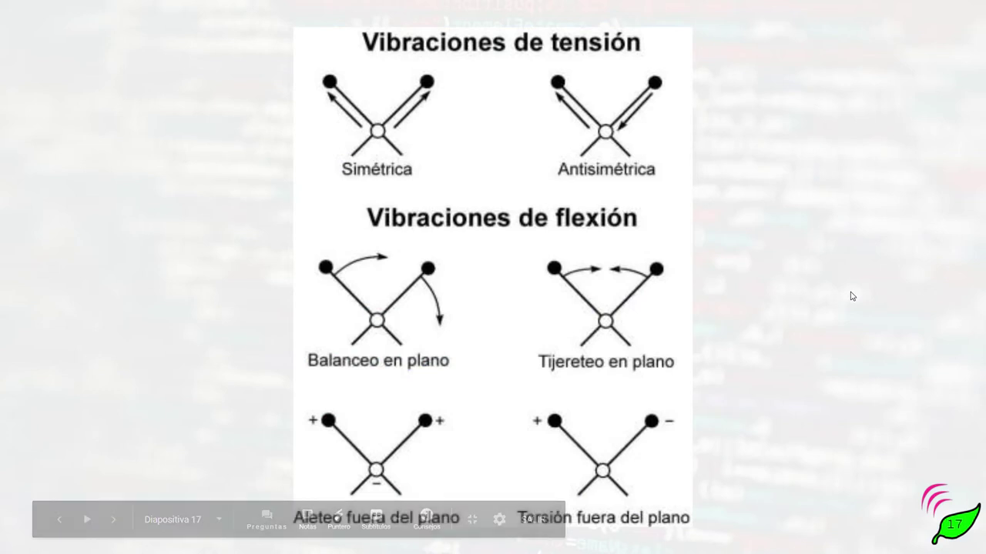
{"action": "key", "text": "Right"}
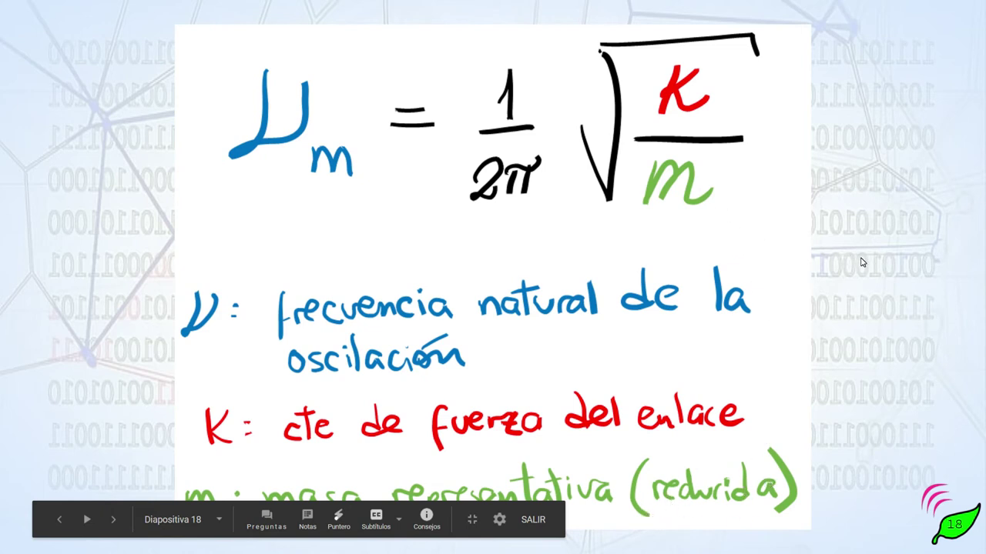
{"action": "key", "text": "Right"}
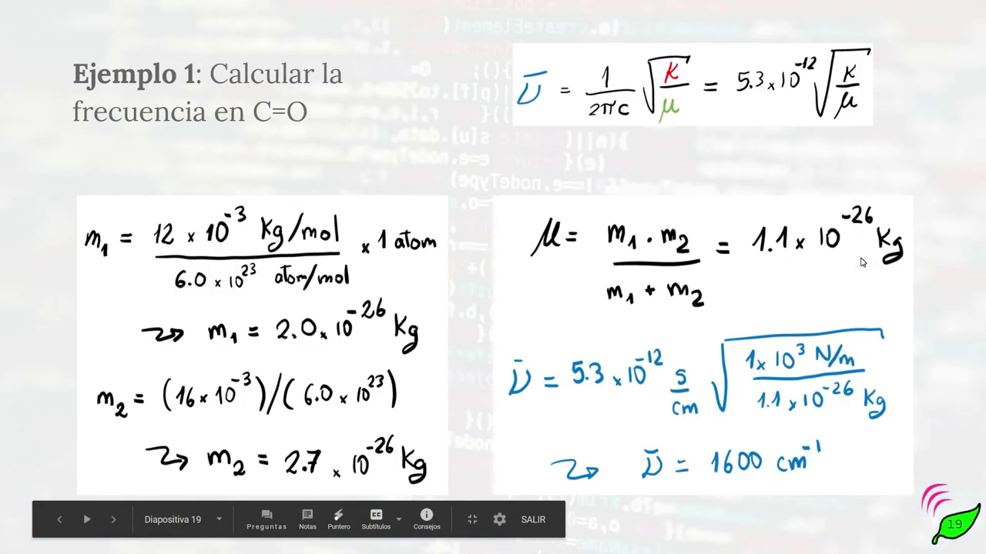
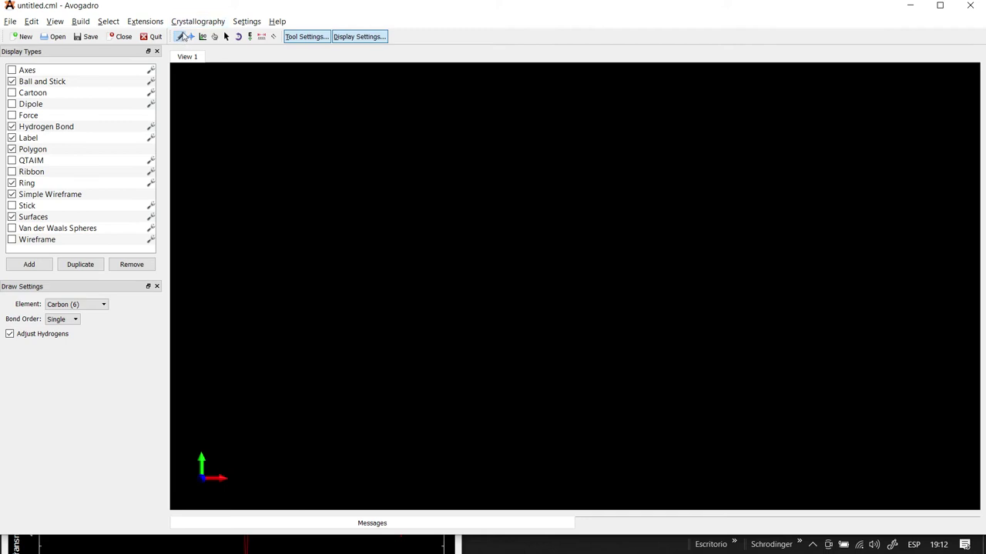
Step: Open the periodic table for the drawing element, place it beneath the draw settings, and choose carbon
{"action": "left_click", "coordinate": [94, 304]}
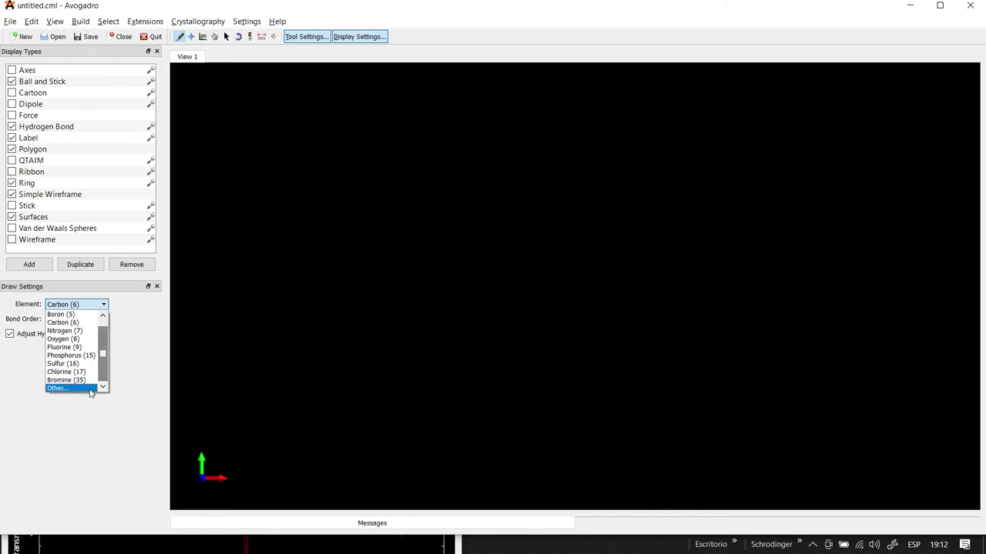
{"action": "left_click", "coordinate": [83, 387]}
{"action": "left_click_drag", "start_coordinate": [361, 177], "coordinate": [154, 365]}
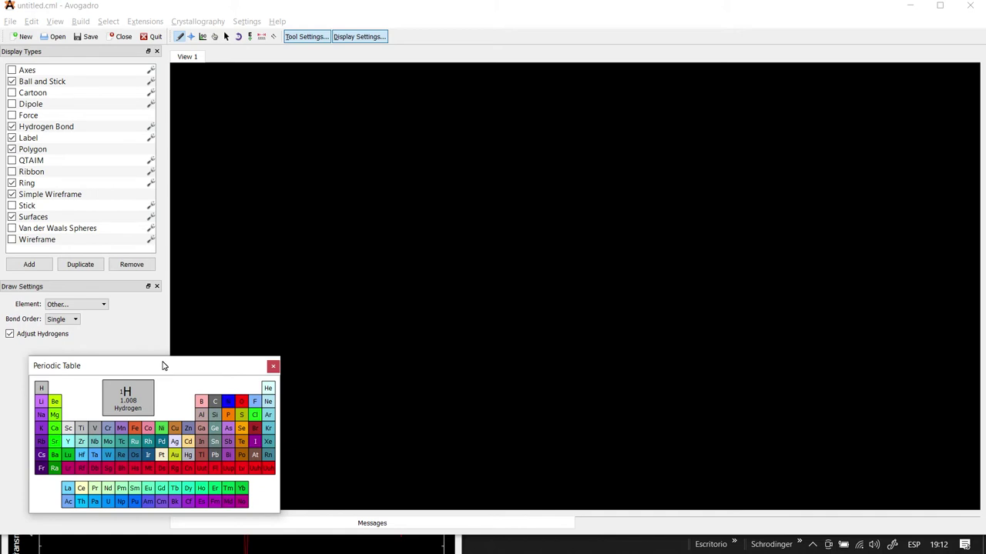
{"action": "left_click_drag", "start_coordinate": [163, 366], "coordinate": [179, 370]}
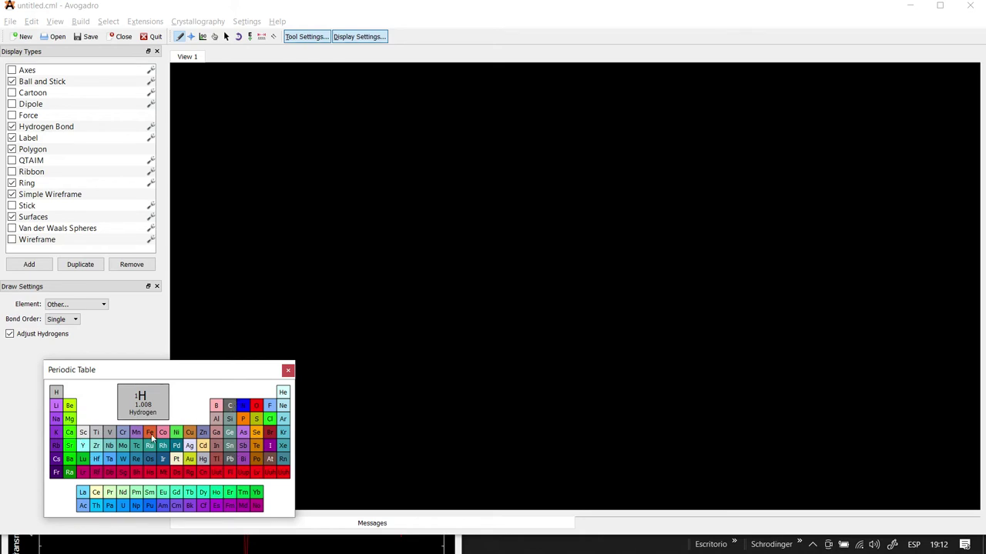
{"action": "left_click_drag", "start_coordinate": [202, 376], "coordinate": [198, 375]}
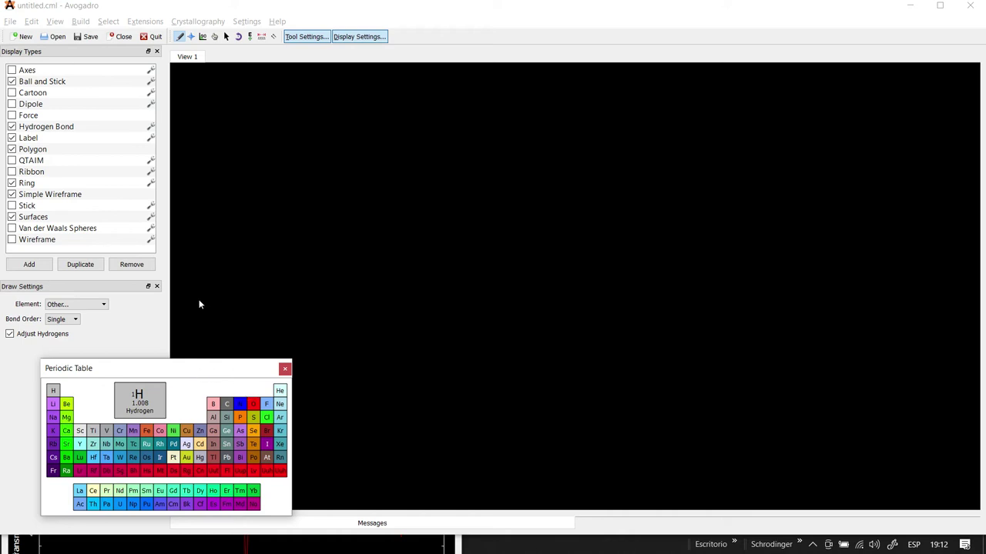
{"action": "left_click", "coordinate": [227, 406]}
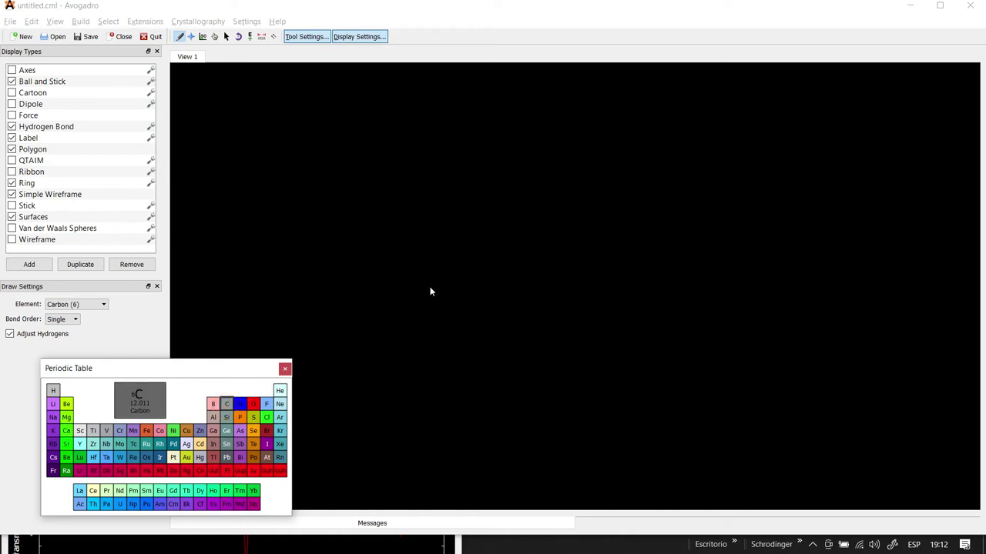
Step: Draw a closed six-carbon ring with single bonds and attach a three-carbon side chain that forks into two end carbons
{"action": "left_click", "coordinate": [480, 273]}
{"action": "left_click", "coordinate": [521, 239]}
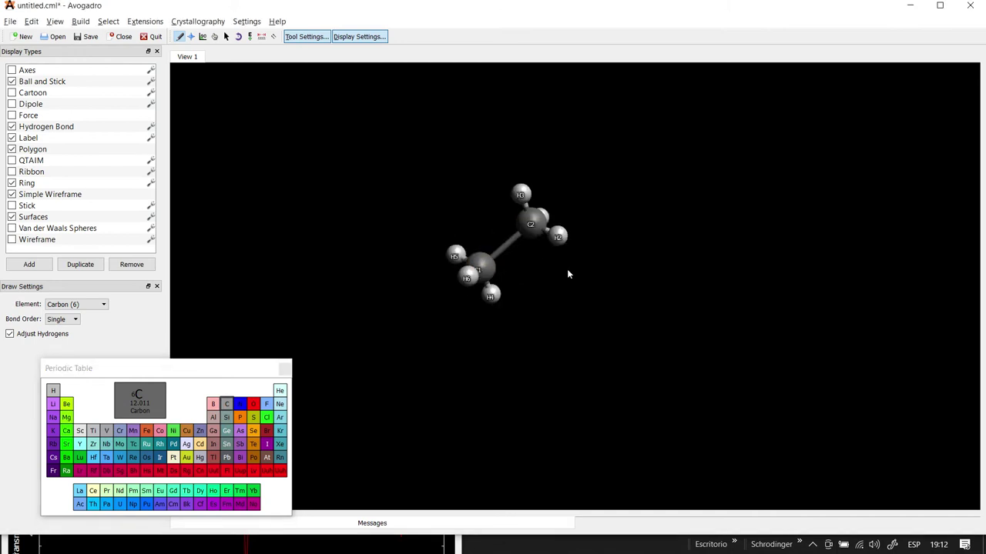
{"action": "left_click_drag", "start_coordinate": [529, 223], "coordinate": [614, 214]}
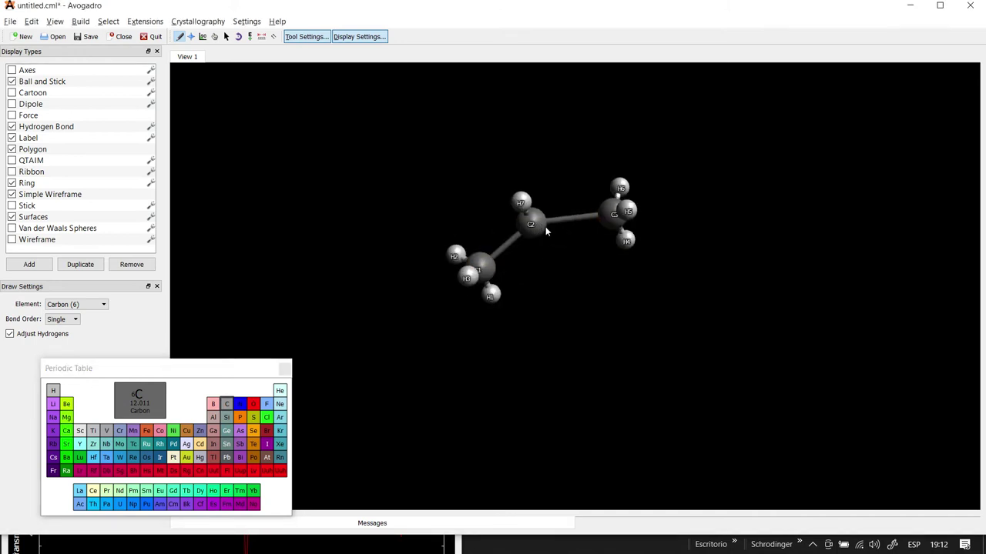
{"action": "left_click_drag", "start_coordinate": [620, 295], "coordinate": [613, 220]}
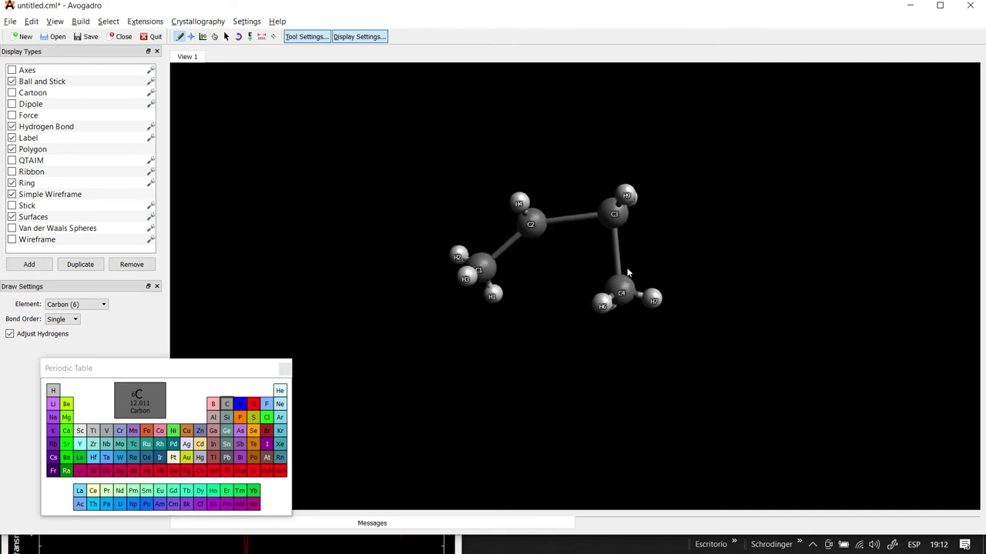
{"action": "left_click_drag", "start_coordinate": [509, 351], "coordinate": [490, 296]}
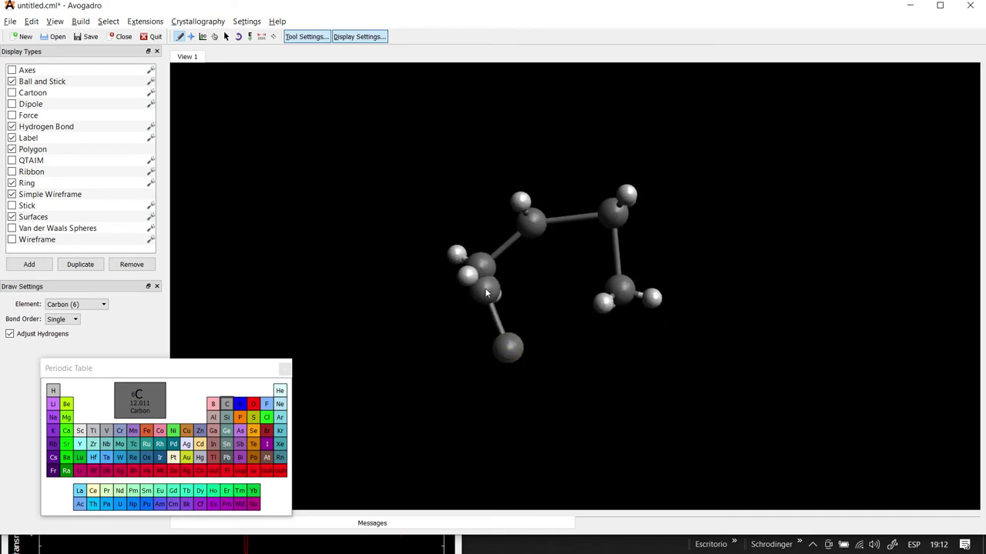
{"action": "left_click_drag", "start_coordinate": [598, 355], "coordinate": [507, 350]}
{"action": "left_click_drag", "start_coordinate": [603, 353], "coordinate": [617, 288]}
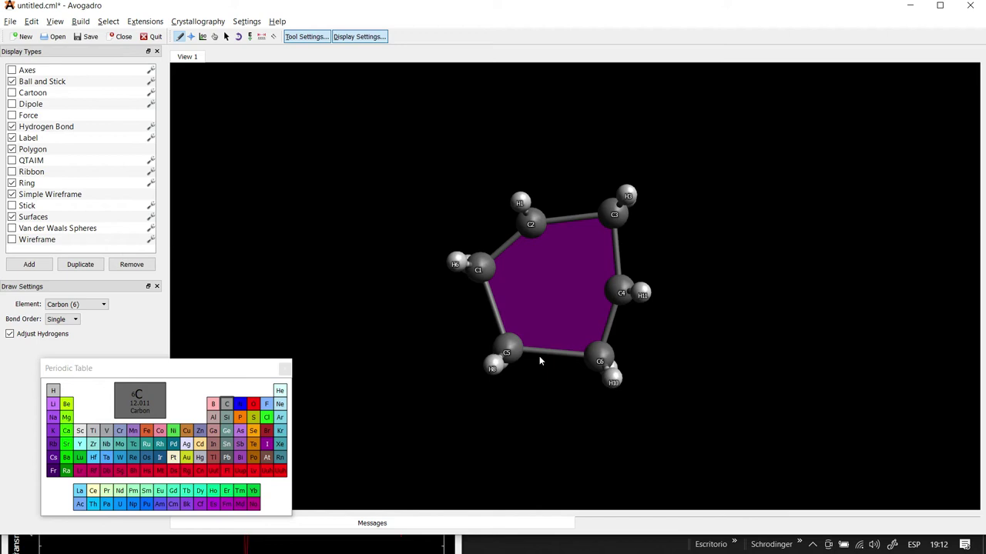
{"action": "mouse_move", "coordinate": [621, 292]}
{"action": "left_mouse_down"}
{"action": "mouse_move", "coordinate": [683, 247]}
{"action": "mouse_move", "coordinate": [716, 316]}
{"action": "left_mouse_up"}
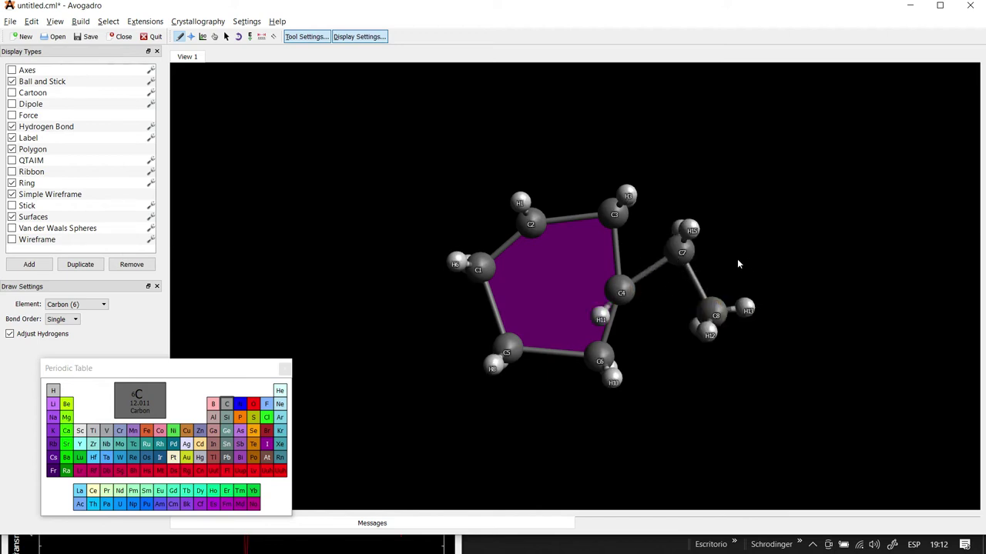
{"action": "left_click_drag", "start_coordinate": [682, 252], "coordinate": [733, 214]}
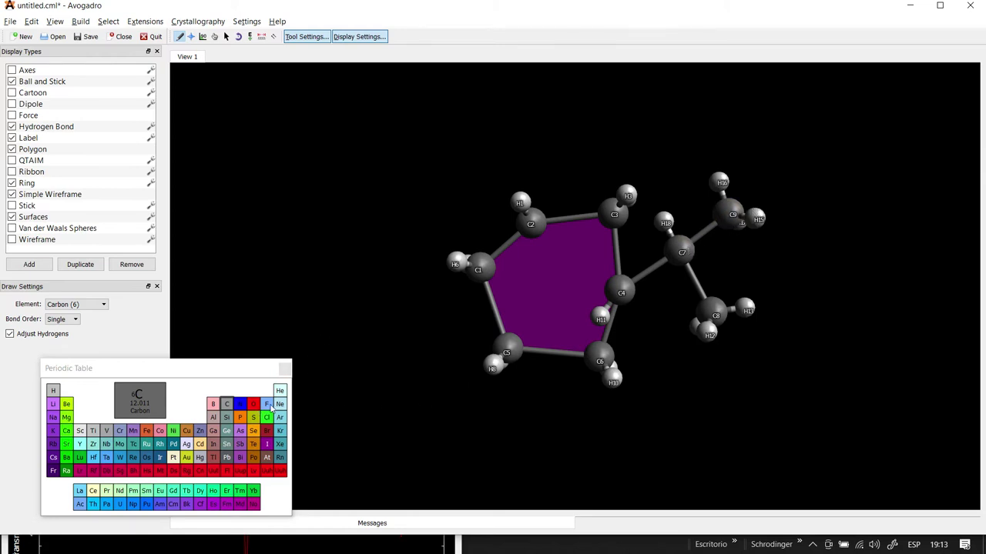
Step: Replace two opposite ring carbons and the lower side-chain end carbon with nitrogen, and the upper end carbon with oxygen
{"action": "left_click", "coordinate": [240, 404]}
{"action": "left_click", "coordinate": [613, 217]}
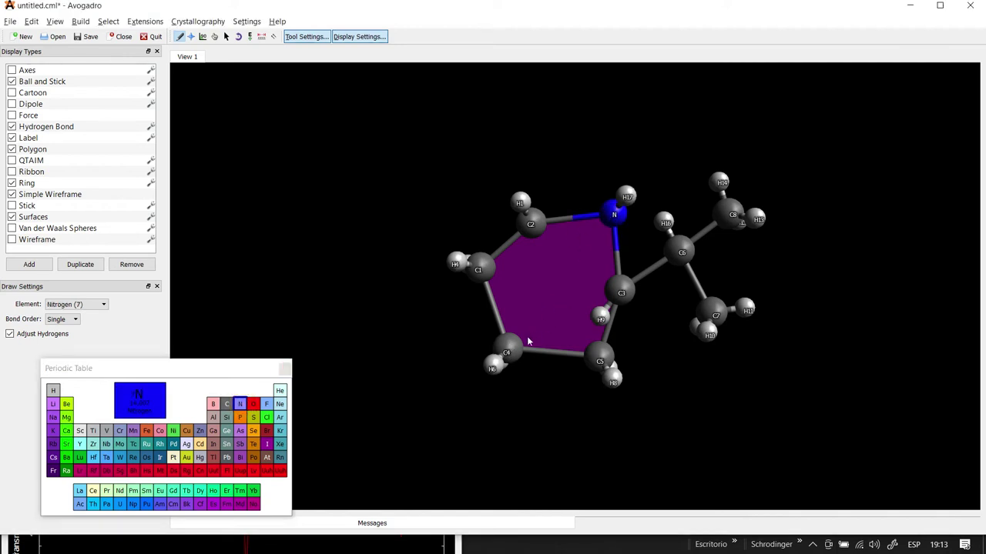
{"action": "left_click", "coordinate": [507, 351]}
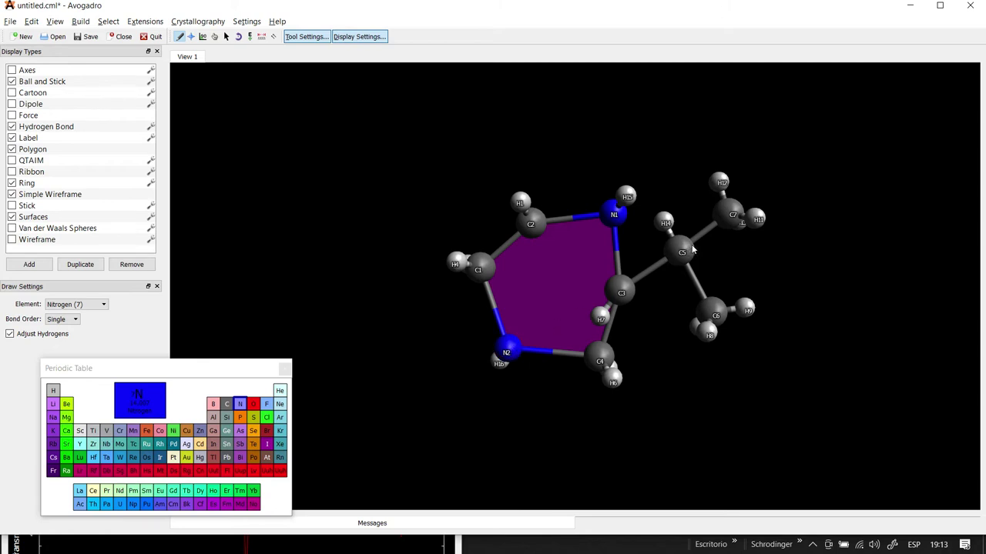
{"action": "left_click", "coordinate": [715, 308]}
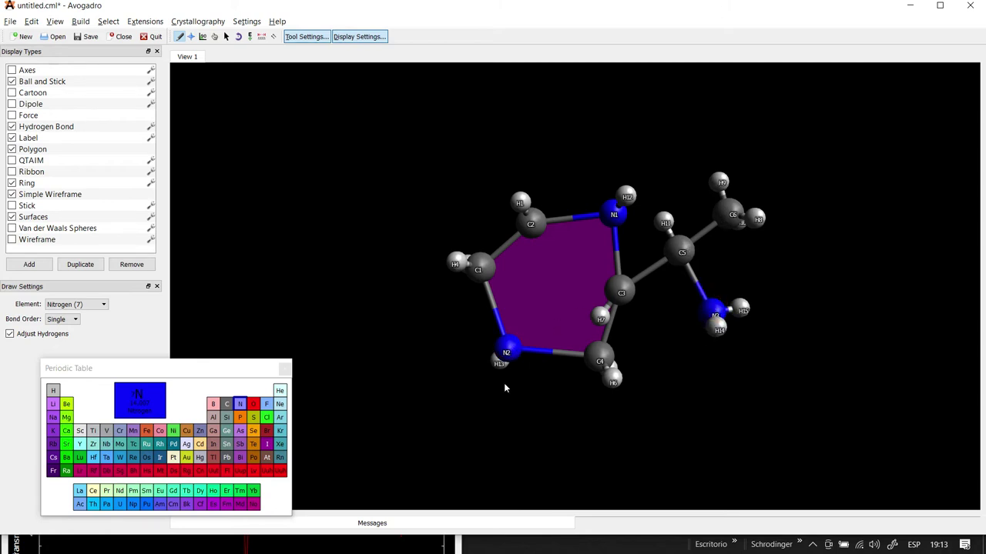
{"action": "left_click", "coordinate": [252, 403]}
{"action": "left_click", "coordinate": [728, 216]}
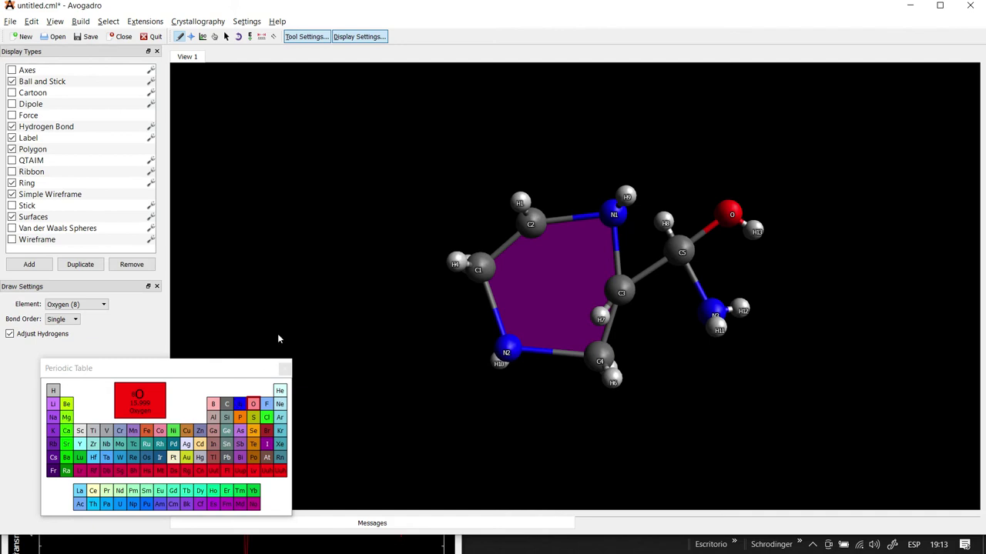
Step: Compare the drawn molecule with the pza.out model and change its carbon–oxygen bond to a double bond
{"action": "key", "text": "alt+Tab"}
{"action": "key", "text": "alt+Tab"}
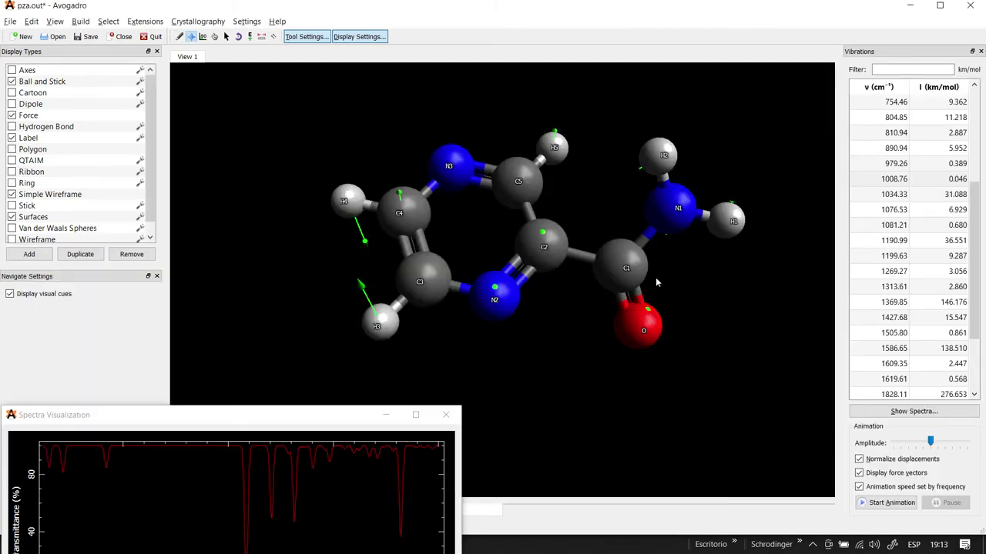
{"action": "key", "text": "alt+Tab"}
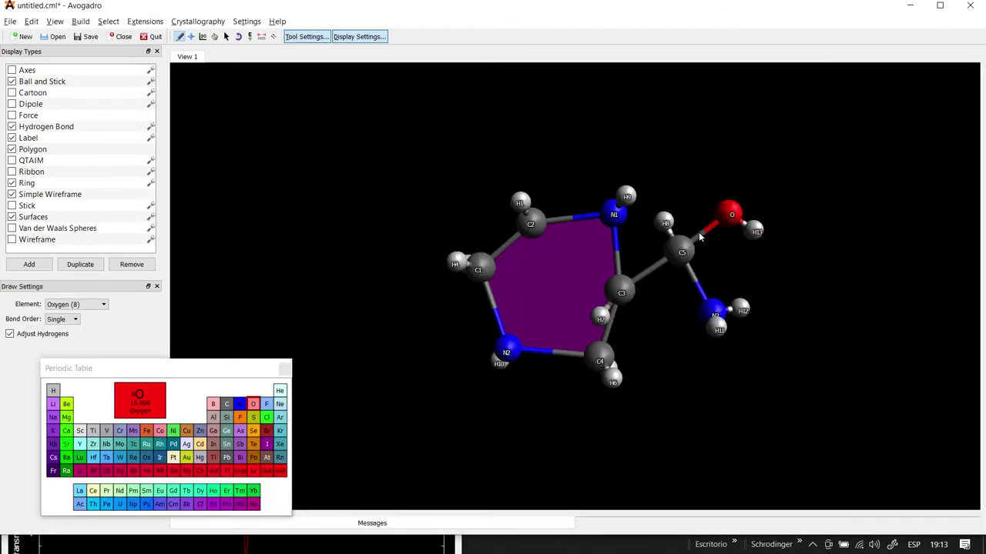
{"action": "key", "text": "alt+Tab"}
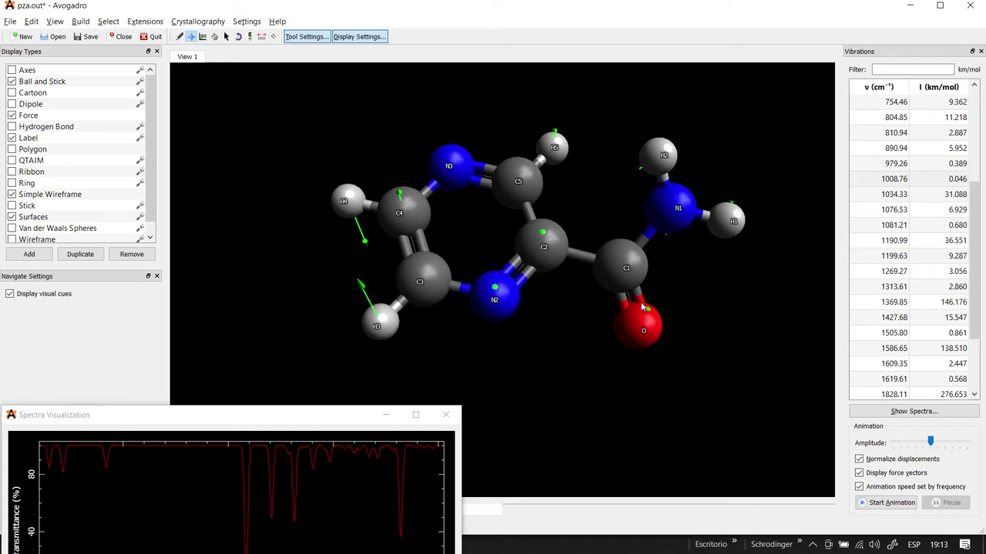
{"action": "key", "text": "alt+Tab"}
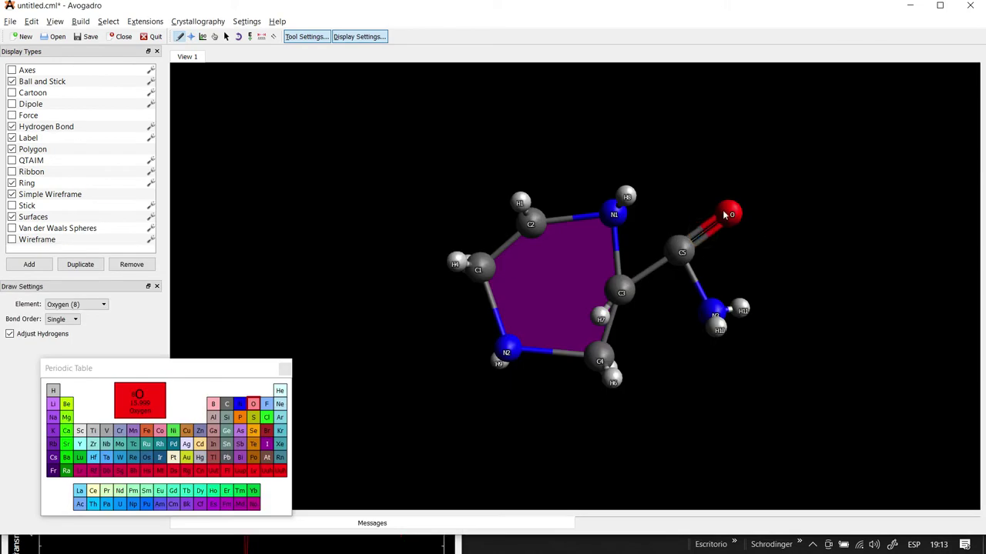
{"action": "key", "text": "alt+Tab"}
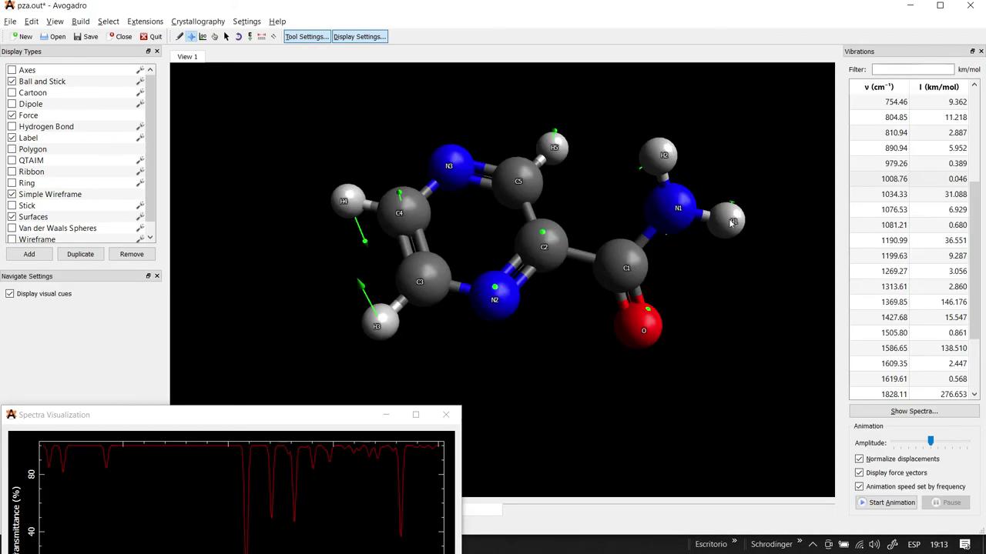
{"action": "key", "text": "alt+Tab"}
Step: Change three alternating ring bonds to double bonds: N1–C2, C1–N2 and C3–C4
{"action": "key", "text": "Home"}
{"action": "left_click_drag", "start_coordinate": [476, 134], "coordinate": [481, 159]}
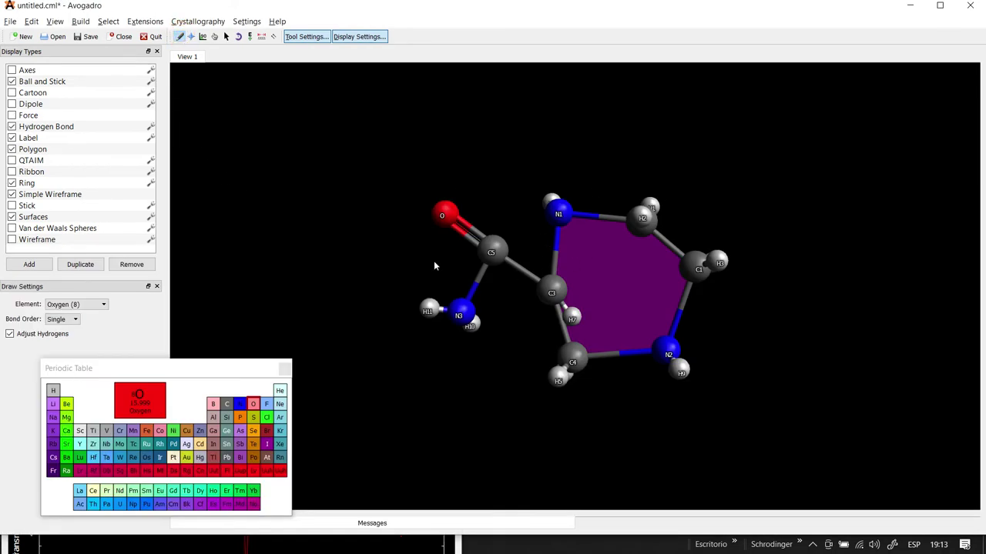
{"action": "left_click", "coordinate": [602, 221]}
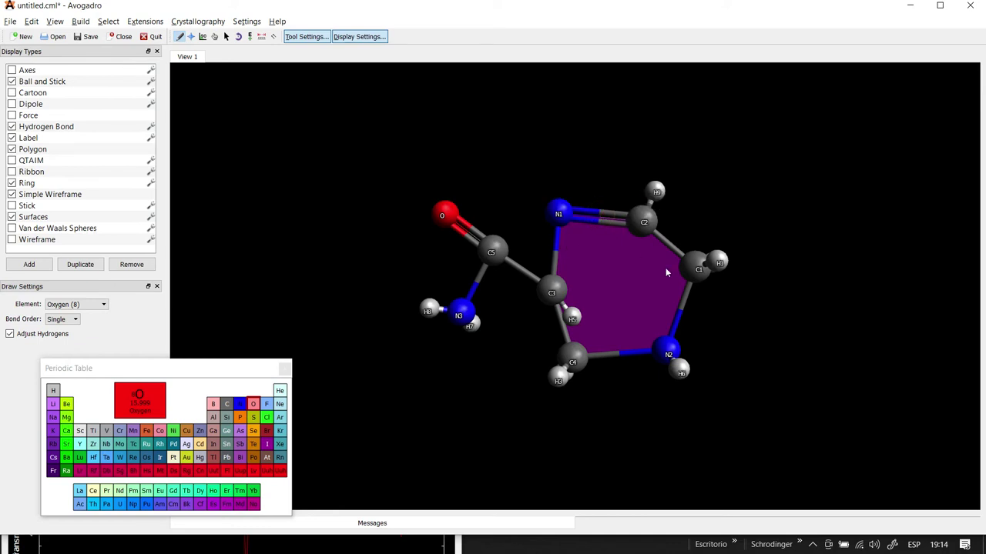
{"action": "left_click", "coordinate": [687, 304]}
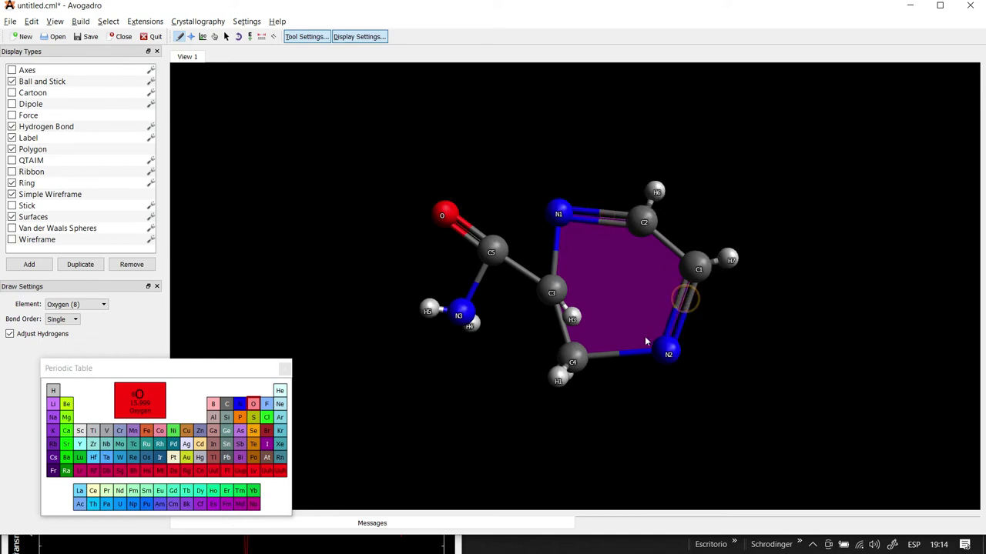
{"action": "left_click", "coordinate": [563, 329]}
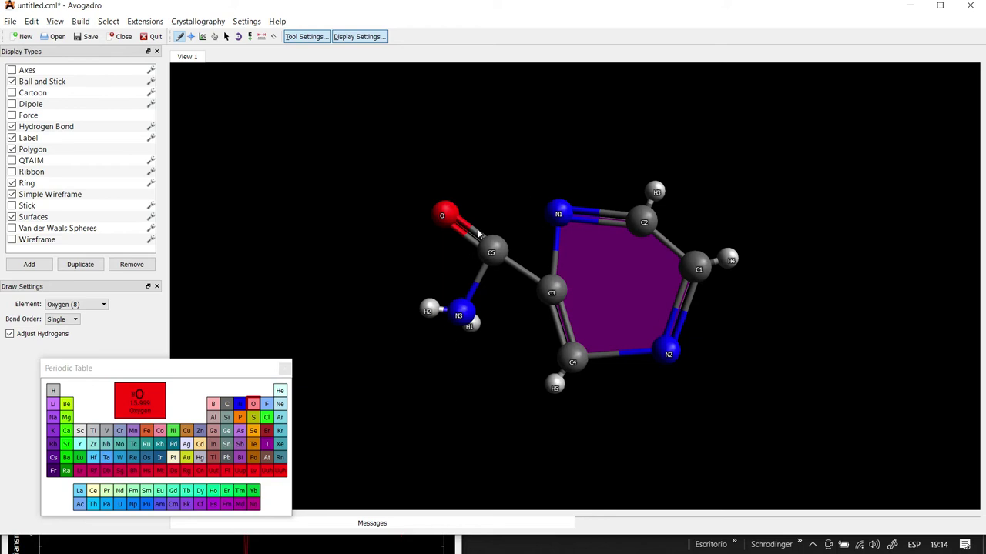
Step: Switch to Chrome and search Google in a new tab for pirazinamida
{"action": "key", "text": "alt+Tab"}
{"action": "key", "text": "alt+Tab"}
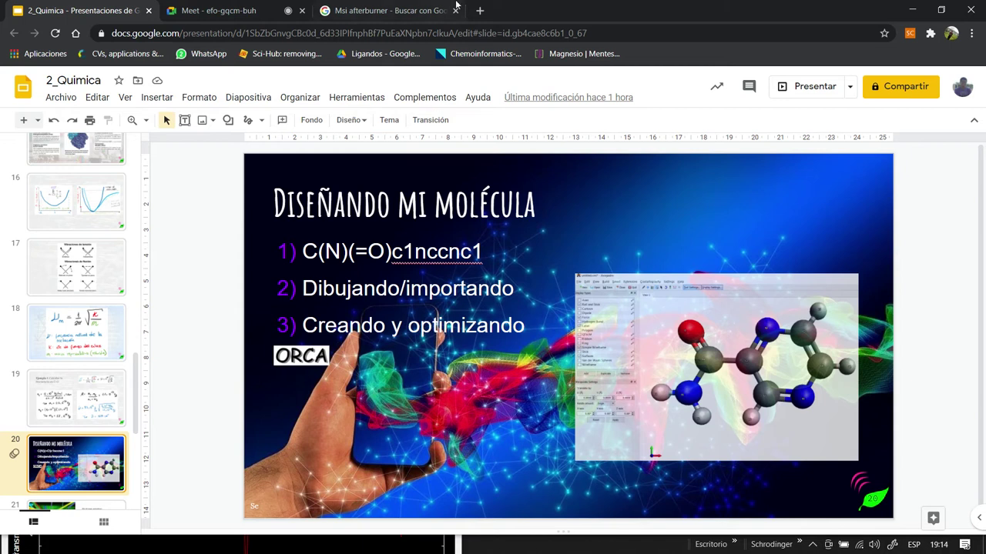
{"action": "left_click", "coordinate": [478, 10]}
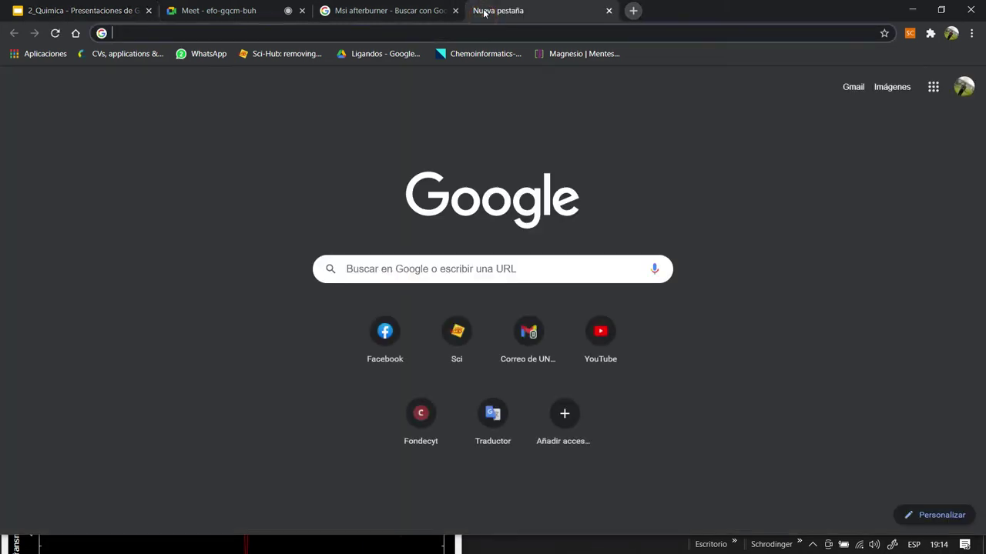
{"action": "type", "text": "pirazina"}
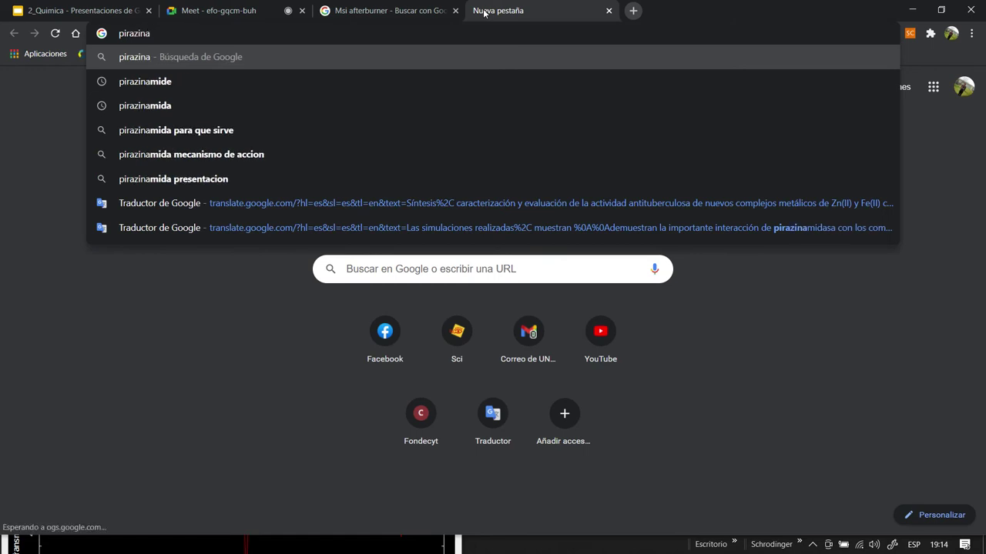
{"action": "key", "text": "Down"}
{"action": "key", "text": "Return"}
{"action": "left_click", "coordinate": [304, 191]}
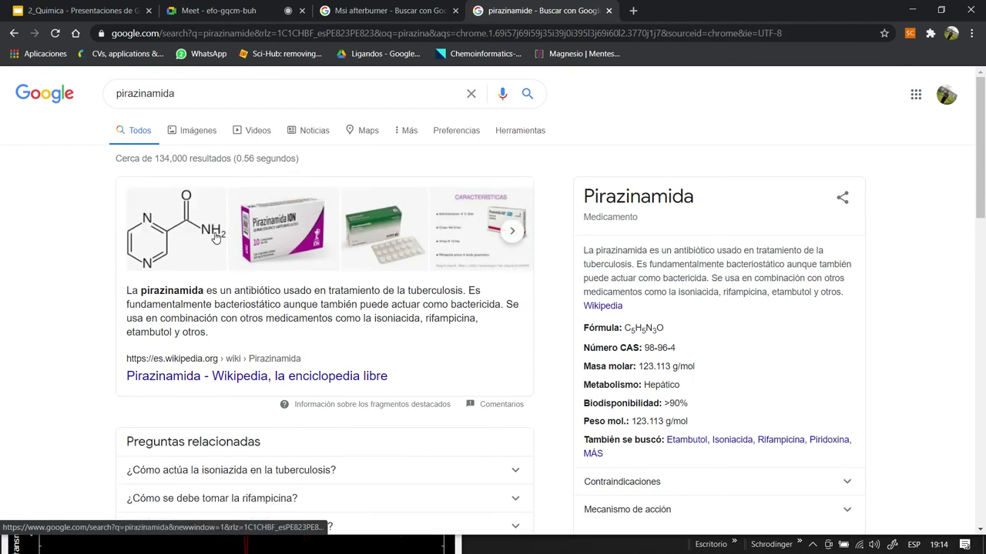
Step: Refine the Google search to "pirazinamida pubchem"
{"action": "left_click", "coordinate": [214, 93]}
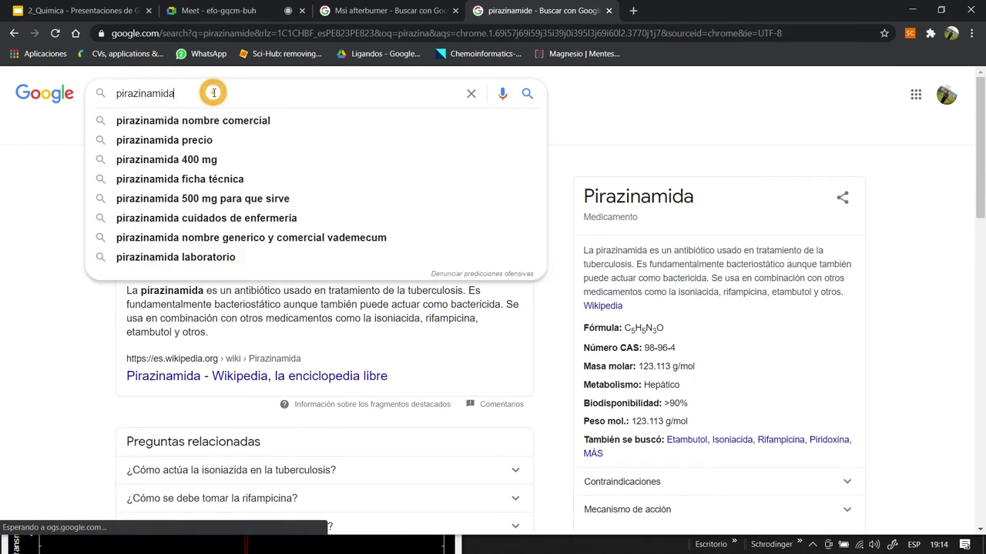
{"action": "type", "text": "4"}
{"action": "key", "text": "BackSpace"}
{"action": "type", "text": "p"}
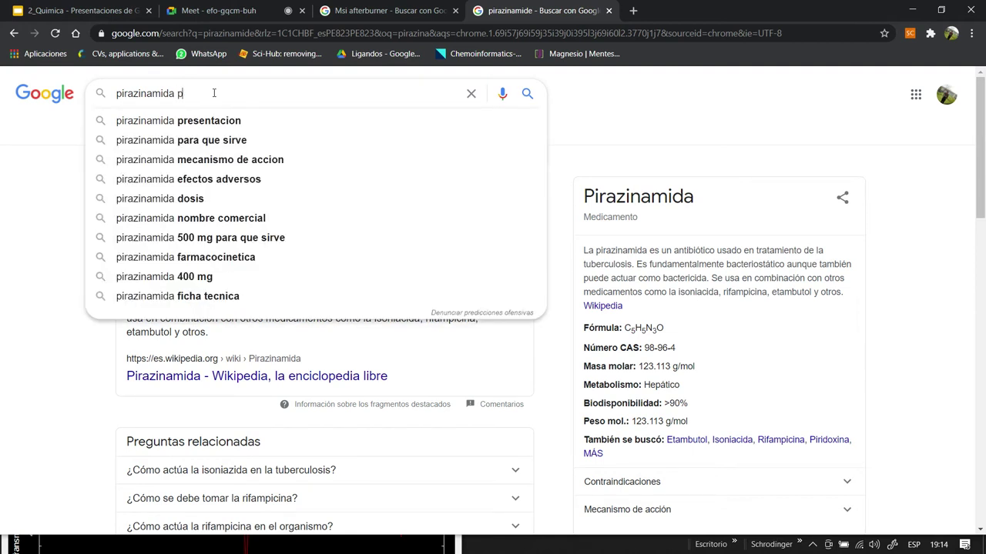
{"action": "type", "text": "ubchem"}
{"action": "key", "text": "Return"}
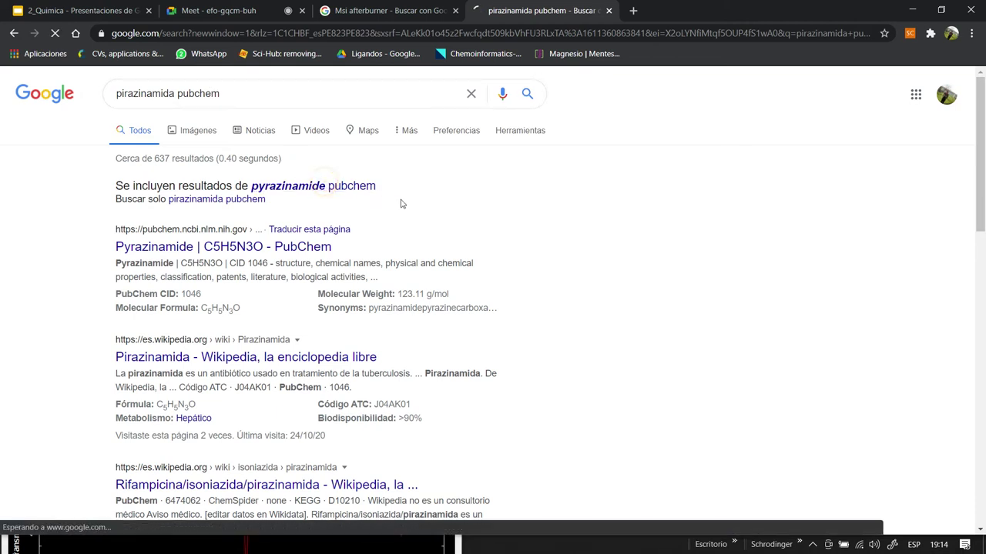
Step: Open the PubChem page for Pyrazinamide and go to its 3D Conformer section
{"action": "left_click", "coordinate": [284, 203]}
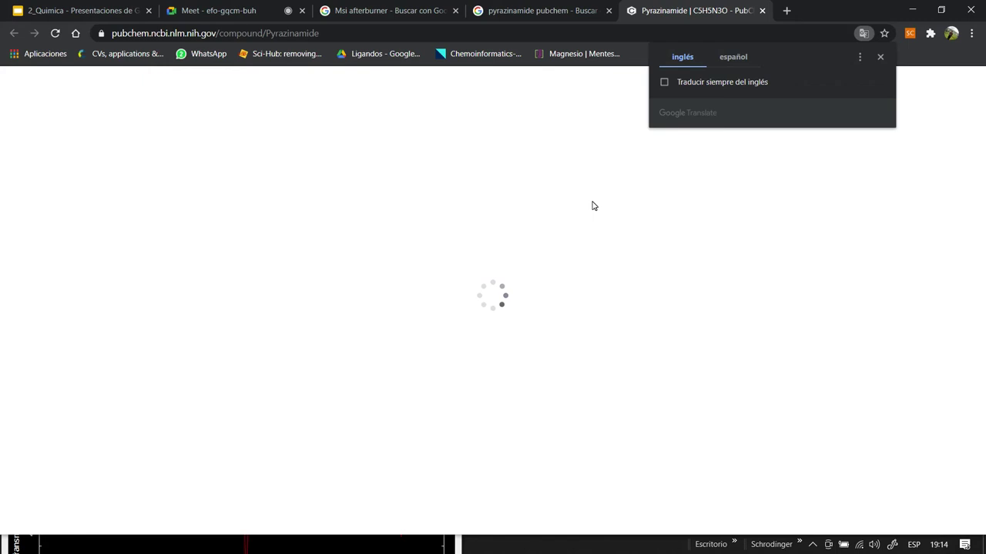
{"action": "scroll", "coordinate": [563, 308], "scroll_direction": "down", "scroll_amount": 2}
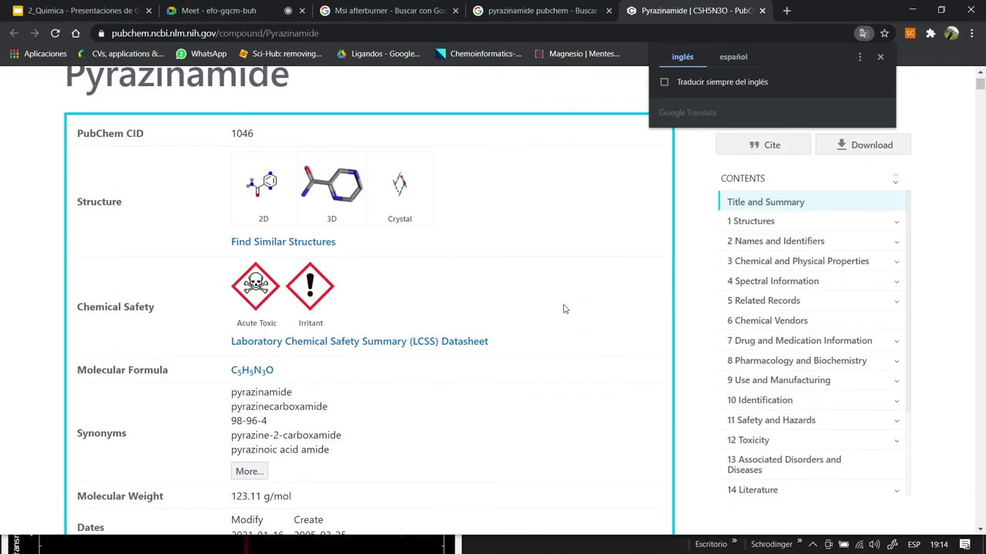
{"action": "left_click", "coordinate": [357, 165]}
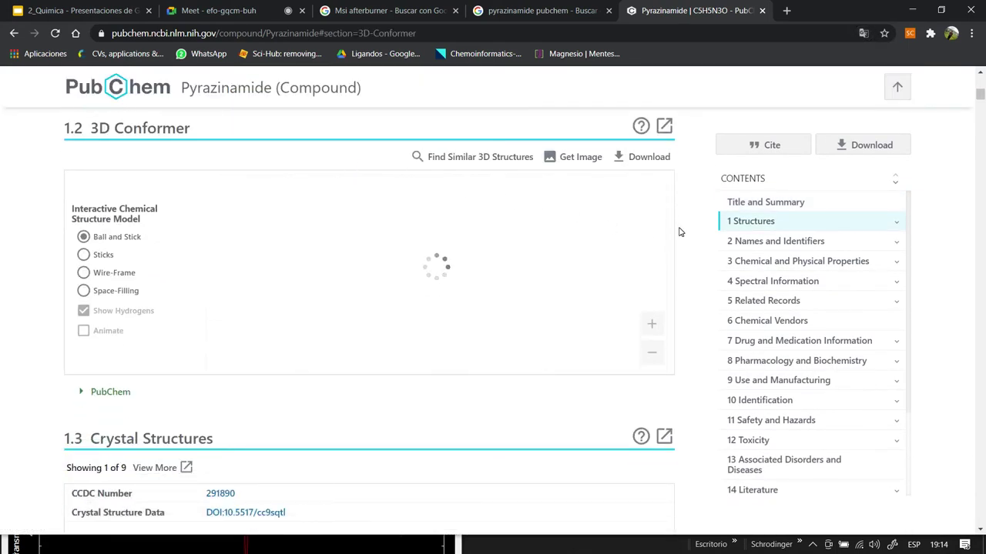
Step: Rotate the pyrazinamide 3D conformer and save its structure as an SDF file
{"action": "scroll", "coordinate": [680, 231], "scroll_direction": "down", "scroll_amount": 1}
{"action": "left_click_drag", "start_coordinate": [548, 222], "coordinate": [450, 227]}
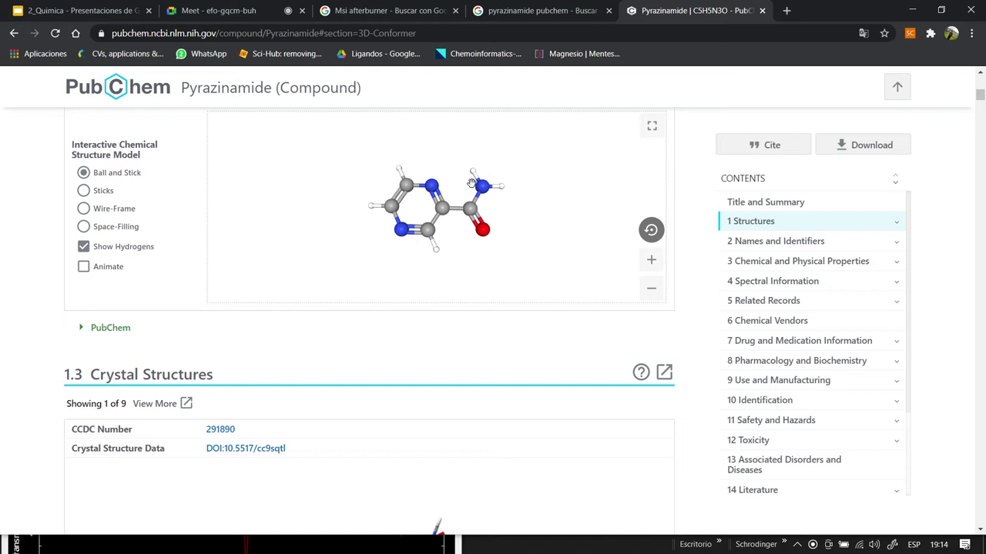
{"action": "scroll", "coordinate": [463, 226], "scroll_direction": "up", "scroll_amount": 1}
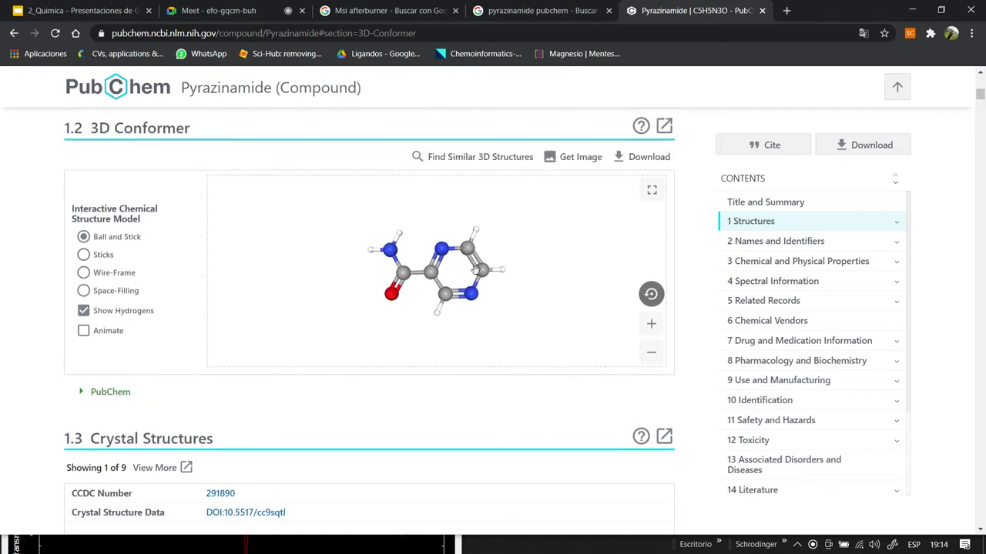
{"action": "scroll", "coordinate": [506, 261], "scroll_direction": "down", "scroll_amount": 1}
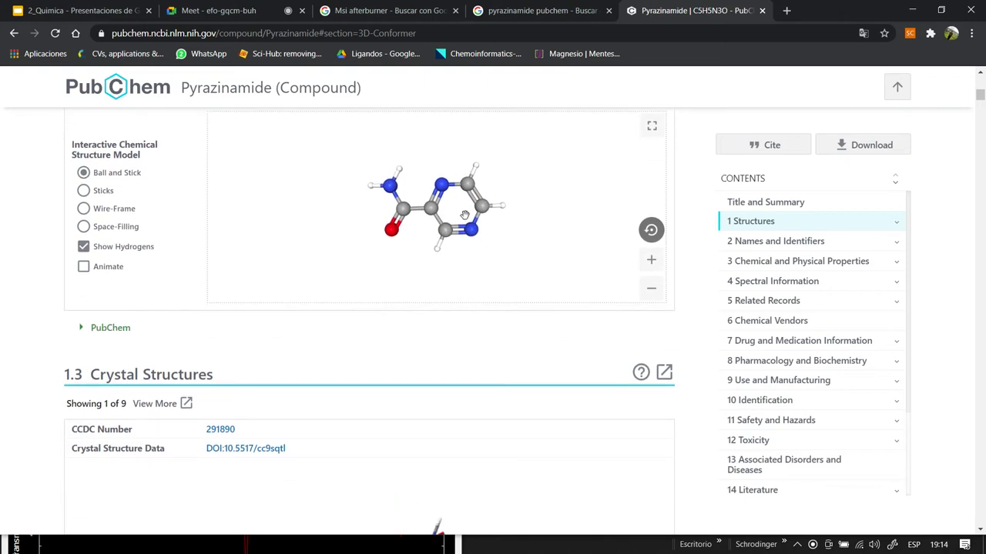
{"action": "scroll", "coordinate": [522, 236], "scroll_direction": "up", "scroll_amount": 1}
{"action": "left_click", "coordinate": [643, 157]}
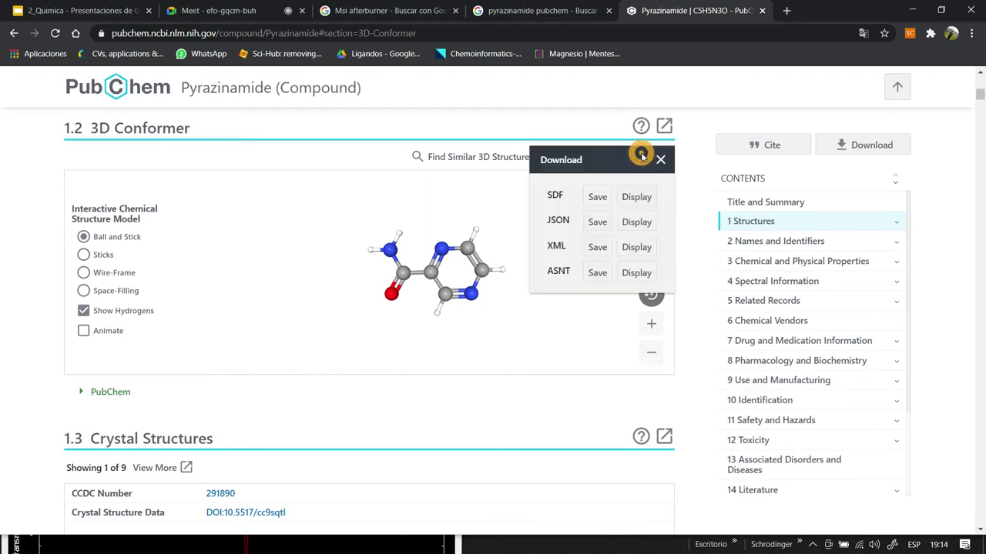
{"action": "left_click", "coordinate": [597, 198]}
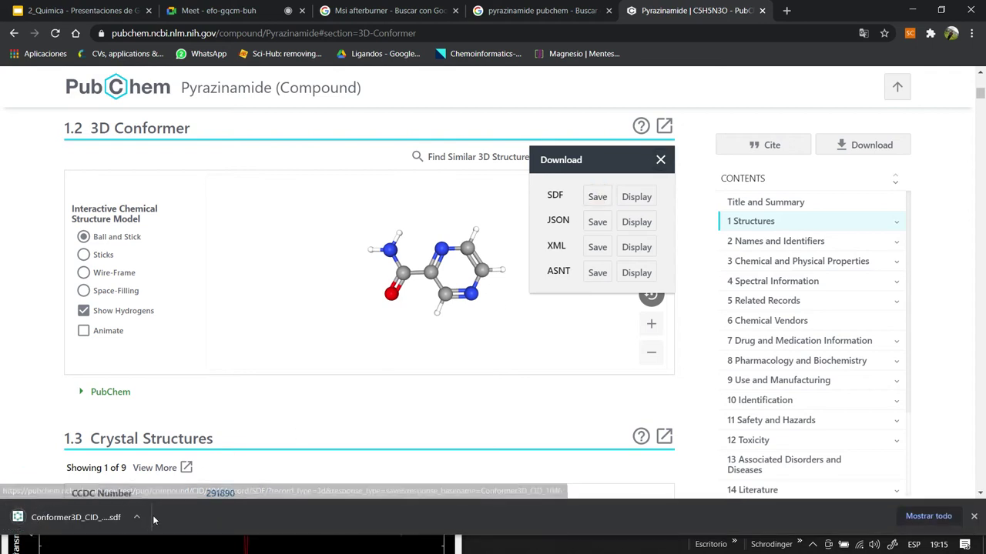
Step: Copy the downloaded Conformer3D_CID_1046.sdf from Downloads into folder 2 inside Sonic-pi_tests
{"action": "left_click", "coordinate": [138, 521]}
{"action": "left_click", "coordinate": [193, 477]}
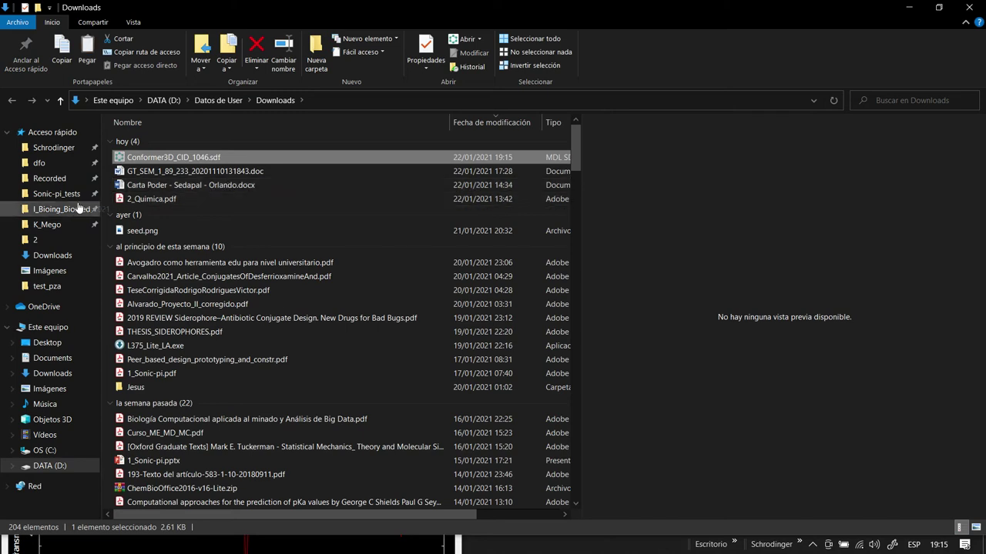
{"action": "left_click", "coordinate": [65, 195]}
{"action": "double_click", "coordinate": [141, 141]}
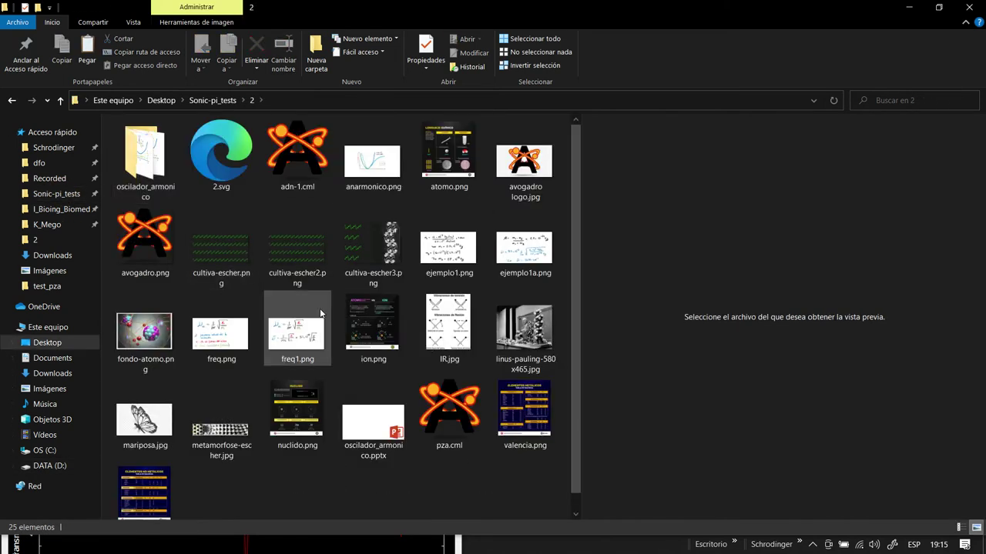
{"action": "key", "text": "ctrl+v"}
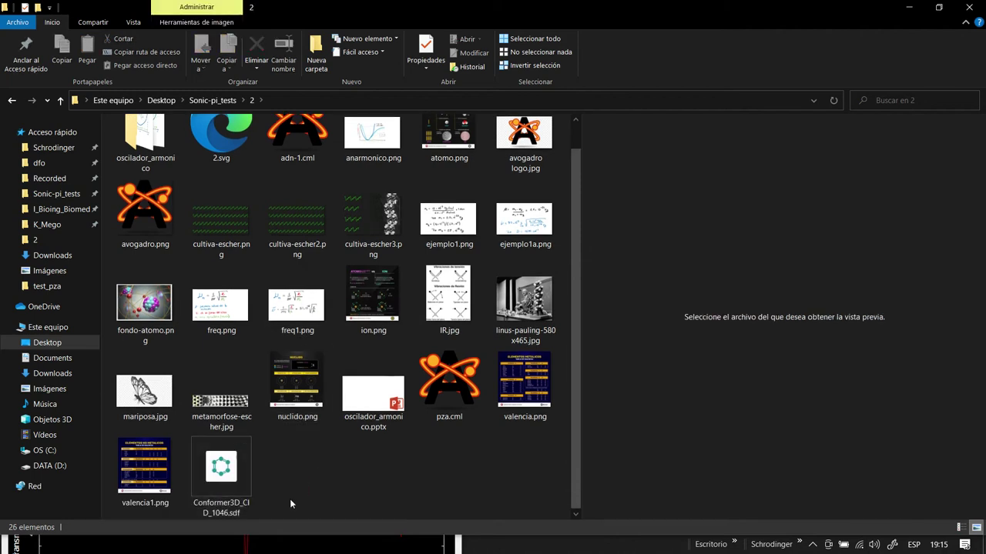
Step: Launch a new Avogadro window from the system search
{"action": "key", "text": "alt+Tab"}
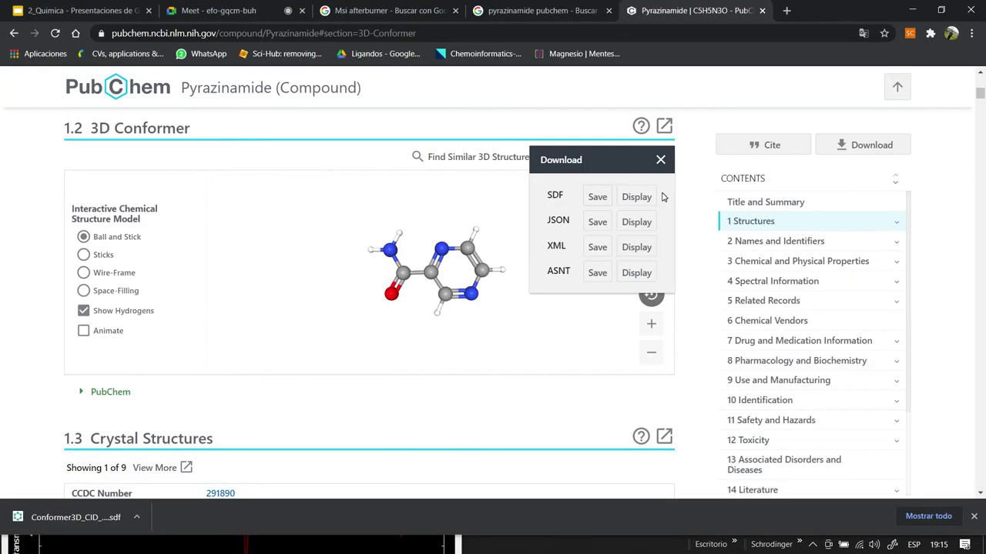
{"action": "key", "text": "super"}
{"action": "type", "text": "av"}
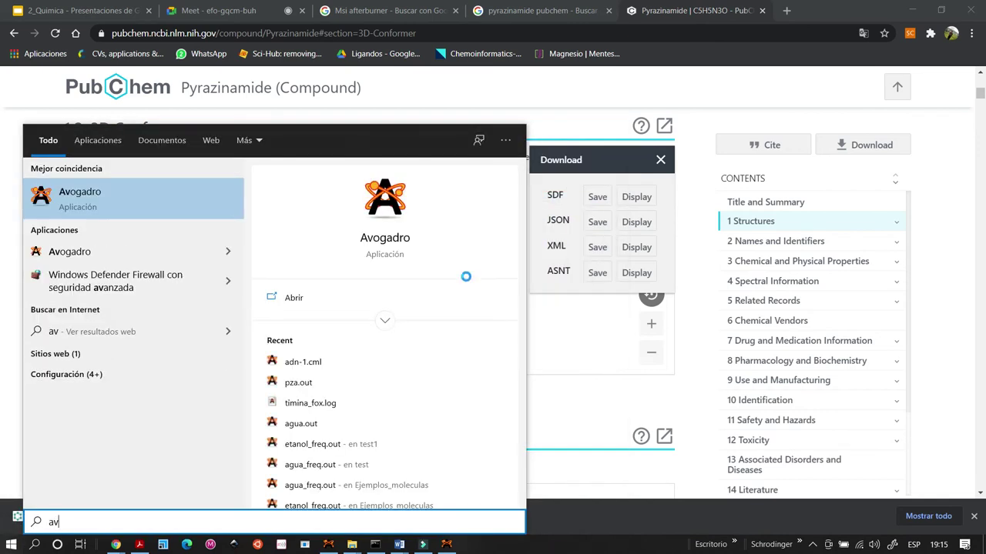
{"action": "key", "text": "Return"}
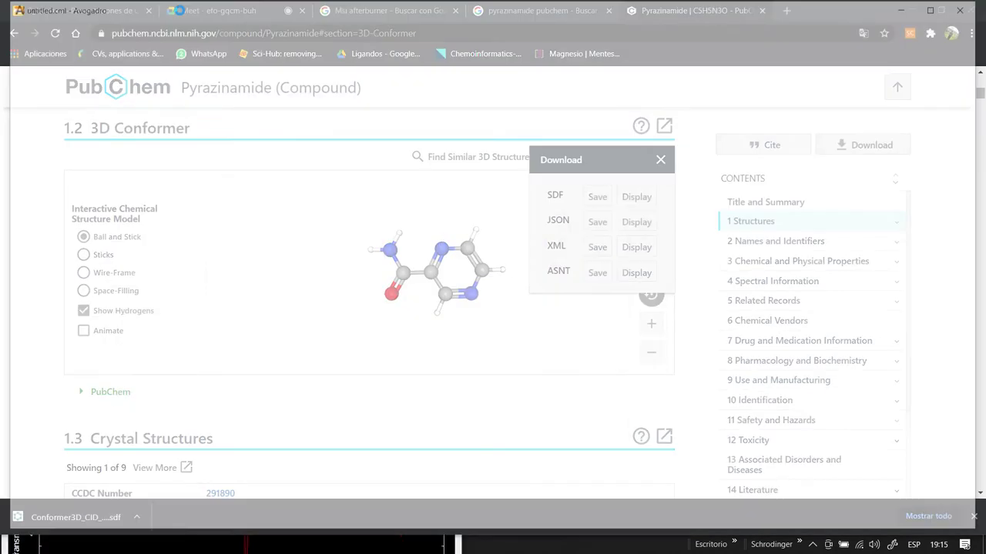
Step: Switch to Chrome to read the Google Meet chat and return to the empty Avogadro window
{"action": "key", "text": "alt+Tab"}
{"action": "key", "text": "ctrl+2"}
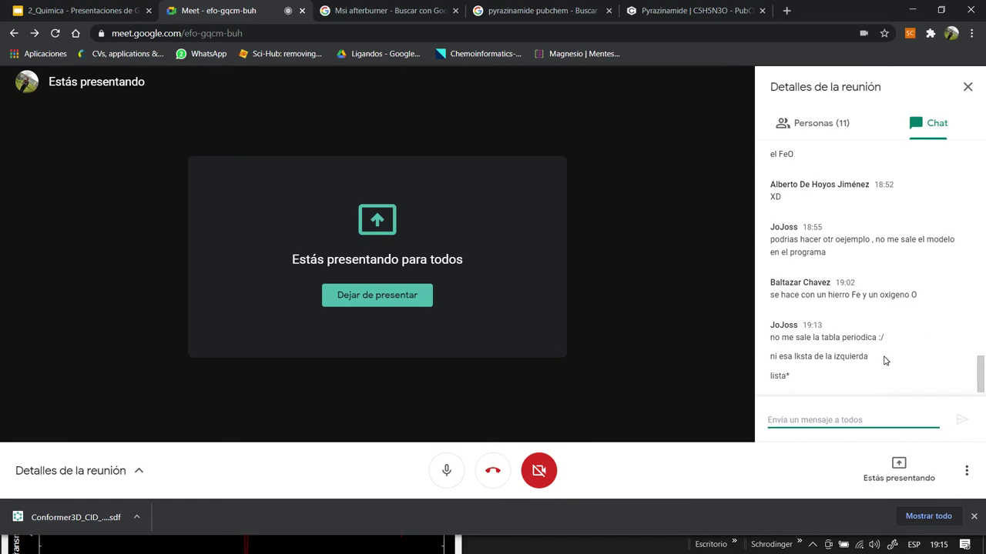
{"action": "key", "text": "alt+Tab"}
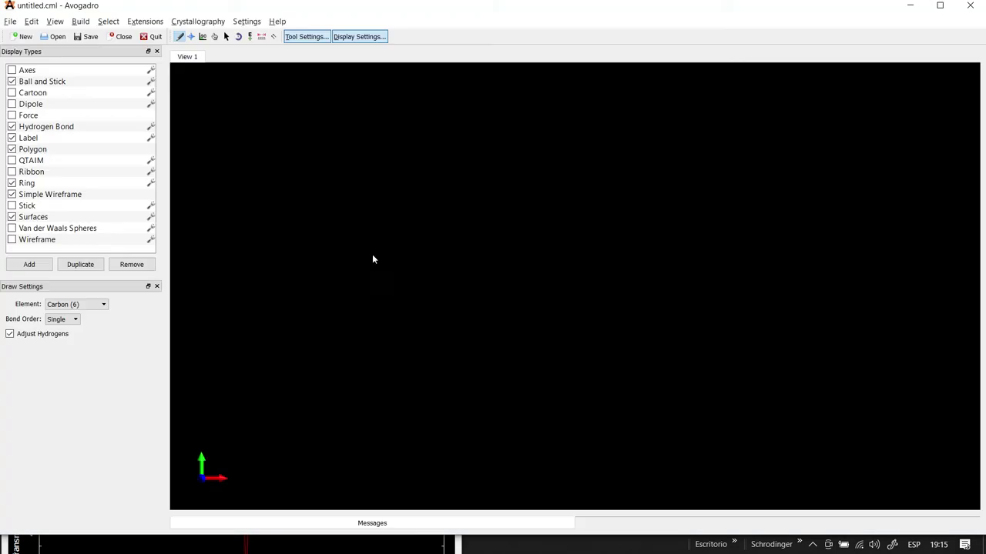
Step: Select the Navigate tool, and demonstrate hiding and restoring the tool settings and display settings
{"action": "left_click", "coordinate": [181, 37]}
{"action": "left_click", "coordinate": [191, 37]}
{"action": "left_click", "coordinate": [302, 37]}
{"action": "left_click", "coordinate": [343, 37]}
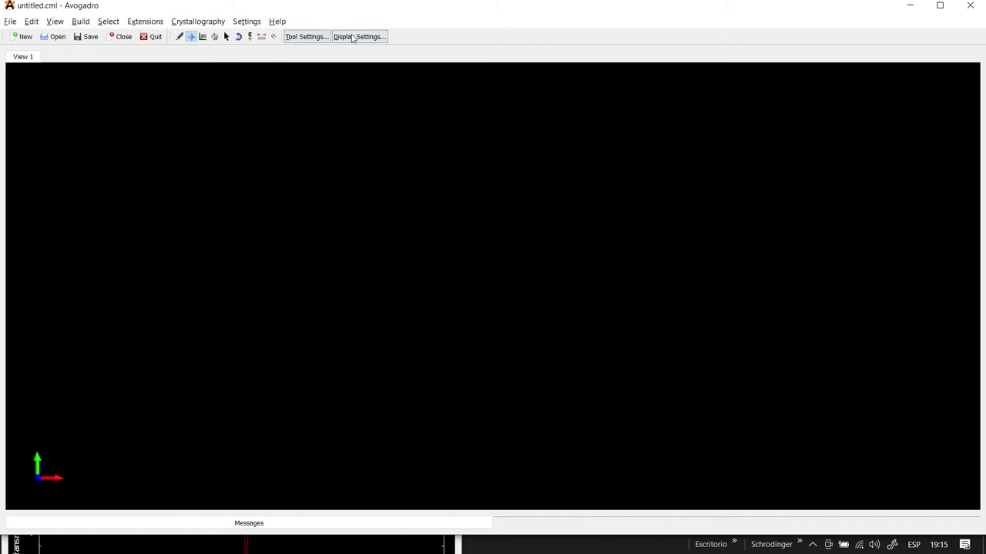
{"action": "left_click", "coordinate": [308, 37]}
{"action": "left_click", "coordinate": [354, 36]}
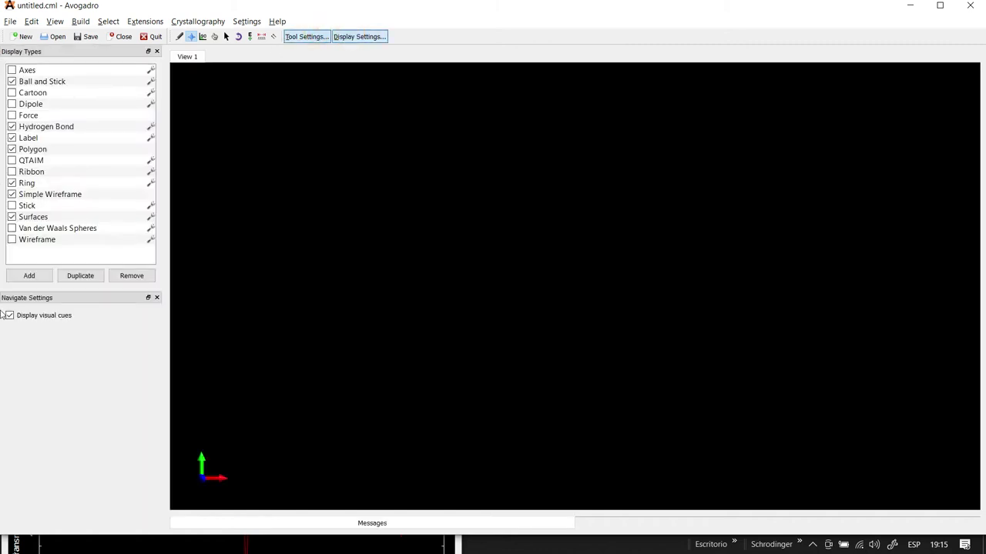
Step: Activate the Draw tool and open the full periodic table by choosing Other as the element
{"action": "left_click", "coordinate": [180, 37]}
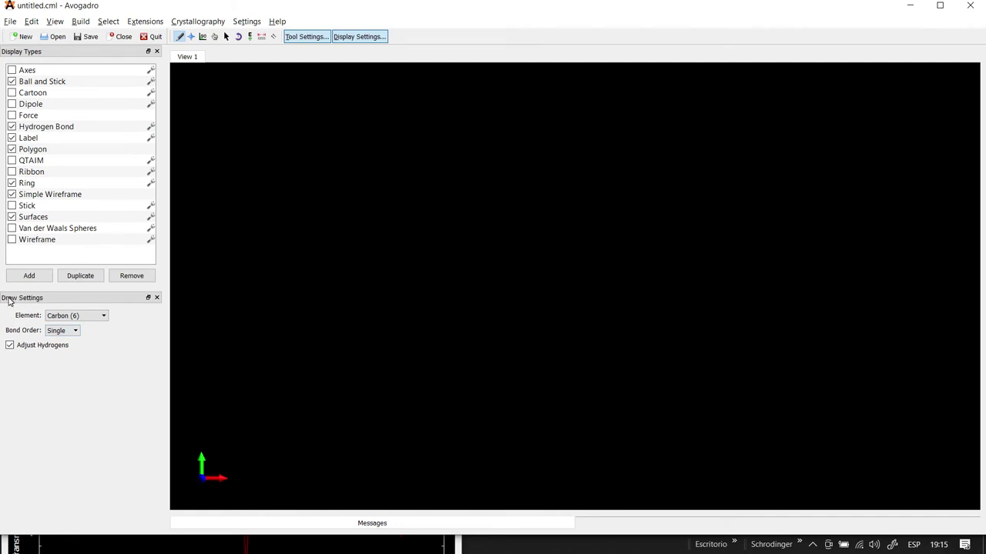
{"action": "left_click", "coordinate": [78, 316]}
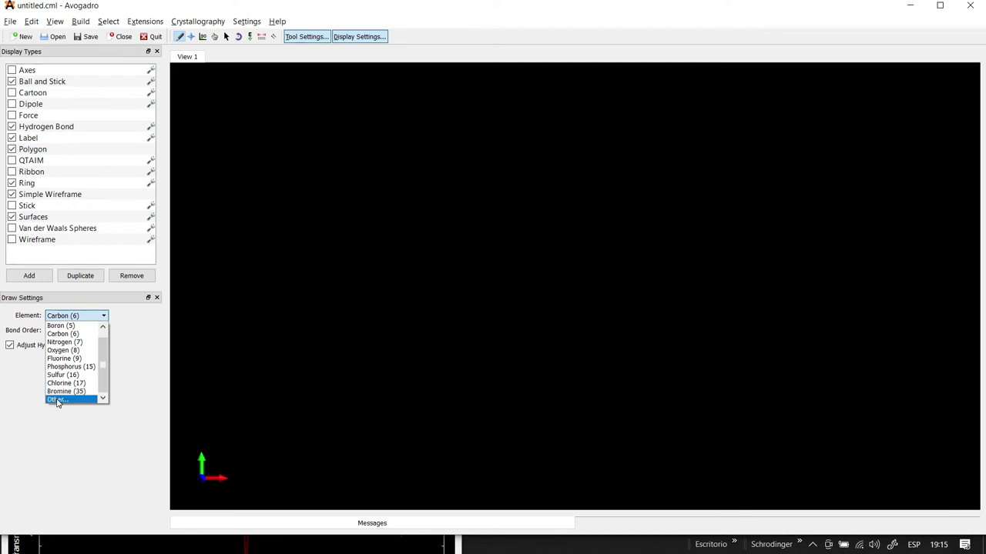
{"action": "left_click", "coordinate": [56, 402]}
{"action": "left_click_drag", "start_coordinate": [315, 187], "coordinate": [133, 366]}
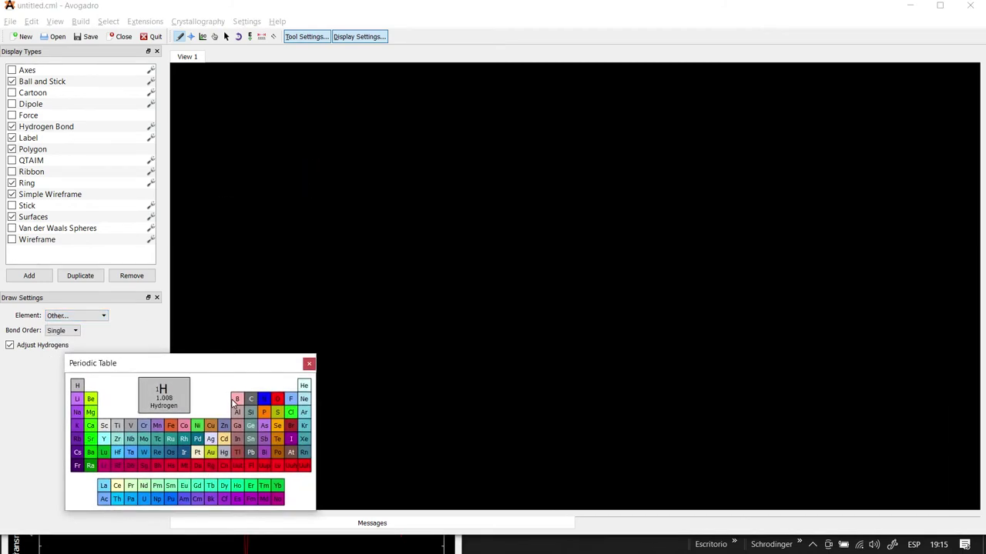
Step: Check the Google Meet chat, and return to Avogadro to close the periodic table
{"action": "key", "text": "alt+Tab"}
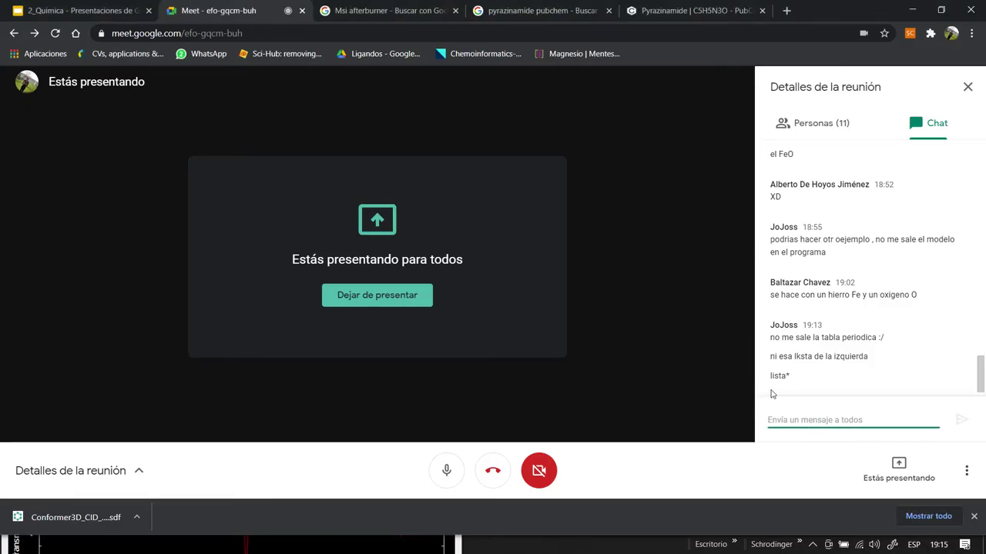
{"action": "key", "text": "alt+Tab"}
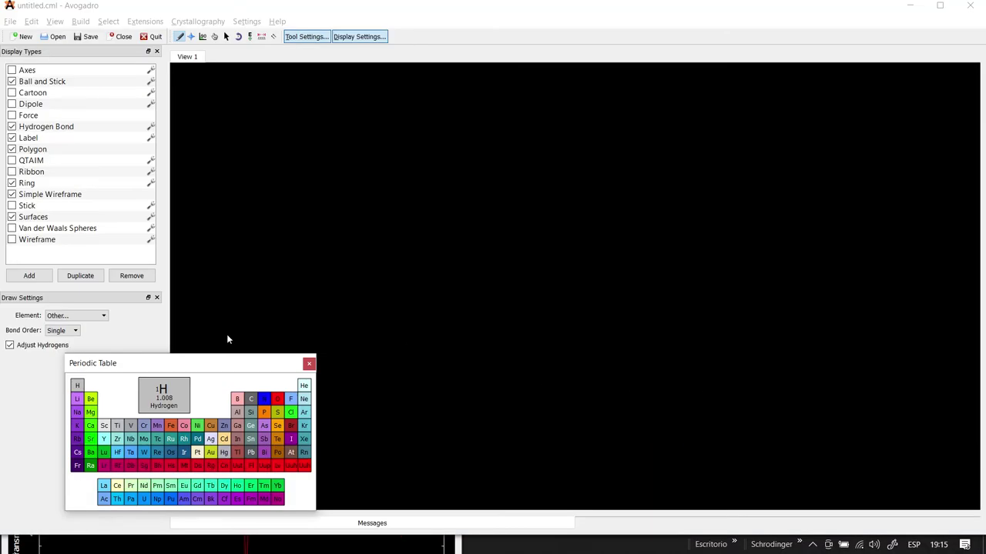
{"action": "left_click_drag", "start_coordinate": [241, 373], "coordinate": [203, 374]}
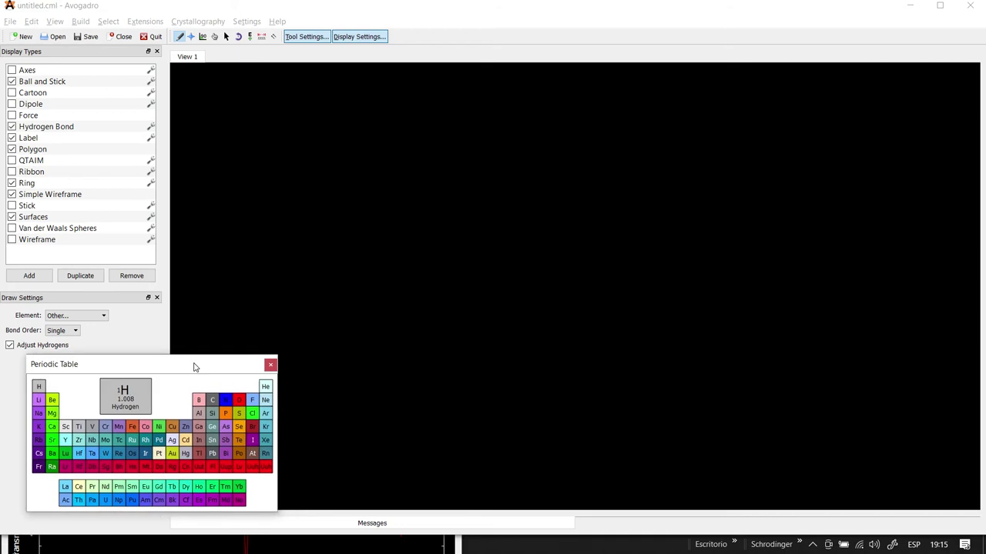
{"action": "left_click", "coordinate": [272, 364]}
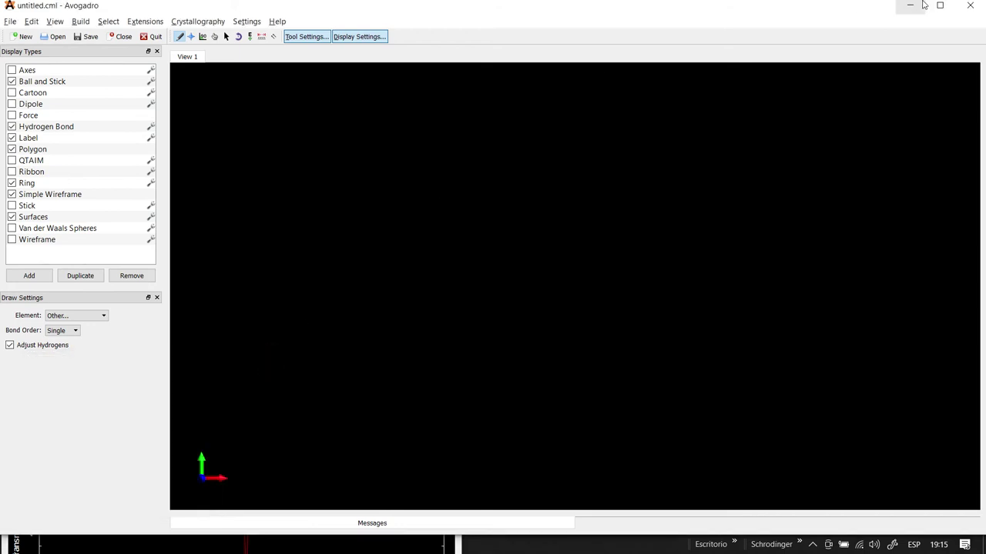
Step: Open Conformer3D_CID_1046.sdf from folder 2 and rotate the imported molecule
{"action": "left_click", "coordinate": [12, 21]}
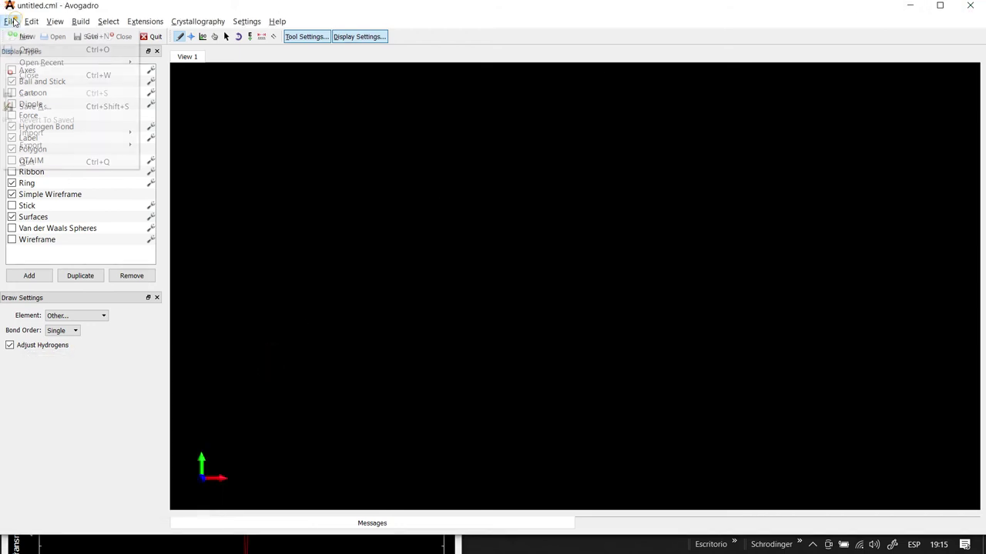
{"action": "left_click", "coordinate": [29, 49]}
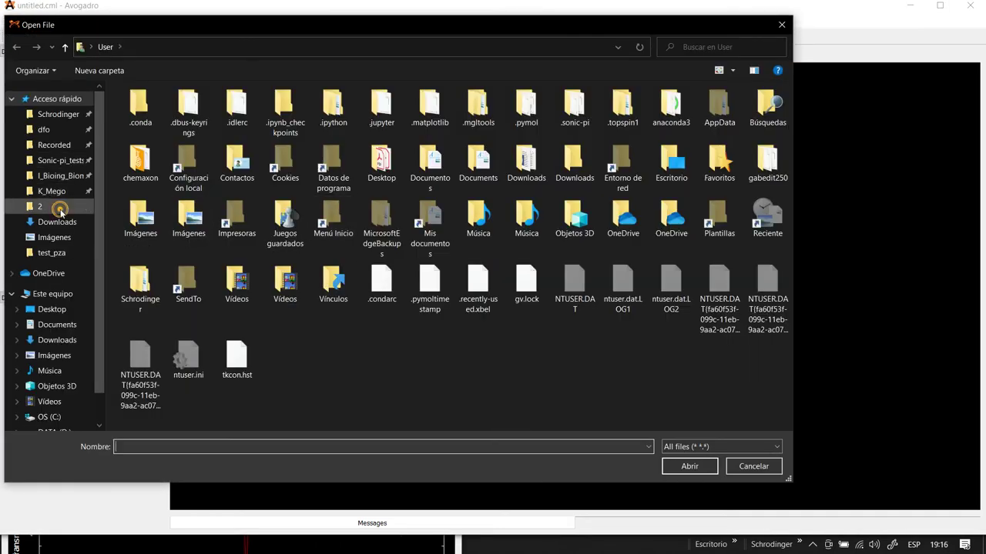
{"action": "left_click", "coordinate": [40, 206]}
{"action": "left_click", "coordinate": [674, 141]}
{"action": "double_click", "coordinate": [673, 141]}
{"action": "left_click_drag", "start_coordinate": [653, 388], "coordinate": [734, 218]}
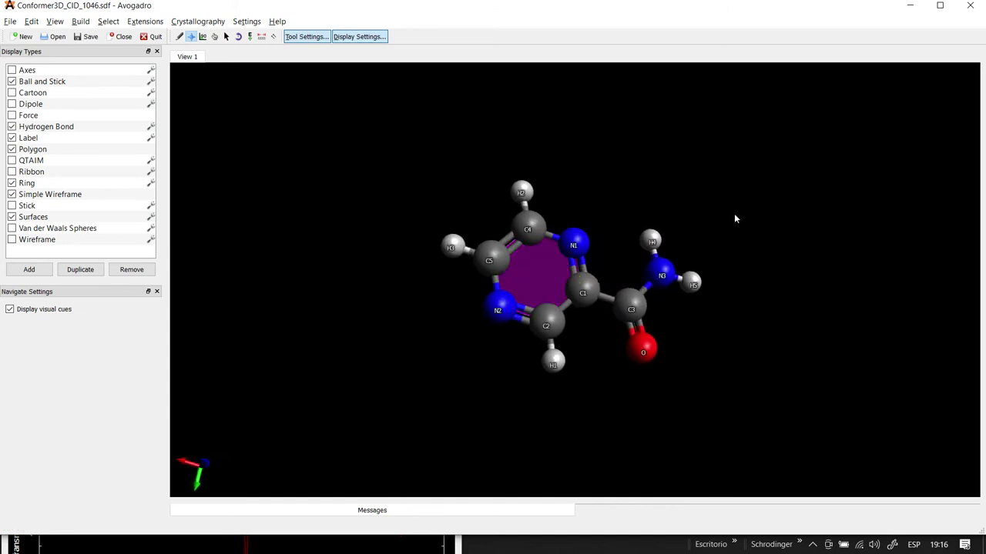
Step: Close the imported conformer's window and switch to the Avogadro window with the hand-drawn pyrazinamide
{"action": "left_click", "coordinate": [972, 8]}
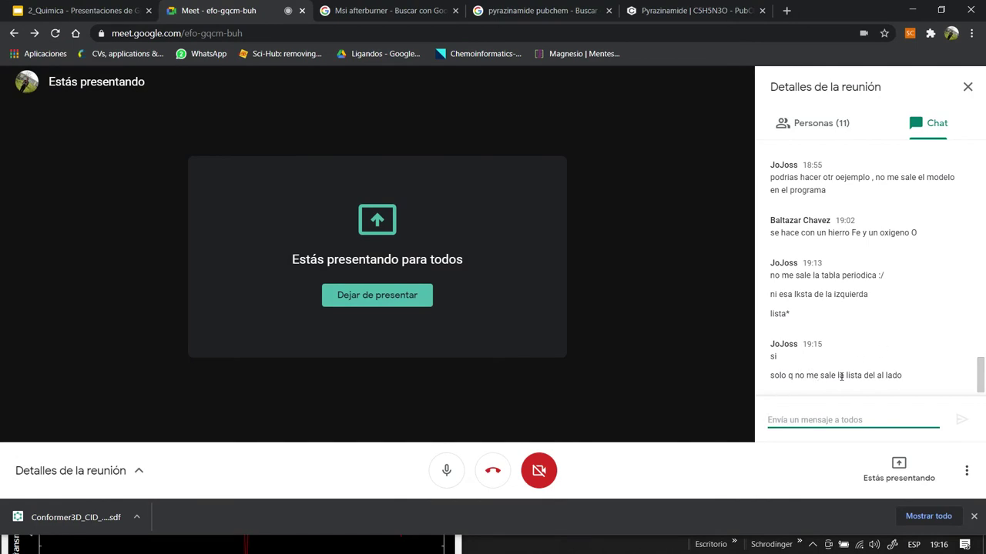
{"action": "key", "text": "alt+Tab"}
{"action": "key", "text": "alt+Tab"}
{"action": "key", "text": "alt+Tab"}
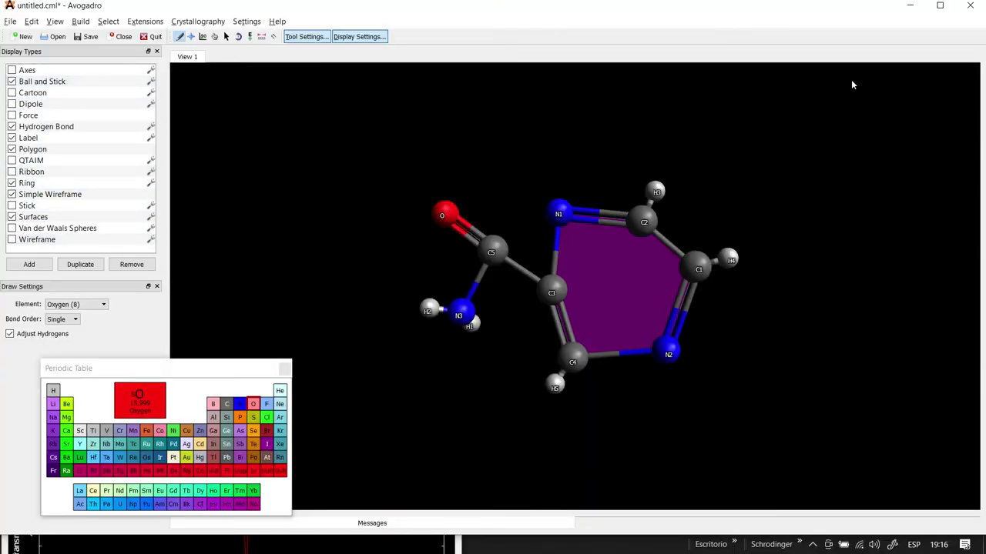
Step: Check the Google Meet chat for new messages, dismiss Chrome's download bar, and return to the drawn molecule in Avogadro
{"action": "key", "text": "alt+Tab"}
{"action": "key", "text": "alt+Tab"}
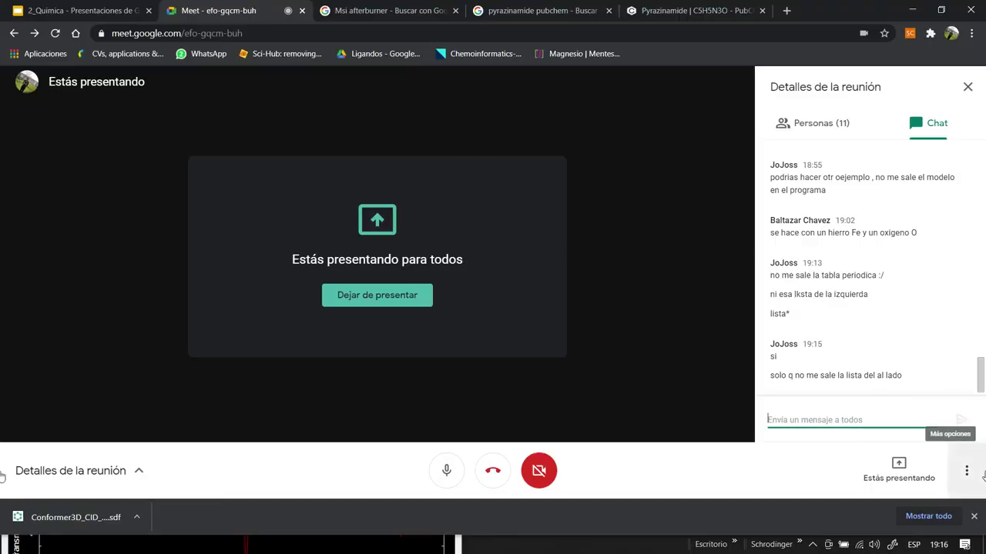
{"action": "left_click", "coordinate": [973, 517]}
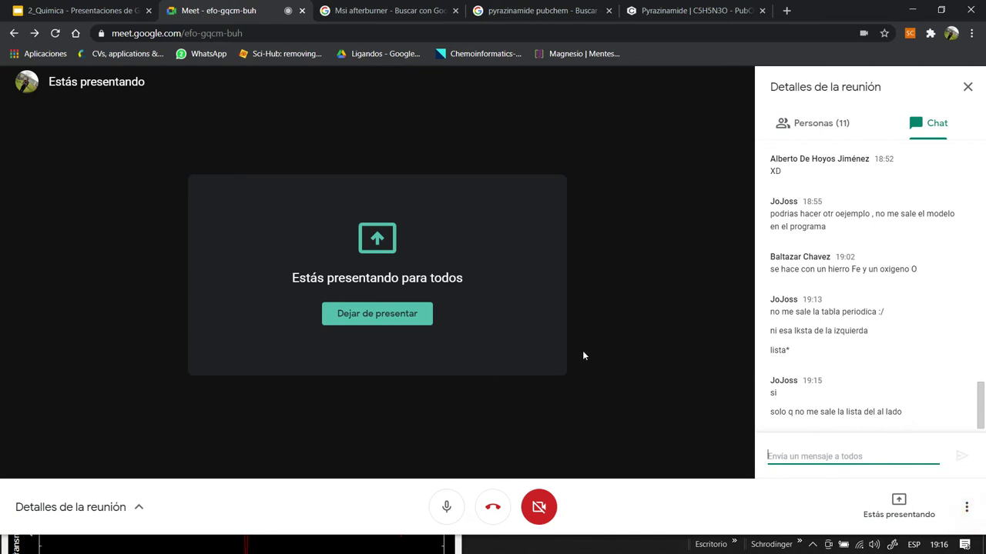
{"action": "key", "text": "alt+Tab"}
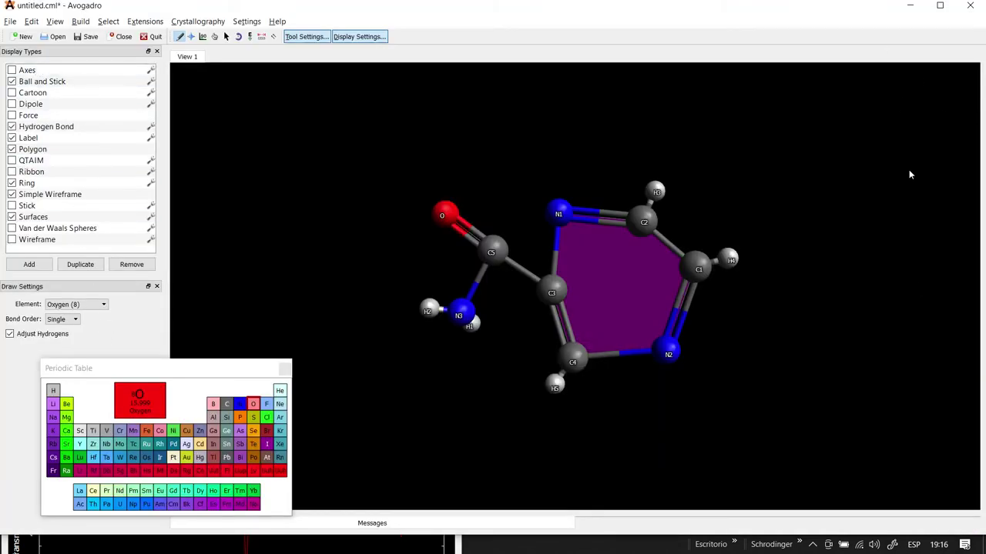
{"action": "key", "text": "alt+Tab"}
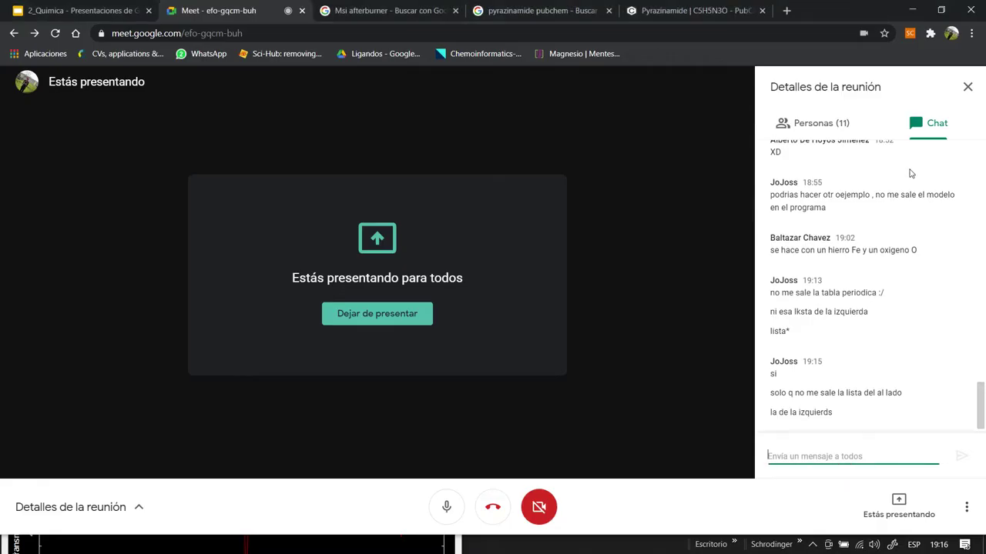
{"action": "key", "text": "alt+Tab"}
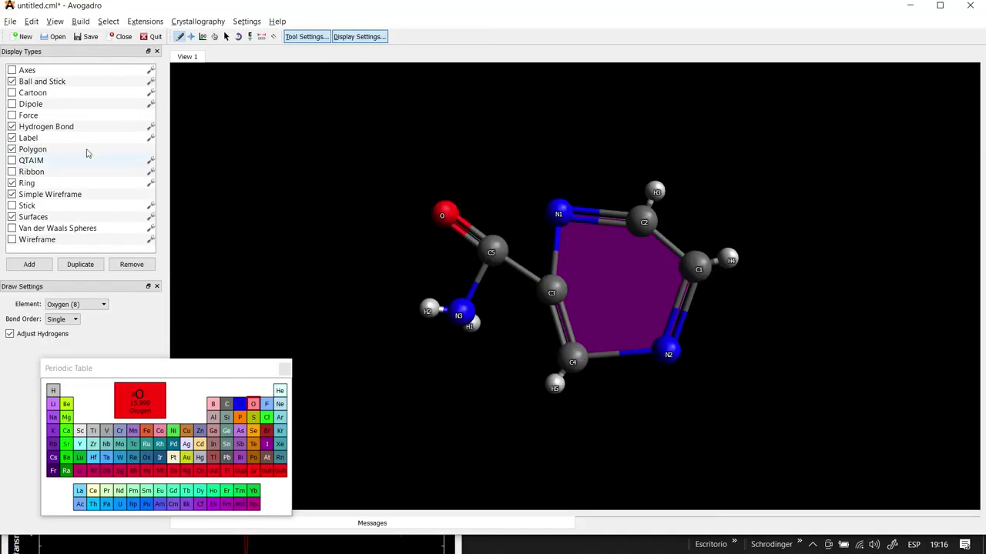
Step: Move the Periodic Table window over the molecule view, and hide and redisplay the draw settings and display types
{"action": "left_click_drag", "start_coordinate": [223, 363], "coordinate": [389, 318]}
{"action": "left_click", "coordinate": [318, 37]}
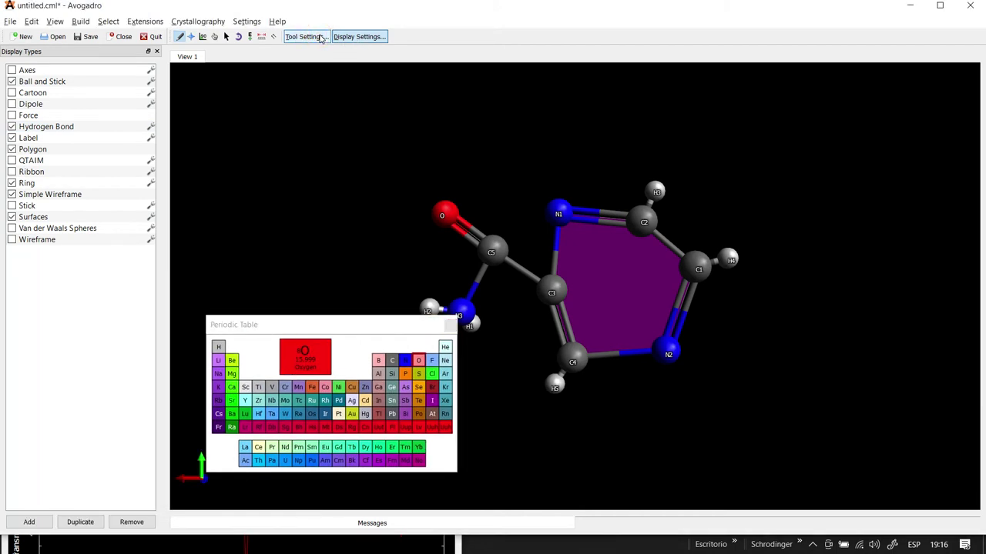
{"action": "left_click", "coordinate": [350, 36]}
{"action": "left_click", "coordinate": [359, 36]}
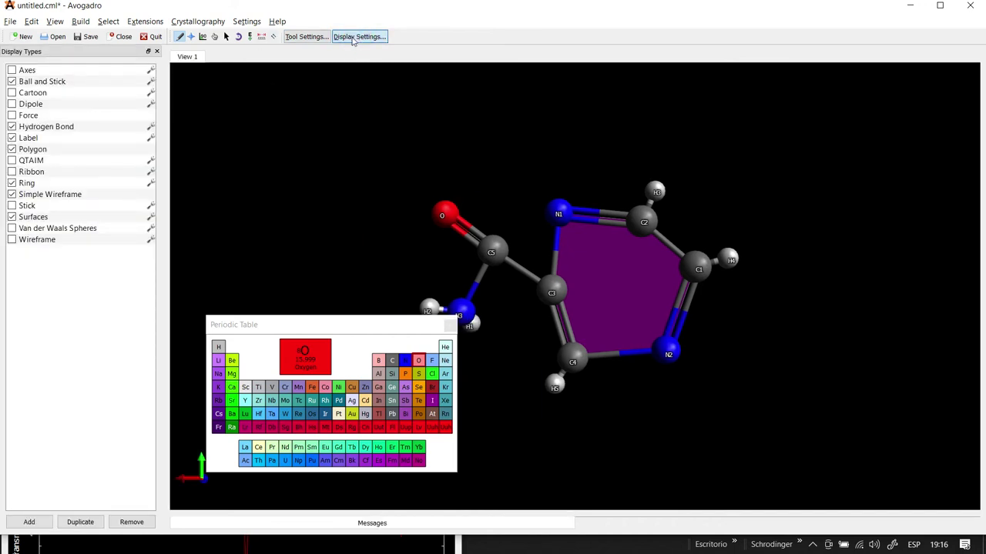
{"action": "left_click", "coordinate": [311, 38]}
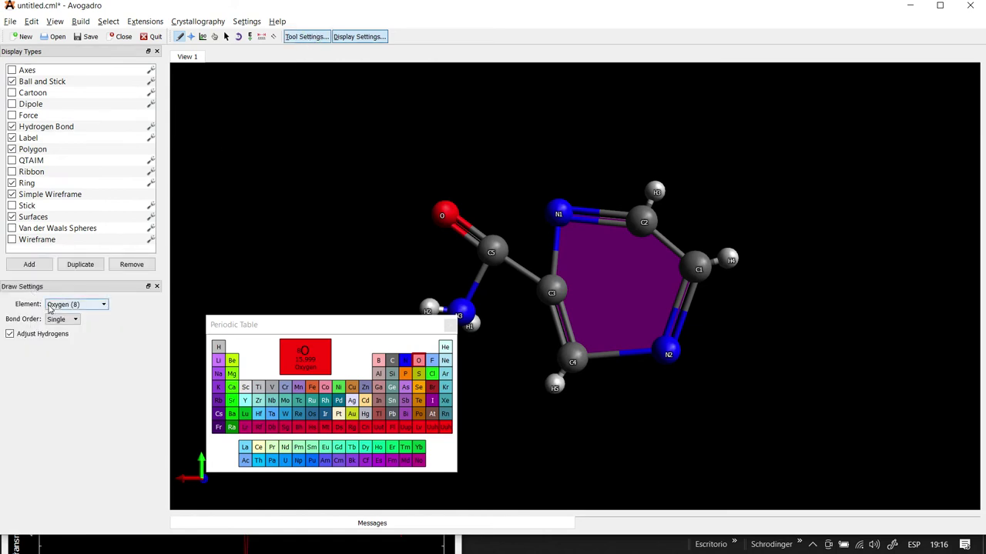
Step: Check the Google Meet chat for new messages, return to Avogadro, and close the Periodic Table window
{"action": "key", "text": "alt+Tab"}
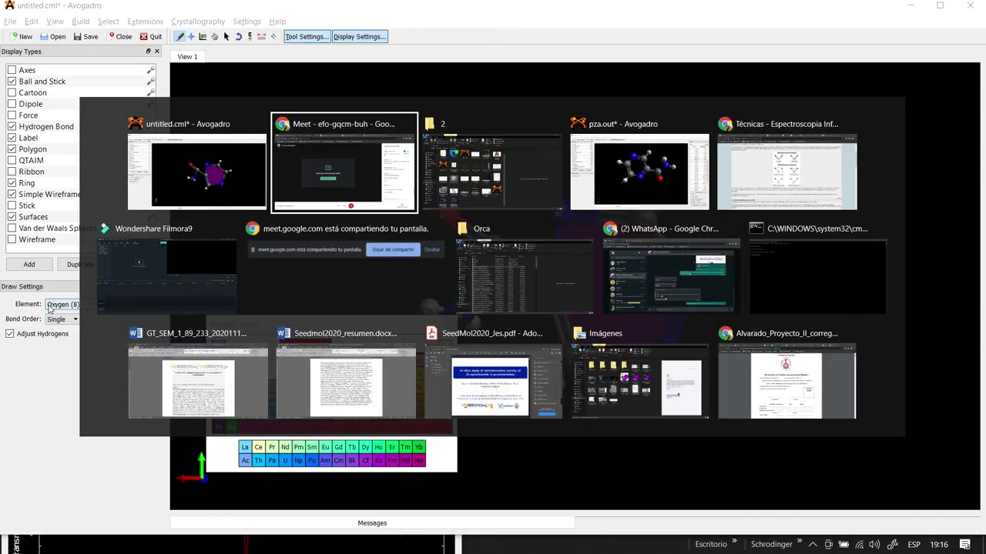
{"action": "key", "text": "alt+Tab"}
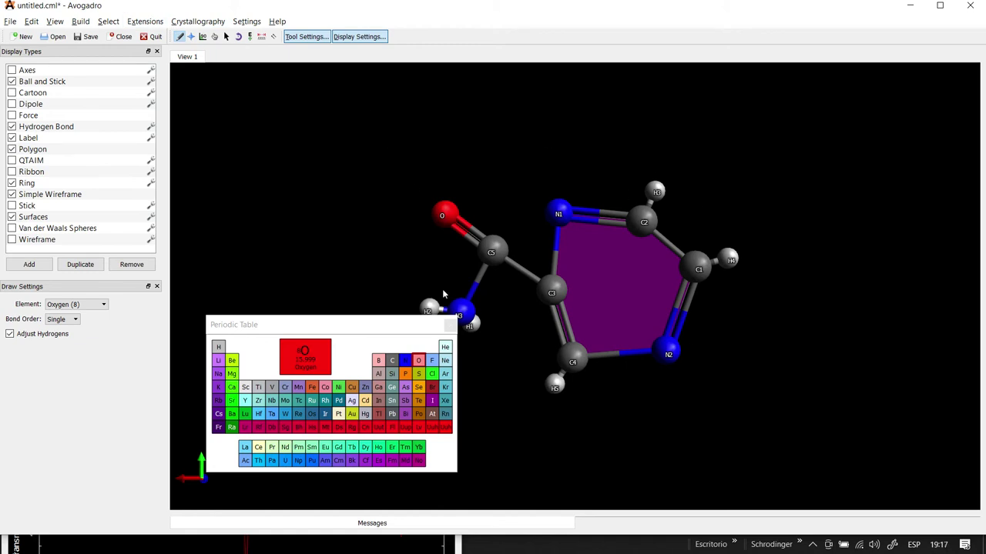
{"action": "left_click_drag", "start_coordinate": [364, 330], "coordinate": [246, 361]}
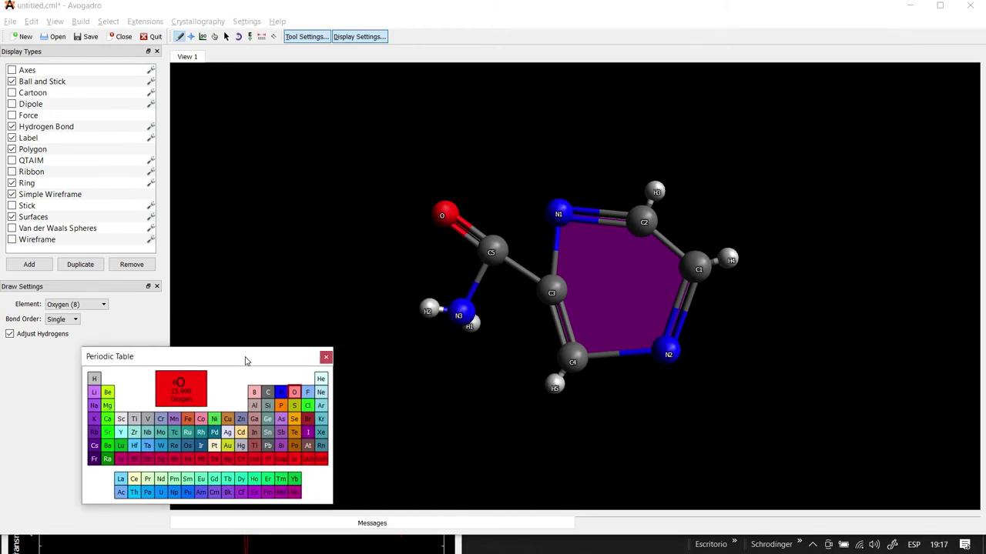
{"action": "key", "text": "alt+Tab"}
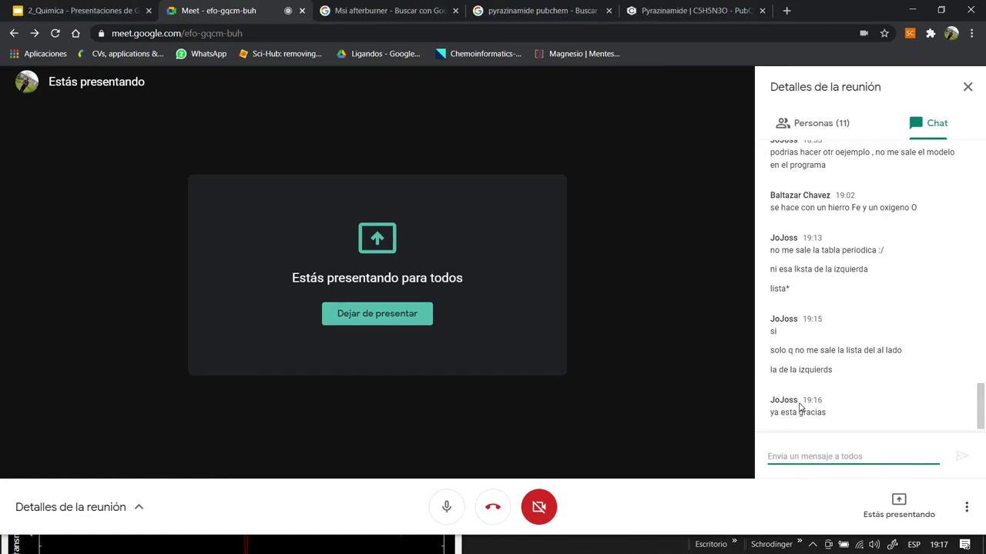
{"action": "key", "text": "alt+Tab"}
{"action": "left_click", "coordinate": [324, 358]}
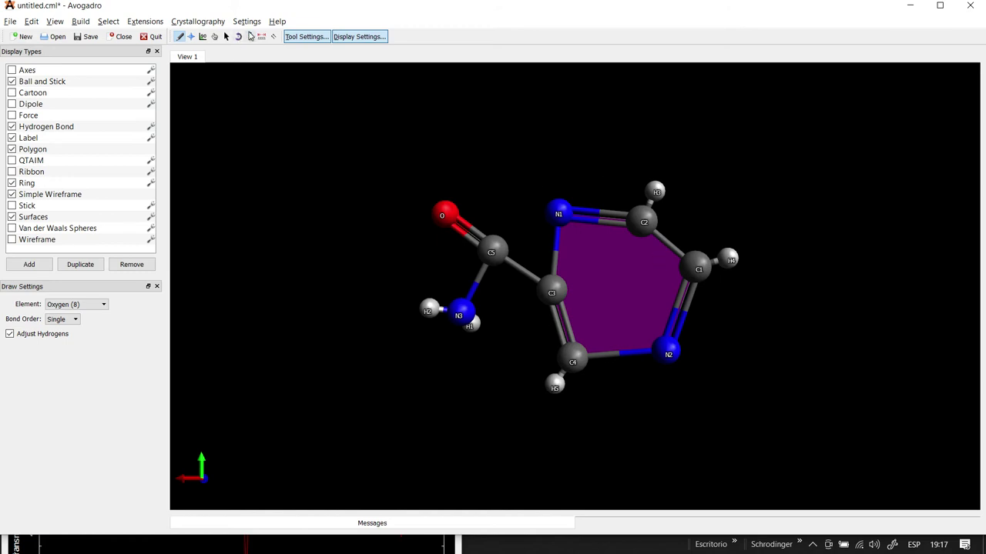
Step: Start the Auto Optimization tool on the drawn pyrazinamide with the UFF force field and turn the molecule over
{"action": "left_click", "coordinate": [249, 36]}
{"action": "left_click", "coordinate": [110, 306]}
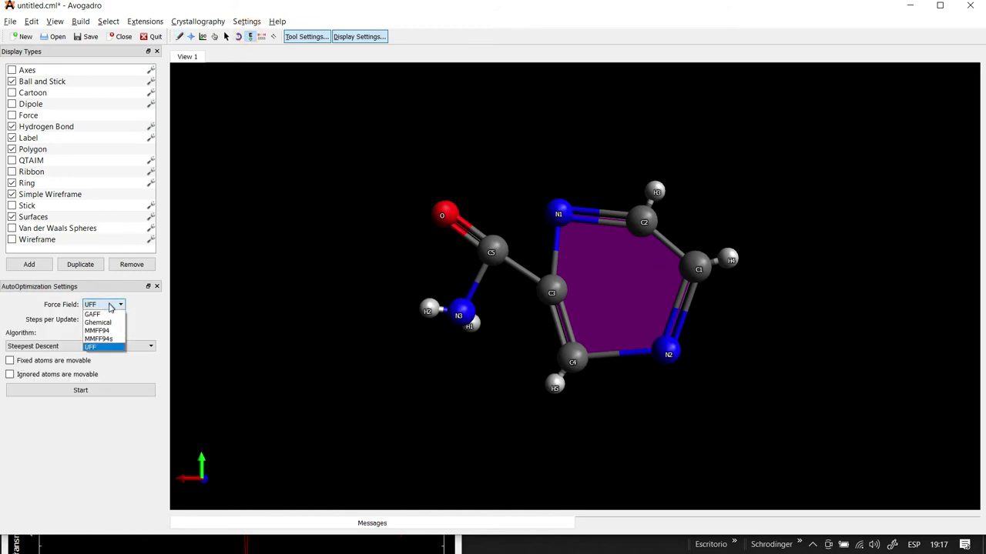
{"action": "left_click", "coordinate": [99, 346]}
{"action": "left_click", "coordinate": [106, 390]}
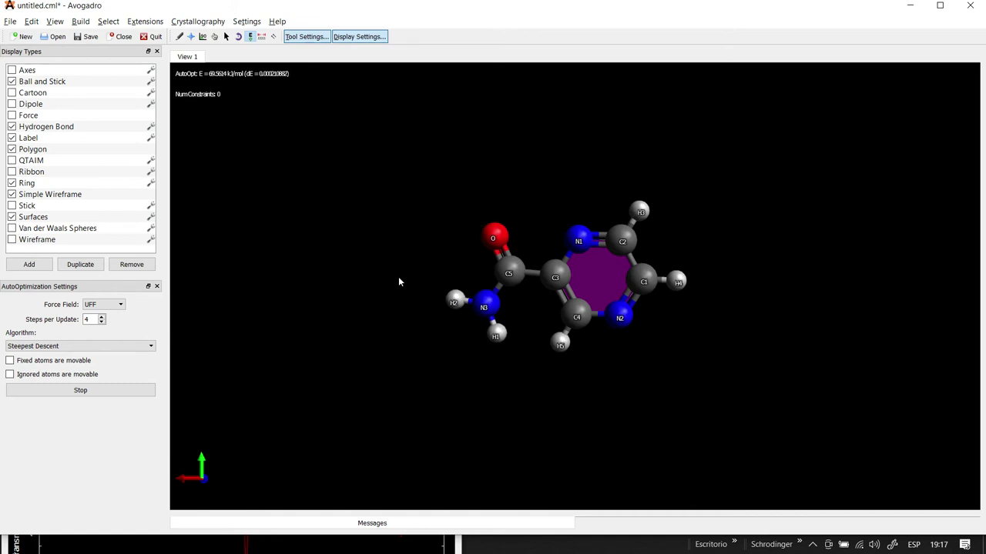
{"action": "left_click_drag", "start_coordinate": [622, 391], "coordinate": [666, 316]}
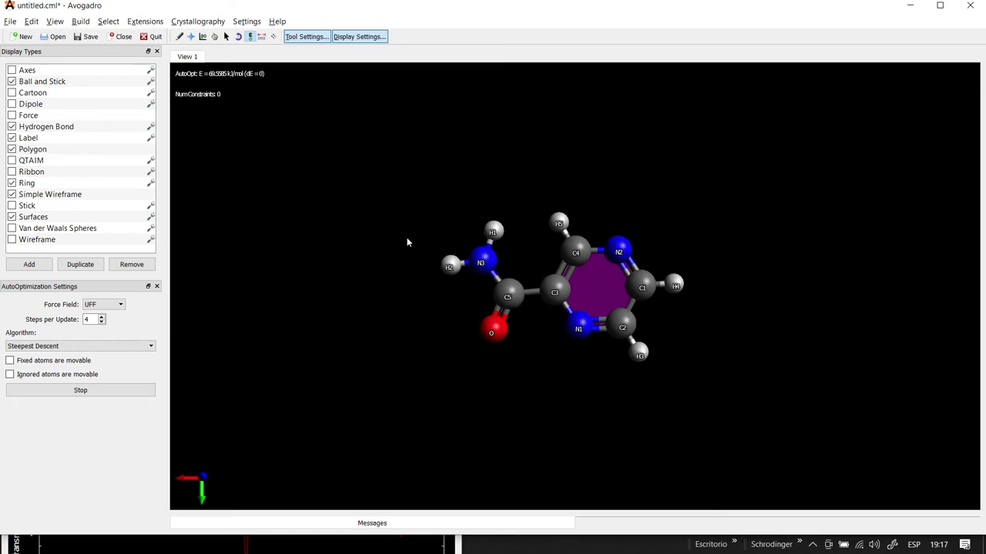
Step: Measure the C5–O and C5–N3 bond lengths in the amide group
{"action": "left_click", "coordinate": [261, 37]}
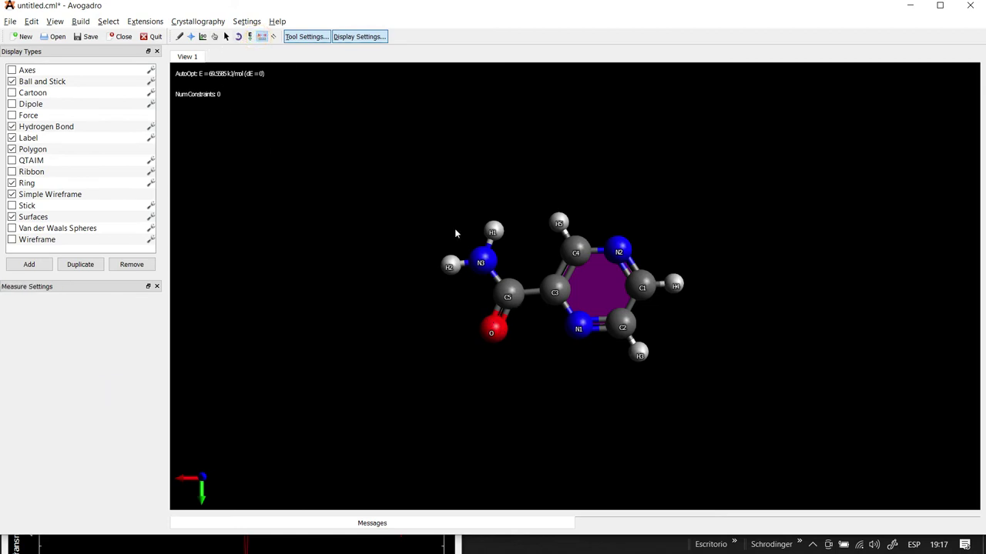
{"action": "left_click", "coordinate": [506, 295]}
{"action": "left_click", "coordinate": [492, 329]}
{"action": "left_click", "coordinate": [485, 260]}
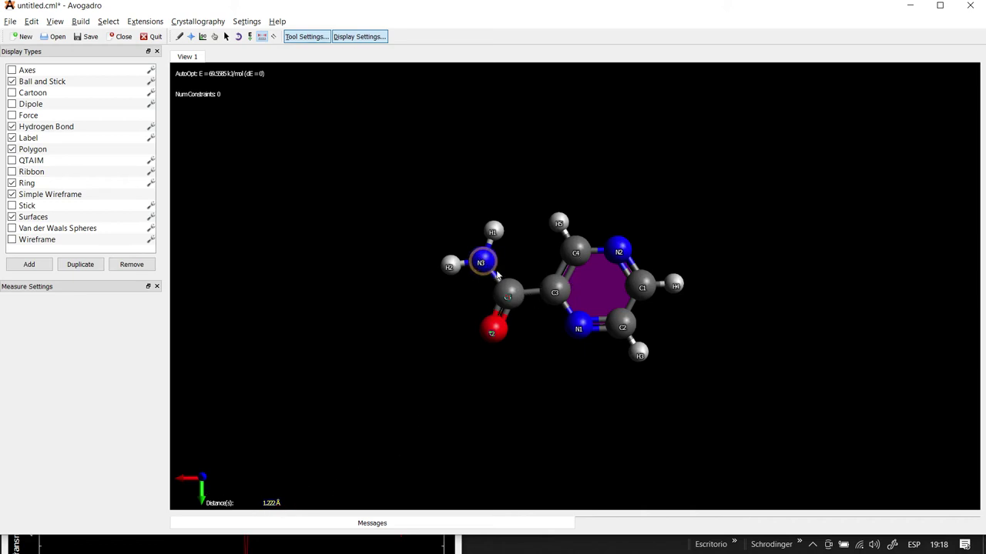
{"action": "left_click", "coordinate": [497, 328]}
{"action": "scroll", "coordinate": [509, 299], "scroll_direction": "up", "scroll_amount": 5}
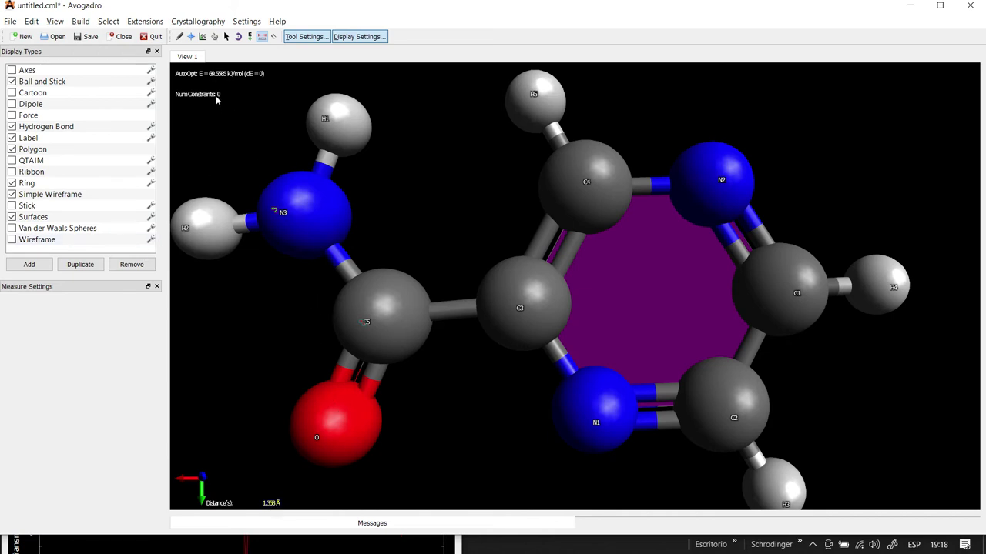
Step: Stop the running auto optimization and rotate the optimized molecule slightly
{"action": "left_click", "coordinate": [180, 37]}
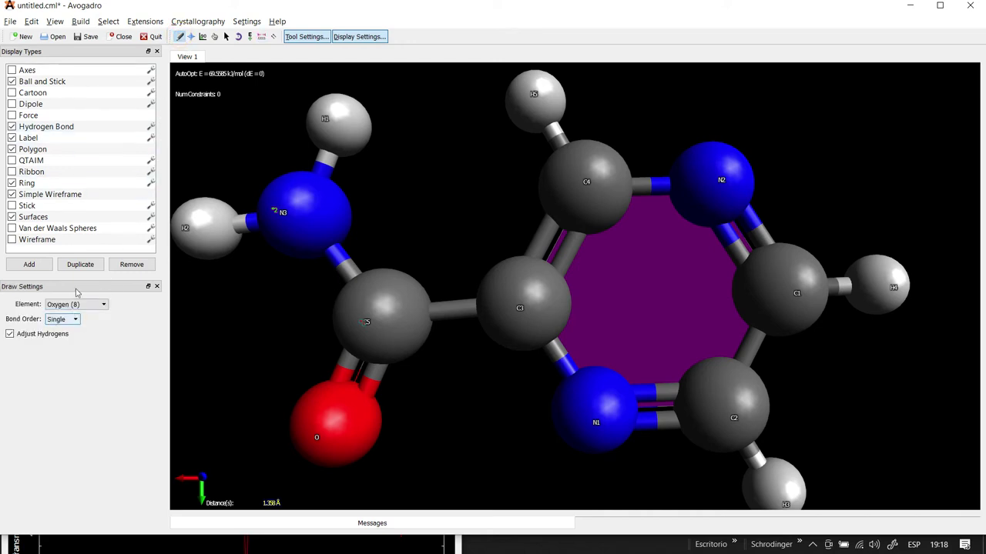
{"action": "left_click", "coordinate": [248, 37]}
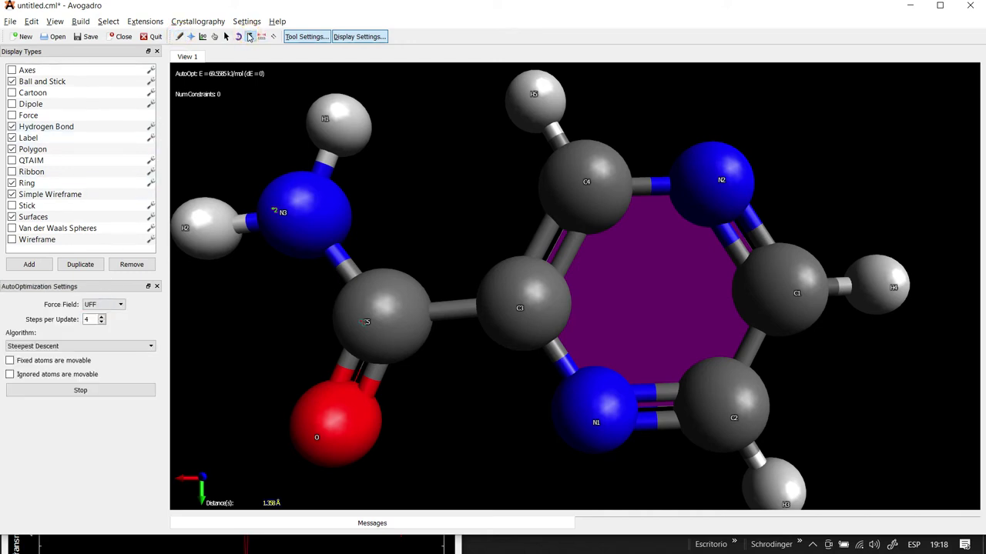
{"action": "scroll", "coordinate": [279, 359], "scroll_direction": "down", "scroll_amount": 3}
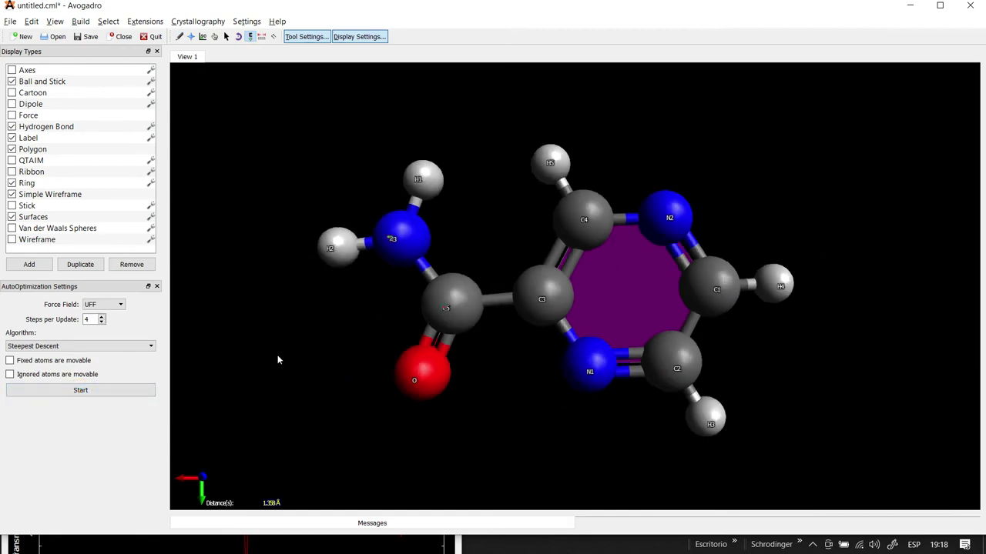
{"action": "left_click_drag", "start_coordinate": [304, 353], "coordinate": [363, 325]}
{"action": "left_click_drag", "start_coordinate": [495, 231], "coordinate": [546, 265]}
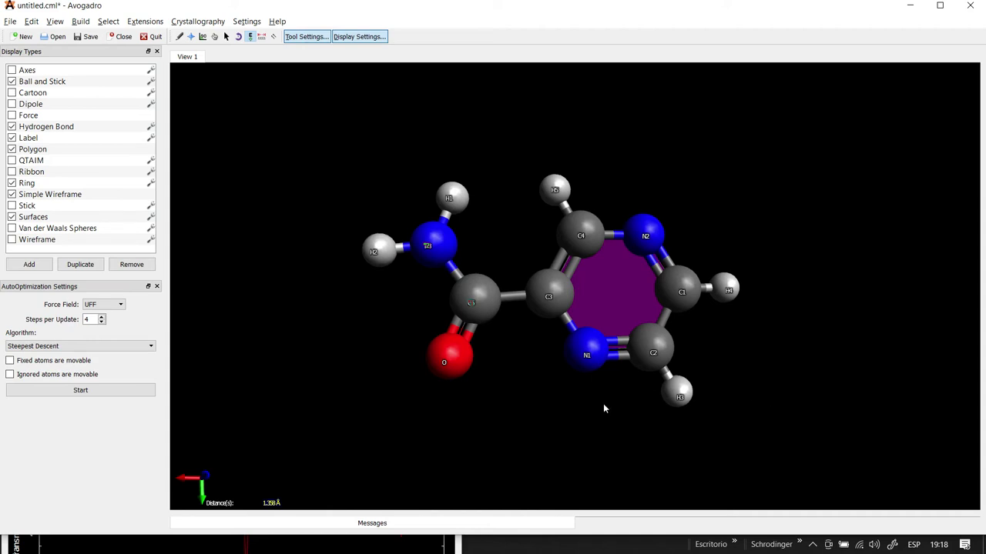
{"action": "left_click_drag", "start_coordinate": [562, 399], "coordinate": [543, 420]}
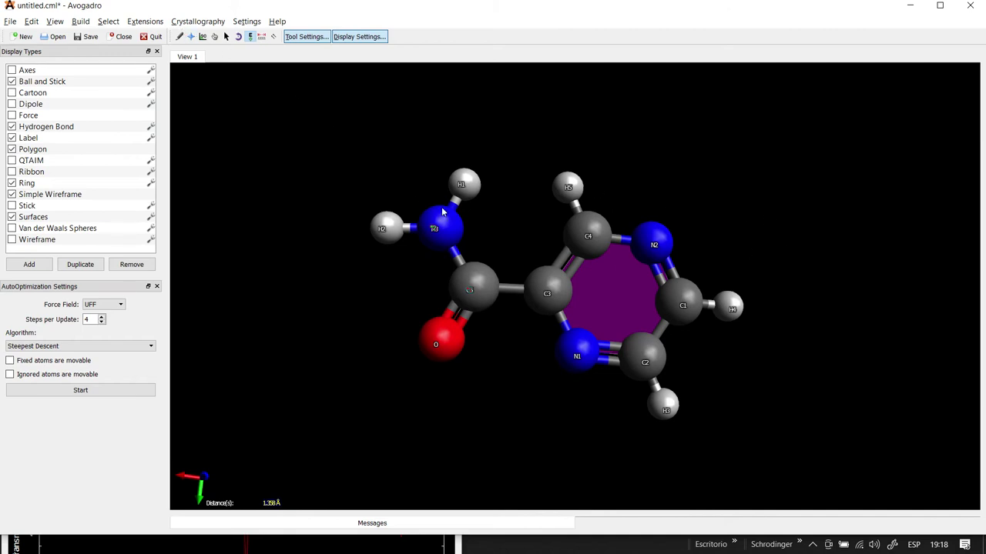
Step: Check the Google Meet chat, return to Avogadro, and show the Navigate, Manipulate and AutoOptimization settings in turn
{"action": "key", "text": "alt+Tab"}
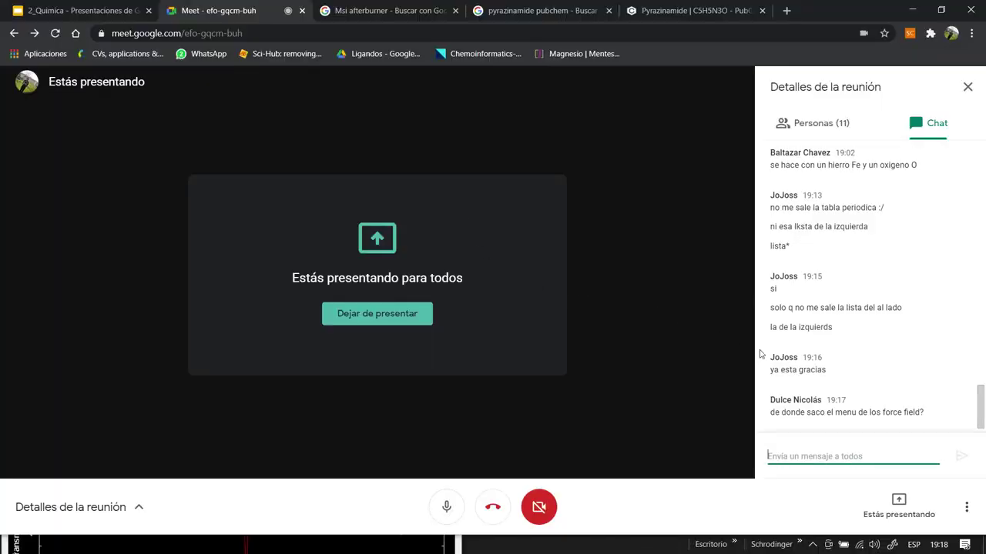
{"action": "key", "text": "alt+Tab"}
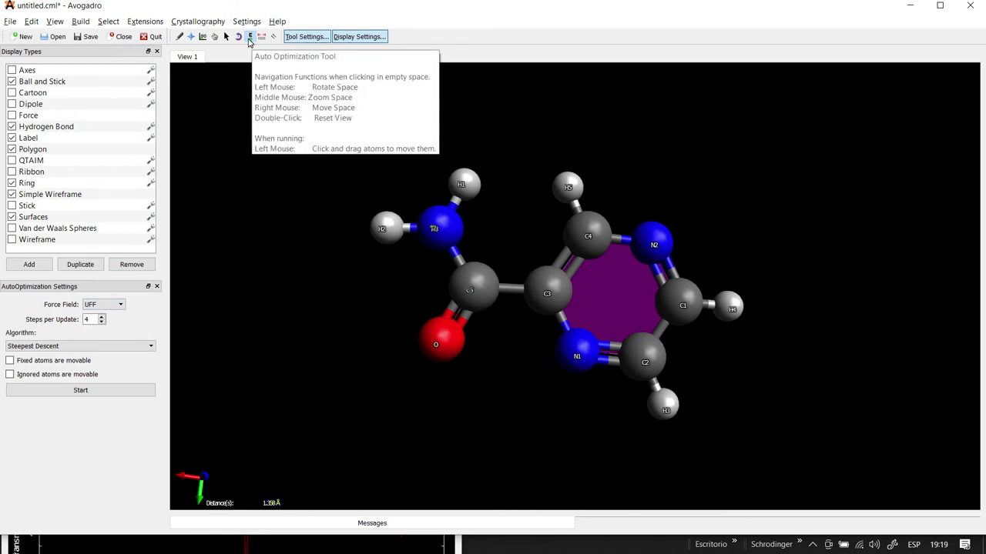
{"action": "left_click", "coordinate": [192, 37]}
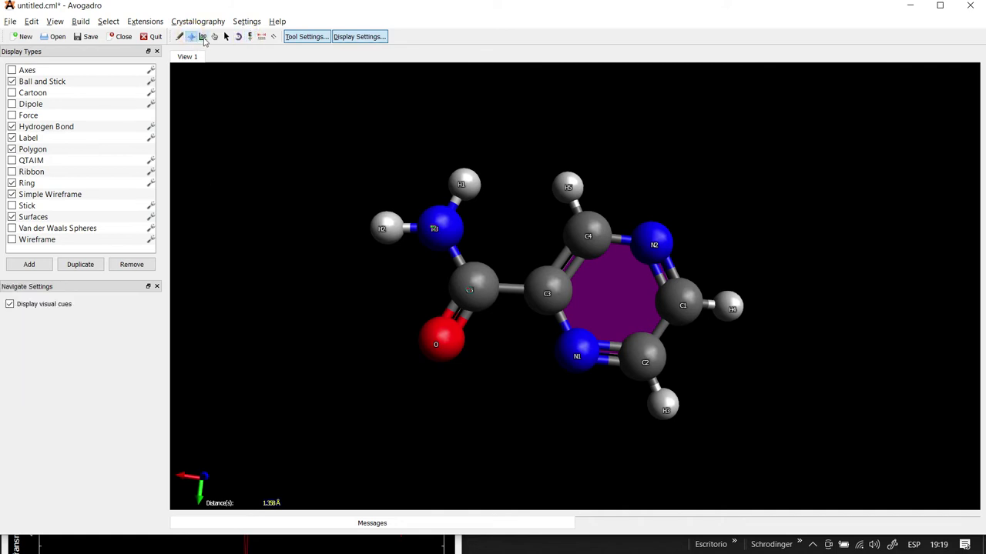
{"action": "left_click", "coordinate": [215, 38]}
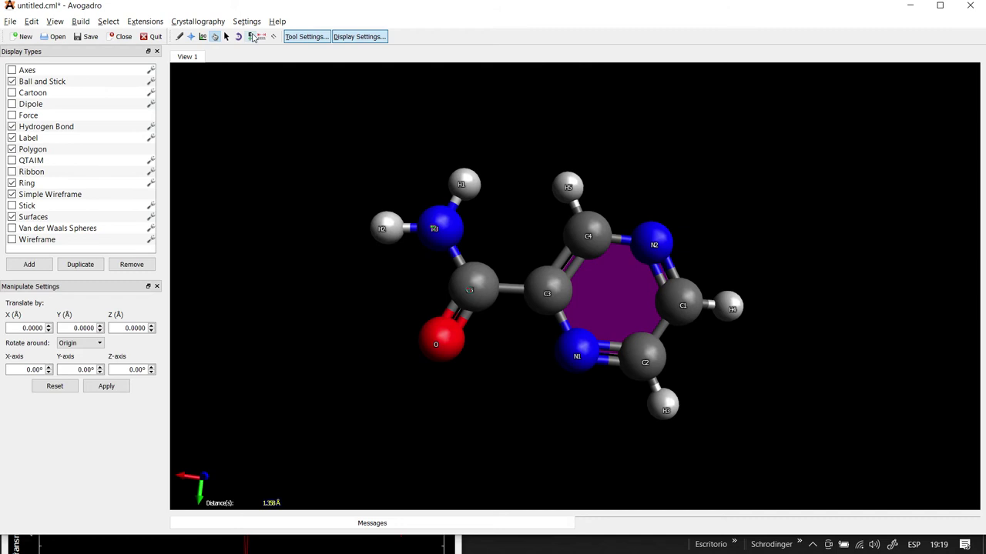
{"action": "left_click", "coordinate": [250, 37]}
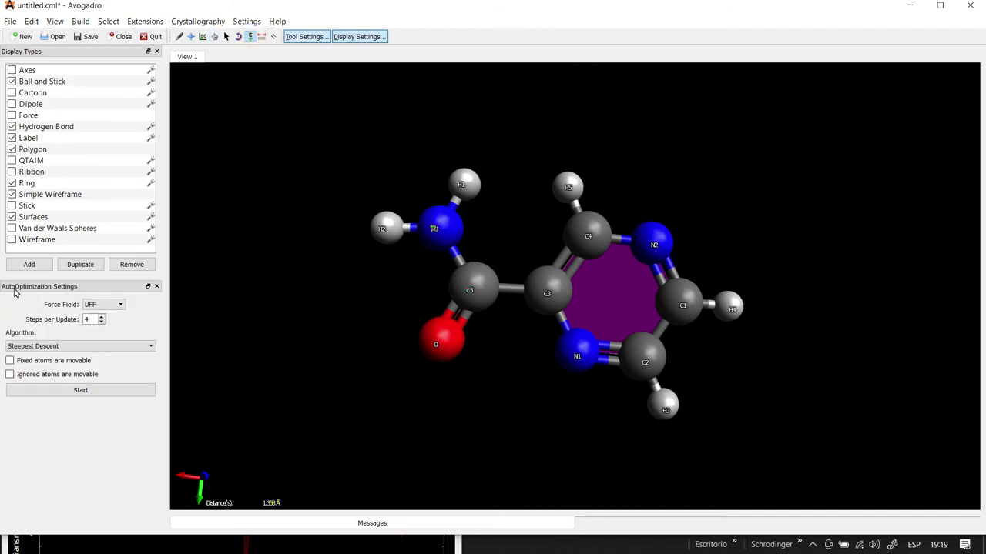
Step: Show the available force fields, keep UFF selected, and start the auto optimization again
{"action": "left_click", "coordinate": [93, 308]}
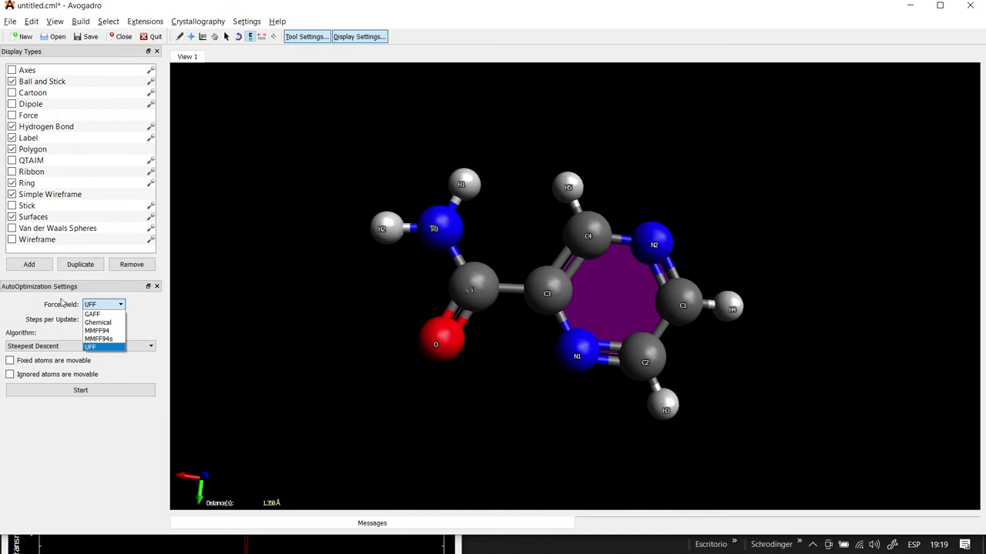
{"action": "left_click", "coordinate": [99, 347]}
{"action": "left_click", "coordinate": [120, 306]}
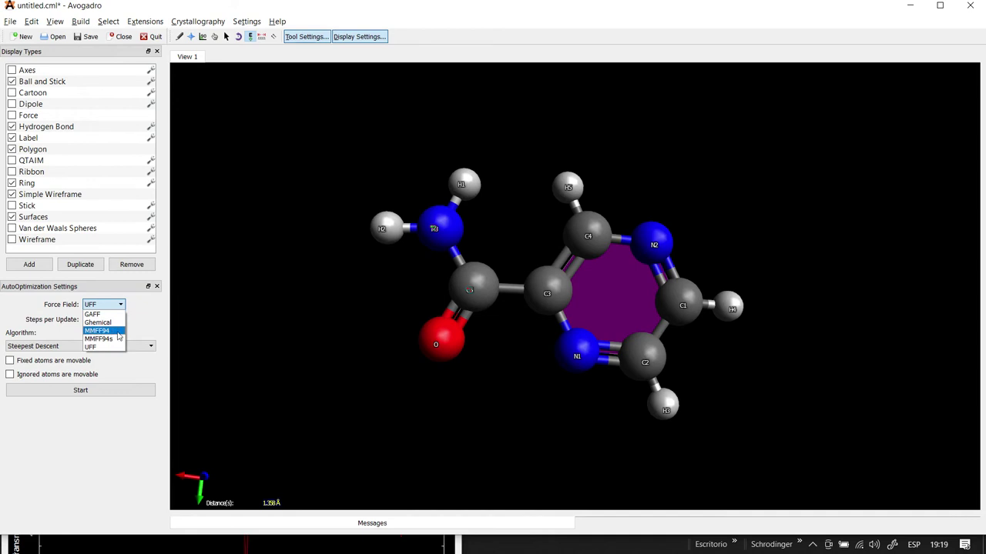
{"action": "left_click", "coordinate": [143, 308]}
{"action": "left_click", "coordinate": [104, 305]}
{"action": "left_click", "coordinate": [151, 321]}
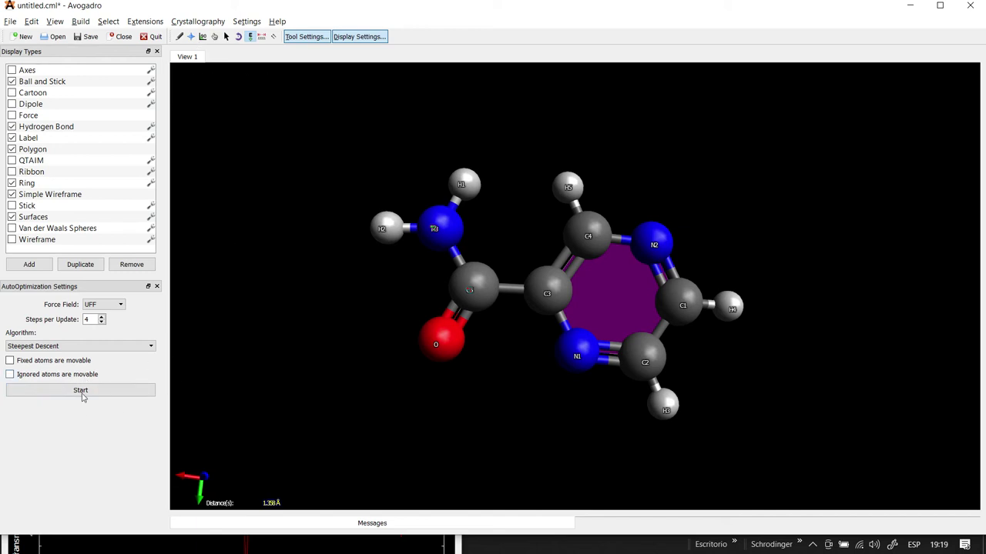
{"action": "left_click_drag", "start_coordinate": [313, 325], "coordinate": [334, 325]}
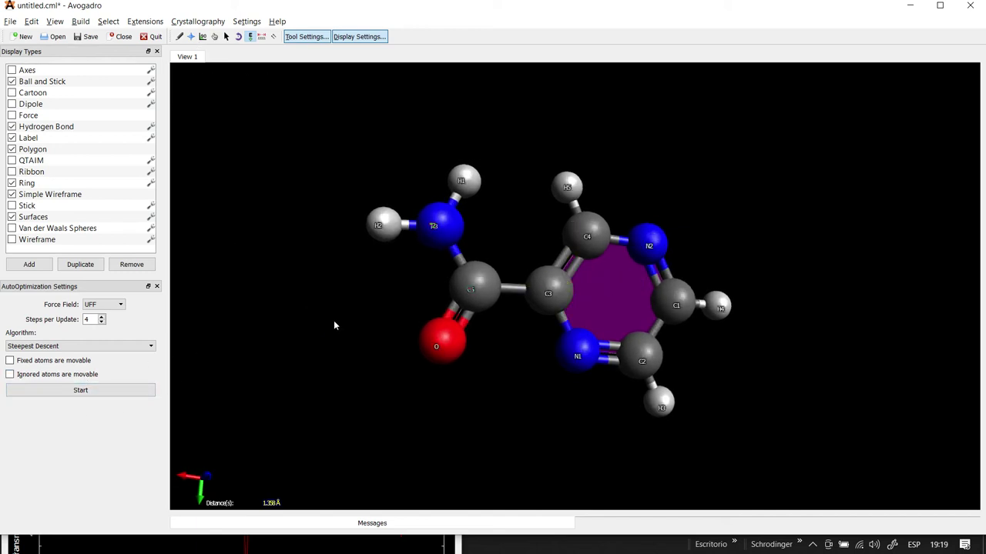
{"action": "left_click", "coordinate": [80, 390]}
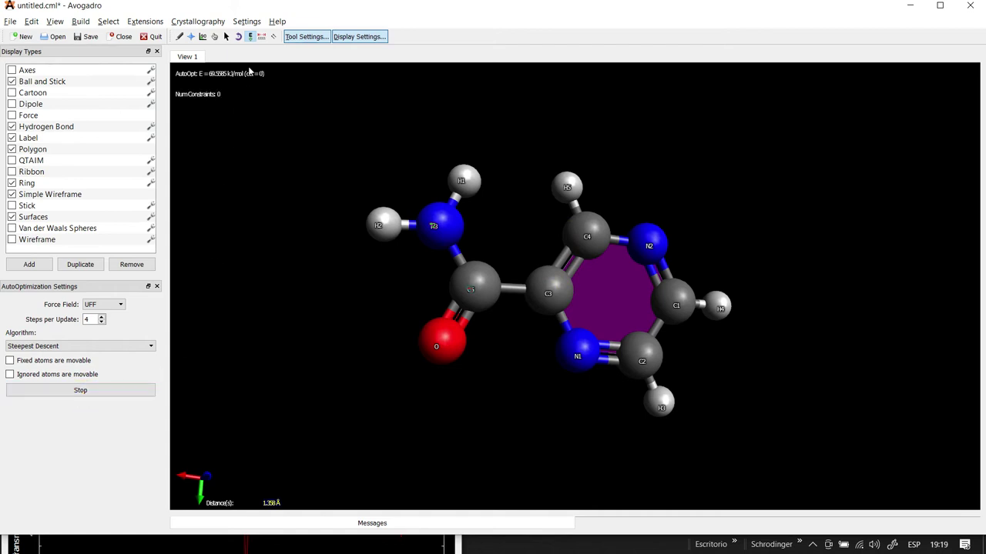
Step: Shift the molecule slightly with the Manipulate tool and stop the auto optimization
{"action": "left_click", "coordinate": [215, 37]}
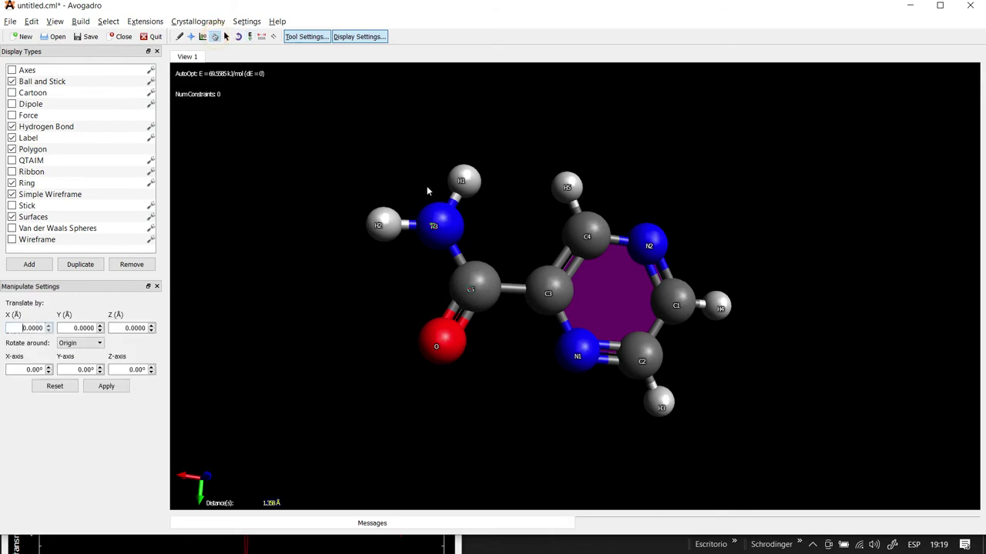
{"action": "left_click_drag", "start_coordinate": [421, 226], "coordinate": [438, 218]}
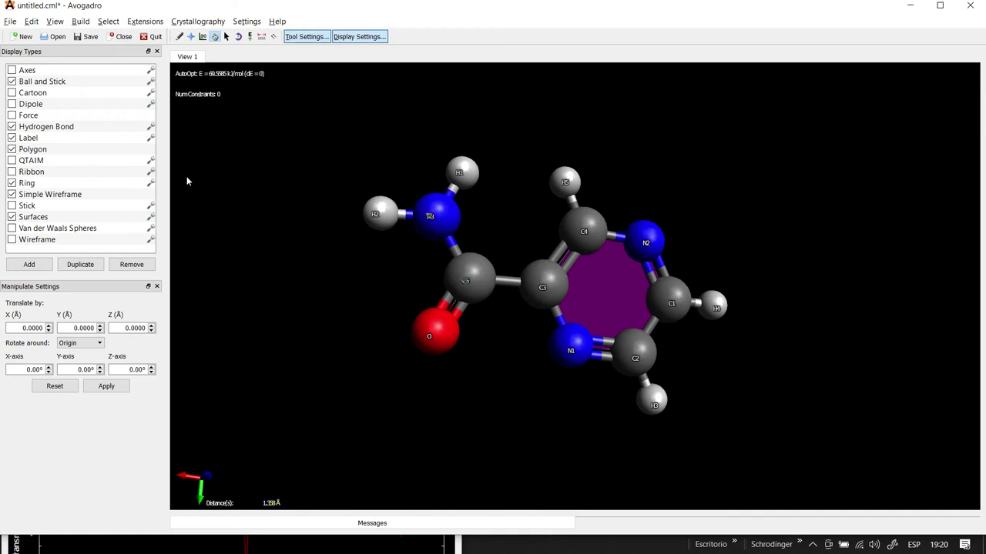
{"action": "left_click", "coordinate": [250, 37]}
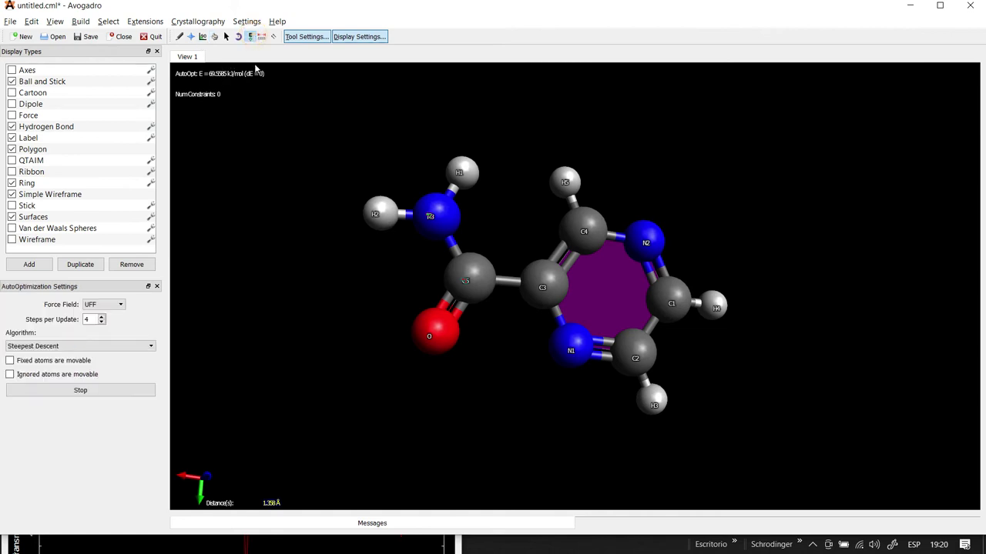
{"action": "left_click", "coordinate": [84, 391]}
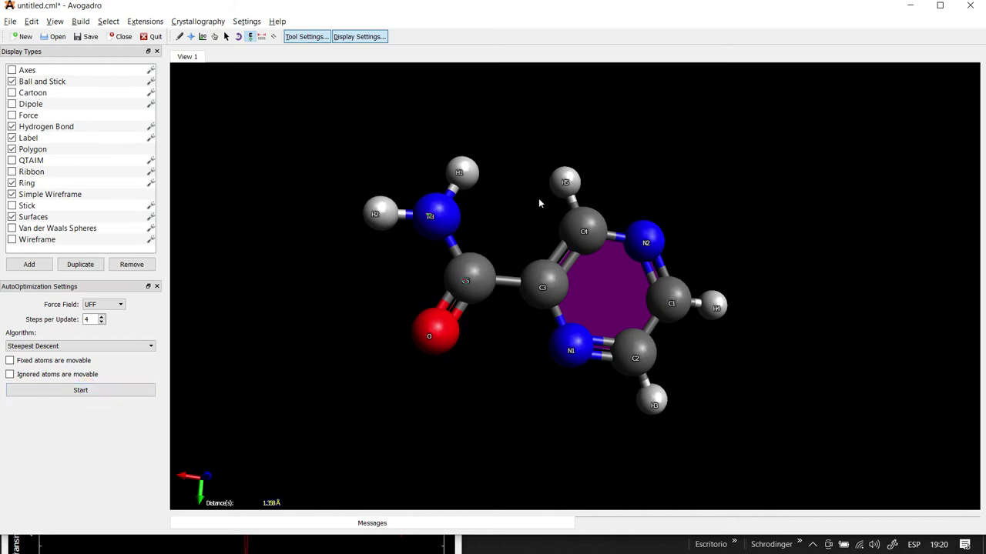
Step: Switch between Avogadro and the Google Meet window to check the chat for further student questions
{"action": "key", "text": "alt+Tab"}
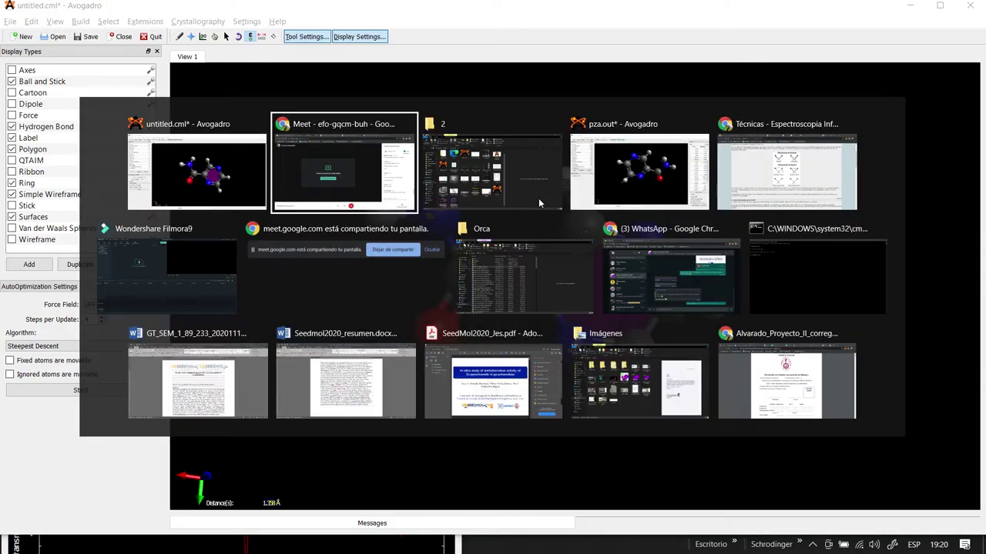
{"action": "left_click", "coordinate": [853, 451]}
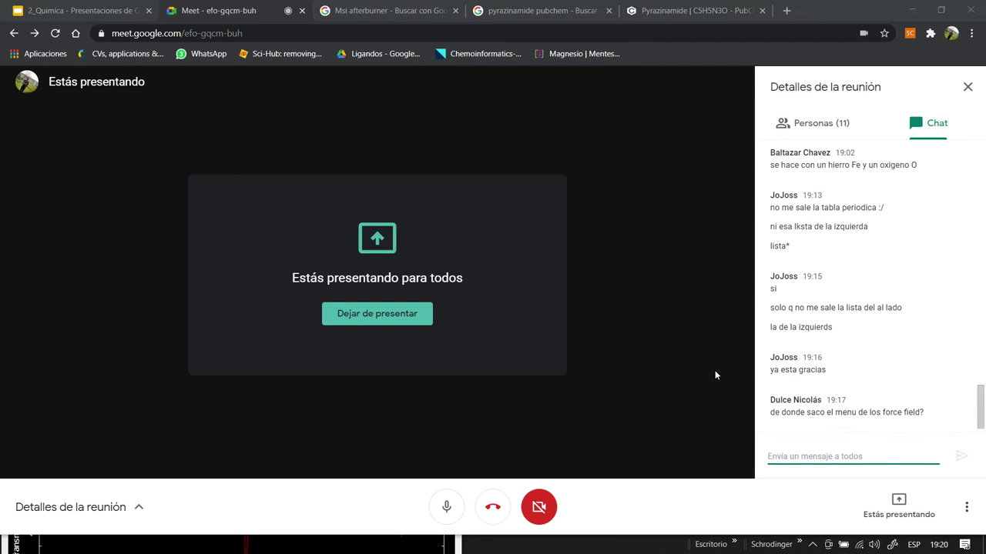
{"action": "key", "text": "alt+Tab"}
{"action": "key", "text": "alt+Tab"}
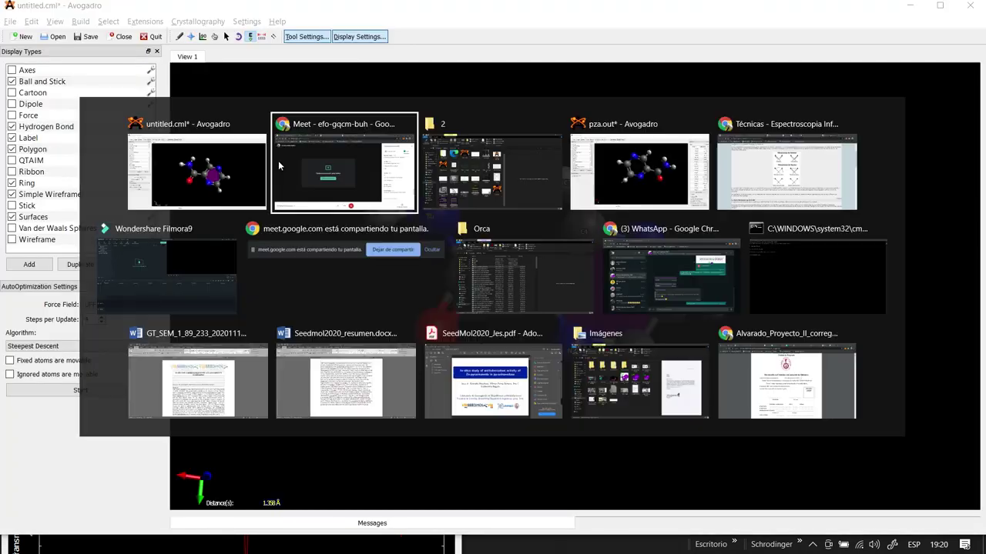
{"action": "key", "text": "alt+Tab"}
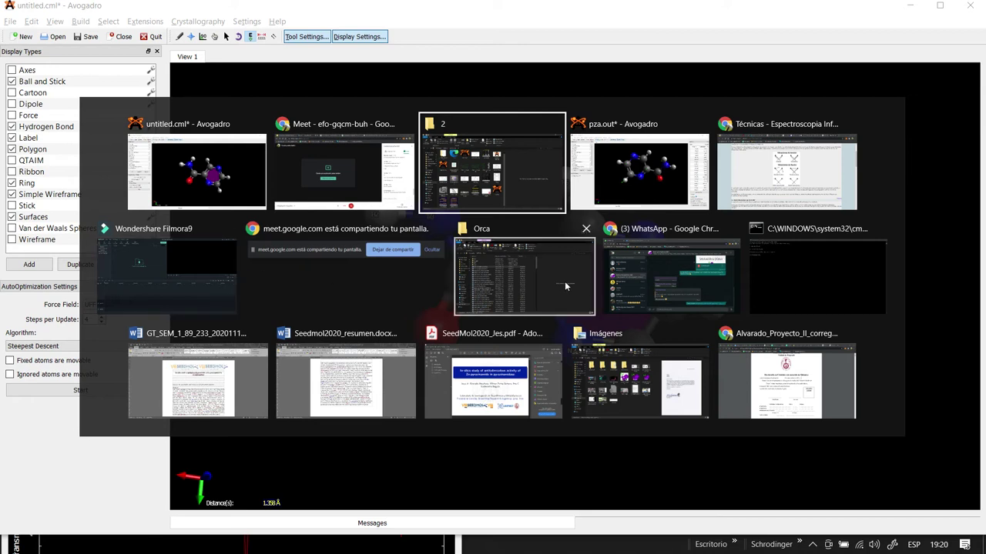
{"action": "left_click", "coordinate": [368, 184]}
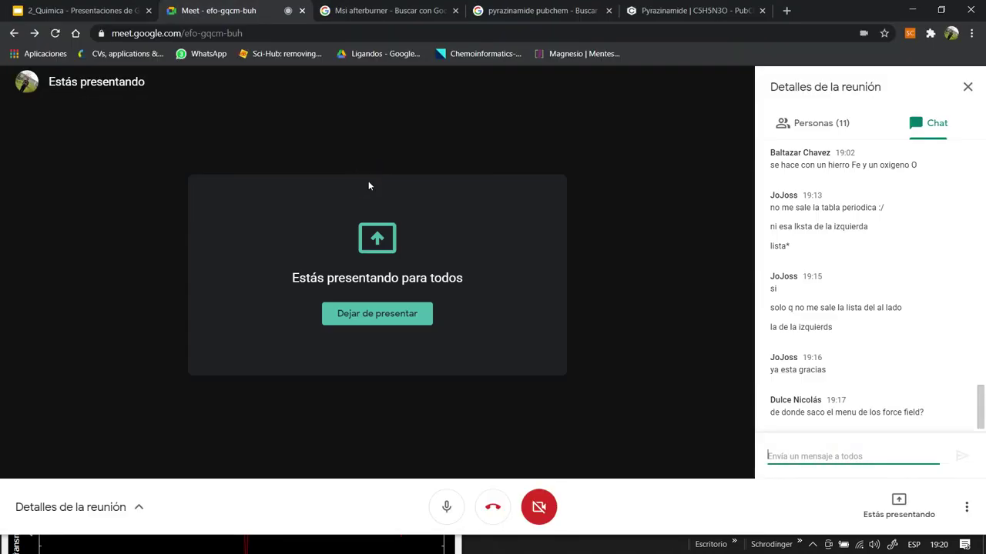
Step: Look over the molecule design slide and the Pyrazinamide compound page on PubChem in the browser
{"action": "key", "text": "ctrl+shift+Tab"}
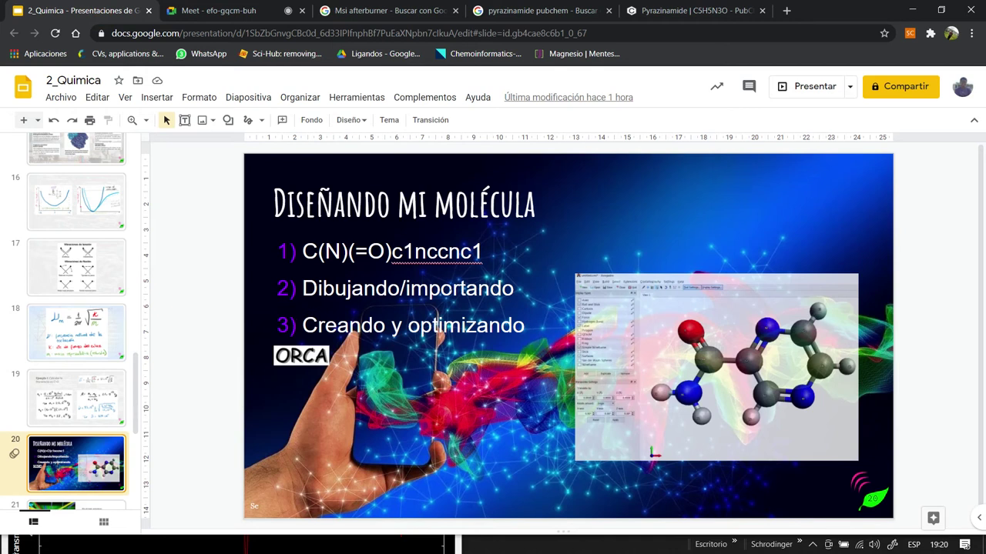
{"action": "left_click", "coordinate": [669, 10]}
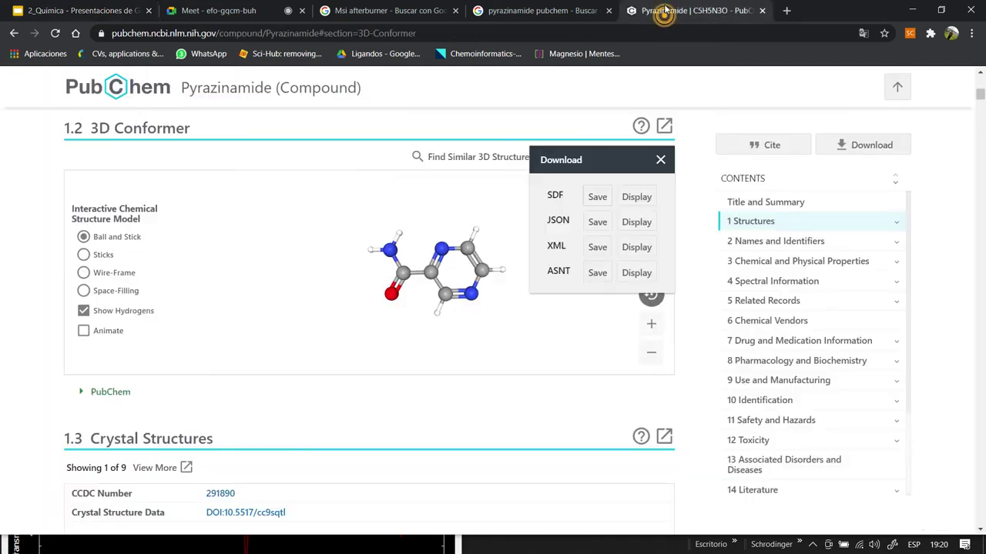
{"action": "scroll", "coordinate": [389, 118], "scroll_direction": "up", "scroll_amount": 4}
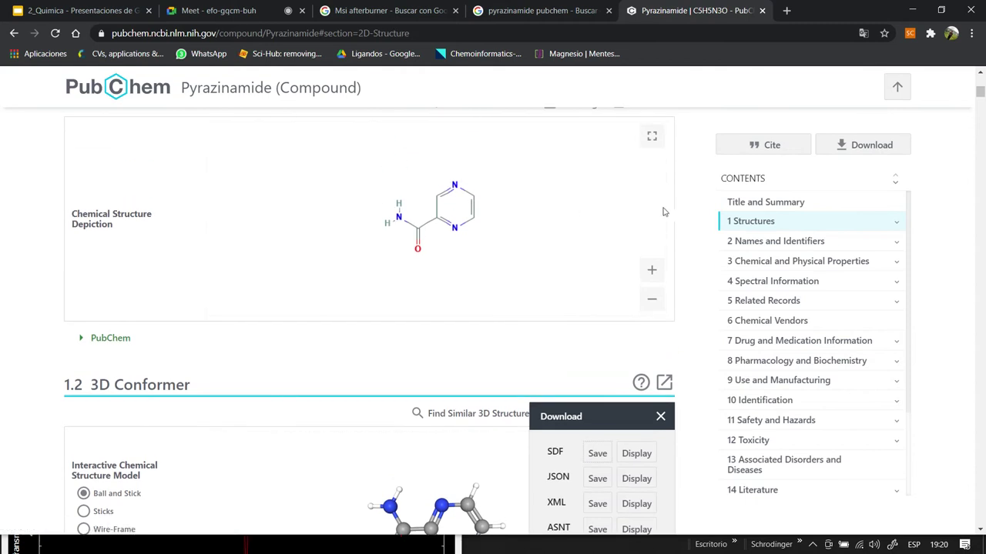
{"action": "scroll", "coordinate": [682, 218], "scroll_direction": "up", "scroll_amount": 8}
{"action": "scroll", "coordinate": [682, 217], "scroll_direction": "up", "scroll_amount": 5}
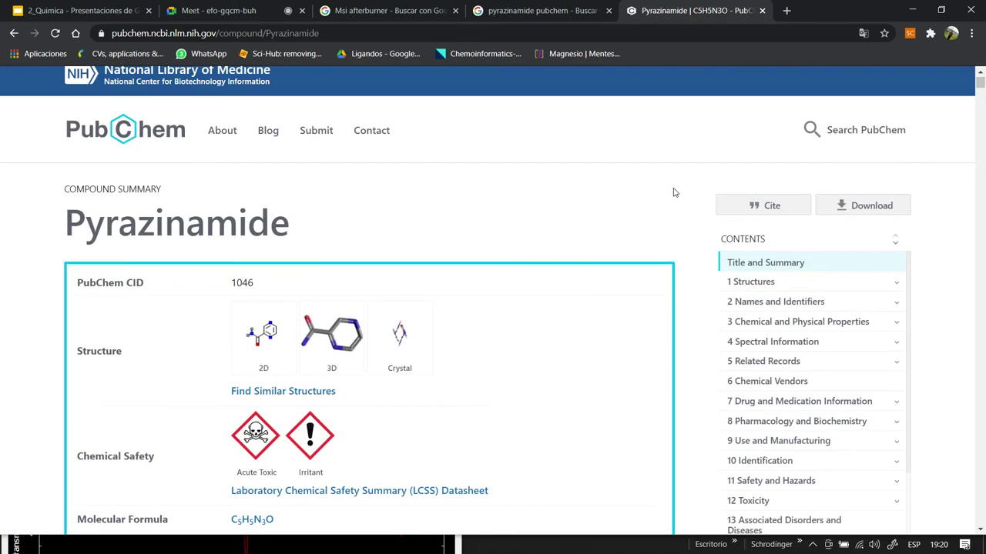
Step: Close the PubChem compound page and both Google search pages, keeping the presentation and the meeting open
{"action": "left_click", "coordinate": [761, 11]}
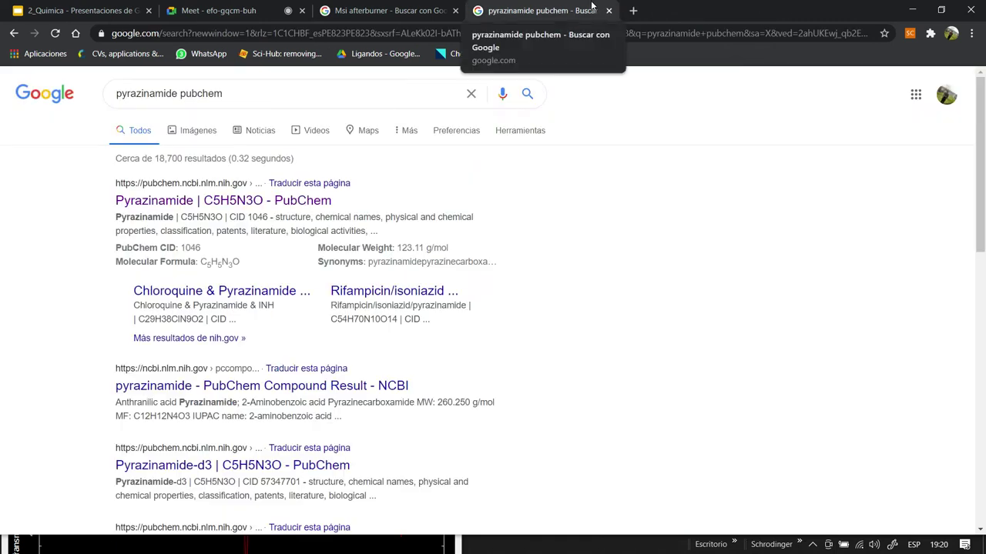
{"action": "left_click", "coordinate": [608, 11]}
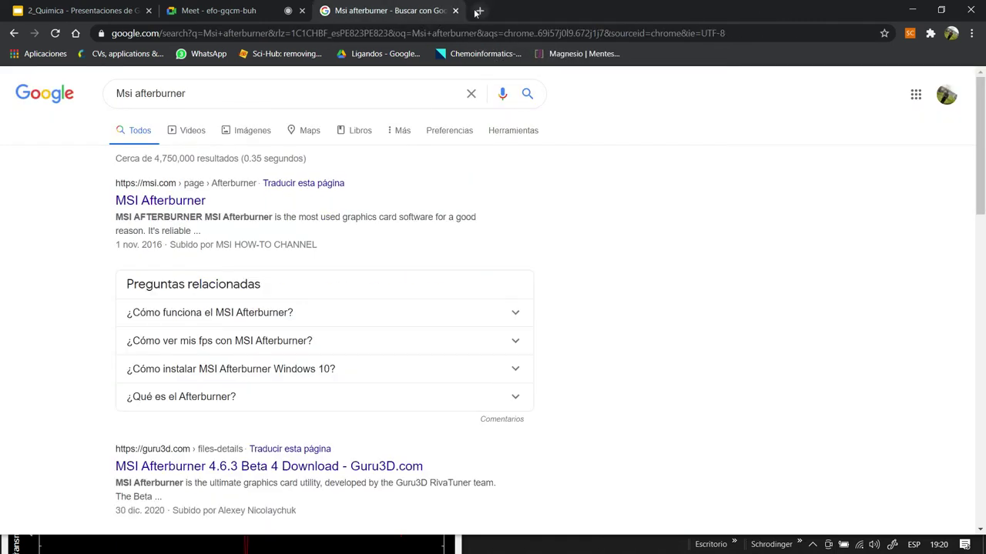
{"action": "left_click", "coordinate": [455, 10]}
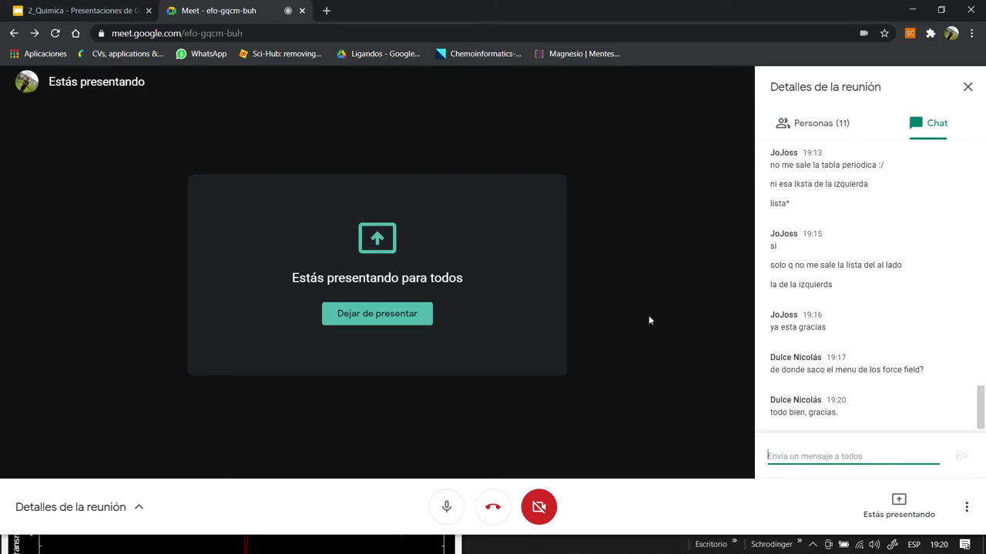
Step: Return to the 2_Quimica presentation and highlight the SMILES string C(N)(=O)c1nccnc1 on the molecule design slide
{"action": "left_click", "coordinate": [84, 11]}
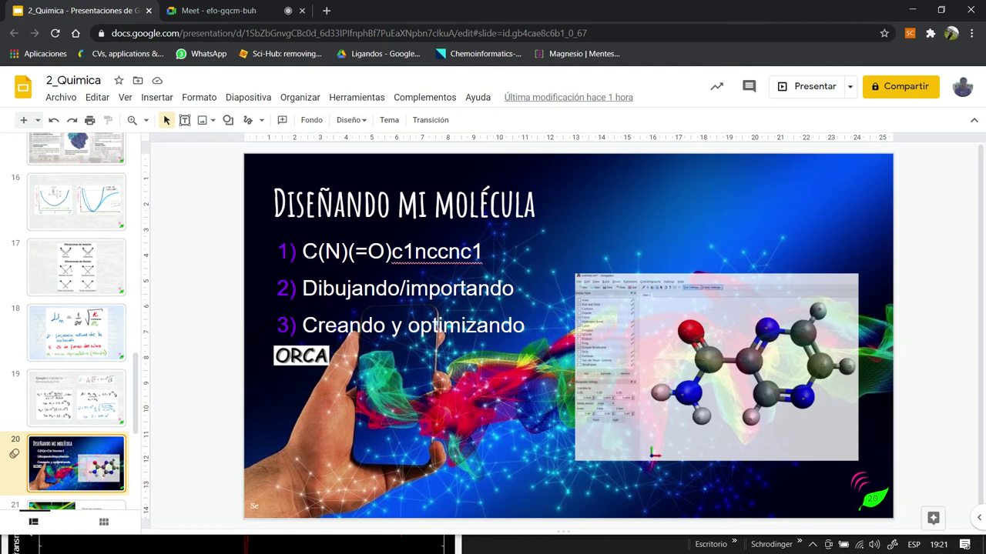
{"action": "left_click_drag", "start_coordinate": [303, 252], "coordinate": [478, 251]}
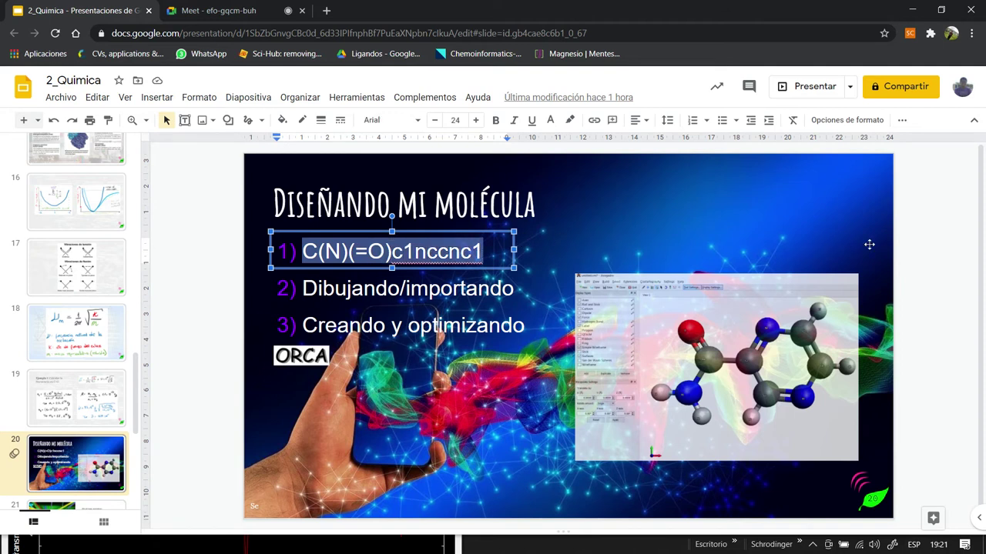
{"action": "left_click", "coordinate": [363, 255]}
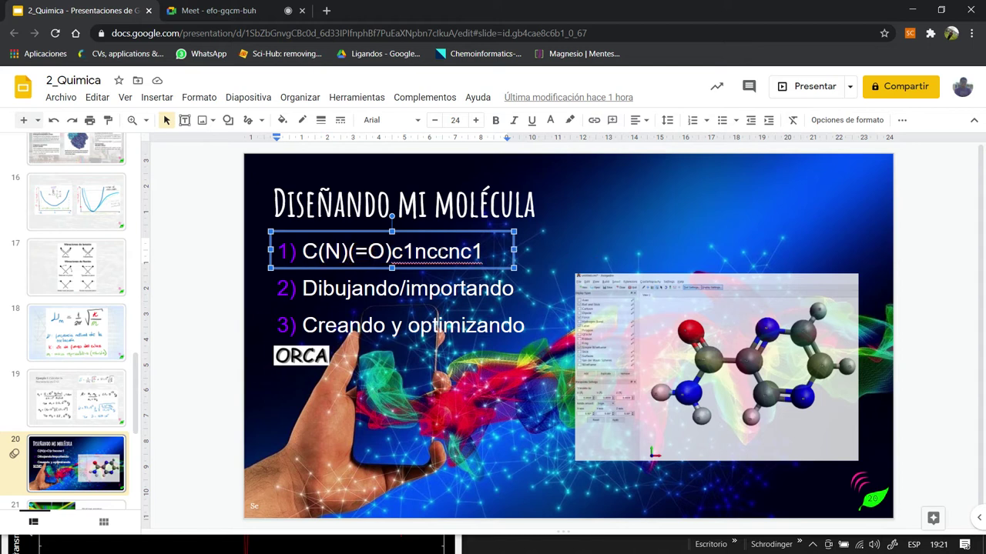
Step: Switch to Avogadro and close the window containing the untitled pyrazinamide model
{"action": "key", "text": "alt+Tab"}
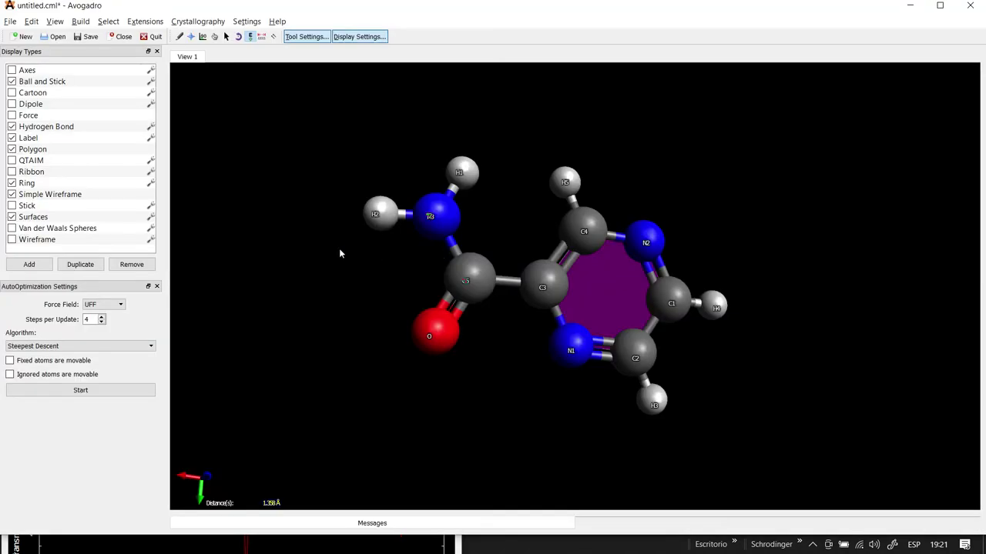
{"action": "left_click", "coordinate": [342, 289]}
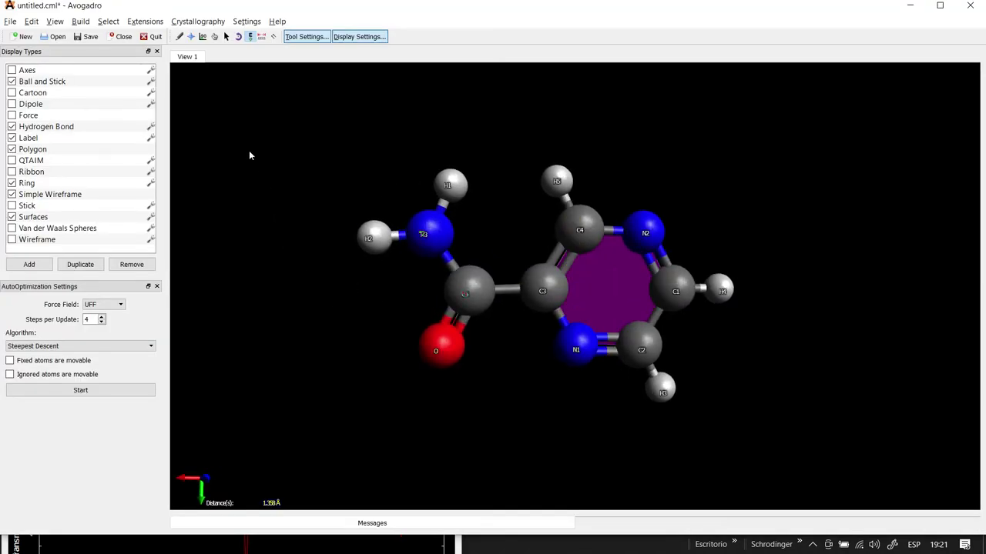
{"action": "left_click", "coordinate": [970, 6]}
{"action": "left_click", "coordinate": [539, 294]}
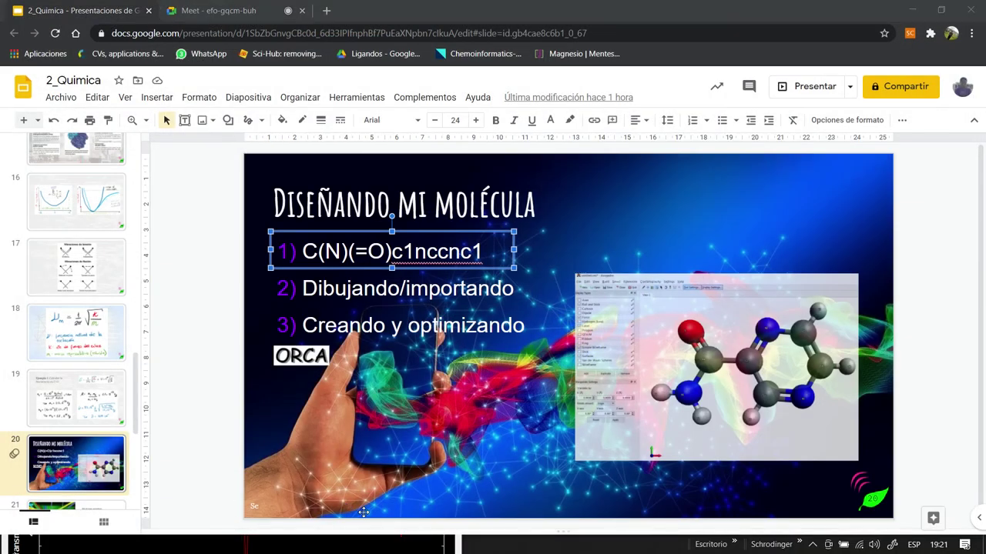
Step: Launch Avogadro again with an empty document
{"action": "key", "text": "alt+Tab"}
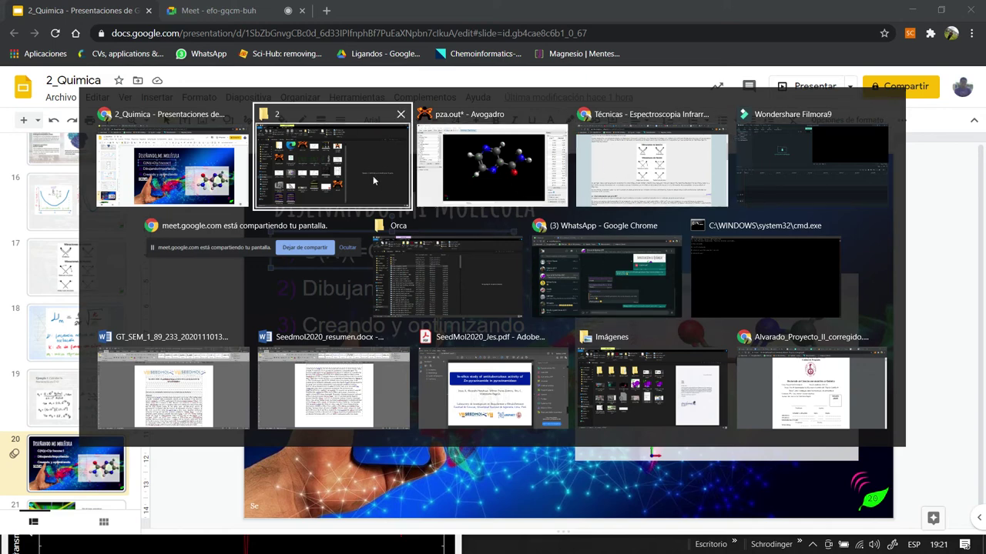
{"action": "key", "text": "Escape"}
{"action": "key", "text": "super"}
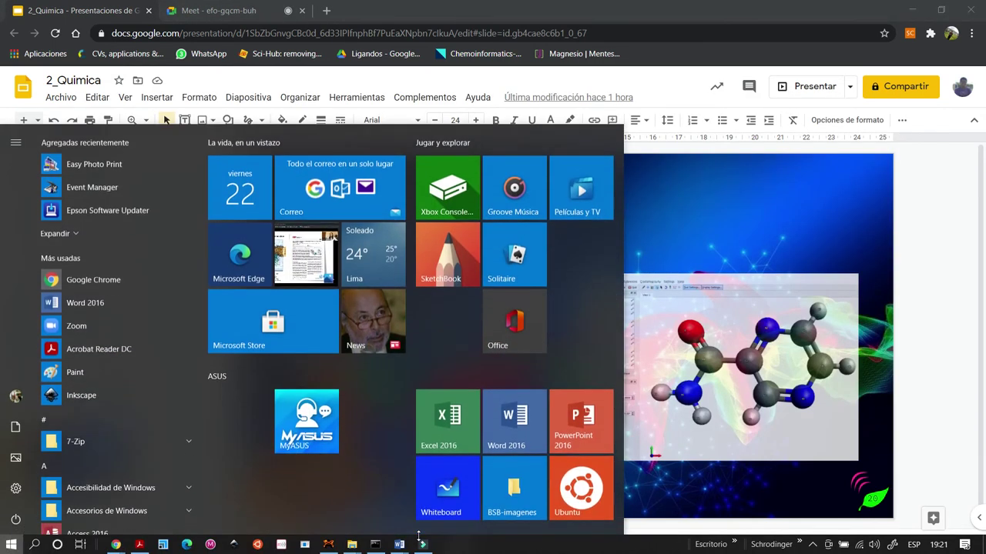
{"action": "type", "text": "av"}
{"action": "key", "text": "Return"}
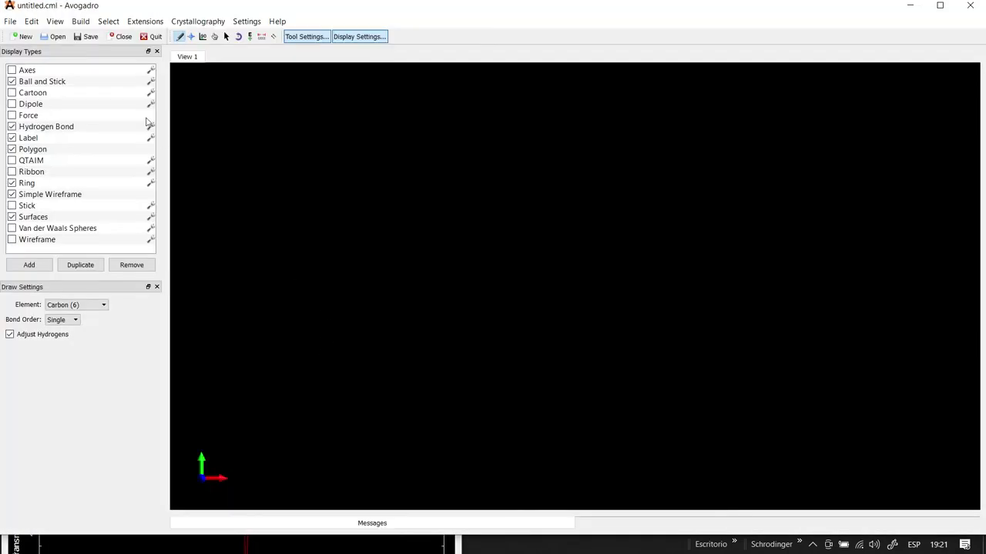
Step: Browse the categories of the built-in fragment library, from alcohols down to thiols
{"action": "left_click", "coordinate": [77, 22]}
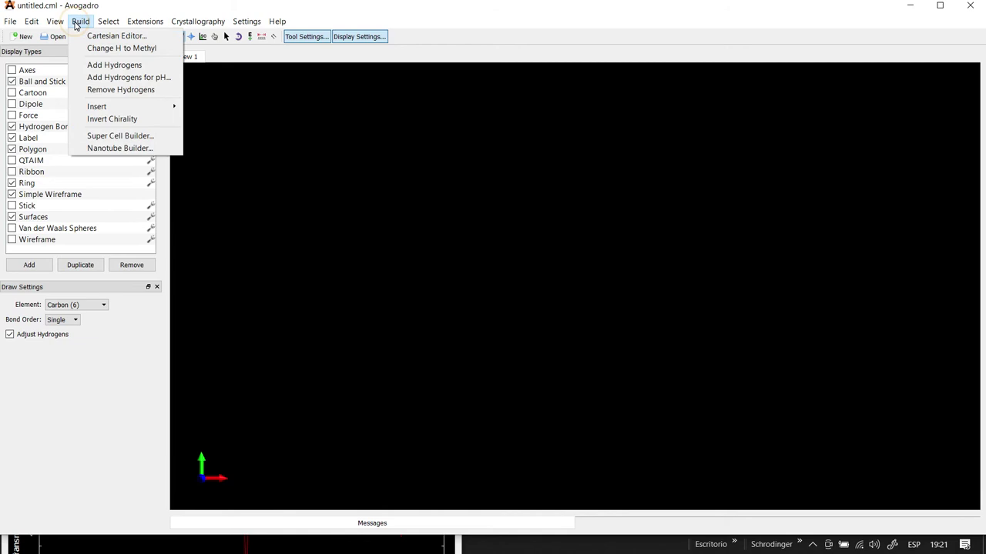
{"action": "mouse_move", "coordinate": [98, 108]}
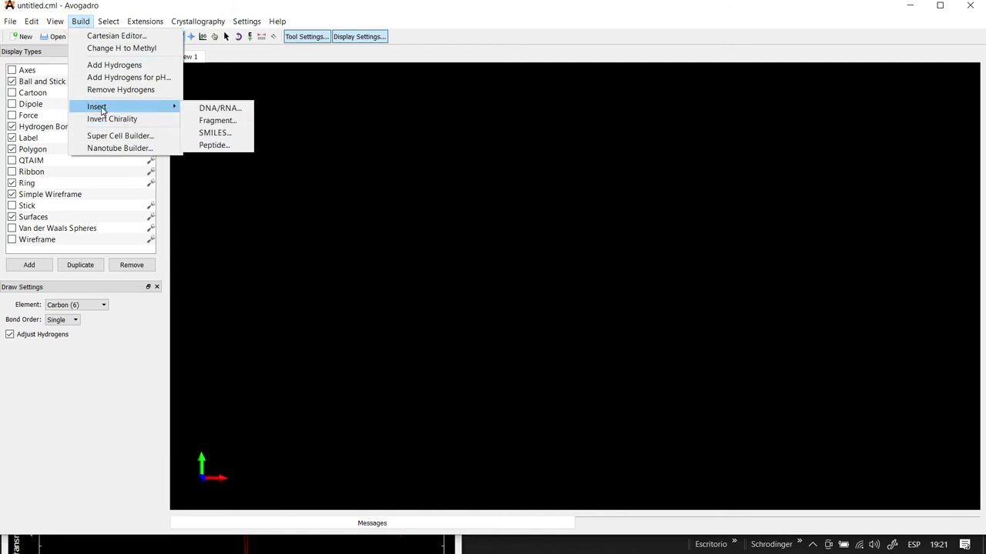
{"action": "left_click", "coordinate": [206, 122]}
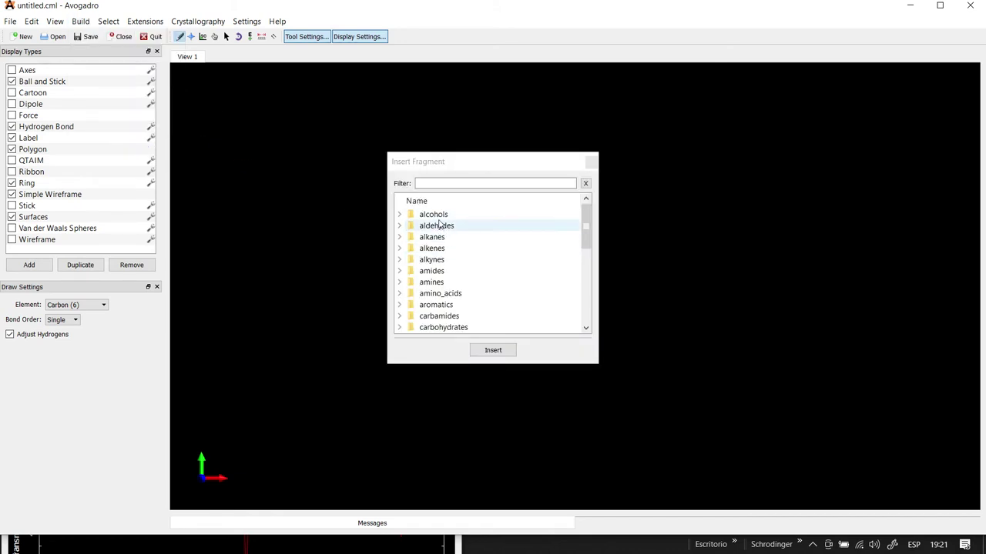
{"action": "scroll", "coordinate": [452, 297], "scroll_direction": "down", "scroll_amount": 3}
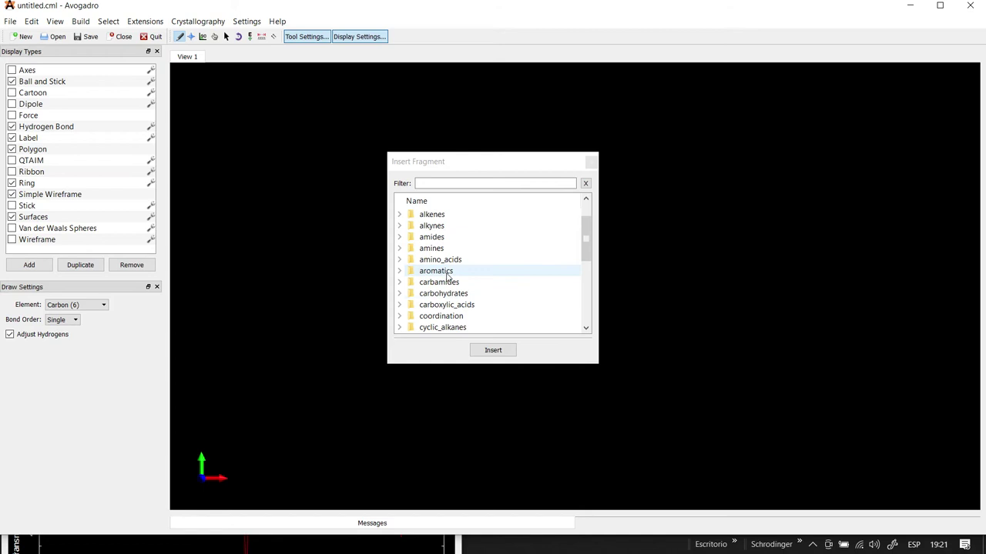
{"action": "scroll", "coordinate": [443, 308], "scroll_direction": "down", "scroll_amount": 3}
{"action": "scroll", "coordinate": [442, 286], "scroll_direction": "down", "scroll_amount": 4}
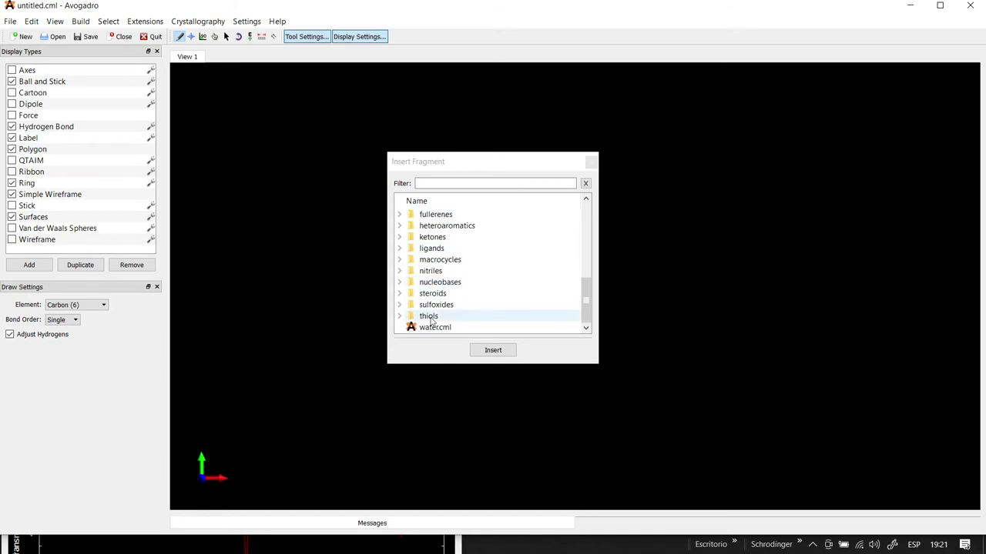
Step: Insert a formaldehyde molecule from the SMILES string C=O, replacing the string already in the entry field
{"action": "left_click", "coordinate": [116, 21]}
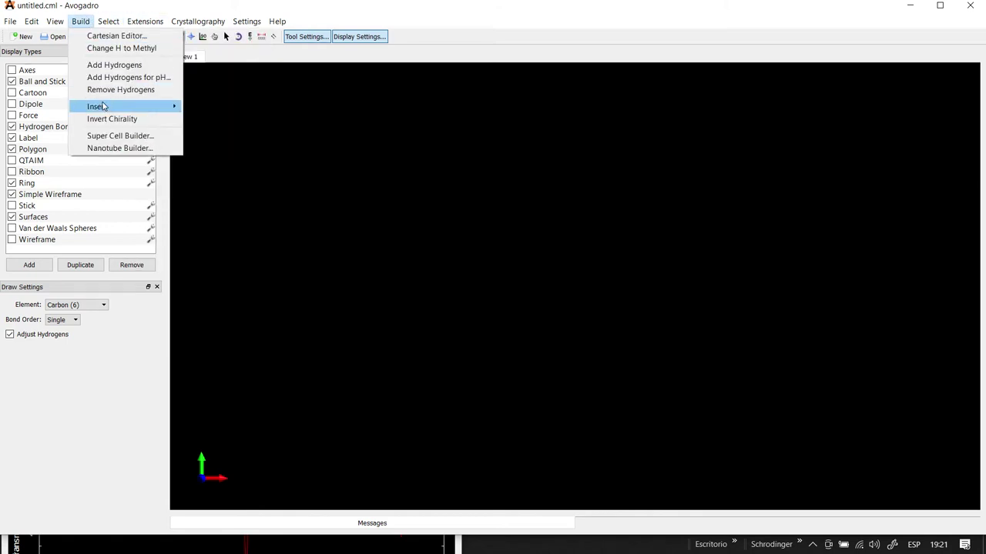
{"action": "mouse_move", "coordinate": [107, 106]}
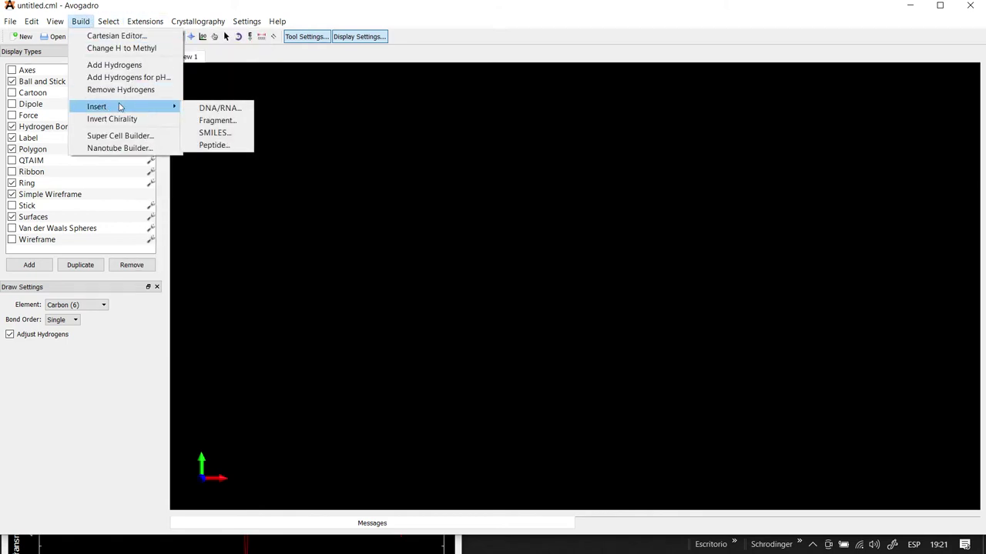
{"action": "left_click", "coordinate": [216, 136]}
{"action": "left_click_drag", "start_coordinate": [485, 237], "coordinate": [400, 240]}
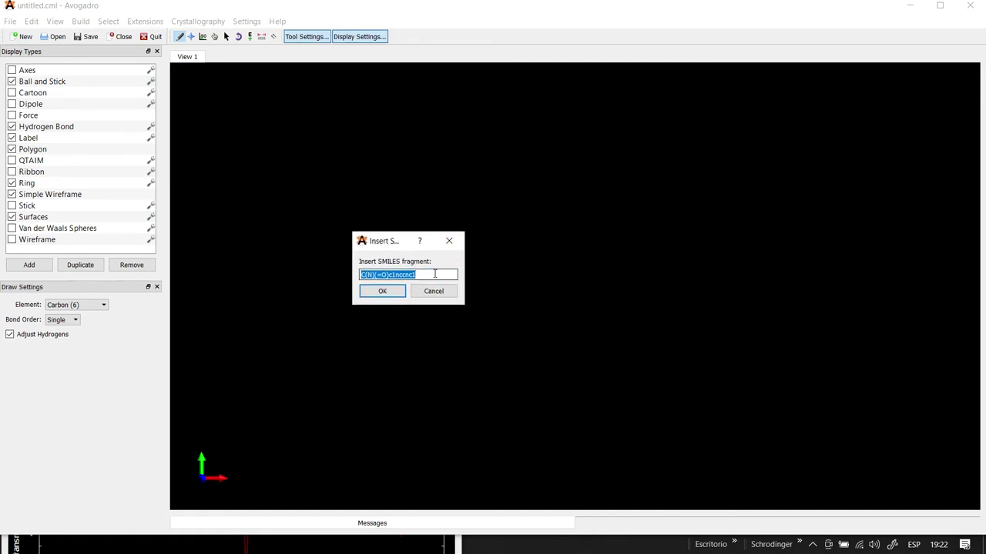
{"action": "key", "text": "BackSpace"}
{"action": "type", "text": "C=O"}
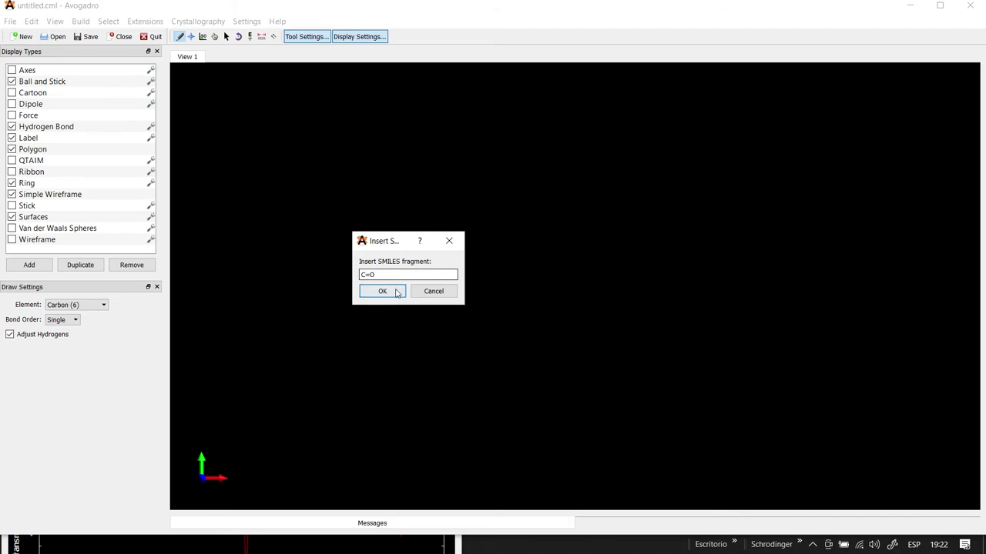
{"action": "left_click", "coordinate": [396, 291]}
{"action": "scroll", "coordinate": [676, 342], "scroll_direction": "up", "scroll_amount": 6}
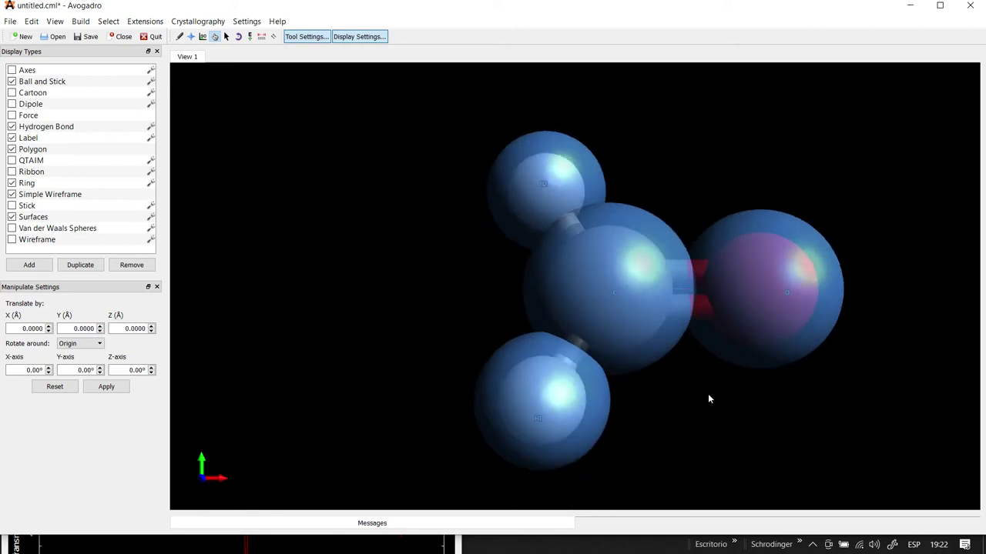
{"action": "left_click_drag", "start_coordinate": [870, 294], "coordinate": [872, 339]}
{"action": "left_click_drag", "start_coordinate": [726, 405], "coordinate": [616, 369]}
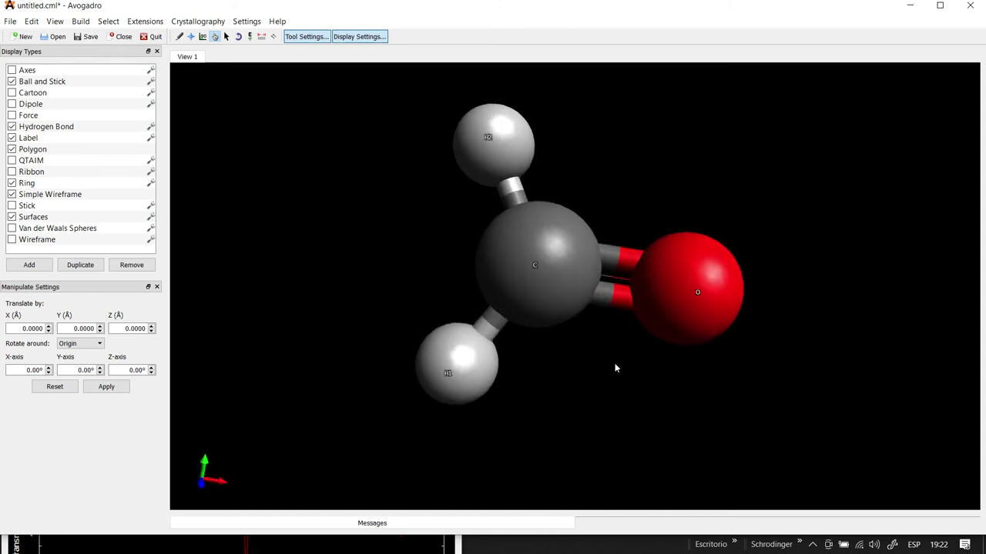
Step: Set the auto optimization force field to MMFF94 and run the optimization briefly on the formaldehyde molecule
{"action": "left_click", "coordinate": [249, 36]}
{"action": "left_click", "coordinate": [108, 305]}
{"action": "left_click", "coordinate": [100, 331]}
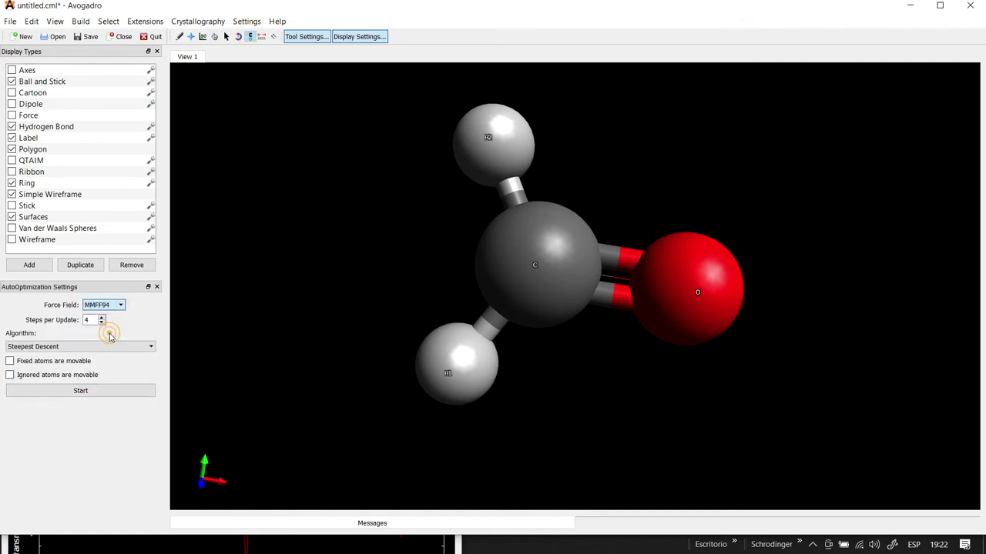
{"action": "left_click", "coordinate": [105, 390]}
{"action": "left_click_drag", "start_coordinate": [665, 336], "coordinate": [567, 356]}
{"action": "left_click", "coordinate": [94, 390]}
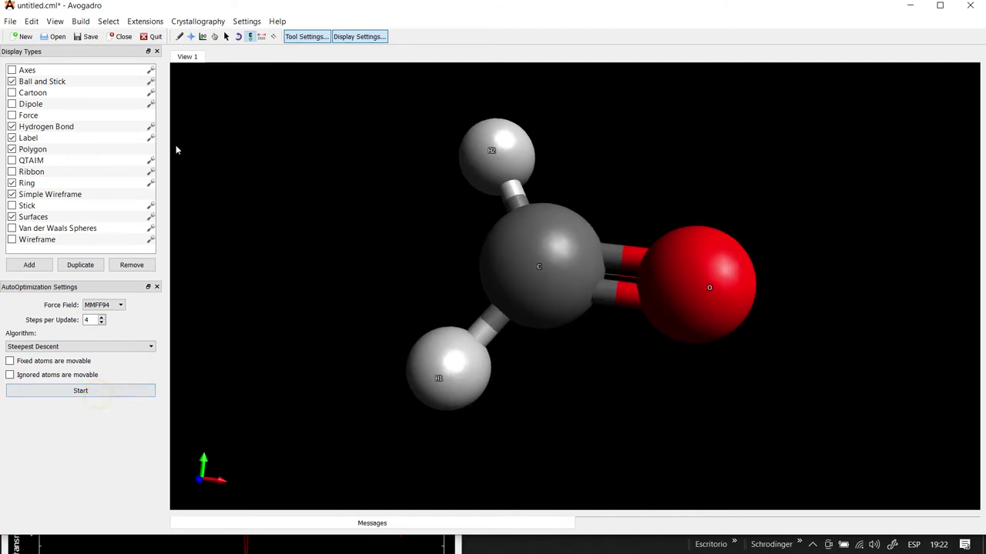
Step: Calculate a medium-resolution Van der Waals surface colored by Electrostatic Potential for the formaldehyde molecule, and close the surface settings
{"action": "left_click", "coordinate": [162, 21]}
{"action": "left_click", "coordinate": [201, 264]}
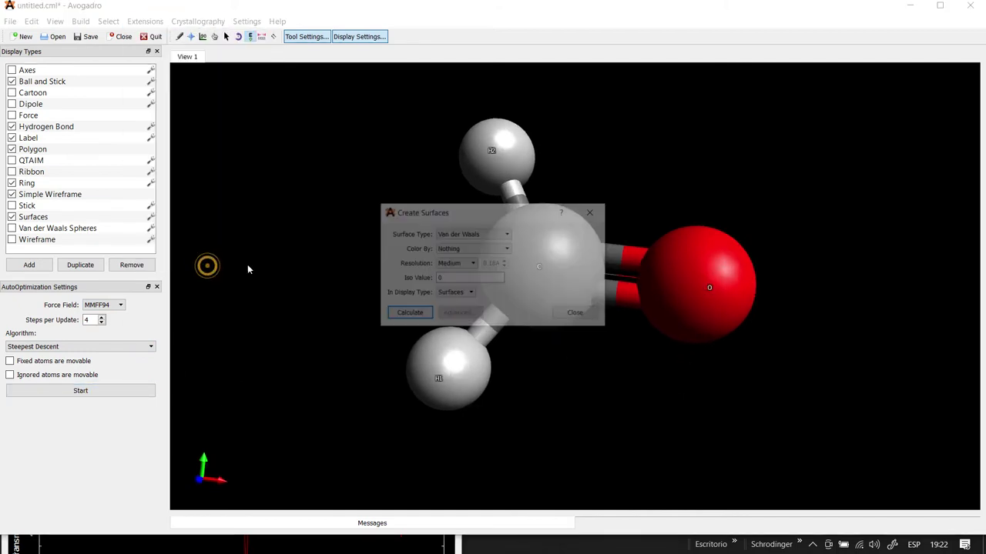
{"action": "left_click", "coordinate": [447, 250]}
{"action": "left_click", "coordinate": [458, 266]}
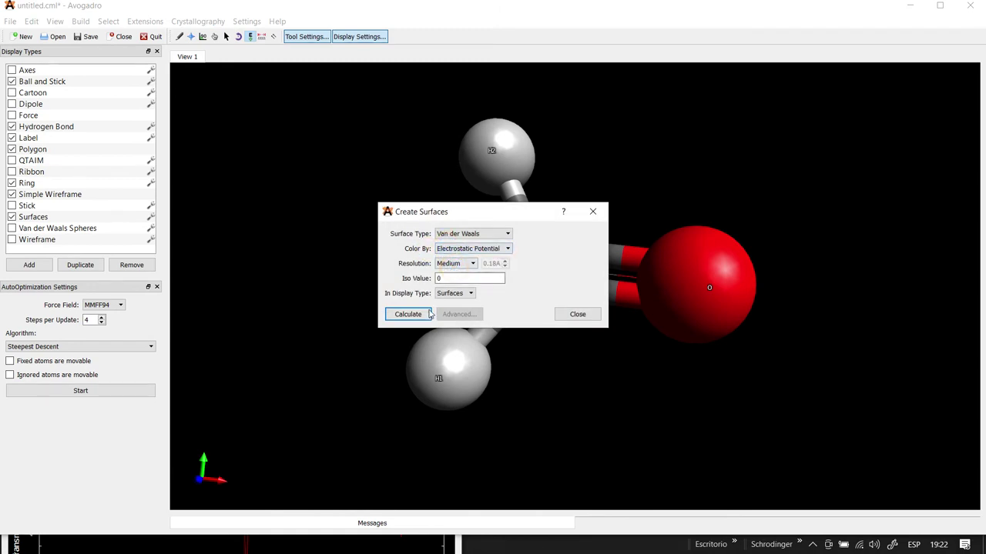
{"action": "left_click", "coordinate": [420, 314]}
{"action": "left_click_drag", "start_coordinate": [520, 222], "coordinate": [395, 243]}
{"action": "scroll", "coordinate": [616, 278], "scroll_direction": "down", "scroll_amount": 5}
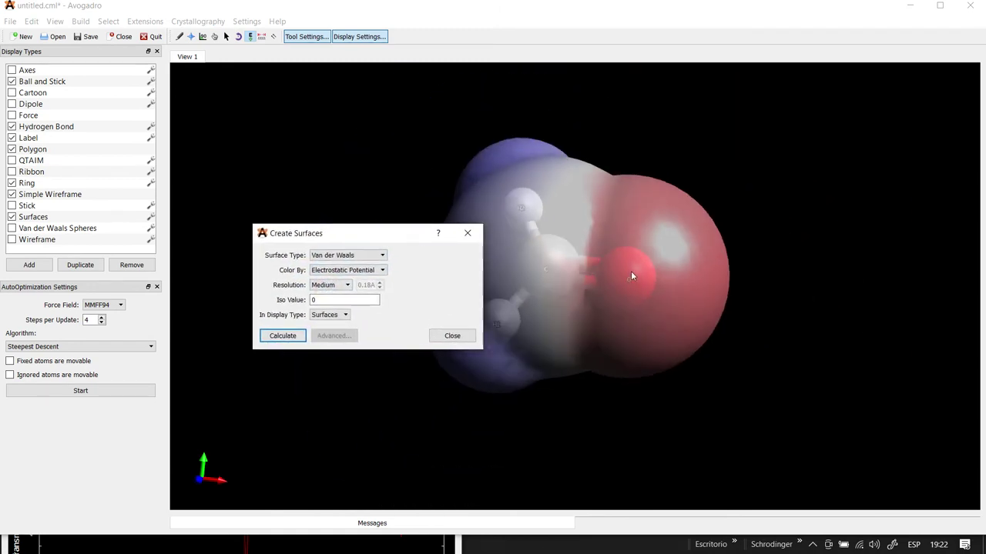
{"action": "left_click_drag", "start_coordinate": [590, 402], "coordinate": [626, 336]}
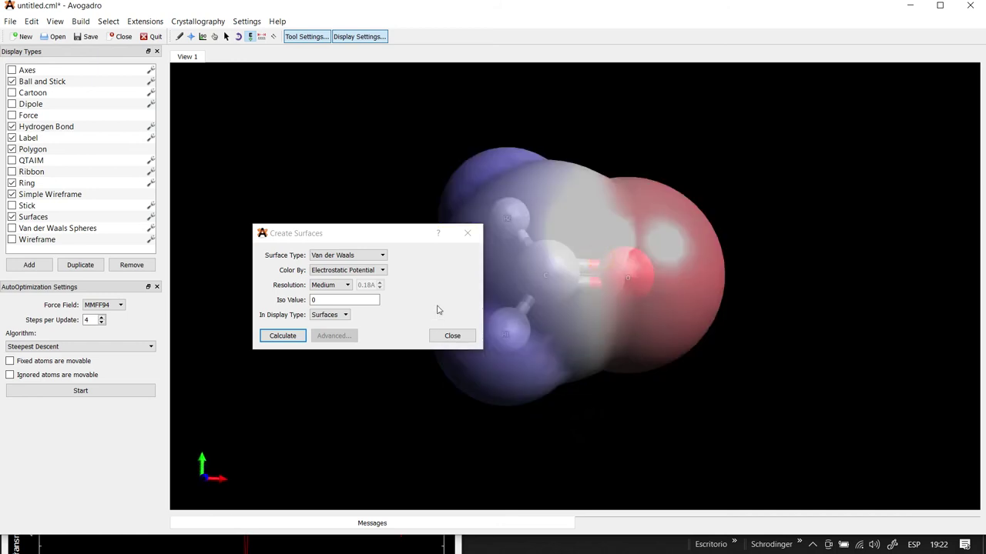
{"action": "left_click", "coordinate": [467, 233]}
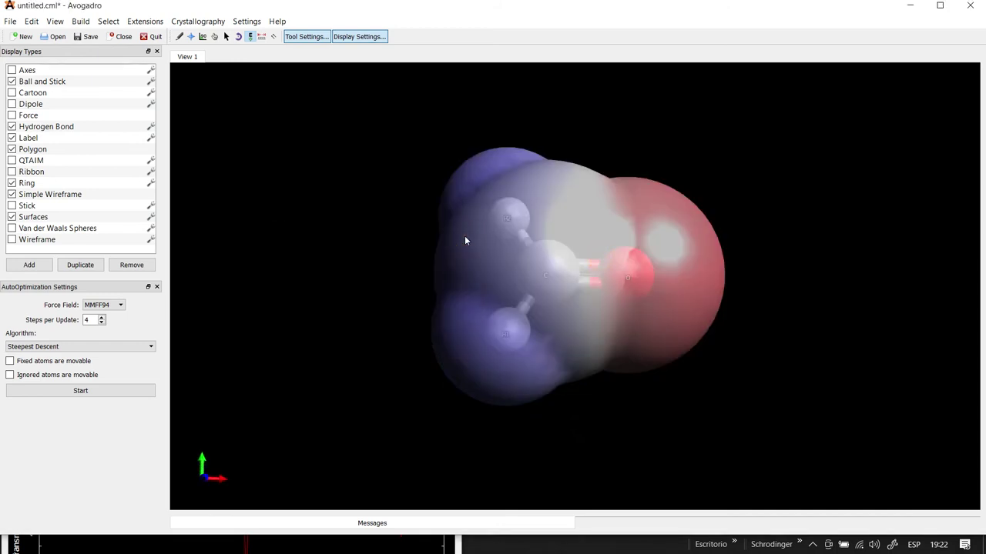
Step: Undo the formaldehyde molecule, open the SMILES fragment entry and clear the C=O string
{"action": "key", "text": "ctrl+z"}
{"action": "key", "text": "ctrl+z"}
{"action": "left_click", "coordinate": [109, 21]}
{"action": "mouse_move", "coordinate": [81, 21]}
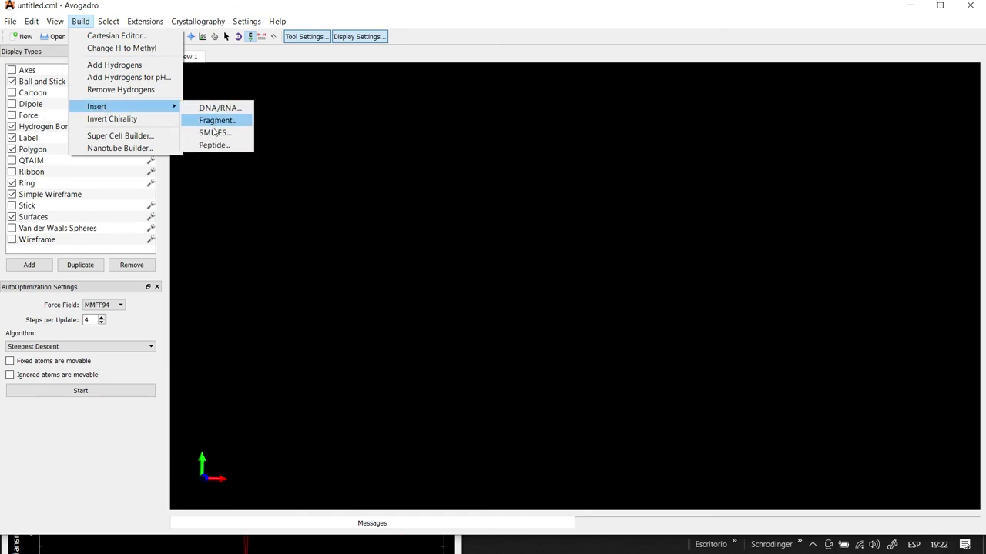
{"action": "left_click", "coordinate": [206, 106]}
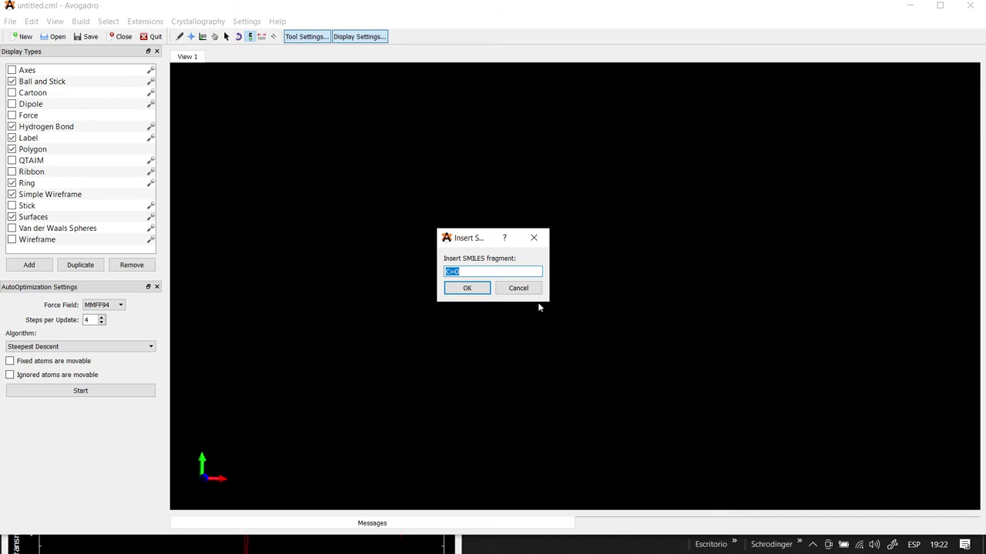
{"action": "left_click_drag", "start_coordinate": [466, 243], "coordinate": [362, 275]}
{"action": "left_click", "coordinate": [362, 303]}
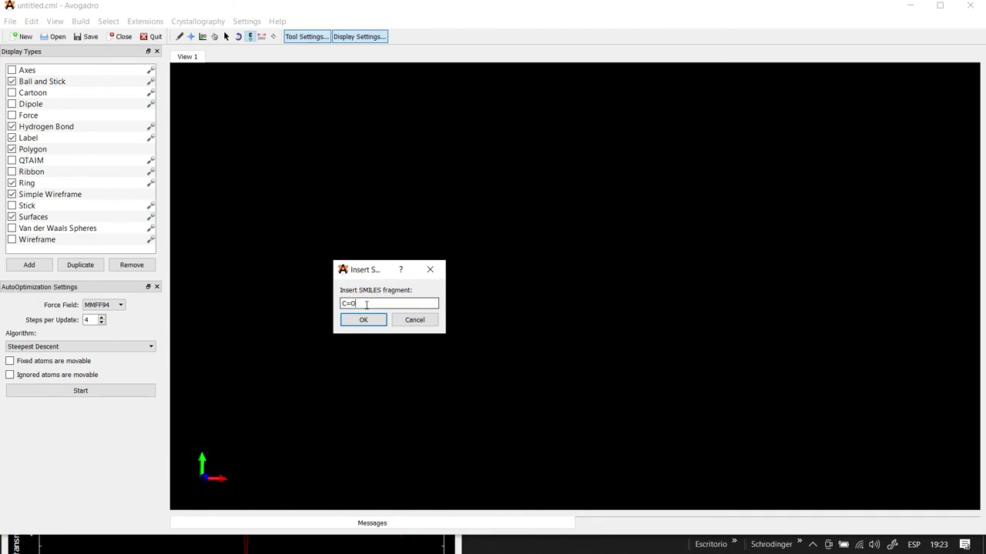
{"action": "key", "text": "BackSpace"}
{"action": "key", "text": "BackSpace"}
{"action": "key", "text": "BackSpace"}
Step: Switch to the Google Slides presentation and highlight the ring portion c1nccnc1 of the SMILES string on the slide
{"action": "key", "text": "alt+Tab"}
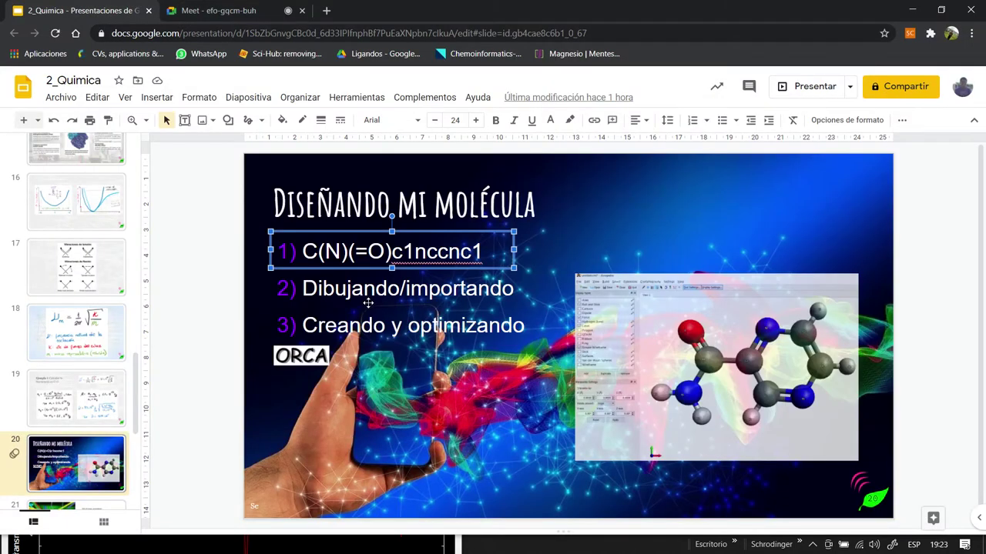
{"action": "left_click", "coordinate": [414, 251]}
{"action": "left_click_drag", "start_coordinate": [392, 252], "coordinate": [482, 253]}
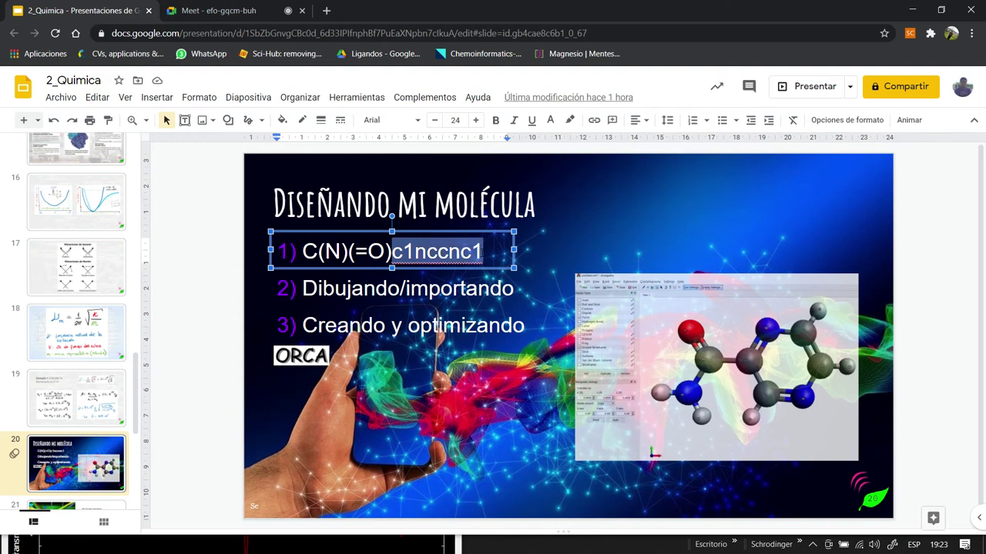
Step: Switch back to Avogadro and insert a benzene molecule from the SMILES string c1ccccc1
{"action": "key", "text": "alt+Tab"}
{"action": "left_click", "coordinate": [389, 304]}
{"action": "type", "text": "c1ccc"}
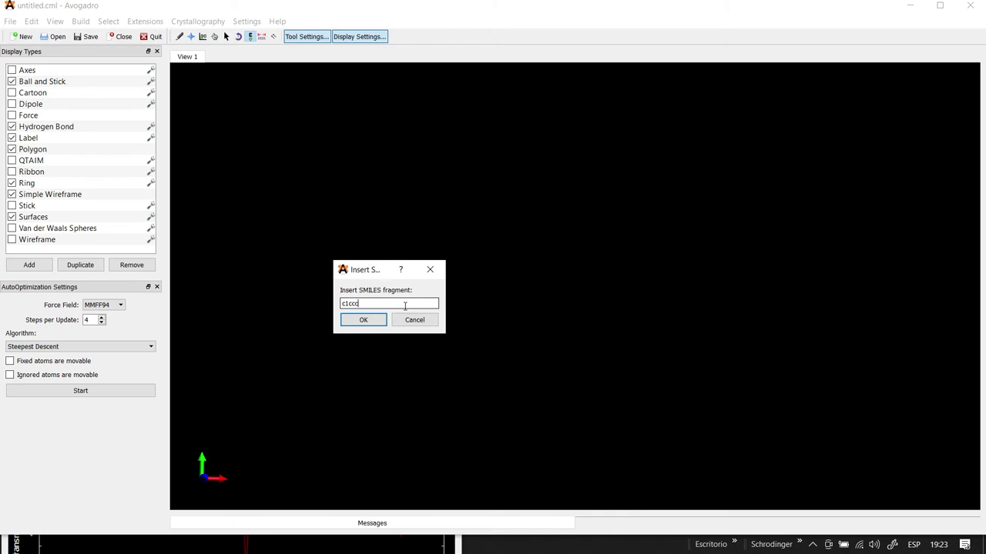
{"action": "type", "text": "cc1"}
{"action": "left_click", "coordinate": [363, 319]}
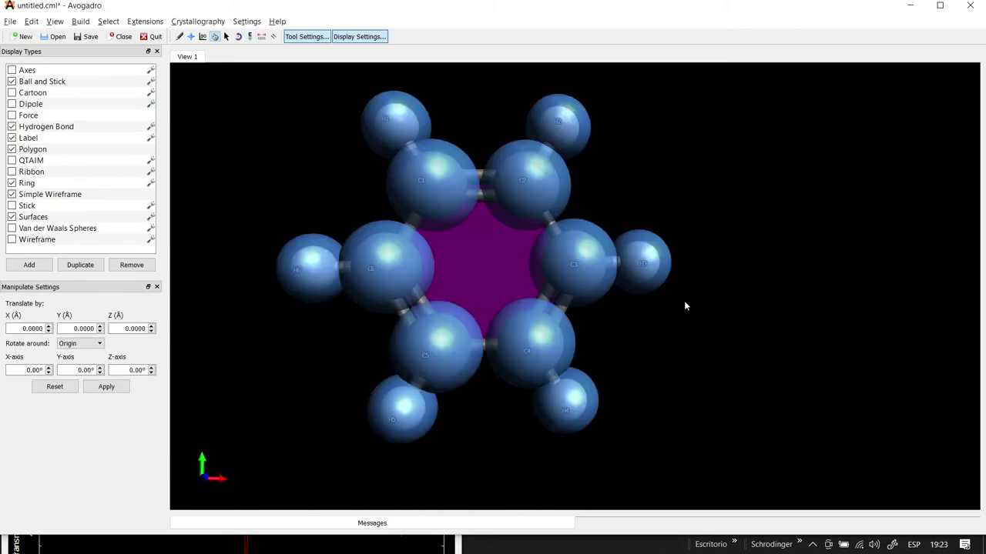
Step: Clear the atom selection on the benzene molecule and examine its ring from slightly different angles
{"action": "scroll", "coordinate": [716, 296], "scroll_direction": "down", "scroll_amount": 2}
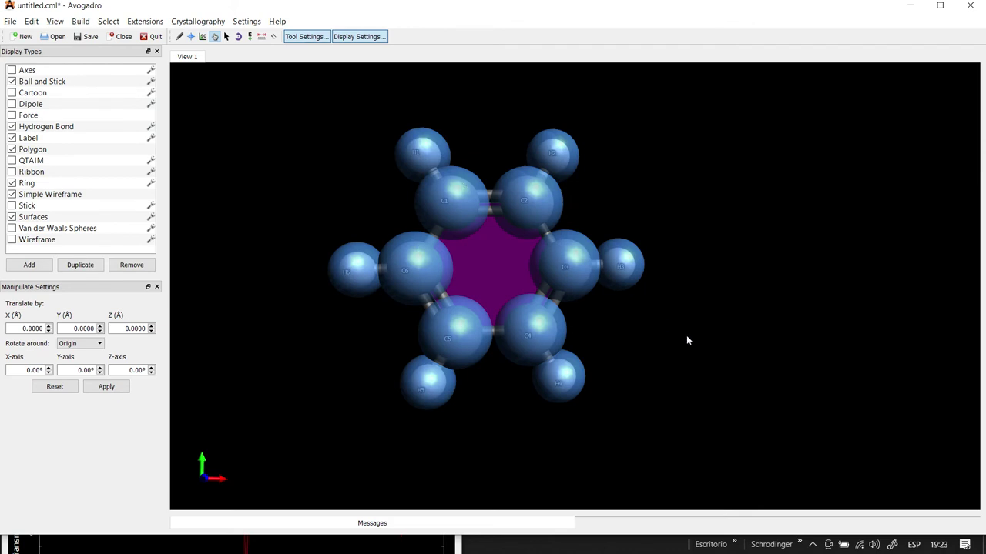
{"action": "left_click", "coordinate": [624, 327]}
{"action": "left_click", "coordinate": [609, 333]}
{"action": "left_click_drag", "start_coordinate": [634, 347], "coordinate": [659, 340]}
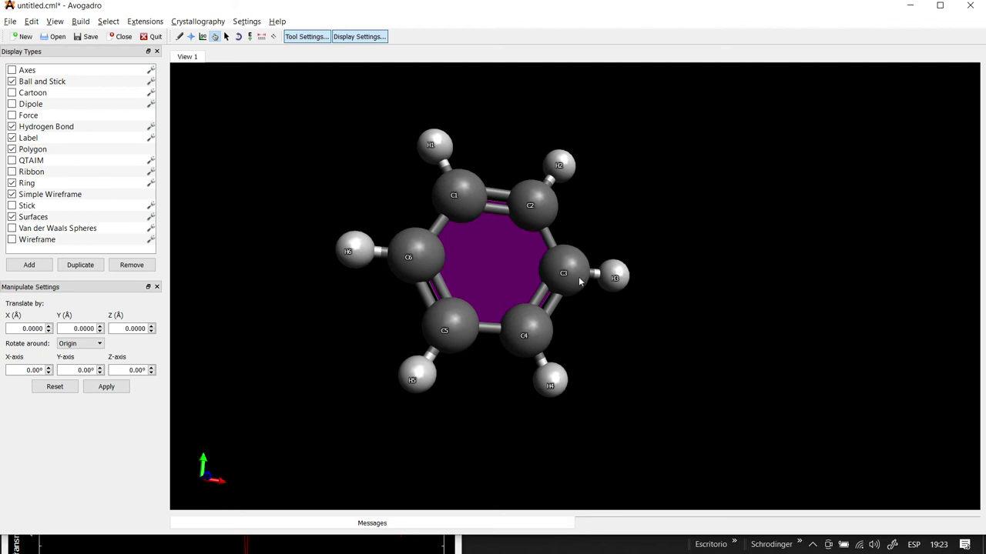
{"action": "left_click_drag", "start_coordinate": [762, 234], "coordinate": [721, 264]}
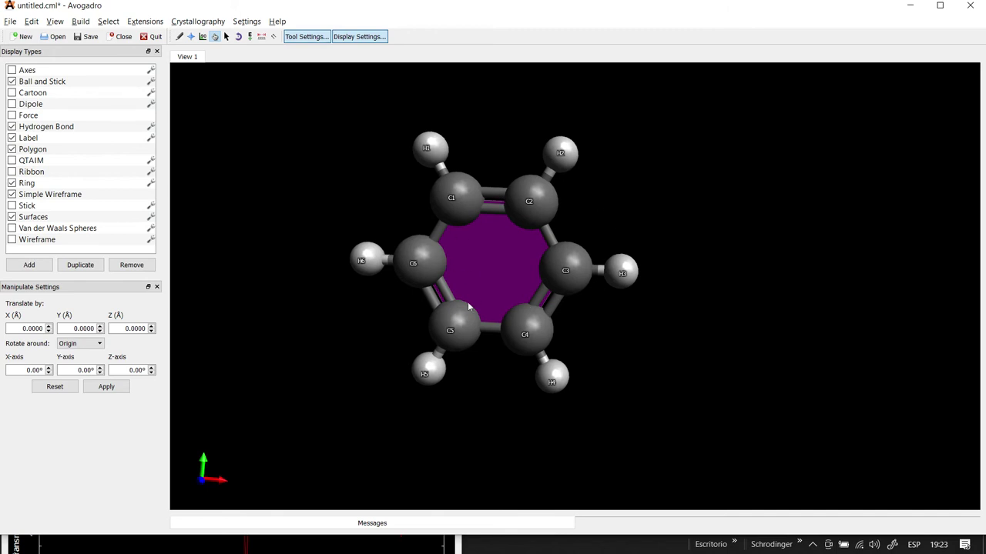
{"action": "left_click_drag", "start_coordinate": [672, 380], "coordinate": [688, 346]}
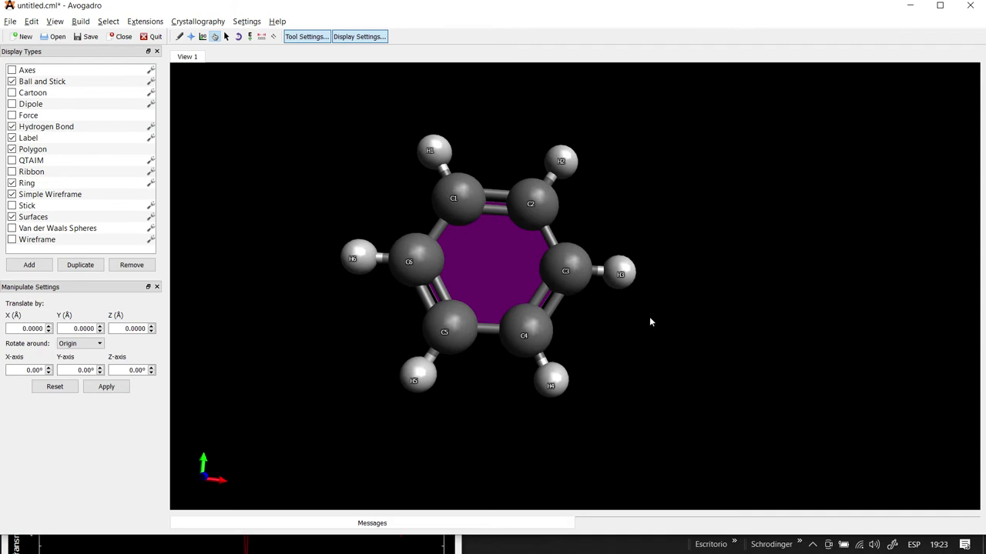
Step: Undo the benzene insertion and open the SMILES fragment entry again
{"action": "key", "text": "ctrl+z"}
{"action": "key", "text": "ctrl+z"}
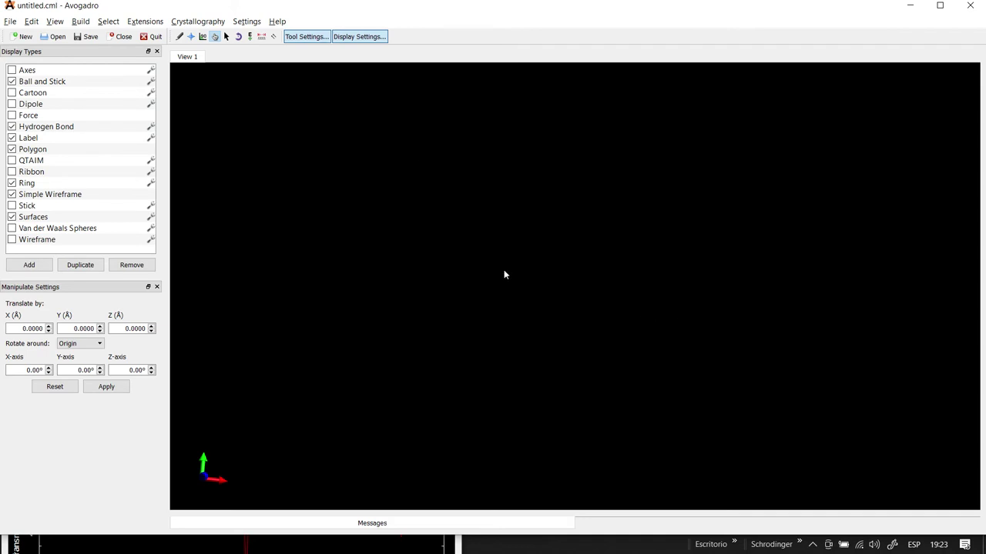
{"action": "left_click", "coordinate": [179, 36]}
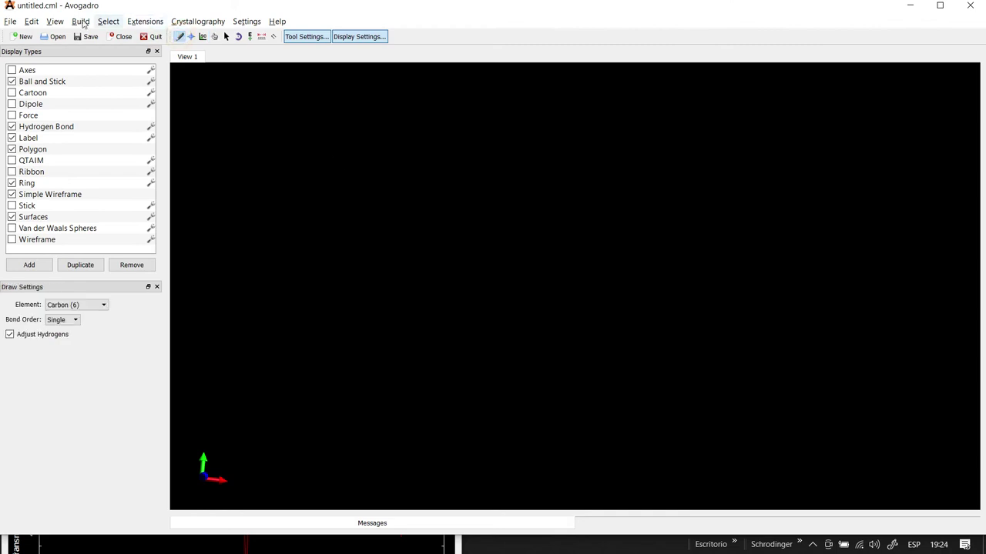
{"action": "left_click", "coordinate": [80, 21]}
{"action": "mouse_move", "coordinate": [123, 107]}
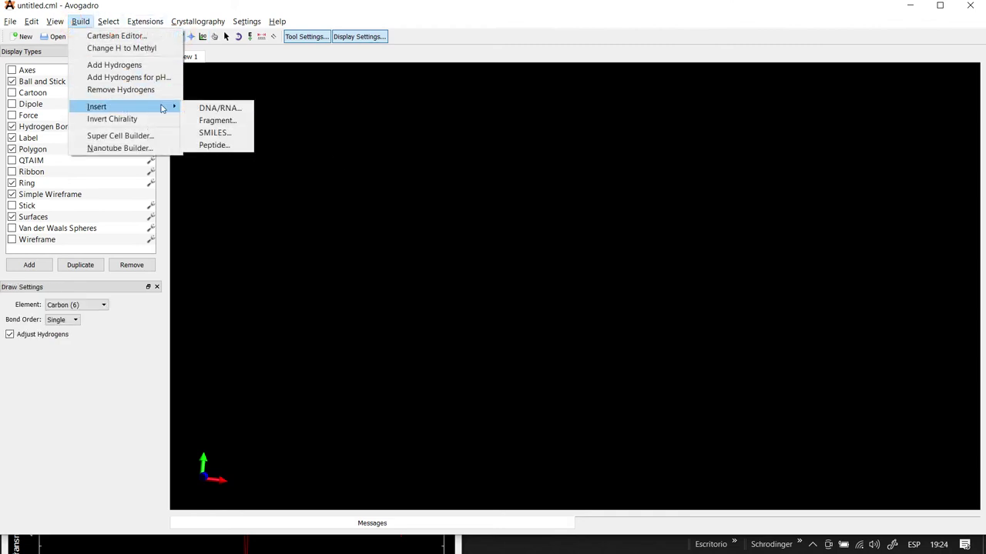
{"action": "left_click", "coordinate": [213, 132]}
Step: Switch to the Google Meet chat to check for new messages, then return to Avogadro
{"action": "key", "text": "alt+Tab"}
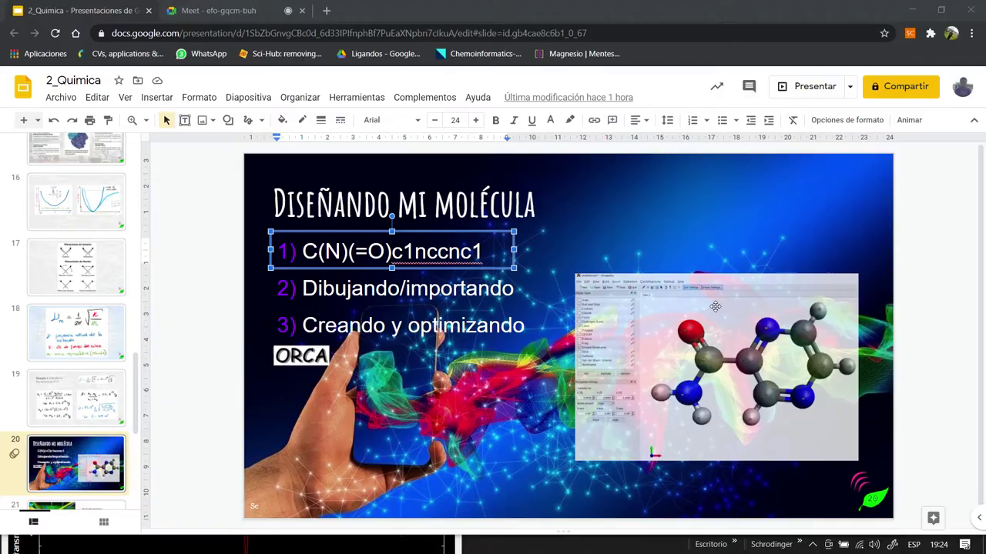
{"action": "left_click", "coordinate": [208, 10]}
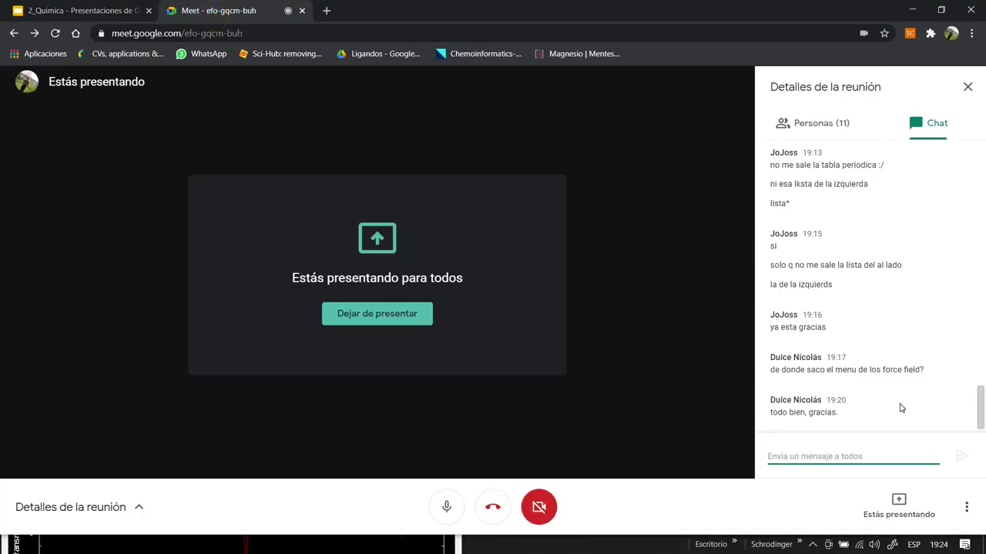
{"action": "left_click", "coordinate": [105, 11]}
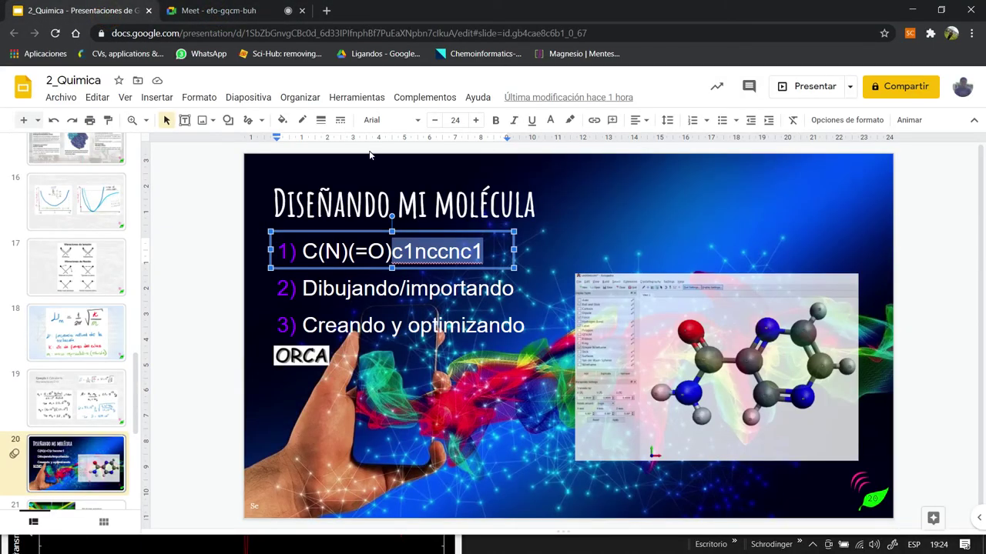
{"action": "key", "text": "alt+Tab"}
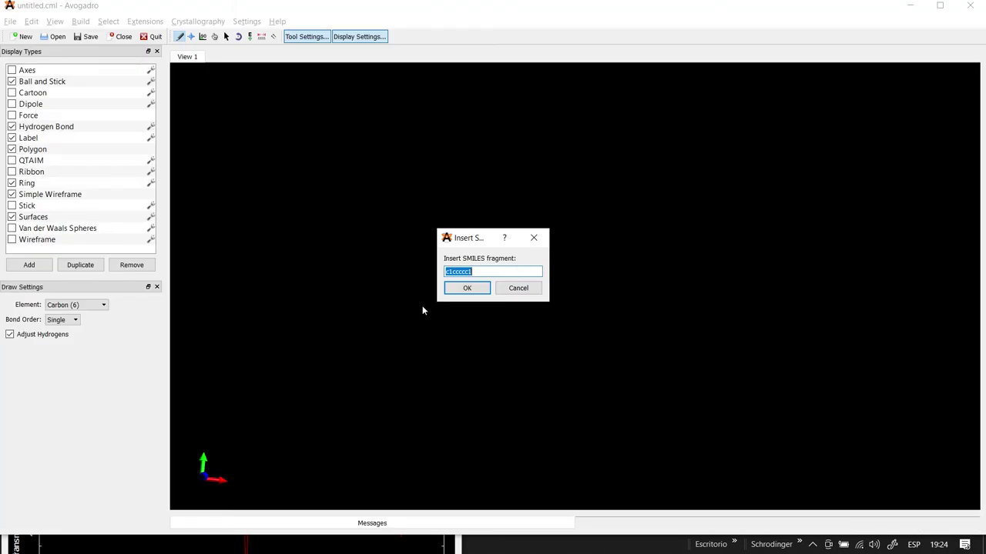
Step: Insert a pyrazine ring from the SMILES string c1nccnc1 by replacing two carbons of the benzene string with nitrogens
{"action": "left_click", "coordinate": [500, 271]}
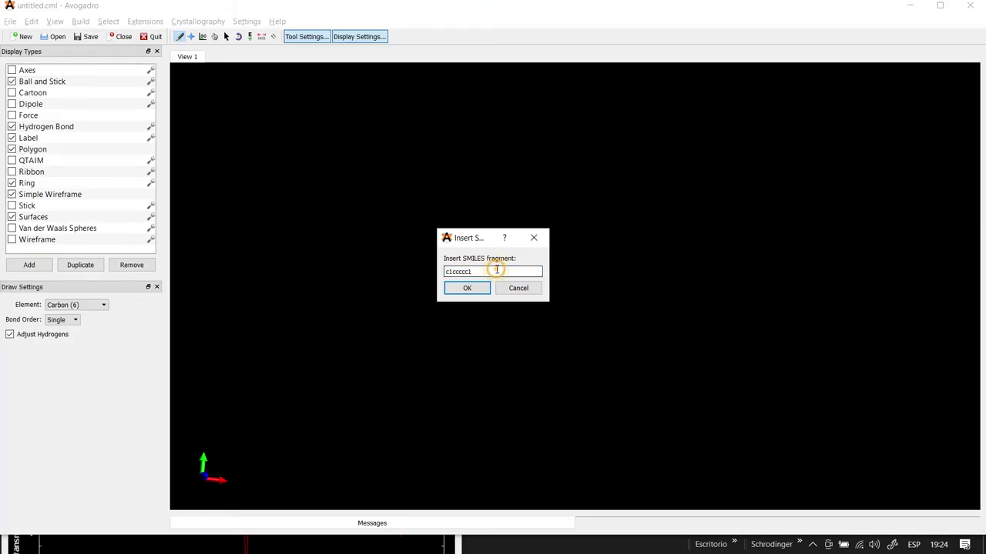
{"action": "left_click", "coordinate": [456, 272]}
{"action": "key", "text": "BackSpace"}
{"action": "type", "text": "n"}
{"action": "type", "text": "n"}
{"action": "key", "text": "Return"}
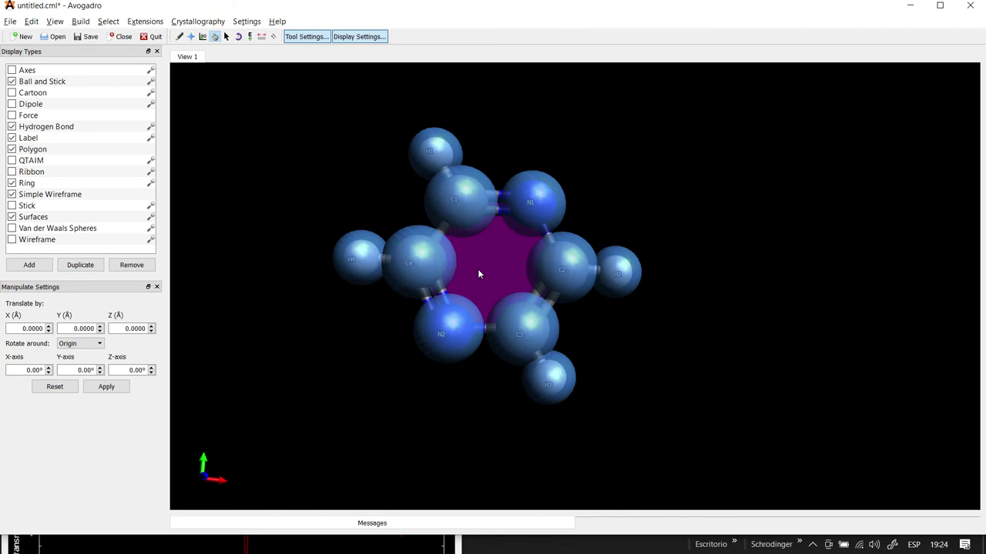
Step: Clear the selection on the pyrazine ring, rotate it, and compare it with the molecule pictured on the slide
{"action": "key", "text": "ctrl+shift+a"}
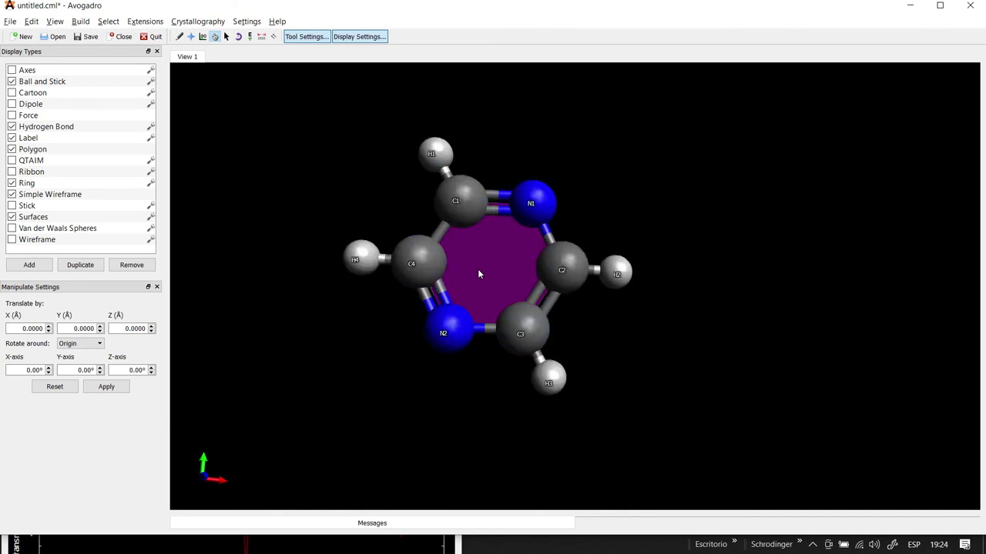
{"action": "left_click_drag", "start_coordinate": [670, 182], "coordinate": [710, 203]}
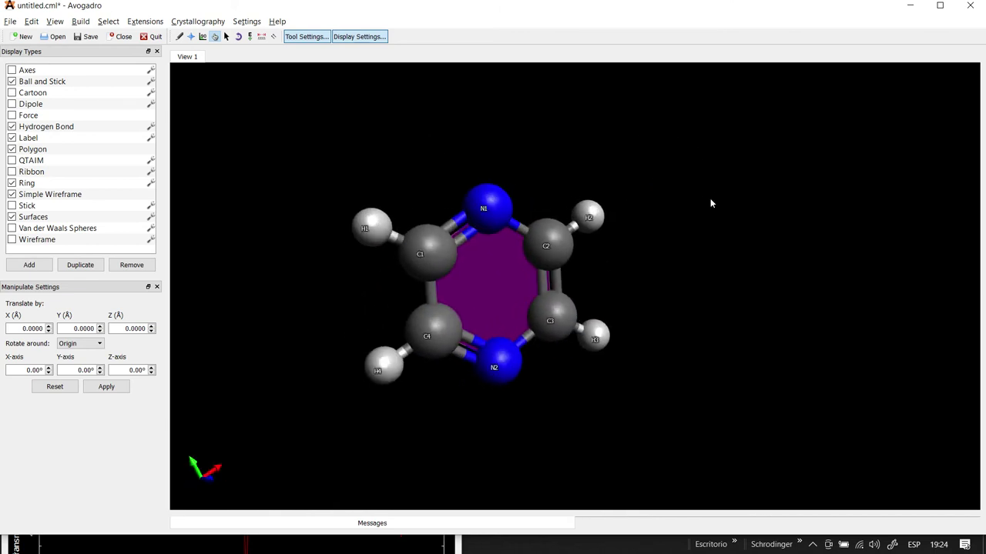
{"action": "key", "text": "alt+Tab"}
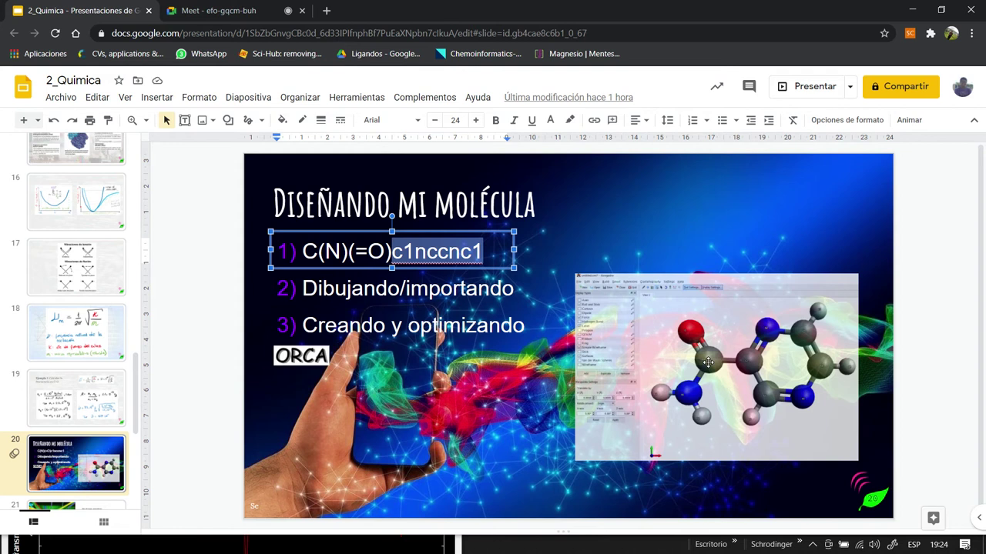
{"action": "key", "text": "alt+Tab"}
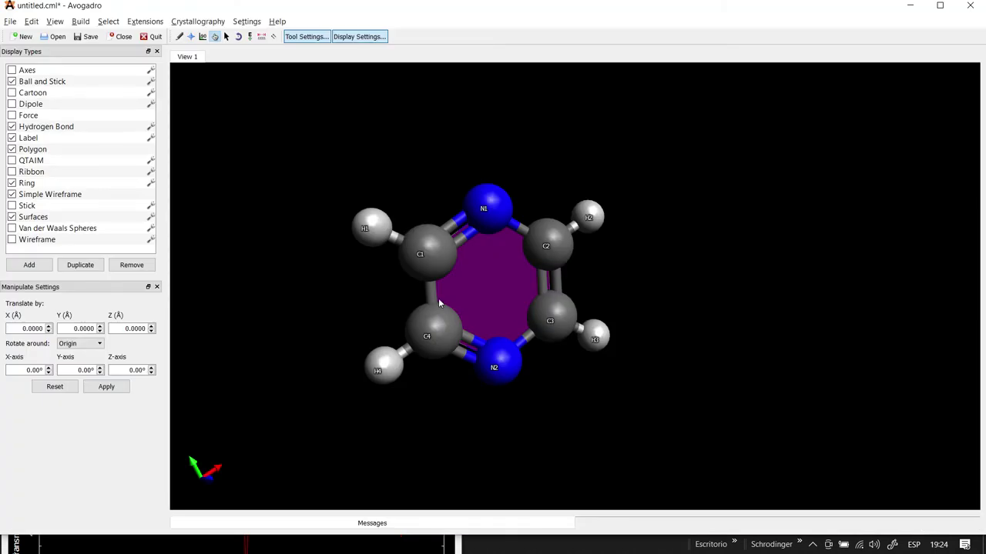
Step: Put a C carrying N and =O in front of the SMILES string c1nccnc1 and insert the resulting molecule
{"action": "left_click", "coordinate": [81, 21]}
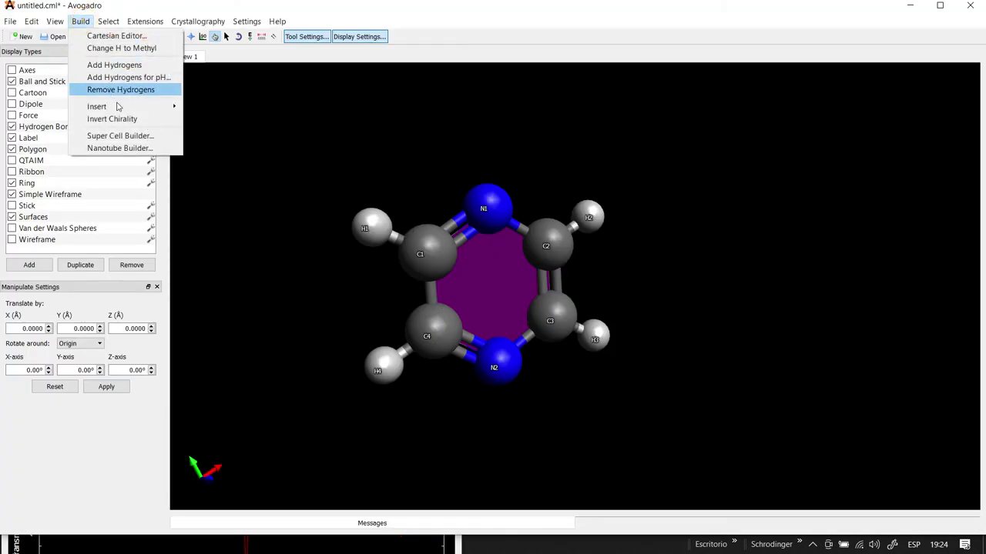
{"action": "mouse_move", "coordinate": [168, 108]}
{"action": "left_click", "coordinate": [214, 134]}
{"action": "left_click_drag", "start_coordinate": [469, 235], "coordinate": [266, 276]}
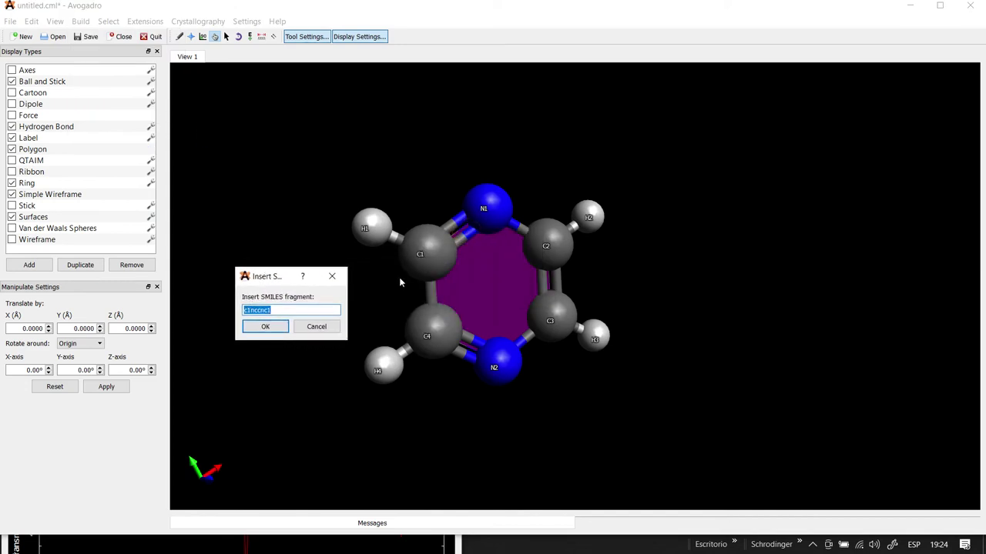
{"action": "left_click", "coordinate": [265, 311]}
{"action": "type", "text": "C"}
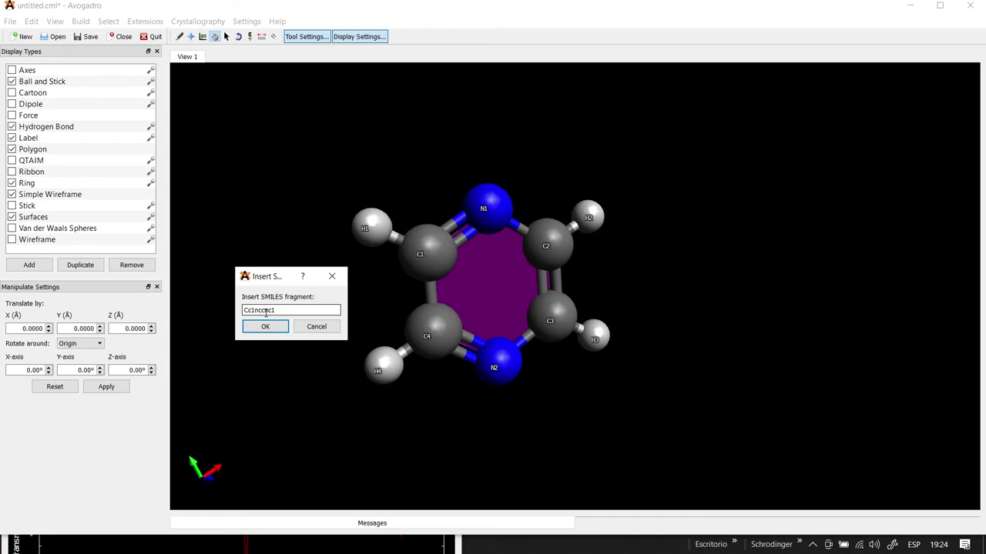
{"action": "type", "text": "()=O"}
{"action": "key", "text": "Left"}
{"action": "key", "text": "Left"}
{"action": "type", "text": "N"}
{"action": "left_click", "coordinate": [265, 327]}
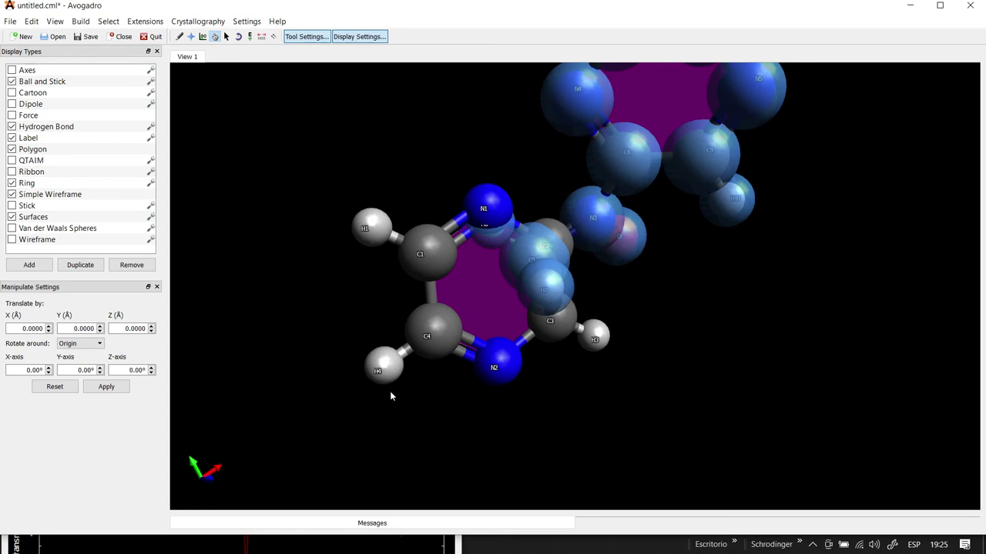
Step: Undo both ring molecule insertions and insert the same extended SMILES string into the empty view
{"action": "key", "text": "ctrl+z"}
{"action": "key", "text": "ctrl+z"}
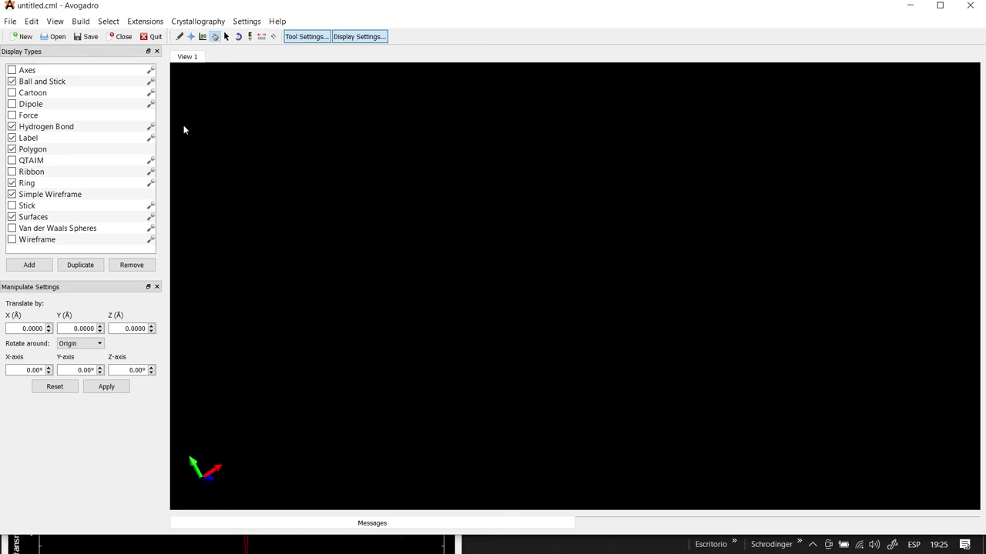
{"action": "left_click", "coordinate": [111, 21]}
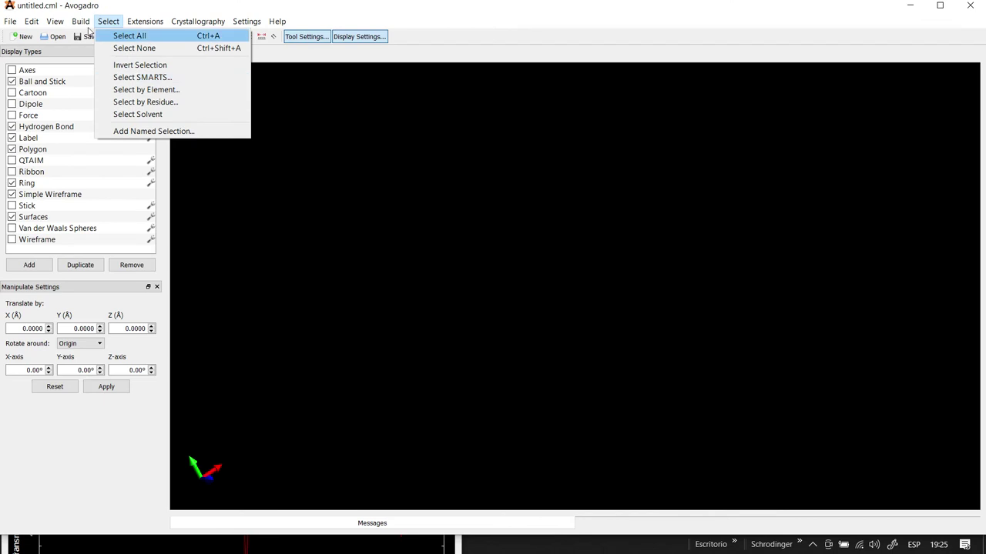
{"action": "mouse_move", "coordinate": [85, 27]}
{"action": "mouse_move", "coordinate": [116, 106]}
{"action": "left_click", "coordinate": [190, 109]}
{"action": "left_click", "coordinate": [214, 133]}
{"action": "left_click", "coordinate": [478, 288]}
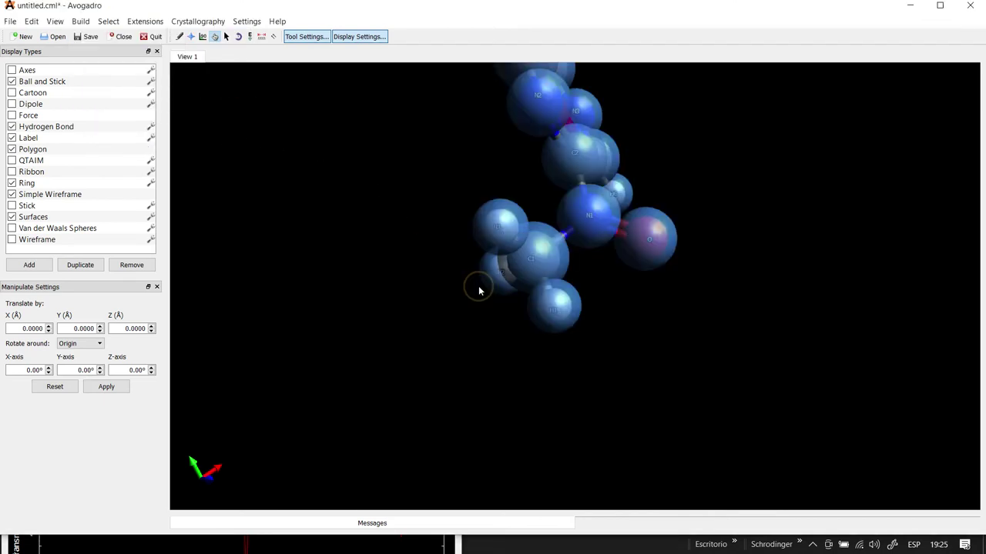
Step: Clear the selection and rotate the inserted molecule to examine how the nitrogen, oxygen and methyl group attach to the ring
{"action": "left_click_drag", "start_coordinate": [735, 233], "coordinate": [686, 300]}
{"action": "mouse_move", "coordinate": [703, 265]}
{"action": "right_mouse_down"}
{"action": "mouse_move", "coordinate": [658, 372]}
{"action": "mouse_move", "coordinate": [702, 276]}
{"action": "mouse_move", "coordinate": [699, 231]}
{"action": "mouse_move", "coordinate": [670, 278]}
{"action": "mouse_move", "coordinate": [716, 273]}
{"action": "right_mouse_up"}
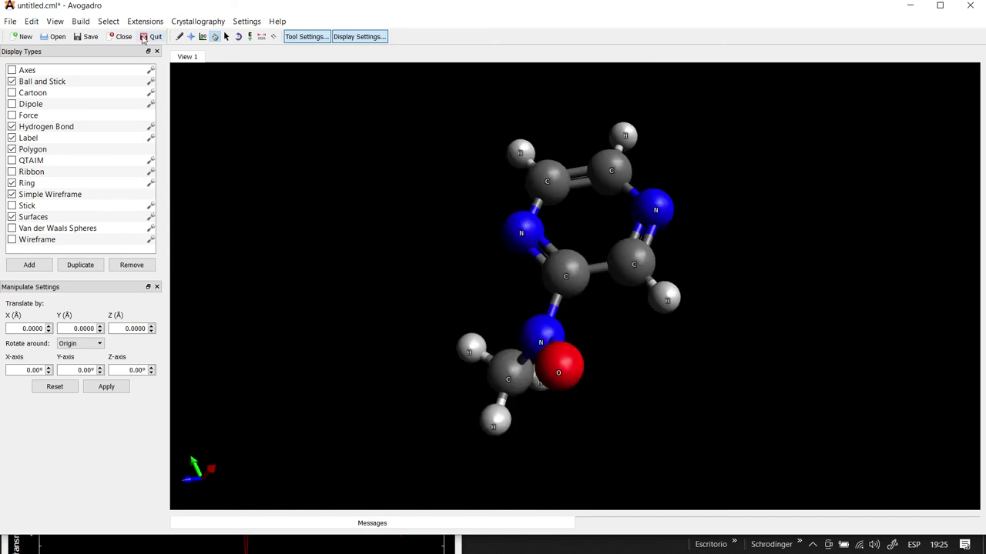
{"action": "left_click", "coordinate": [190, 36]}
{"action": "left_click_drag", "start_coordinate": [344, 164], "coordinate": [431, 123]}
{"action": "left_click_drag", "start_coordinate": [762, 311], "coordinate": [718, 358]}
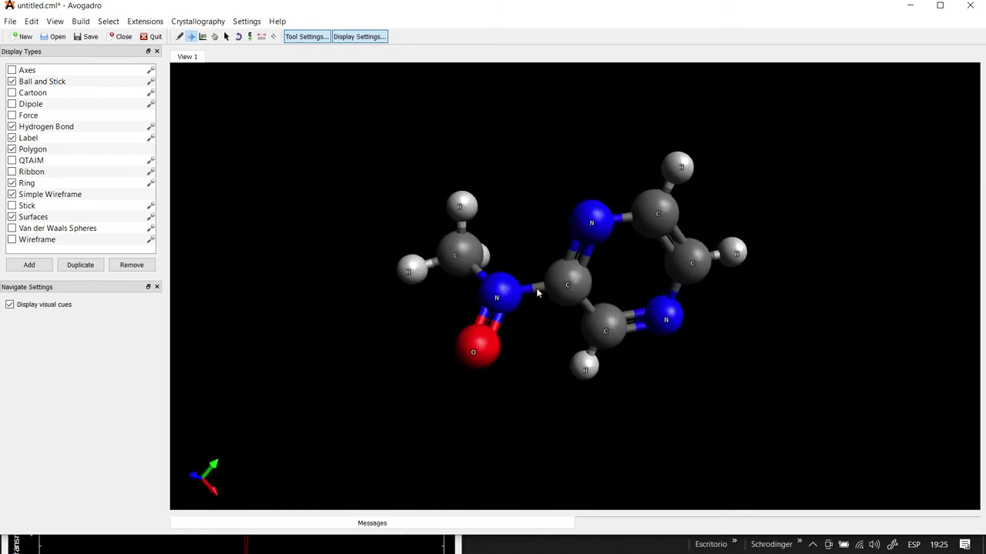
{"action": "left_click_drag", "start_coordinate": [661, 396], "coordinate": [543, 330]}
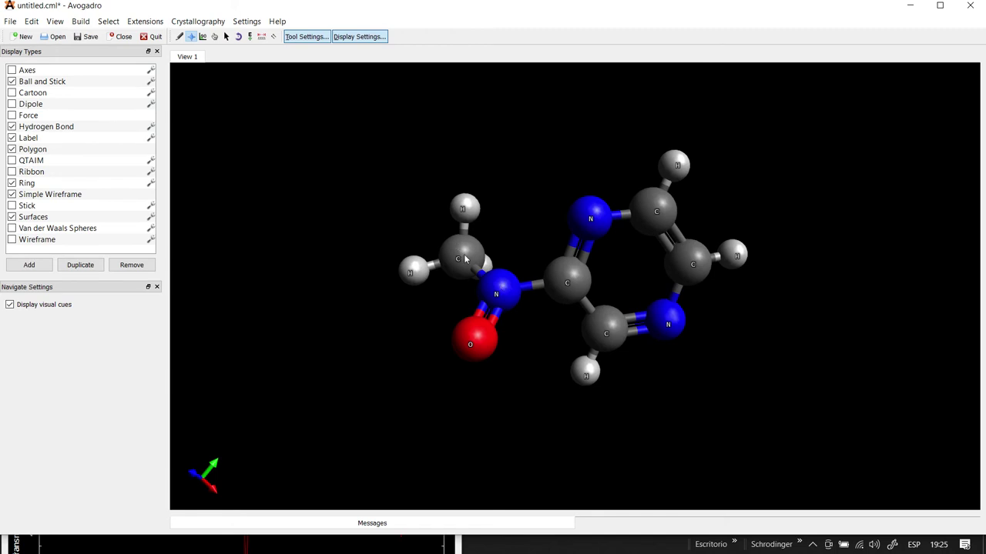
Step: Open the SMILES fragment insertion again and check its string against C(N)(=O)c1nccnc1 on the presentation slide
{"action": "left_click", "coordinate": [140, 22]}
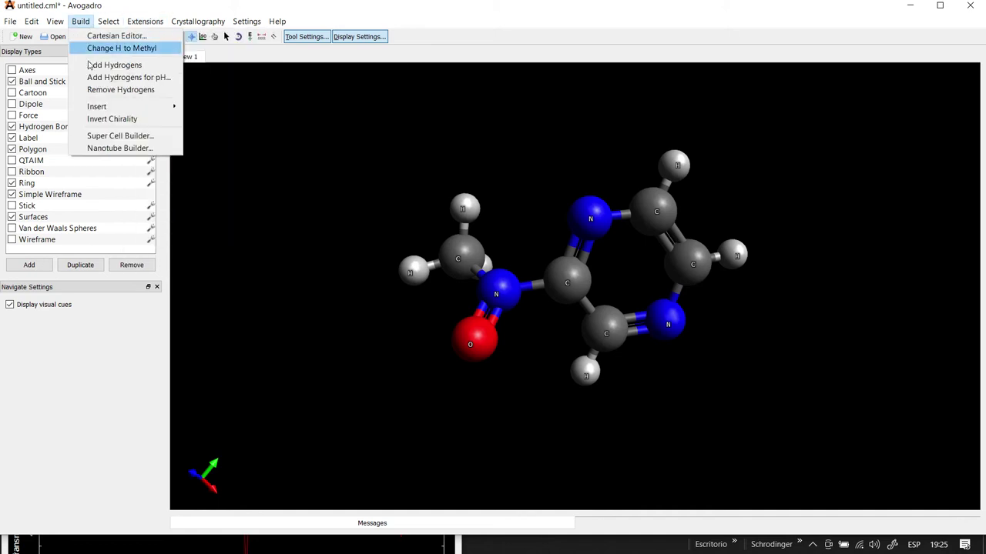
{"action": "mouse_move", "coordinate": [114, 107]}
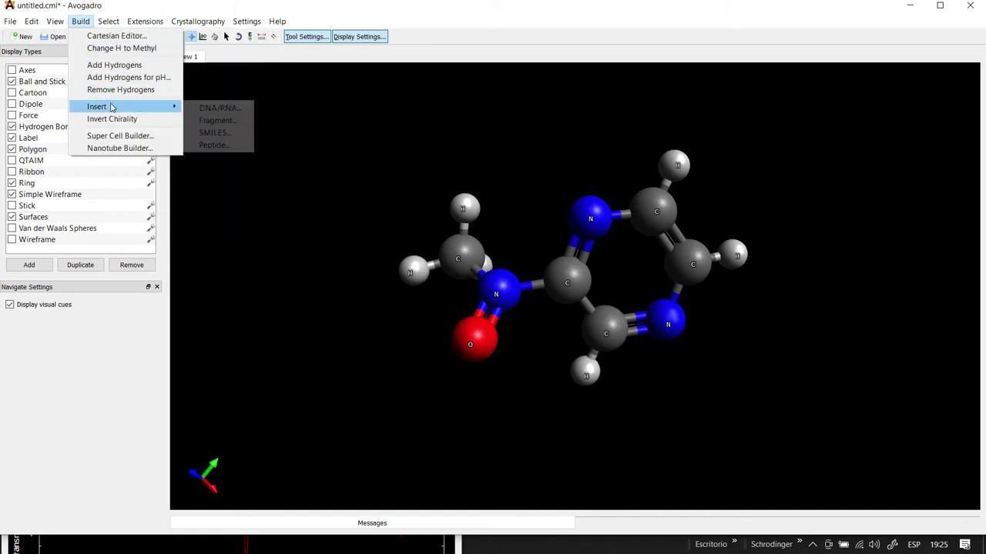
{"action": "left_click", "coordinate": [210, 132]}
{"action": "left_click_drag", "start_coordinate": [473, 235], "coordinate": [298, 312]}
{"action": "key", "text": "alt+Tab"}
{"action": "key", "text": "ctrl+shift+Left"}
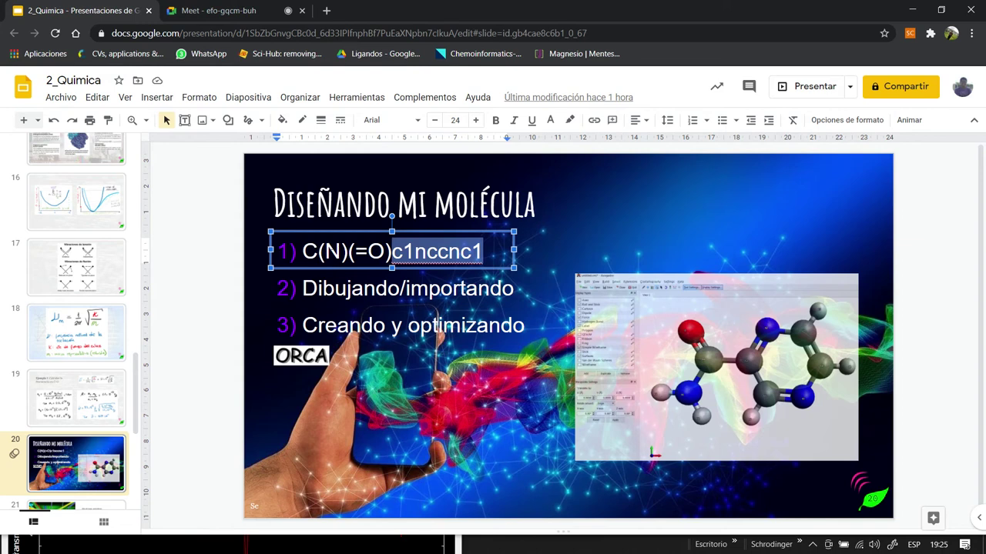
{"action": "key", "text": "ctrl+c"}
{"action": "key", "text": "alt+Tab"}
Step: Enclose the N in parentheses so the SMILES string reads C(N)(=O)c1nccnc1, and insert the molecule
{"action": "left_click", "coordinate": [289, 347]}
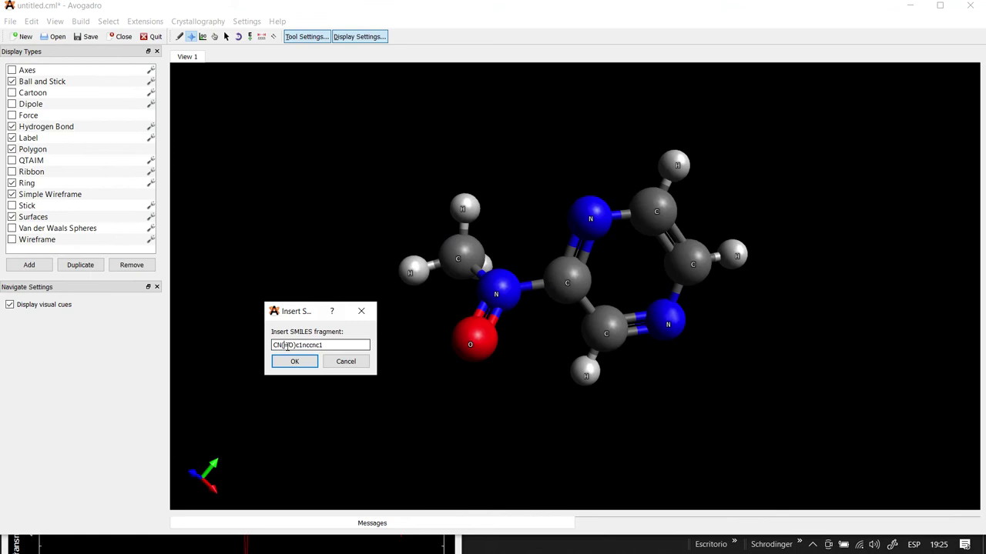
{"action": "type", "text": "("}
{"action": "key", "text": "Left"}
{"action": "key", "text": "Left"}
{"action": "type", "text": "("}
{"action": "left_click", "coordinate": [303, 365]}
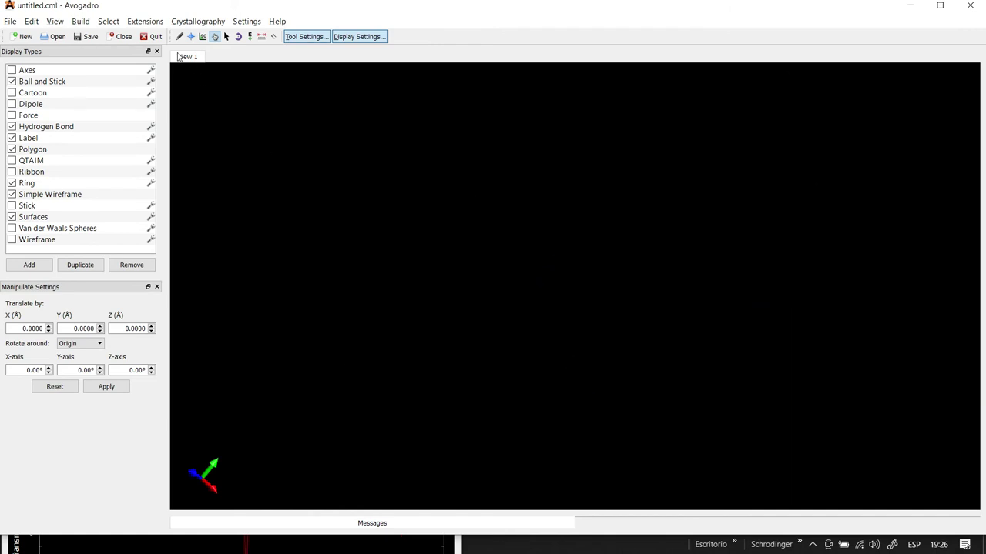
Step: Insert the SMILES fragment C(N)(=O)c1nccnc1 into the emptied view
{"action": "left_click", "coordinate": [107, 21]}
{"action": "mouse_move", "coordinate": [80, 22]}
{"action": "mouse_move", "coordinate": [97, 106]}
{"action": "left_click", "coordinate": [215, 132]}
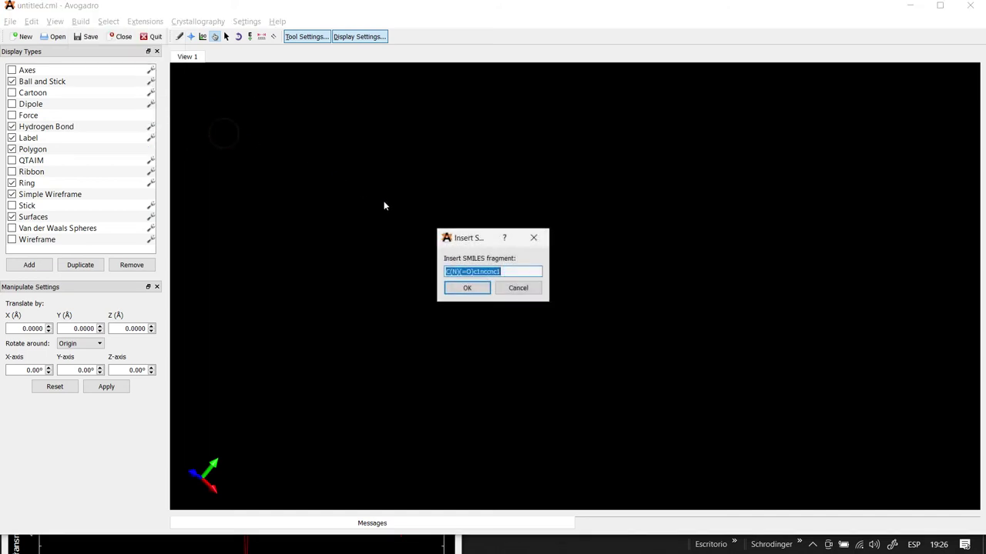
{"action": "left_click", "coordinate": [482, 288]}
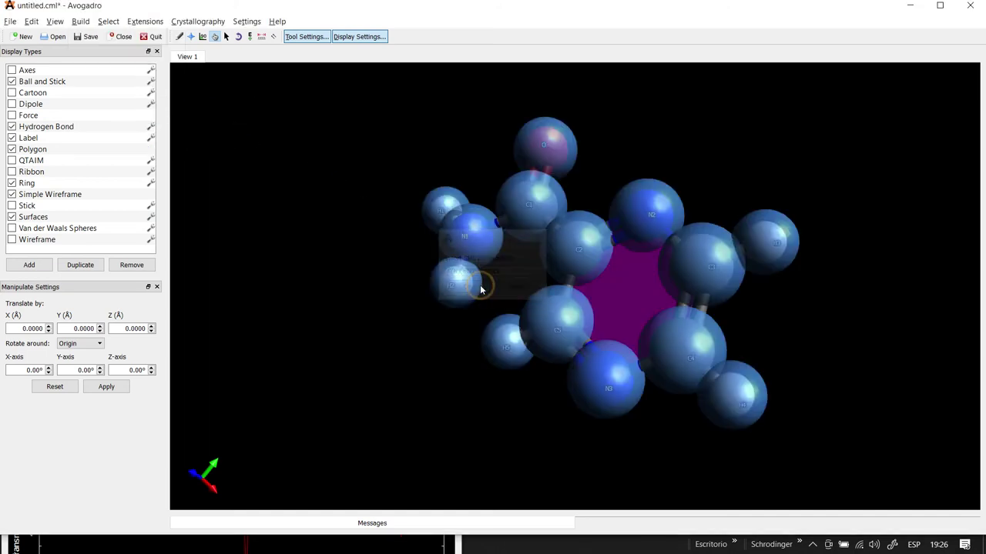
Step: Clear the selection on the inserted molecule and rotate it to examine the amide group attached to the pyrazine ring
{"action": "left_click", "coordinate": [701, 387]}
{"action": "left_click_drag", "start_coordinate": [688, 401], "coordinate": [706, 373]}
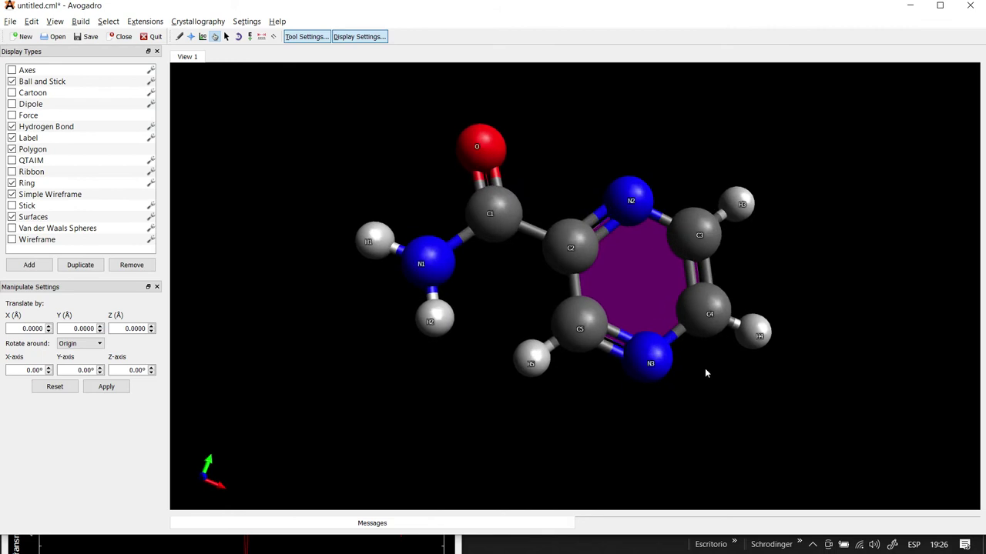
{"action": "scroll", "coordinate": [705, 373], "scroll_direction": "up", "scroll_amount": 3}
{"action": "right_click_drag", "start_coordinate": [835, 277], "coordinate": [801, 273]}
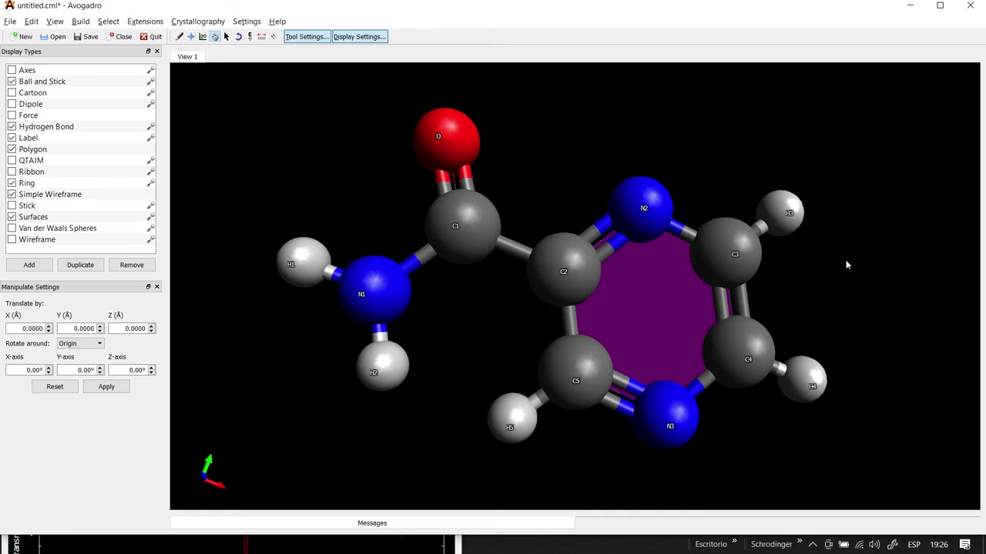
{"action": "left_click_drag", "start_coordinate": [669, 146], "coordinate": [805, 154]}
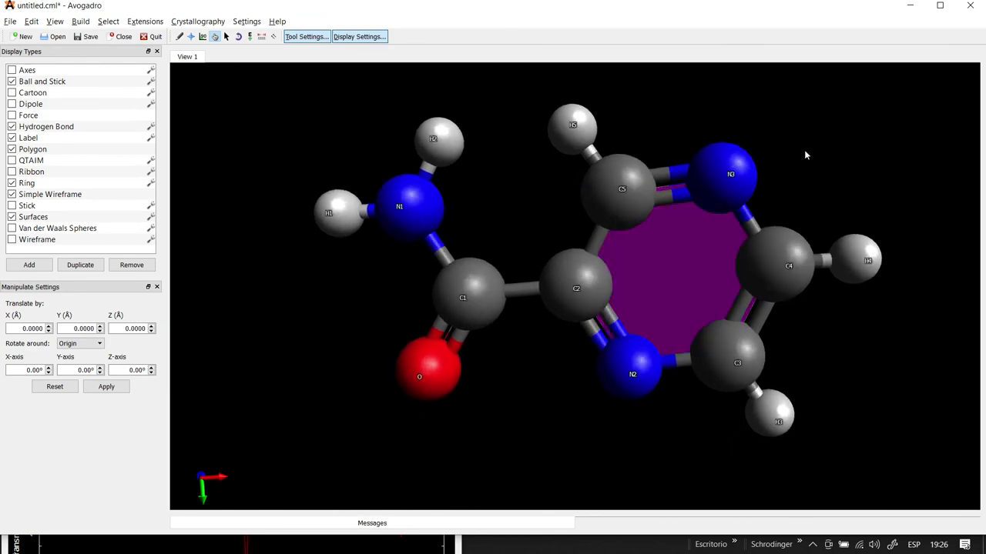
Step: Switch to the presentation and compare the molecule with the slide's SMILES string, highlighting its C(N and ring parts before deselecting
{"action": "key", "text": "alt+Tab"}
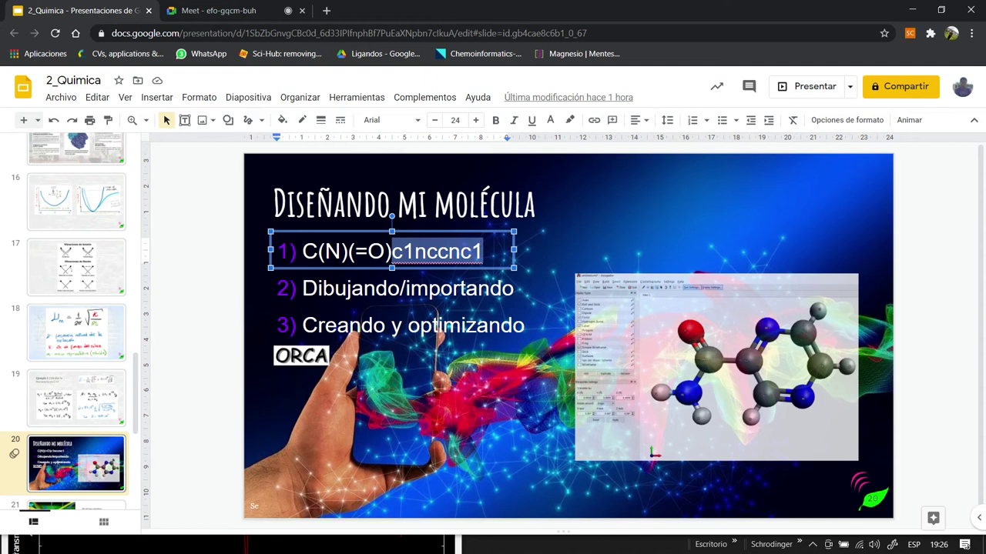
{"action": "key", "text": "Right"}
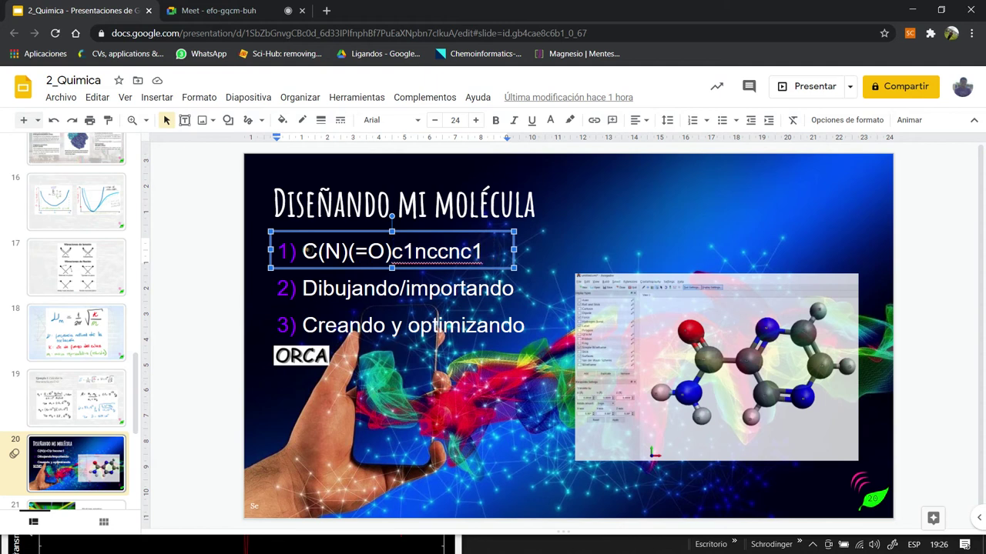
{"action": "left_click_drag", "start_coordinate": [301, 252], "coordinate": [338, 252]}
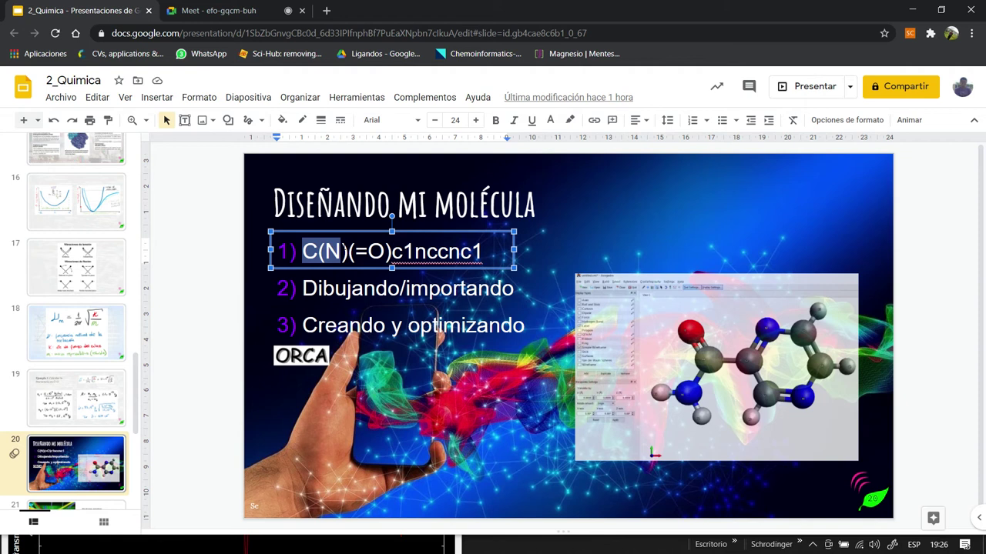
{"action": "key", "text": "Right"}
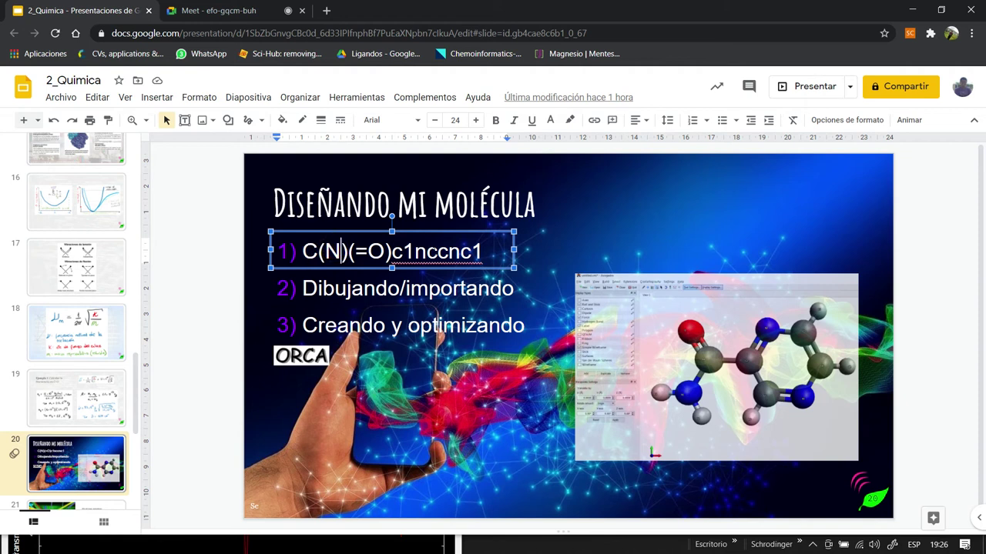
{"action": "left_click_drag", "start_coordinate": [482, 252], "coordinate": [327, 252]}
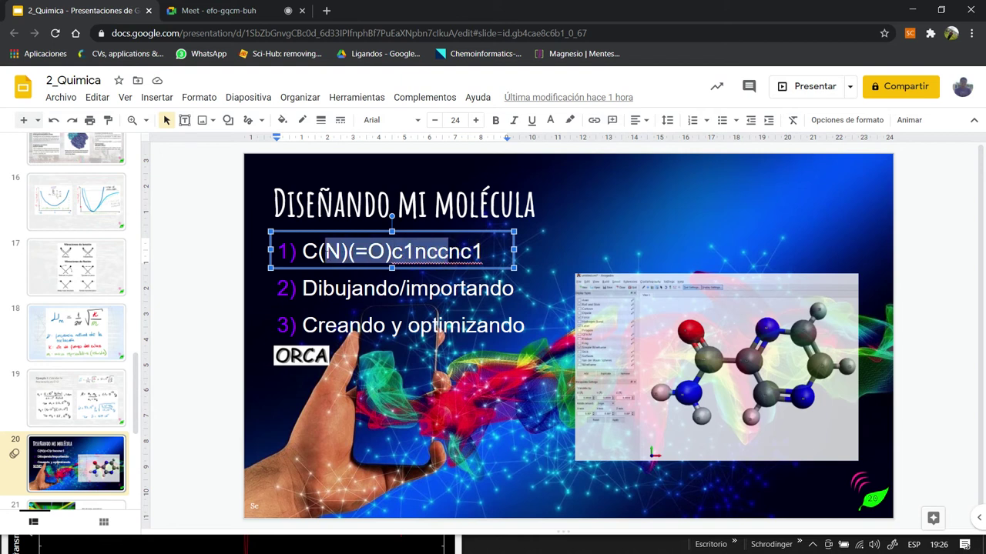
{"action": "left_click", "coordinate": [919, 198]}
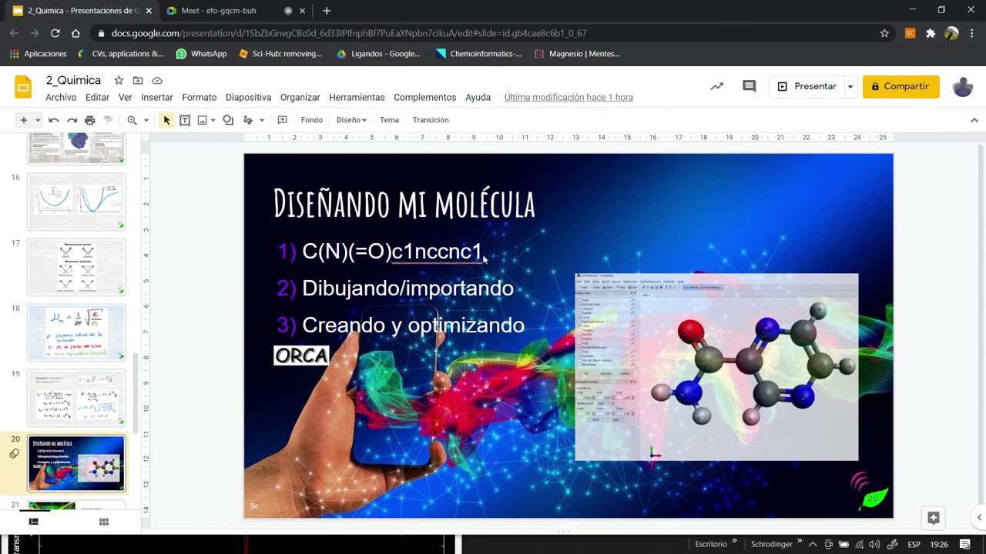
{"action": "left_click", "coordinate": [245, 282]}
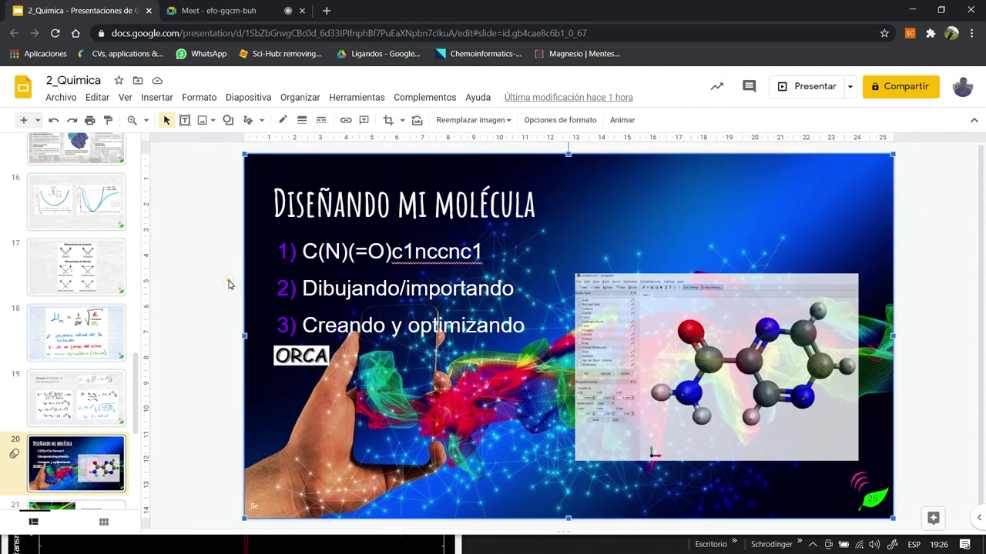
{"action": "left_click", "coordinate": [228, 282]}
{"action": "left_click", "coordinate": [946, 269]}
Step: Search the web for "selfies notation chemistry" in a new tab and open the arXiv paper on Self-Referencing Embedded Strings (SELFIES)
{"action": "left_click", "coordinate": [327, 11]}
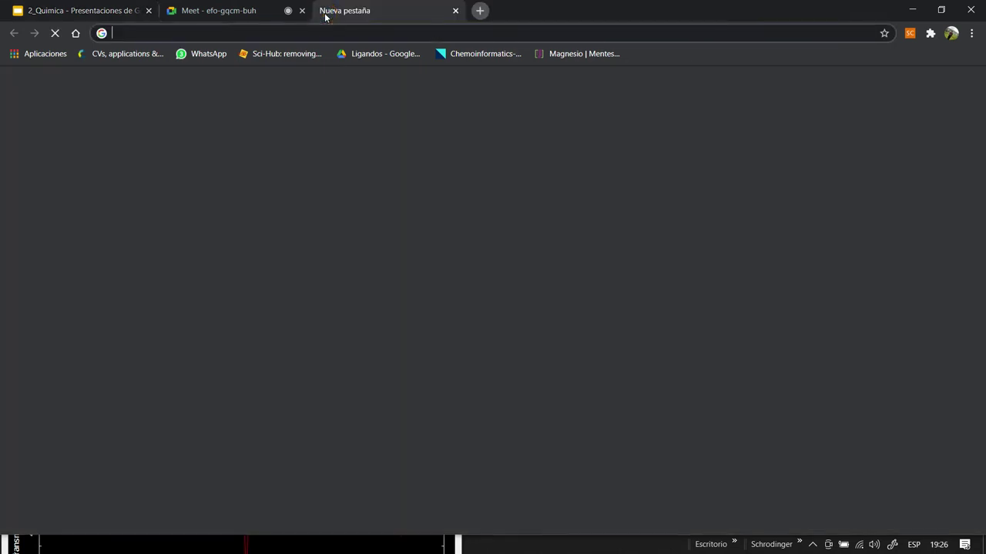
{"action": "type", "text": "selfie"}
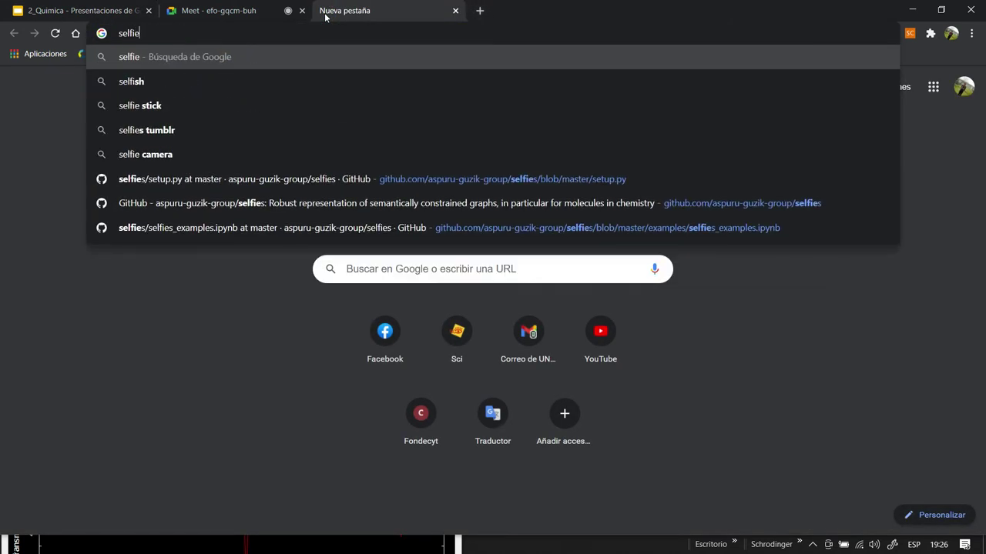
{"action": "type", "text": "s notati"}
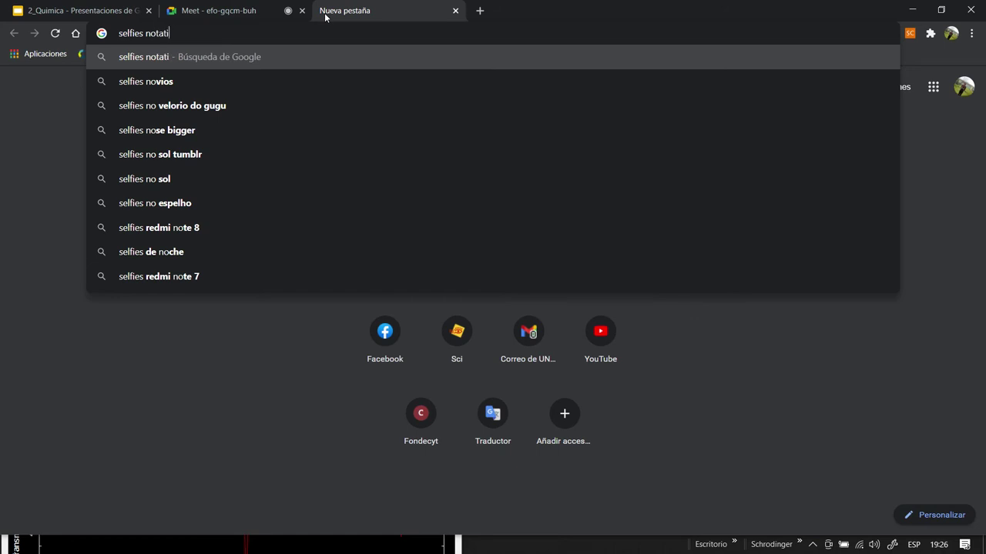
{"action": "type", "text": "on chemistry"}
{"action": "key", "text": "Return"}
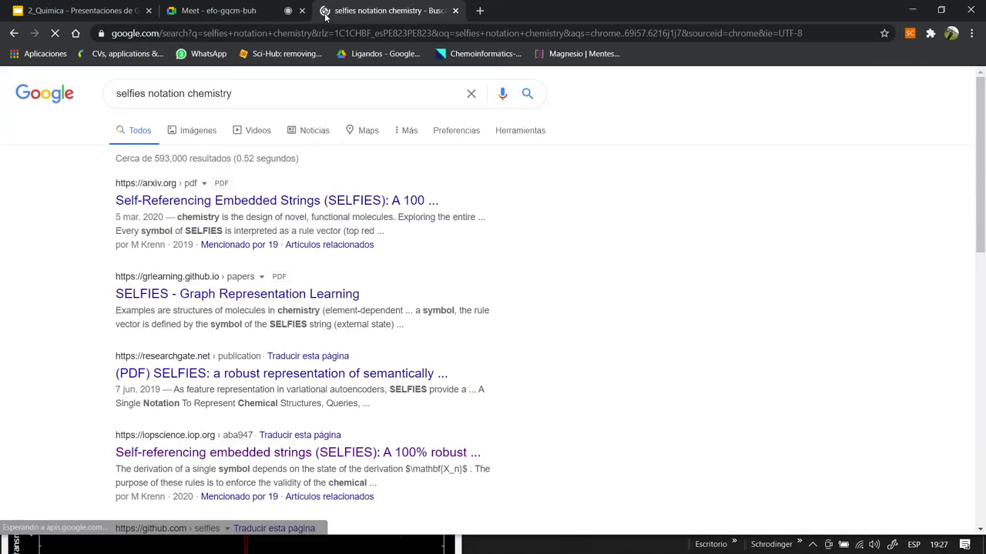
{"action": "left_click", "coordinate": [277, 201]}
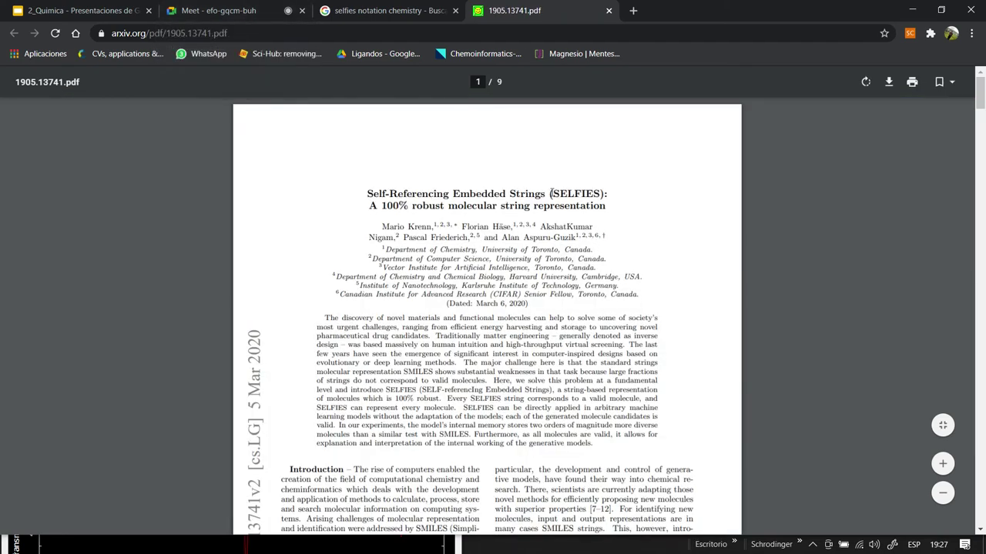
Step: Read the paper's introduction, highlighting "Simplified Molecular Input Line Entry System" and examining how SMILES and SELFIES are described
{"action": "scroll", "coordinate": [593, 278], "scroll_direction": "down", "scroll_amount": 1}
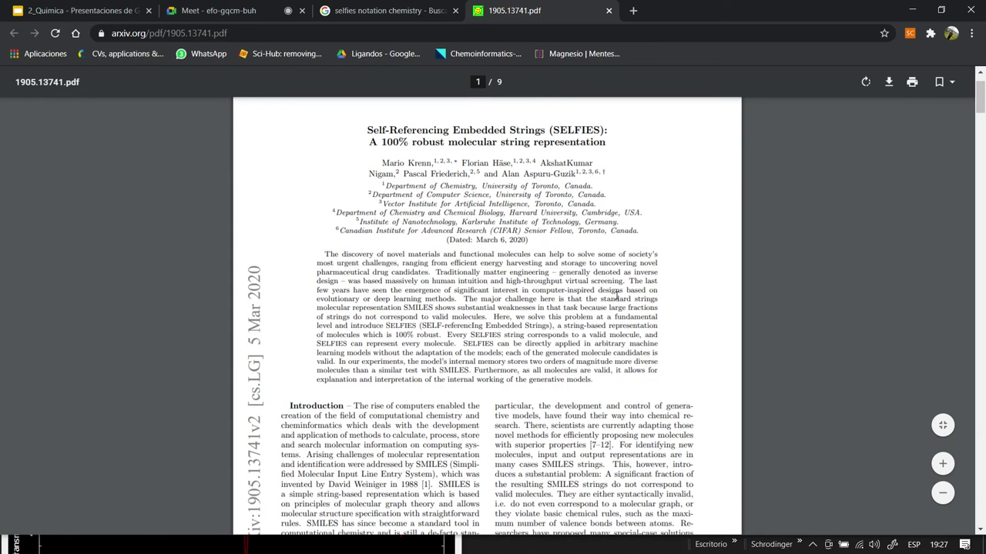
{"action": "scroll", "coordinate": [506, 148], "scroll_direction": "down", "scroll_amount": 8}
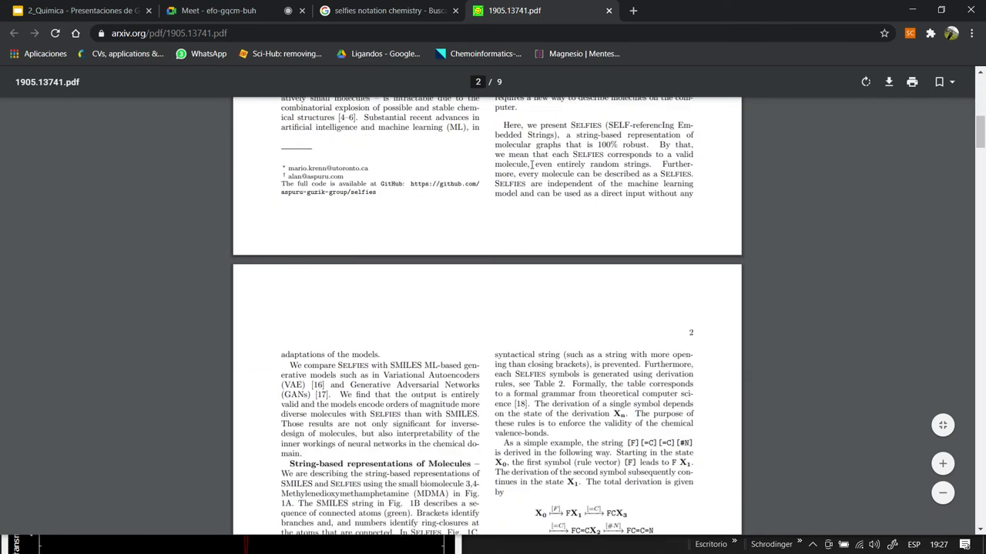
{"action": "scroll", "coordinate": [531, 164], "scroll_direction": "up", "scroll_amount": 5}
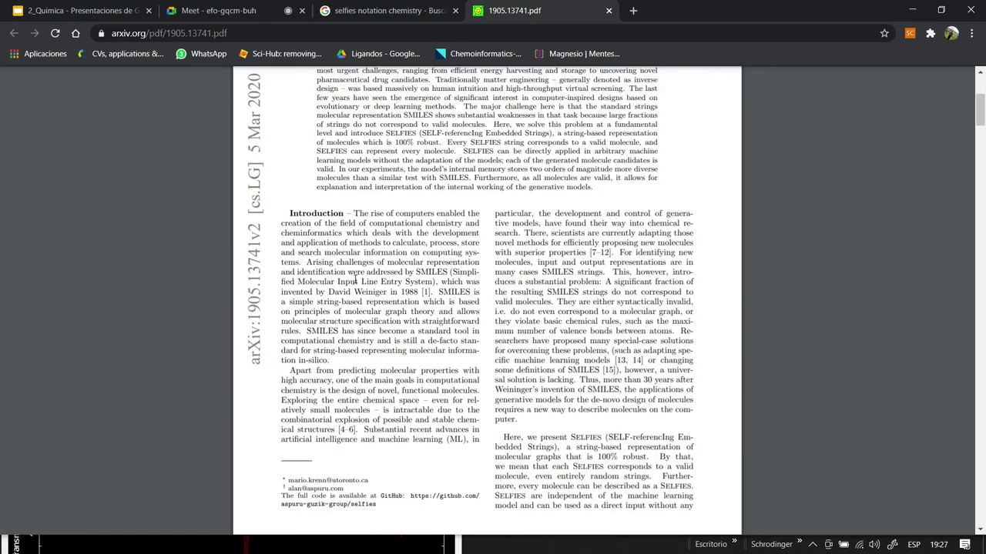
{"action": "left_click_drag", "start_coordinate": [454, 272], "coordinate": [429, 282]}
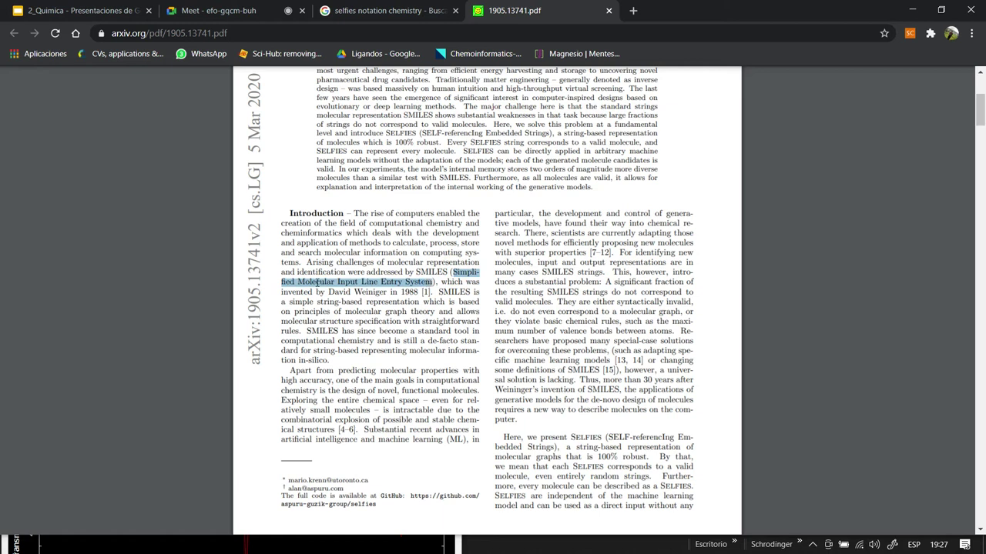
{"action": "scroll", "coordinate": [351, 248], "scroll_direction": "down", "scroll_amount": 2}
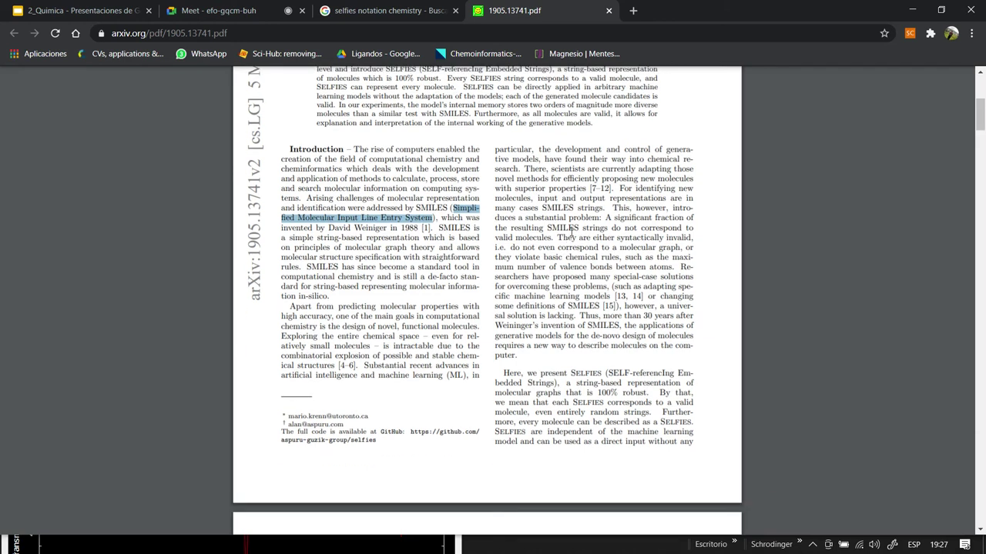
{"action": "scroll", "coordinate": [620, 327], "scroll_direction": "down", "scroll_amount": 2}
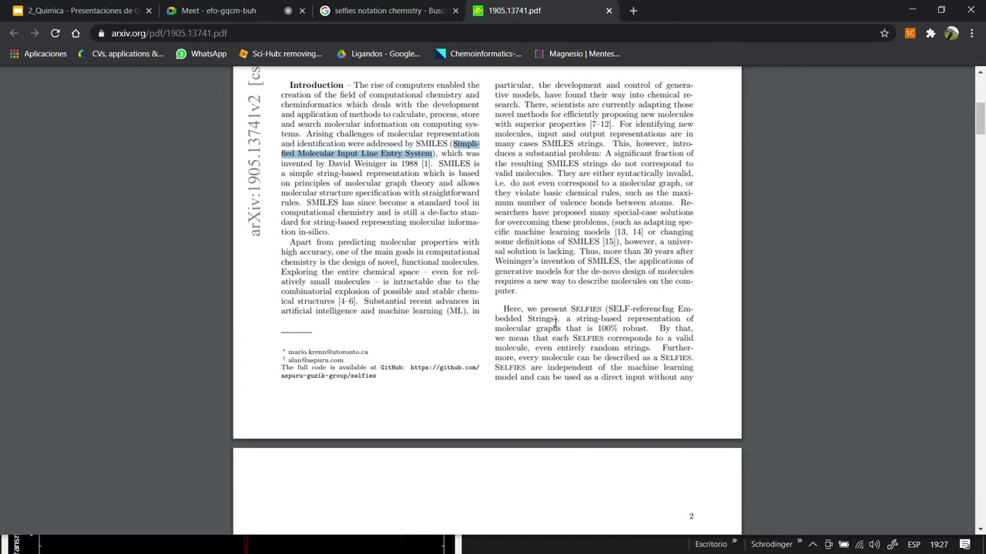
Step: Fit the paper to the page width and examine Figure 1's SMILES and SELFIES comparison and the text on random mutations
{"action": "scroll", "coordinate": [673, 322], "scroll_direction": "down", "scroll_amount": 15}
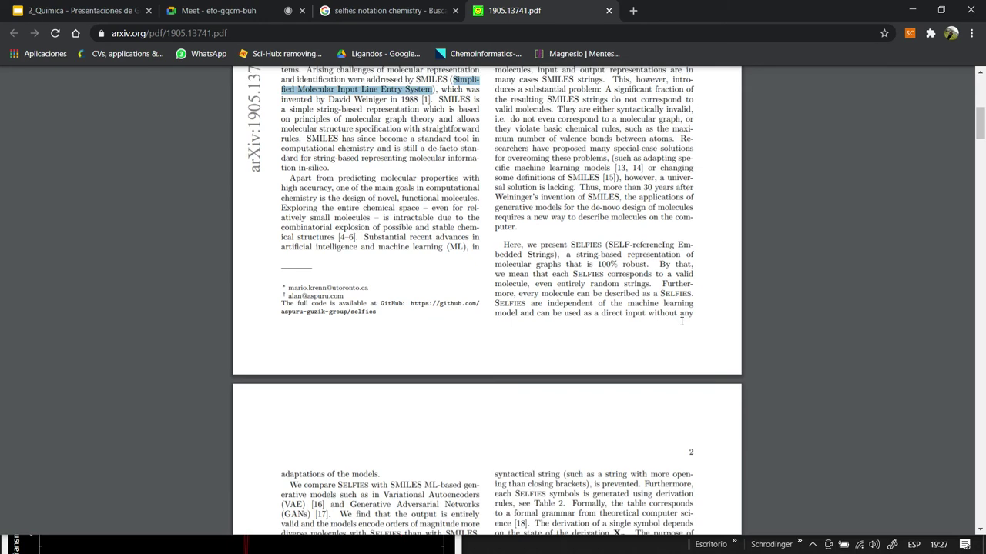
{"action": "scroll", "coordinate": [659, 305], "scroll_direction": "up", "scroll_amount": 4}
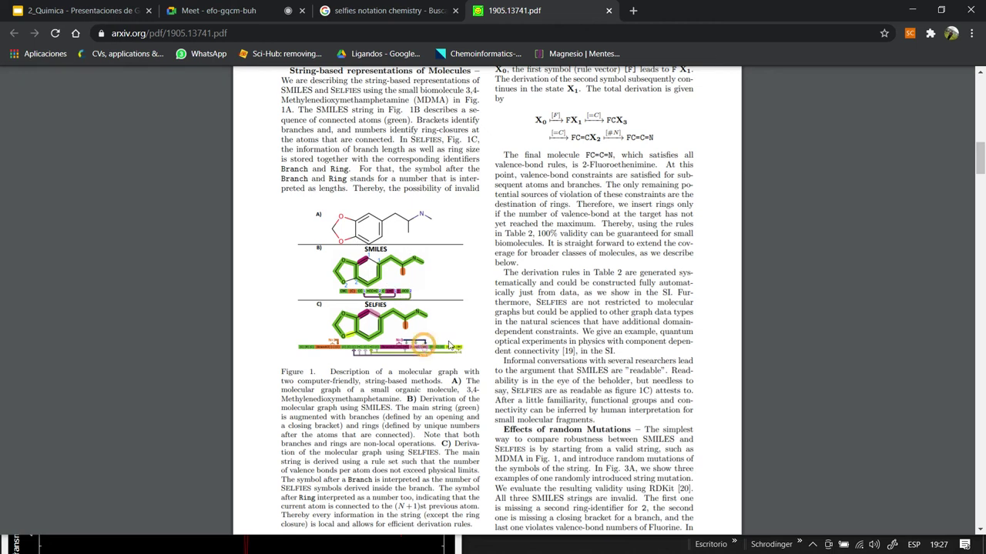
{"action": "left_click", "coordinate": [946, 435]}
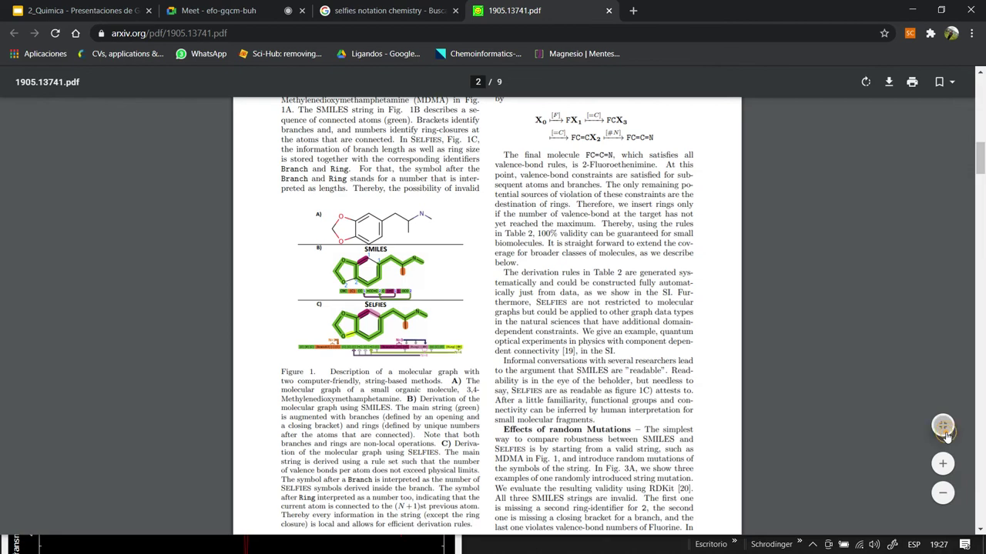
{"action": "left_click", "coordinate": [946, 435]}
{"action": "scroll", "coordinate": [508, 335], "scroll_direction": "down", "scroll_amount": 5}
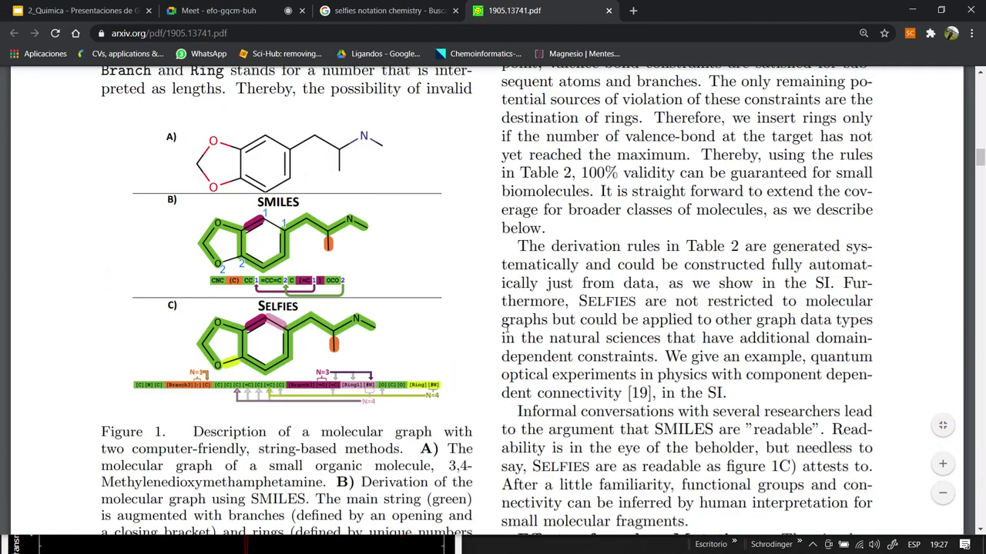
{"action": "scroll", "coordinate": [358, 316], "scroll_direction": "up", "scroll_amount": 1}
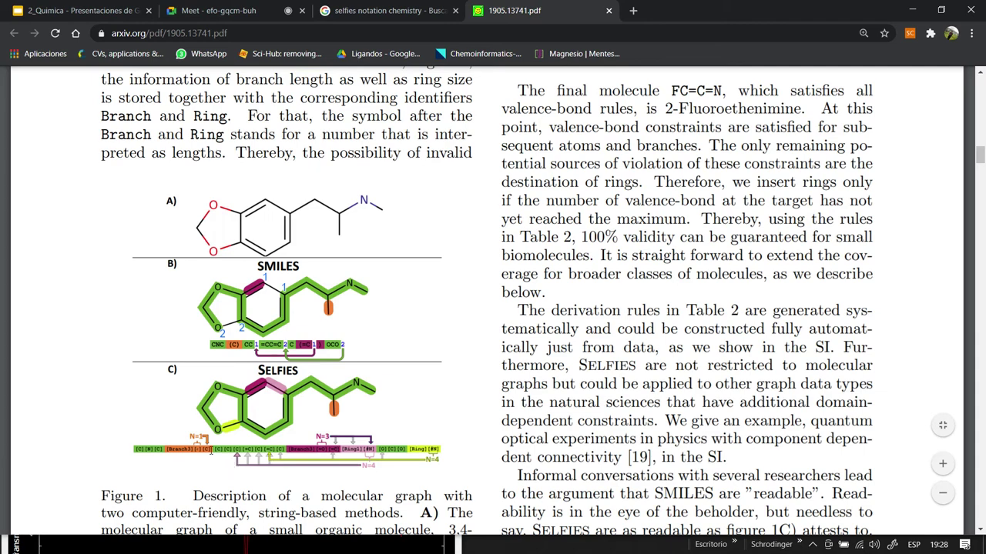
{"action": "scroll", "coordinate": [608, 355], "scroll_direction": "down", "scroll_amount": 4}
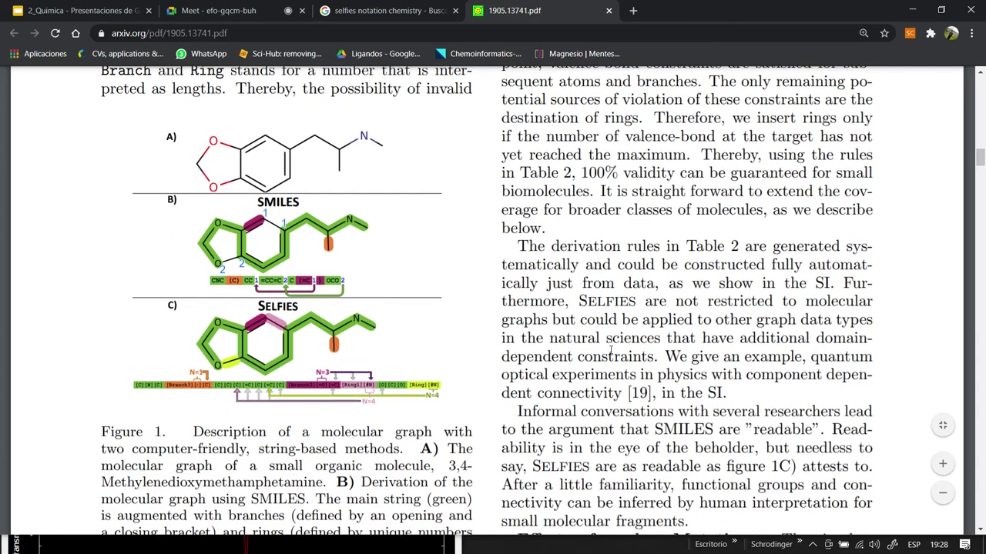
{"action": "scroll", "coordinate": [421, 291], "scroll_direction": "down", "scroll_amount": 2}
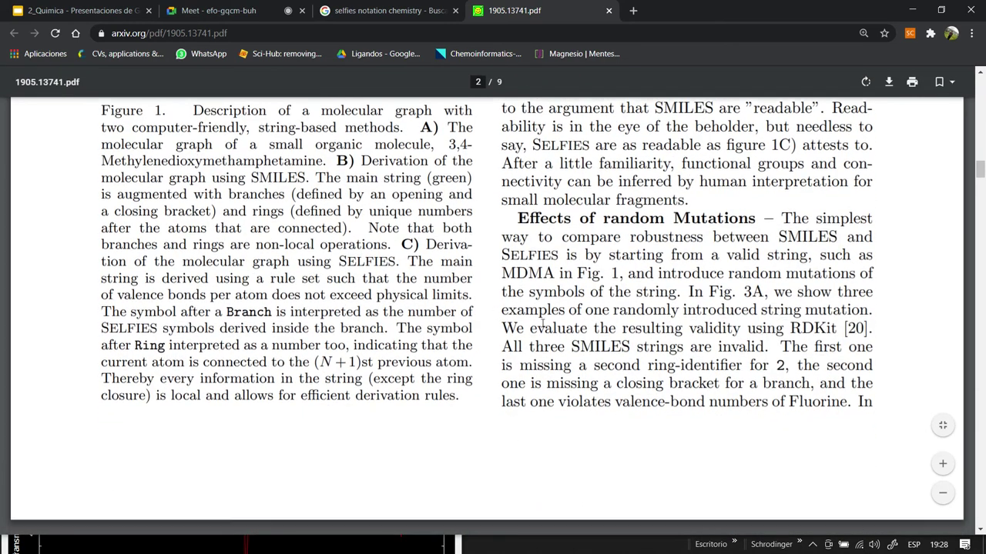
Step: Examine the SELFIES derivation rules in the paper's Figure 2 and the random mutation comparison in Figure 3
{"action": "scroll", "coordinate": [421, 291], "scroll_direction": "down", "scroll_amount": 6}
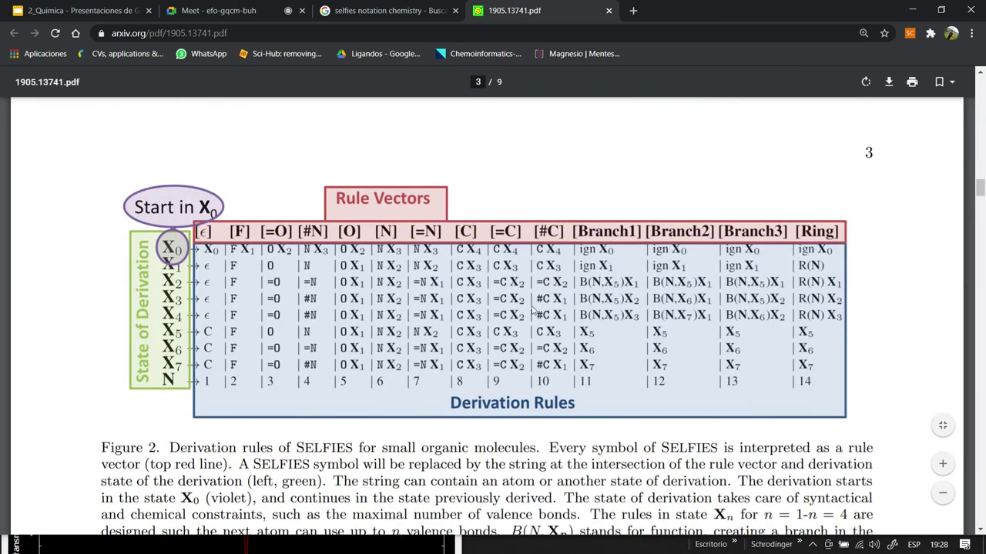
{"action": "scroll", "coordinate": [673, 393], "scroll_direction": "down", "scroll_amount": 7}
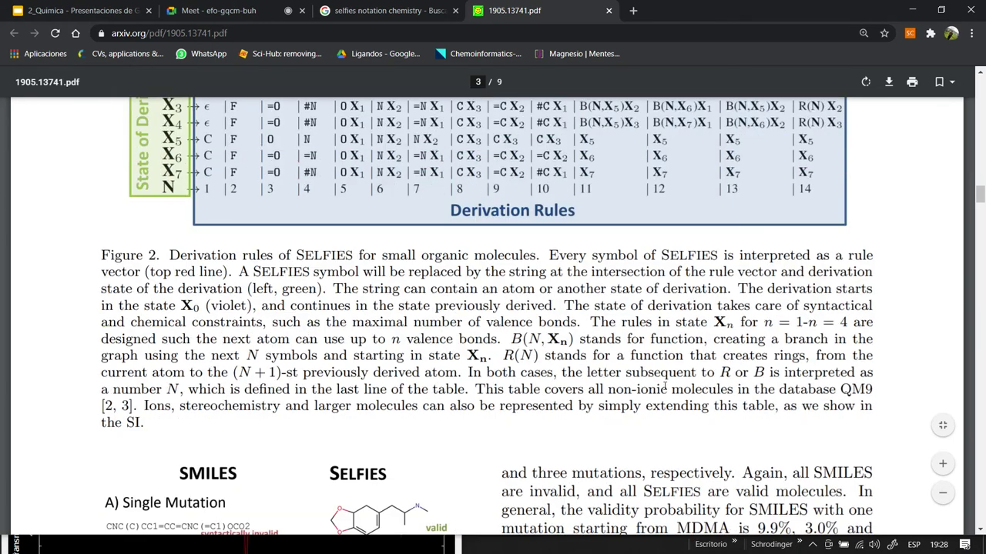
{"action": "scroll", "coordinate": [663, 387], "scroll_direction": "down", "scroll_amount": 5}
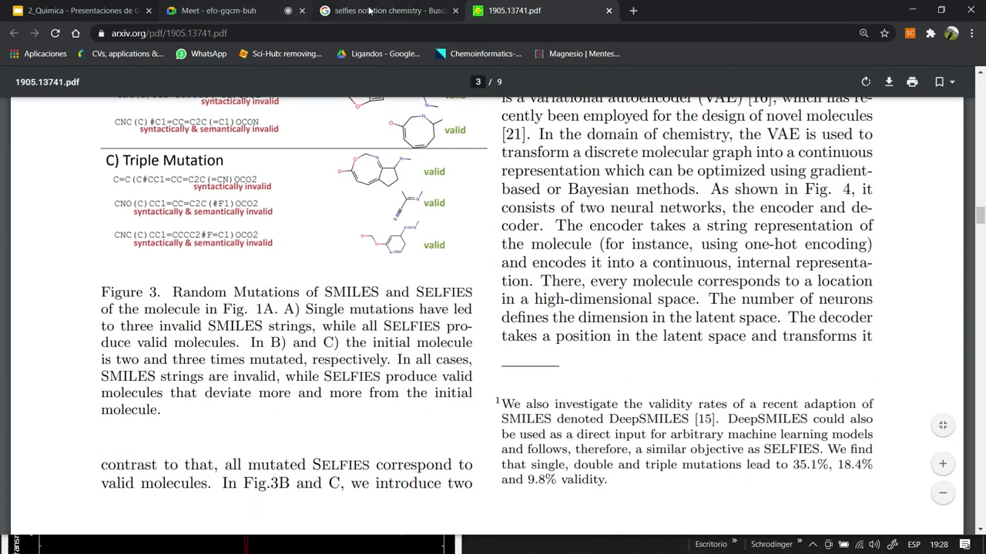
Step: Close the SELFIES paper and web search tabs and return to the 2_Quimica presentation
{"action": "left_click", "coordinate": [456, 10]}
{"action": "left_click", "coordinate": [456, 10]}
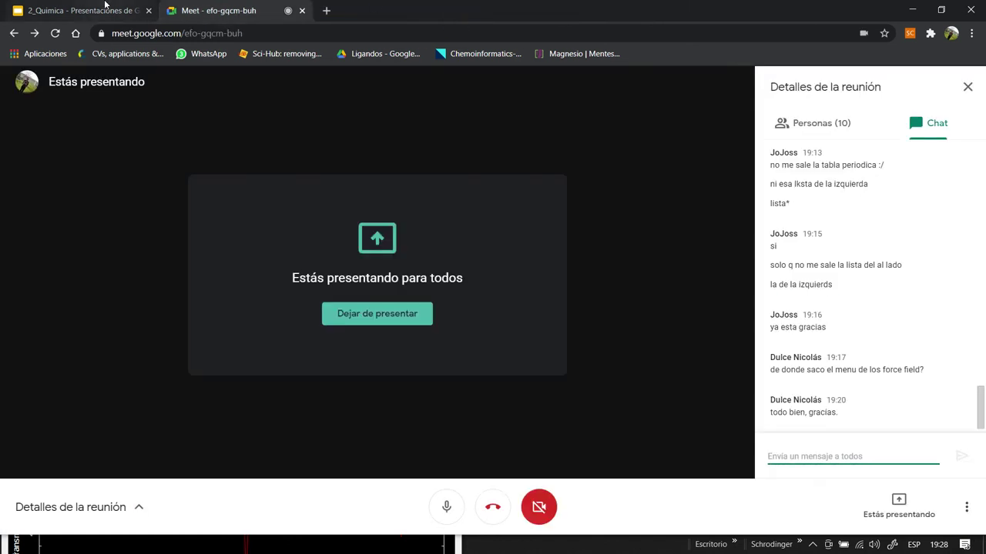
{"action": "left_click", "coordinate": [105, 6]}
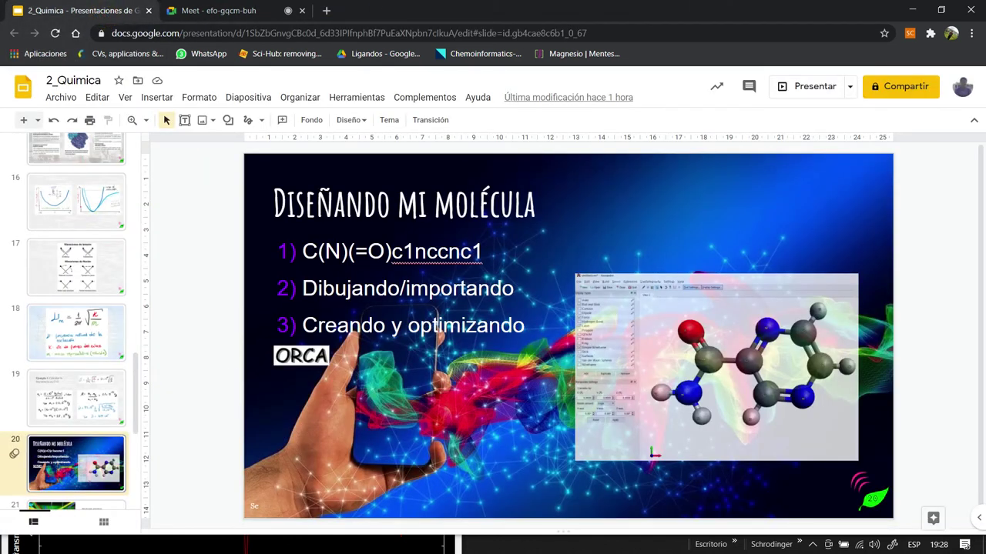
Step: Switch to Avogadro and show the Build option for inserting a molecule from SMILES, without starting it
{"action": "key", "text": "alt+Tab"}
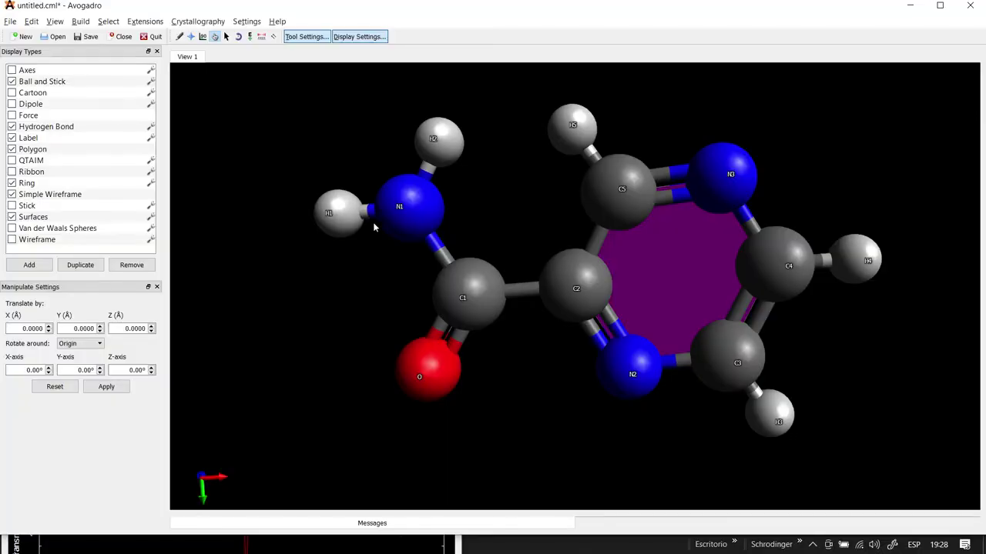
{"action": "left_click", "coordinate": [80, 21]}
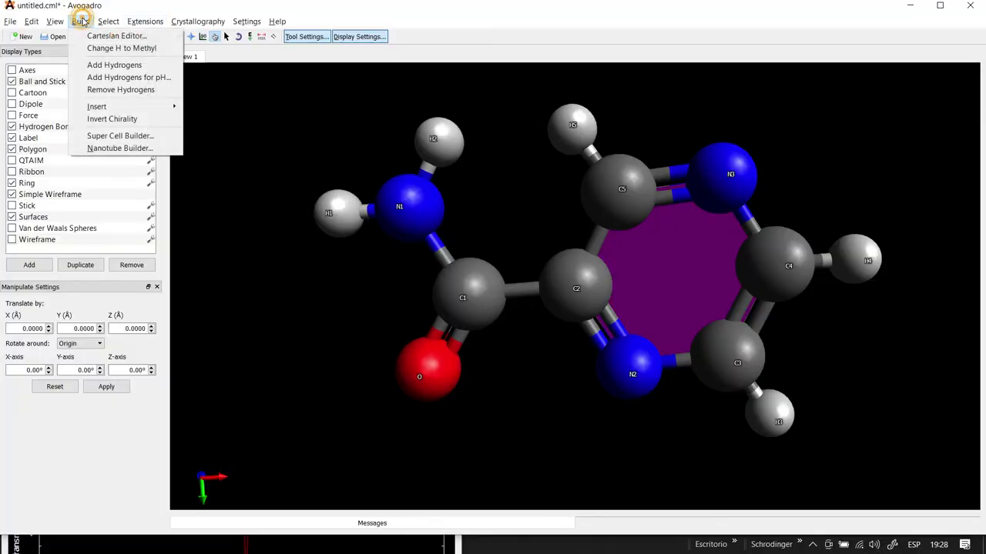
{"action": "mouse_move", "coordinate": [126, 108]}
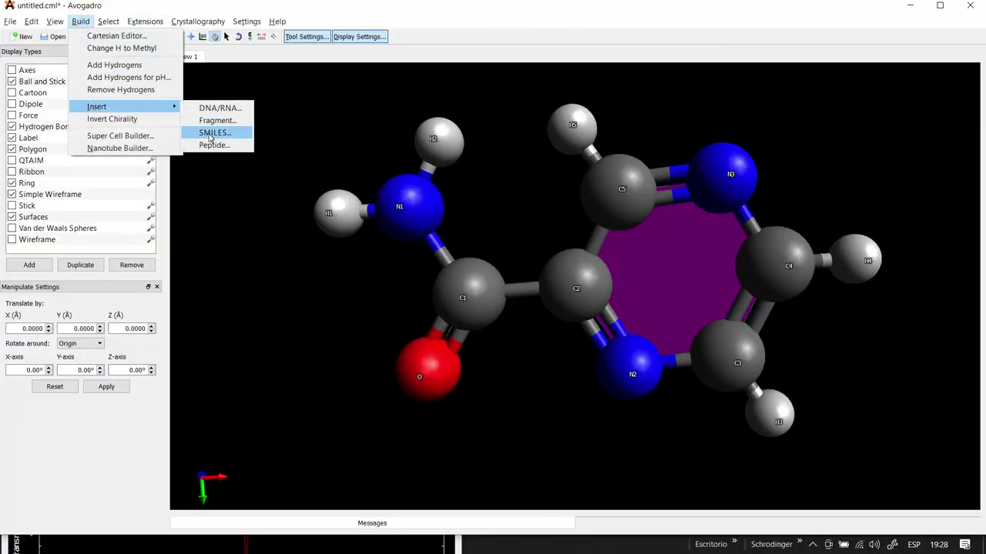
{"action": "left_click", "coordinate": [338, 12]}
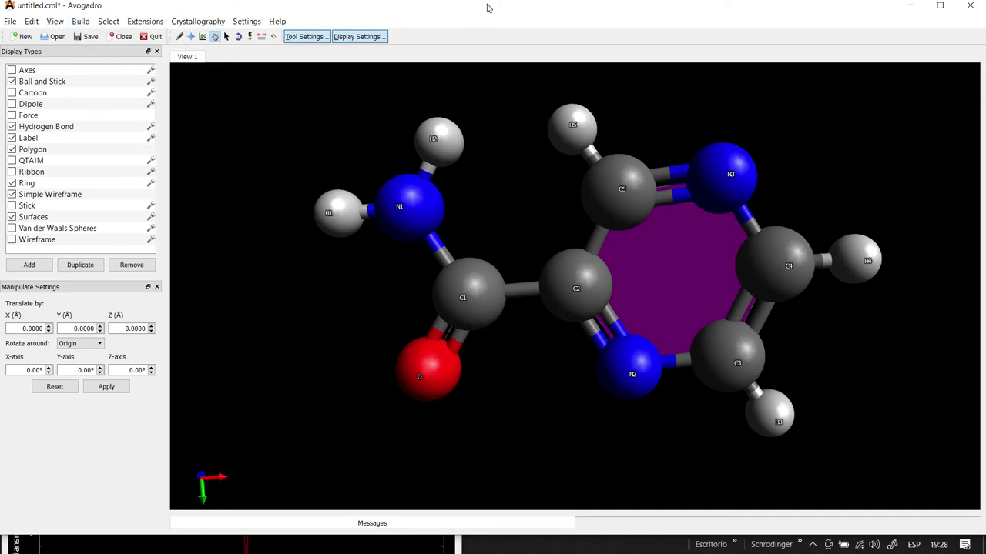
Step: Find MarvinSketch among the installed applications and launch it
{"action": "key", "text": "super"}
{"action": "type", "text": "marv"}
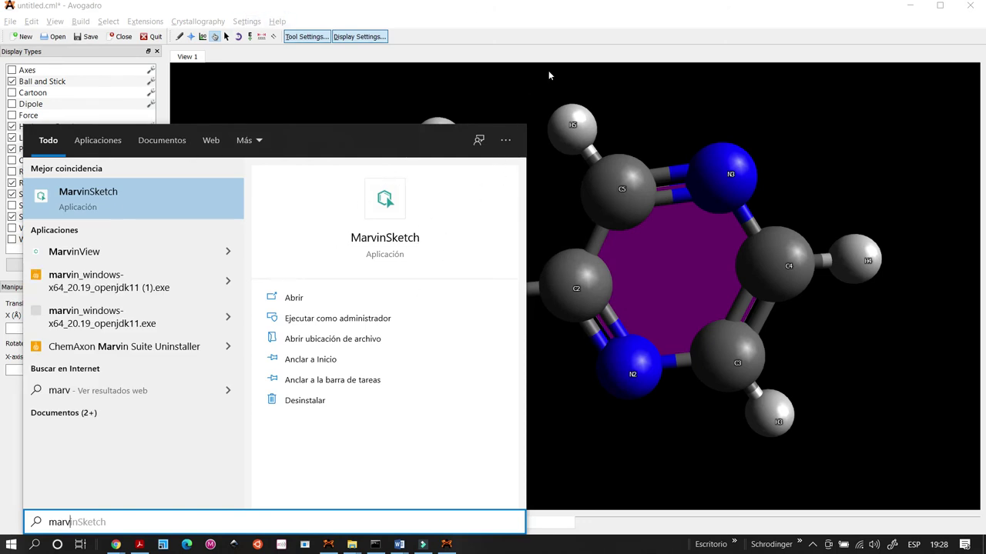
{"action": "key", "text": "Return"}
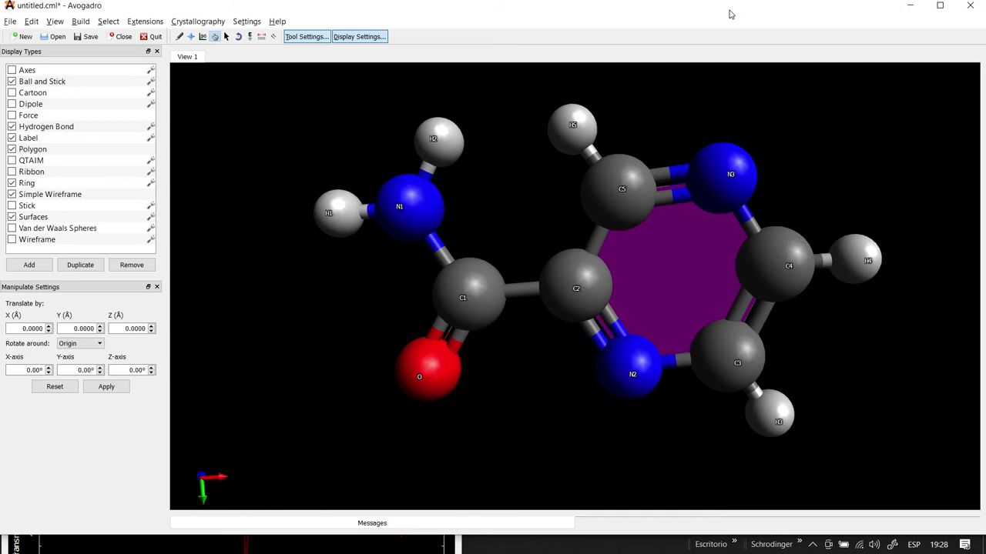
Step: Close the untitled.cml Avogadro window, discarding its changes, and return to the presentation
{"action": "left_click", "coordinate": [969, 10]}
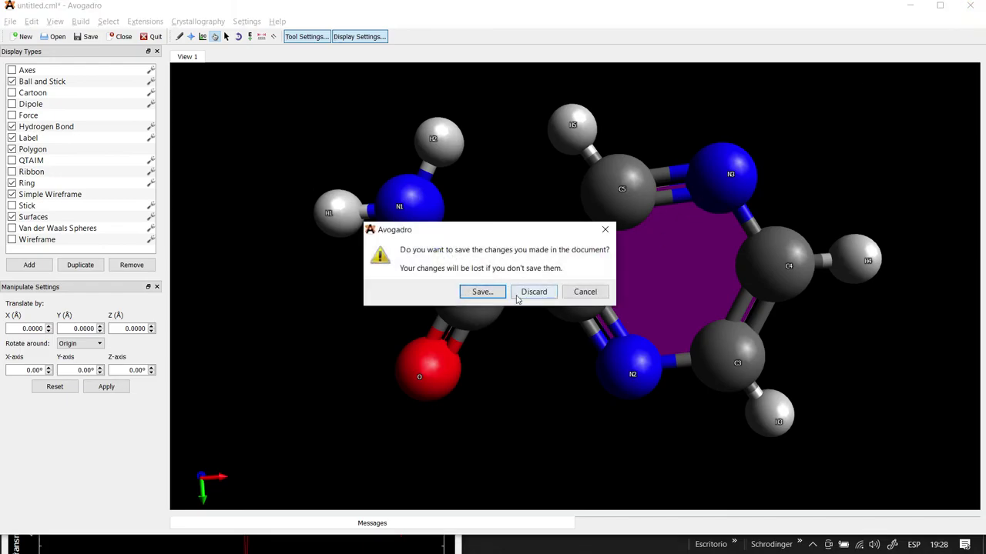
{"action": "left_click", "coordinate": [532, 289]}
{"action": "key", "text": "alt+Tab"}
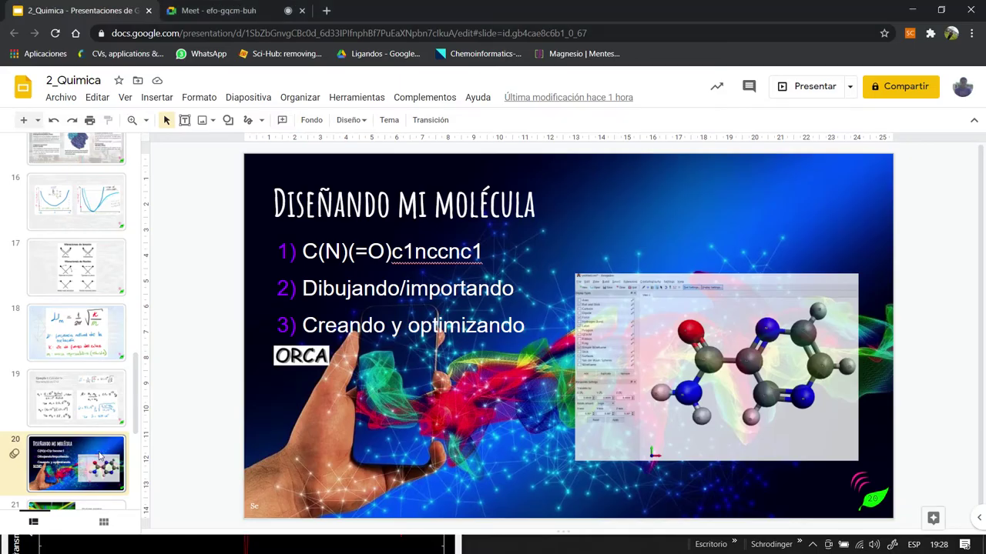
Step: Check the Google Meet chat for messages and open slide 21 about ORCA in the presentation
{"action": "scroll", "coordinate": [99, 449], "scroll_direction": "down", "scroll_amount": 1}
{"action": "scroll", "coordinate": [99, 449], "scroll_direction": "down", "scroll_amount": 4}
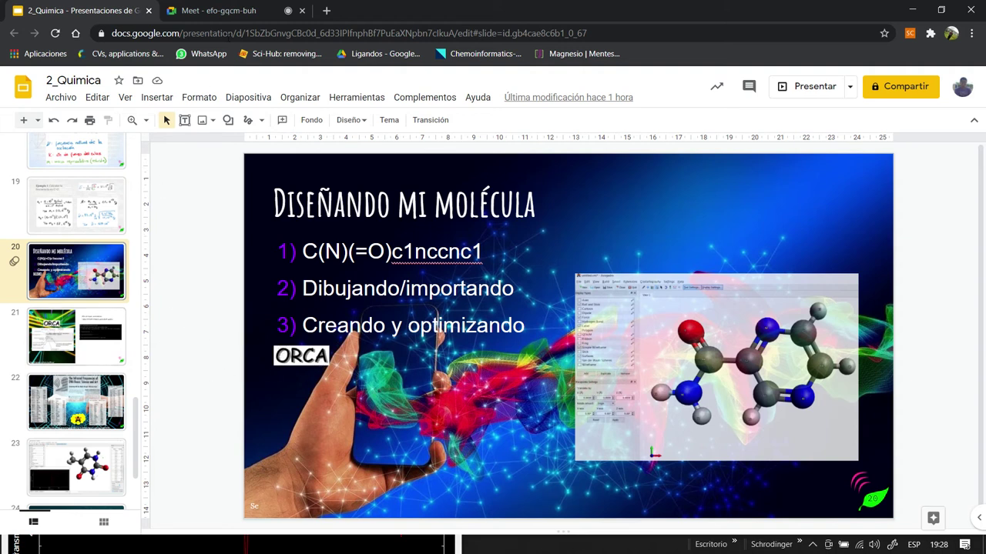
{"action": "left_click", "coordinate": [239, 10]}
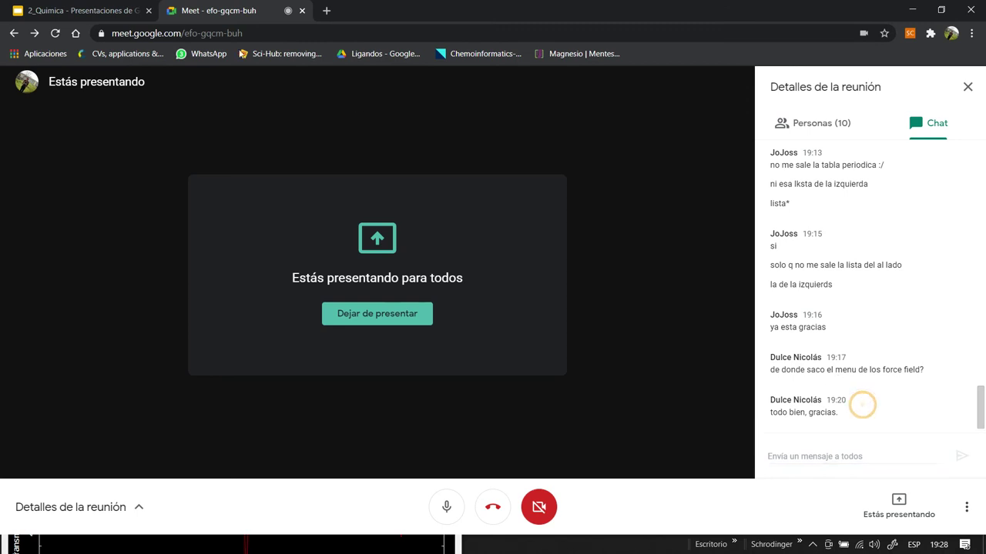
{"action": "left_click", "coordinate": [76, 11]}
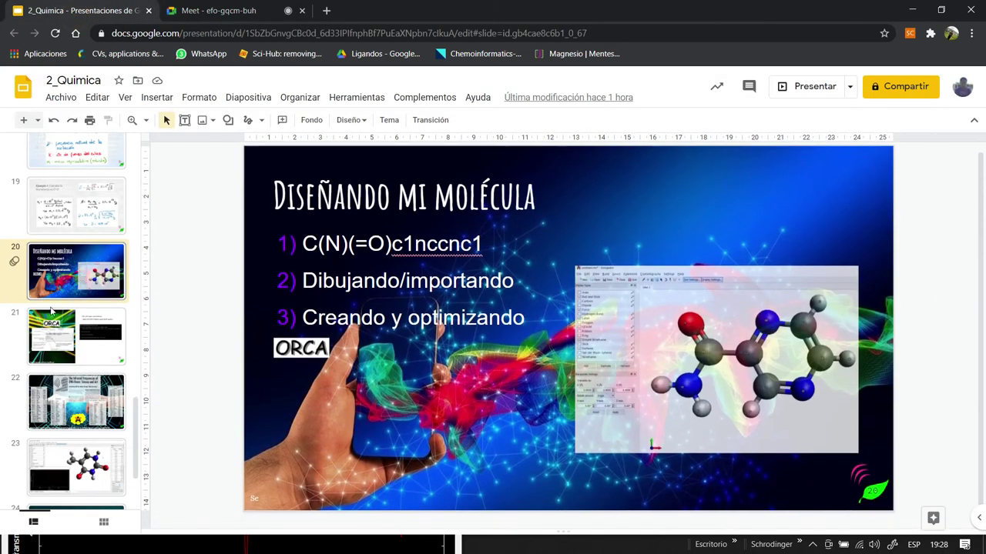
{"action": "left_click", "coordinate": [44, 340]}
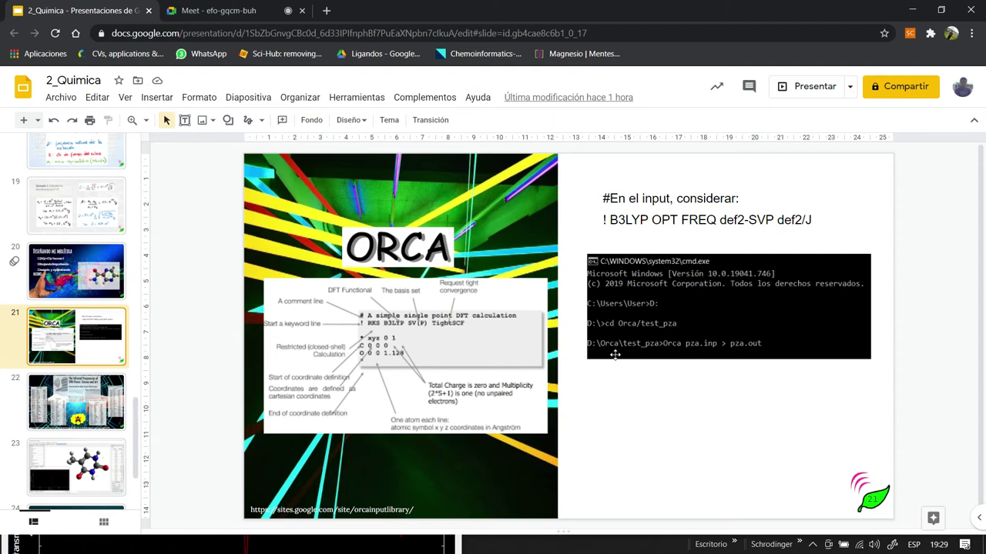
Step: Look over the neighbouring slide thumbnails and start the slideshow from the ORCA slide
{"action": "scroll", "coordinate": [54, 317], "scroll_direction": "up", "scroll_amount": 2}
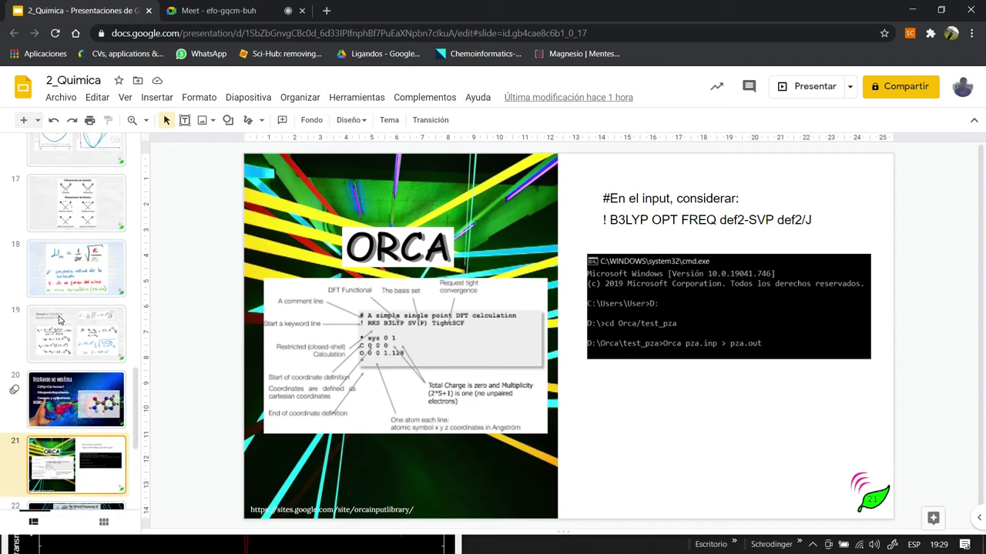
{"action": "scroll", "coordinate": [80, 191], "scroll_direction": "down", "scroll_amount": 3}
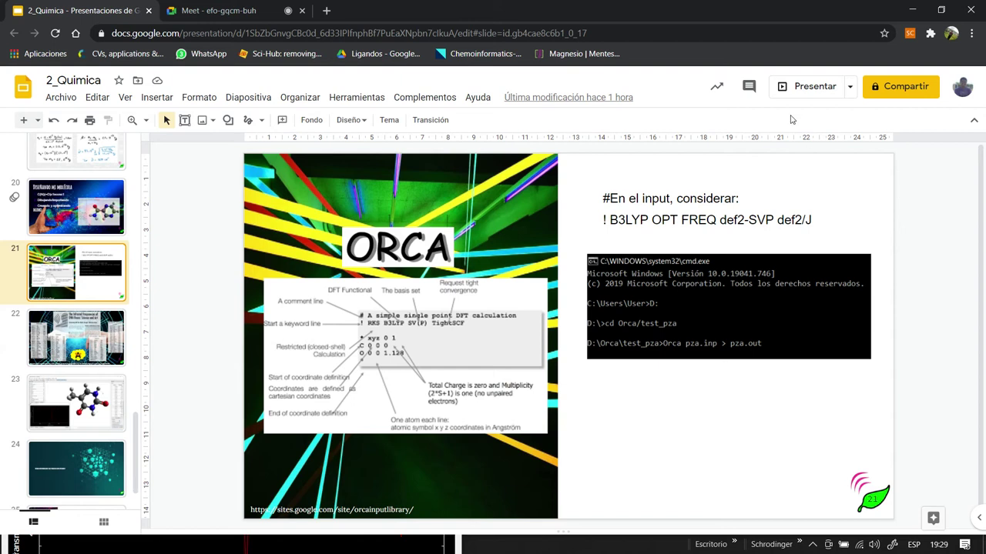
{"action": "left_click", "coordinate": [796, 91]}
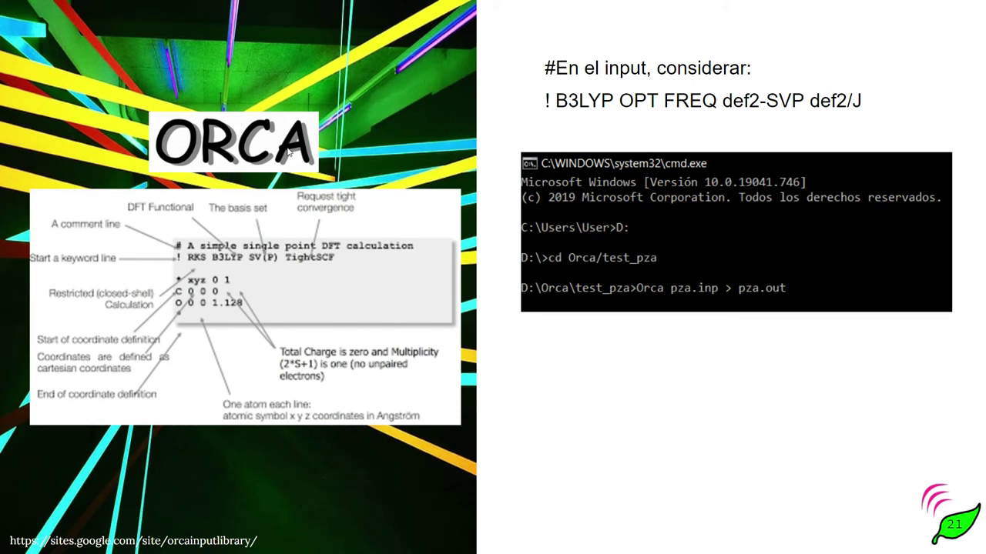
Step: Switch to the pza.out molecule in Avogadro, open the Orca input parameters and move the dialog clear of the amide group
{"action": "key", "text": "alt+Tab"}
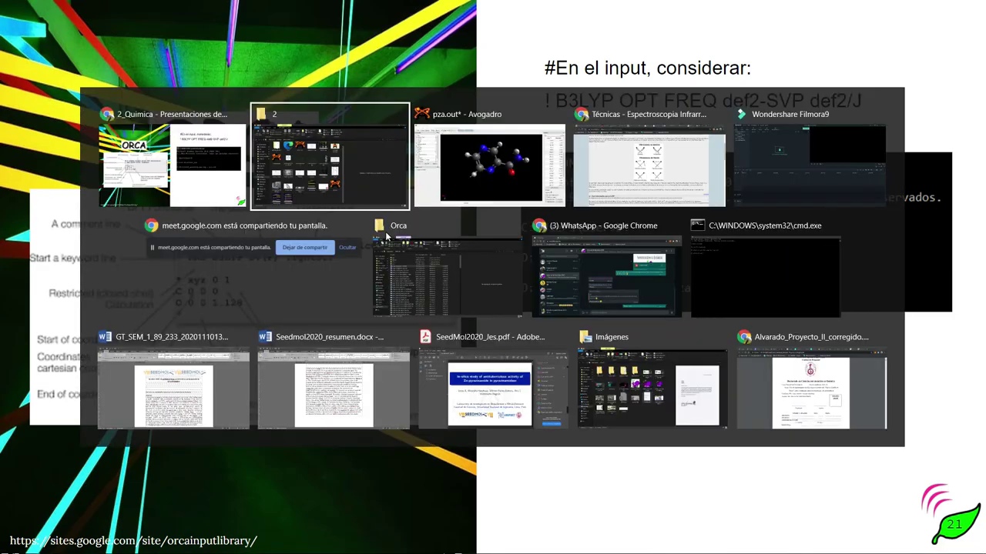
{"action": "key", "text": "alt+Tab"}
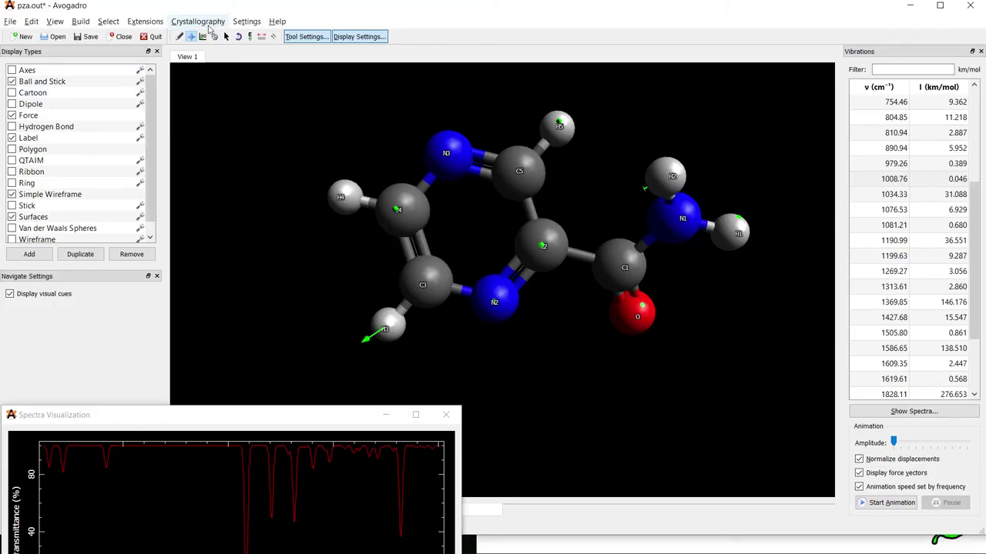
{"action": "left_click", "coordinate": [147, 20]}
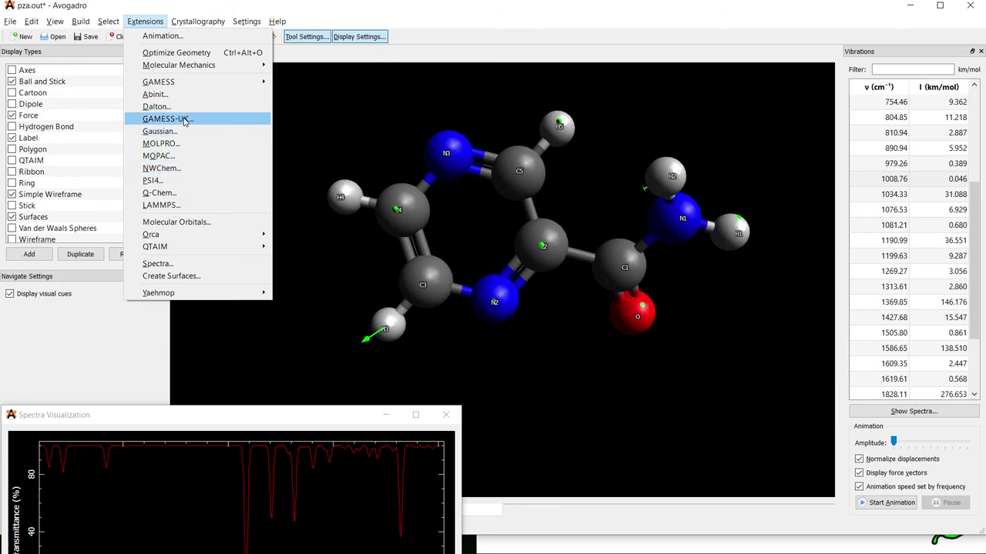
{"action": "mouse_move", "coordinate": [215, 236]}
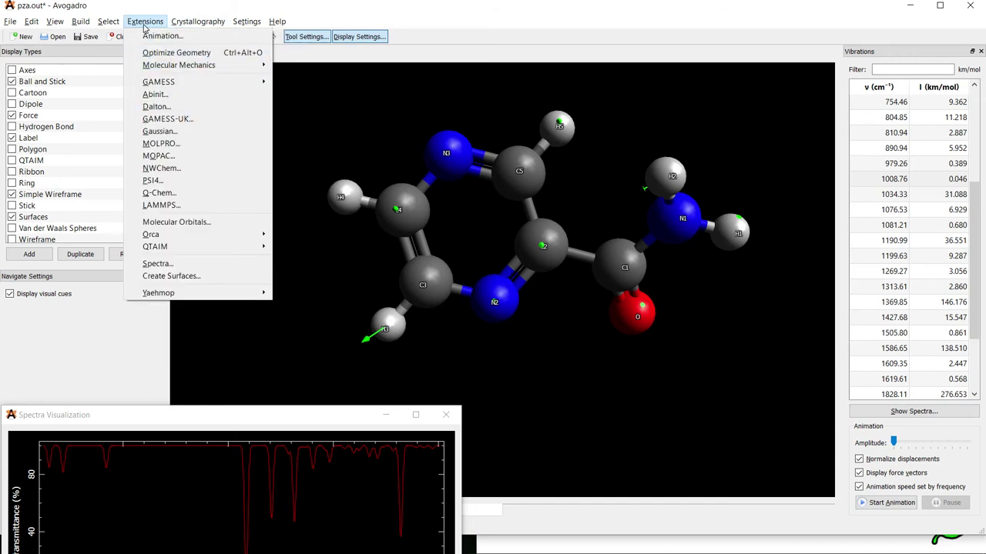
{"action": "left_click", "coordinate": [274, 232]}
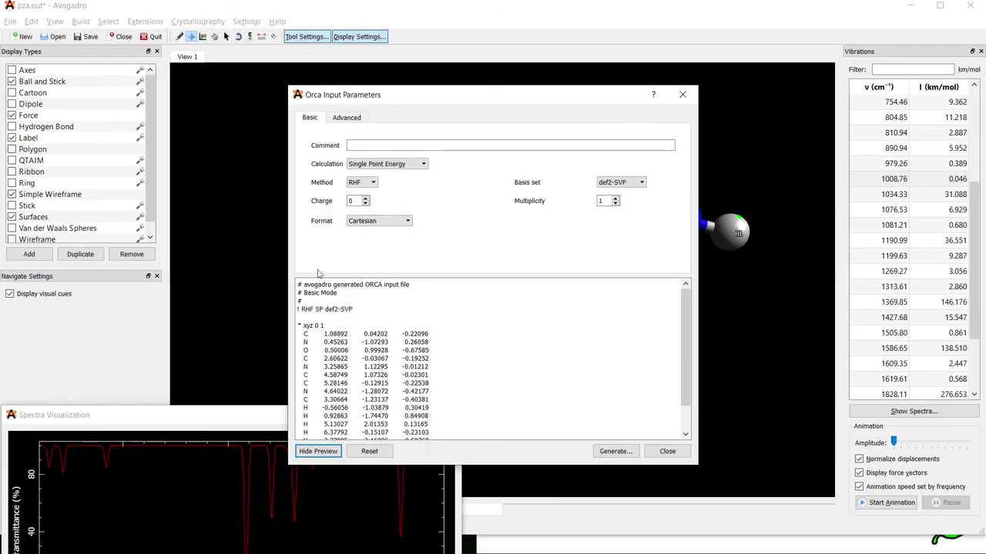
{"action": "left_click", "coordinate": [391, 165]}
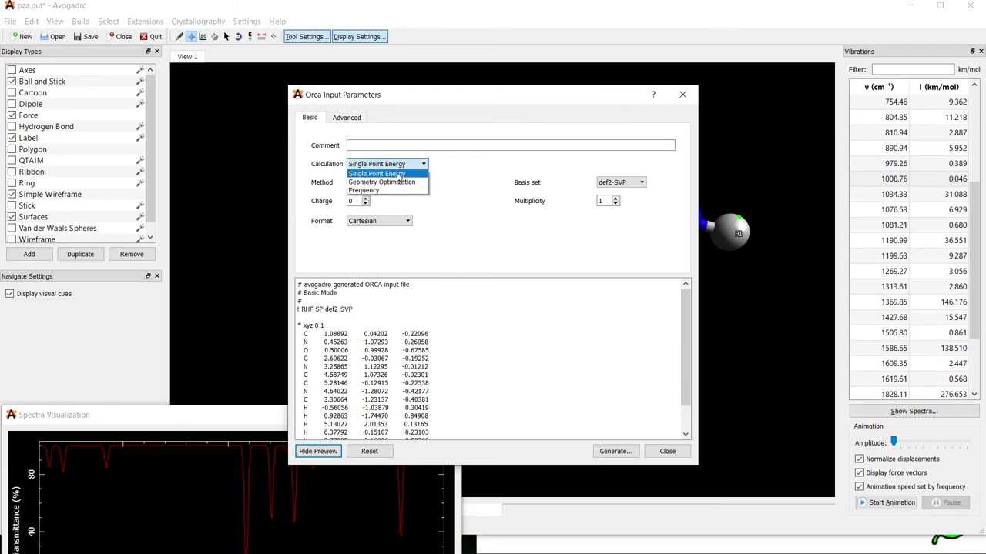
{"action": "left_click", "coordinate": [446, 98]}
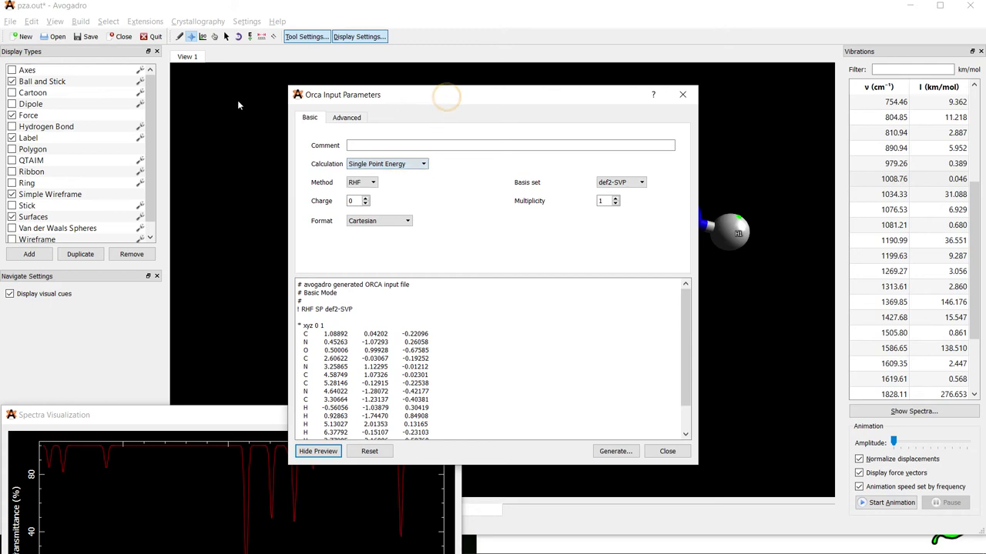
{"action": "left_click_drag", "start_coordinate": [350, 100], "coordinate": [129, 85]}
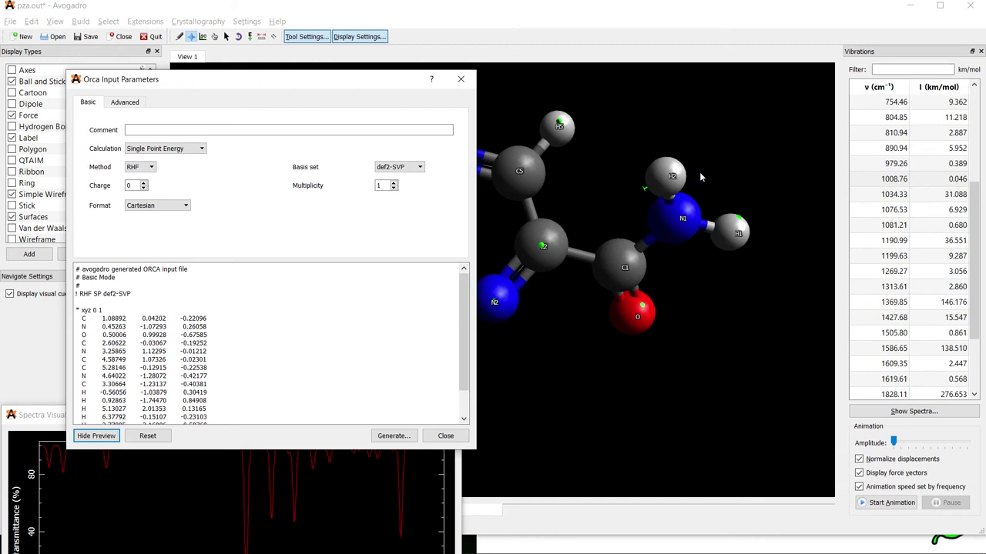
Step: Configure the ORCA input as a Frequency calculation with the DFT method, def2-SVP basis set and Cartesian format
{"action": "left_click", "coordinate": [163, 150]}
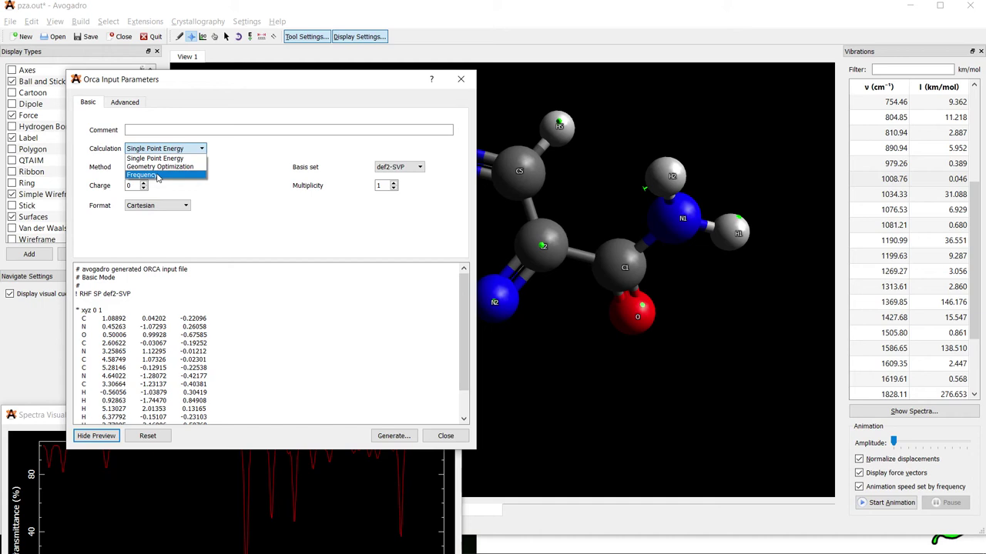
{"action": "left_click", "coordinate": [157, 176]}
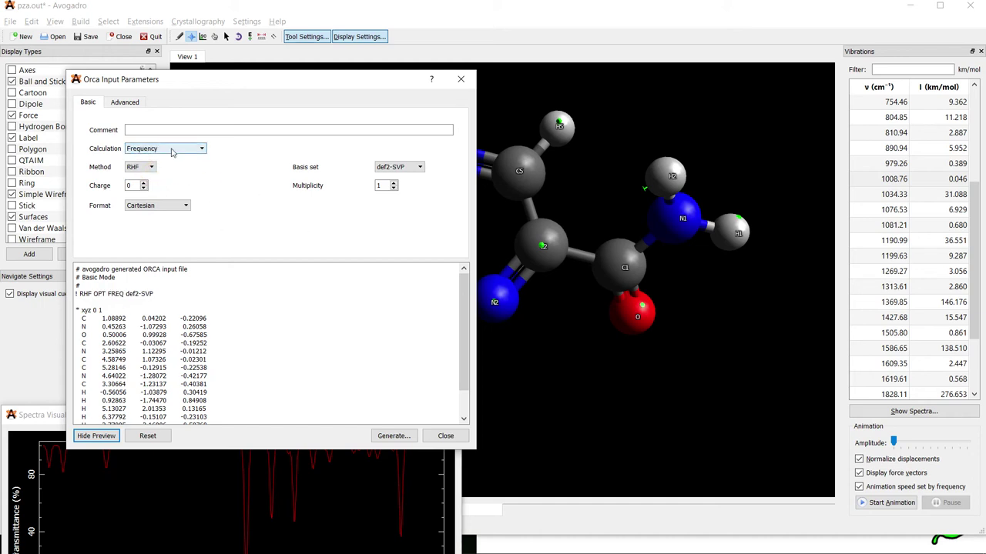
{"action": "left_click", "coordinate": [141, 168]}
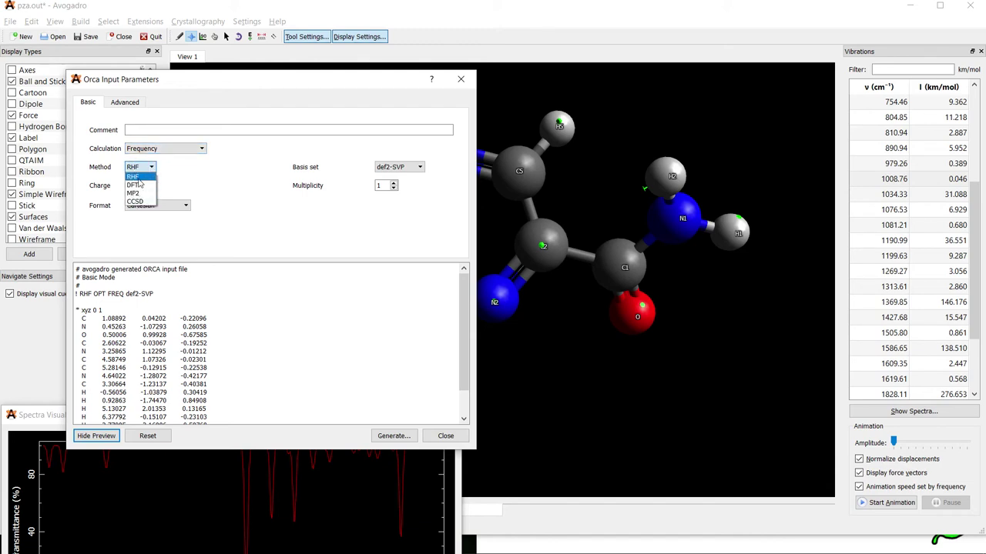
{"action": "left_click", "coordinate": [138, 185]}
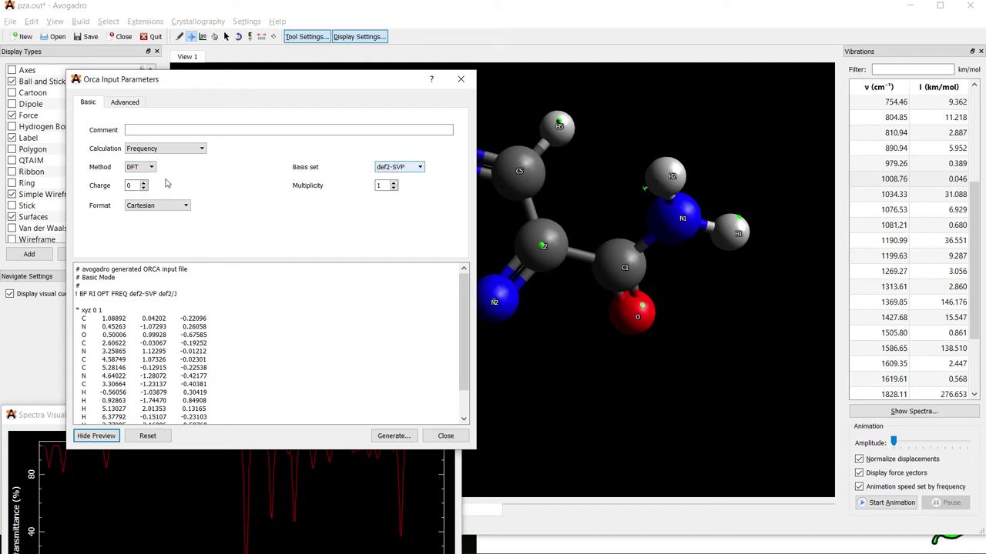
{"action": "left_click", "coordinate": [403, 167]}
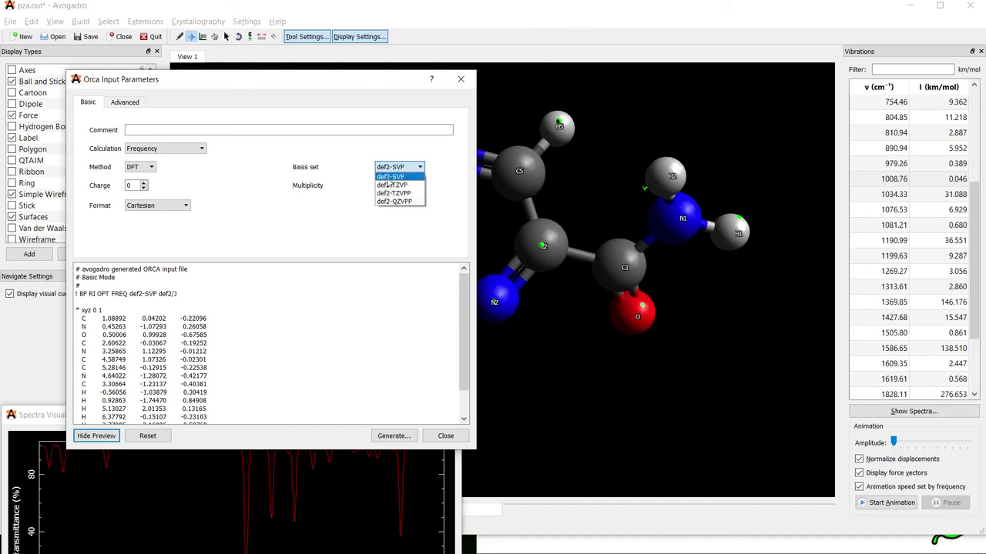
{"action": "left_click", "coordinate": [384, 177]}
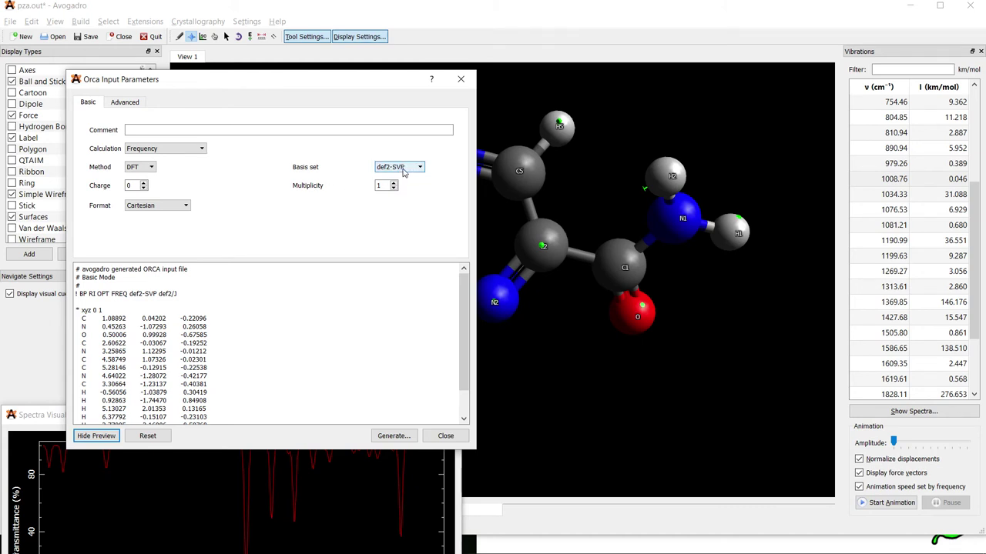
{"action": "left_click", "coordinate": [145, 206]}
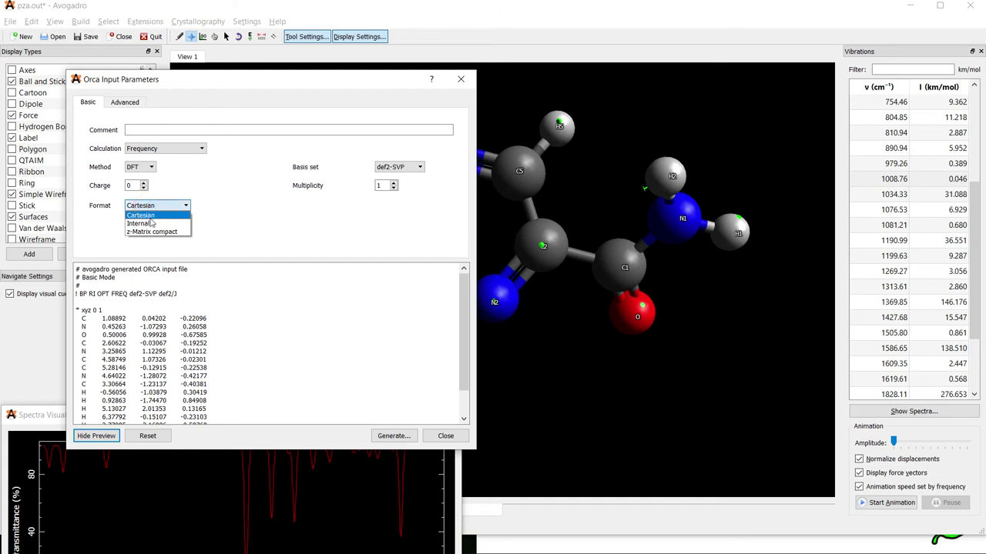
{"action": "left_click", "coordinate": [268, 217]}
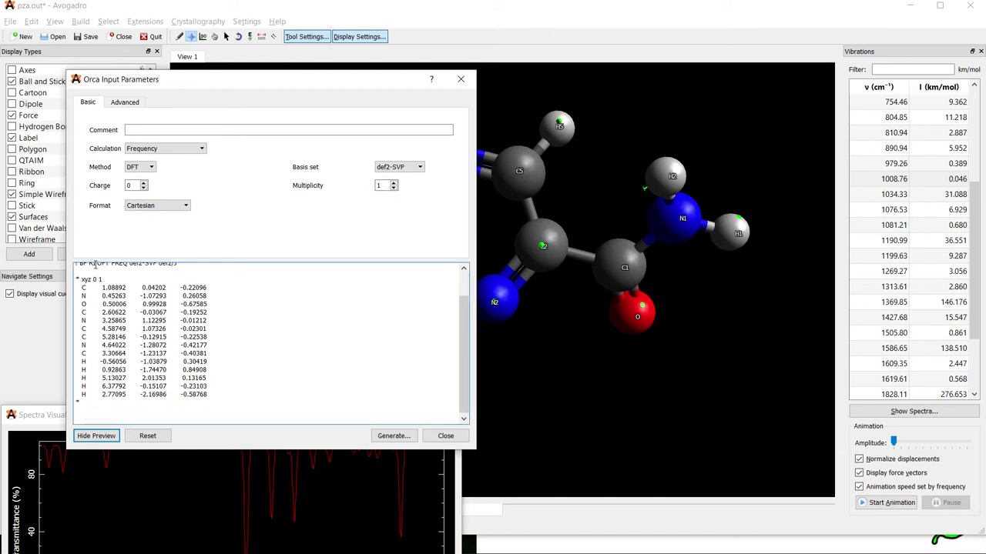
Step: Highlight the generated keyword line and xyz coordinates in the input preview, and switch to the ORCA slide for comparison
{"action": "left_click_drag", "start_coordinate": [77, 264], "coordinate": [256, 435]}
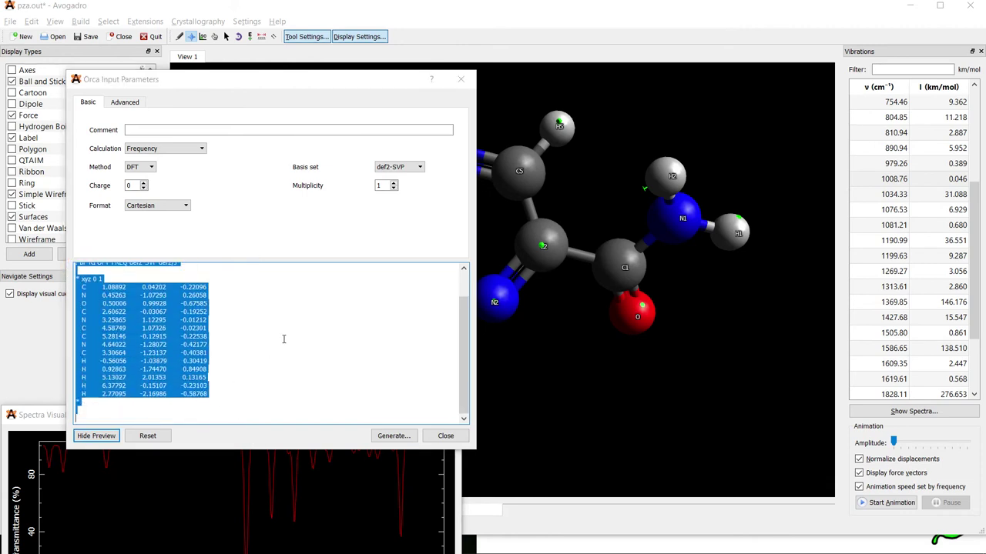
{"action": "key", "text": "alt+Tab"}
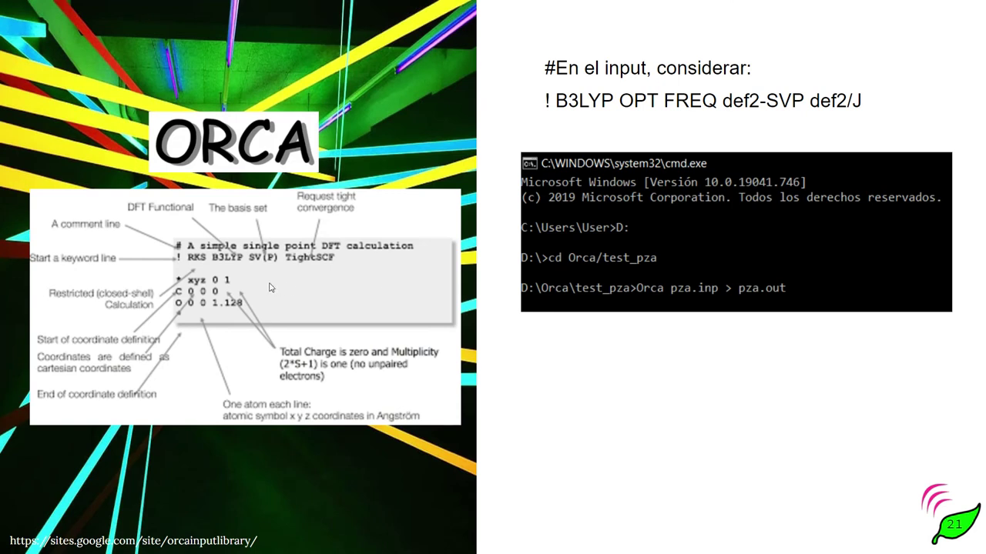